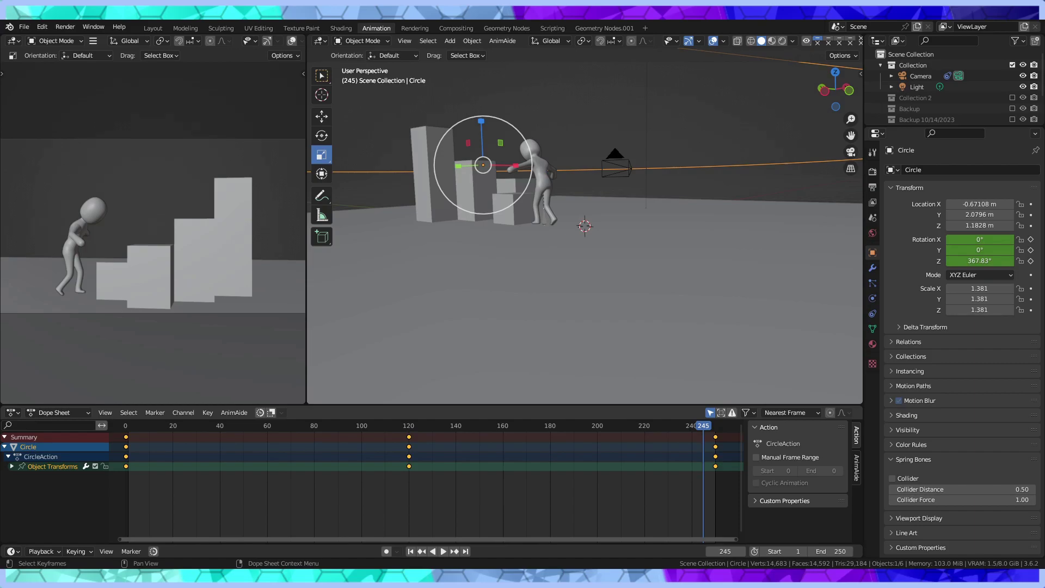
Revert the scene, saving it as 3D Character.blend first so it reloads from disk
click(647, 299)
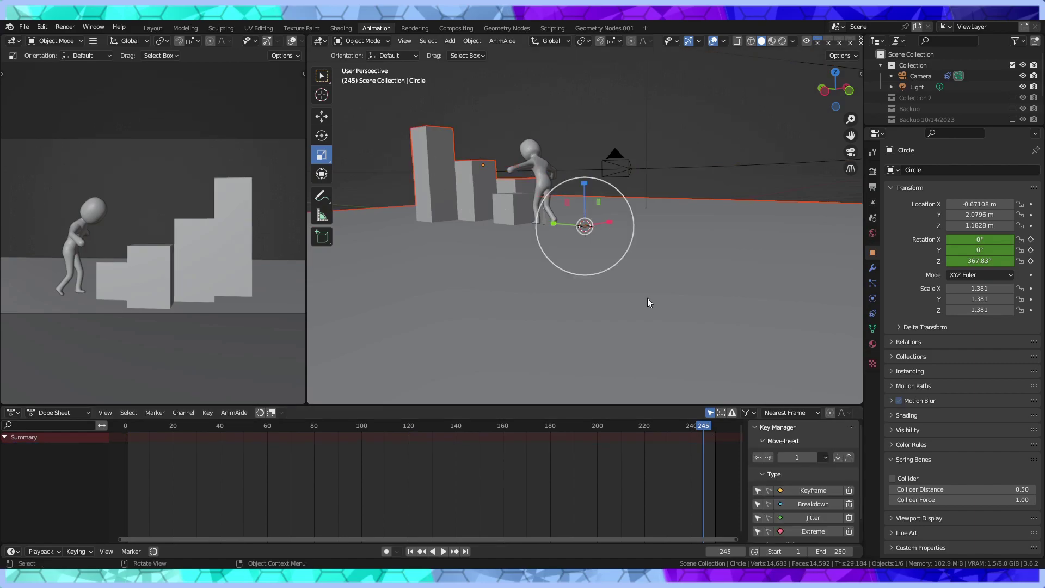
middle_drag(646, 298, 376, 228)
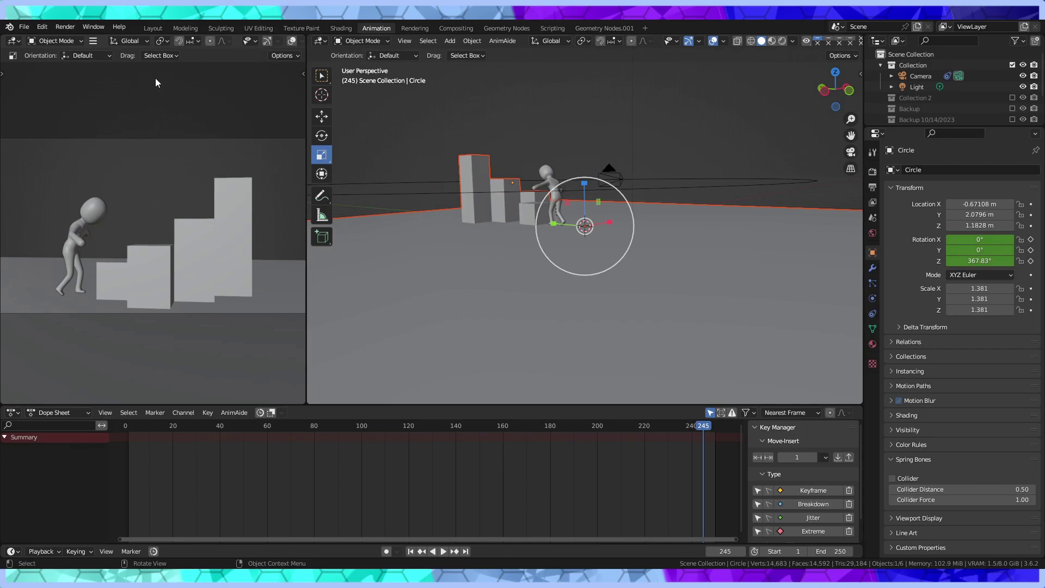
click(24, 26)
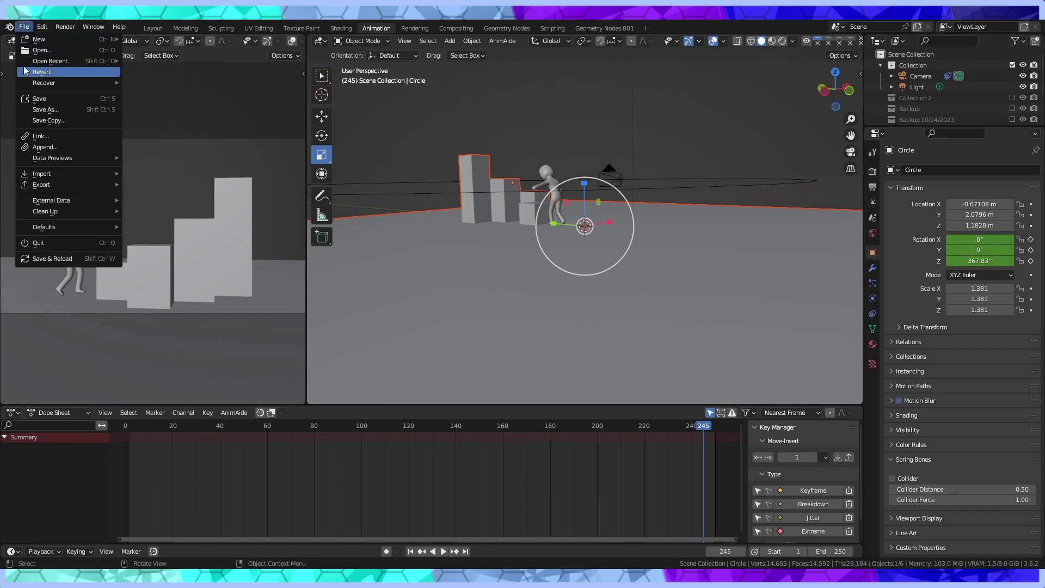
click(41, 49)
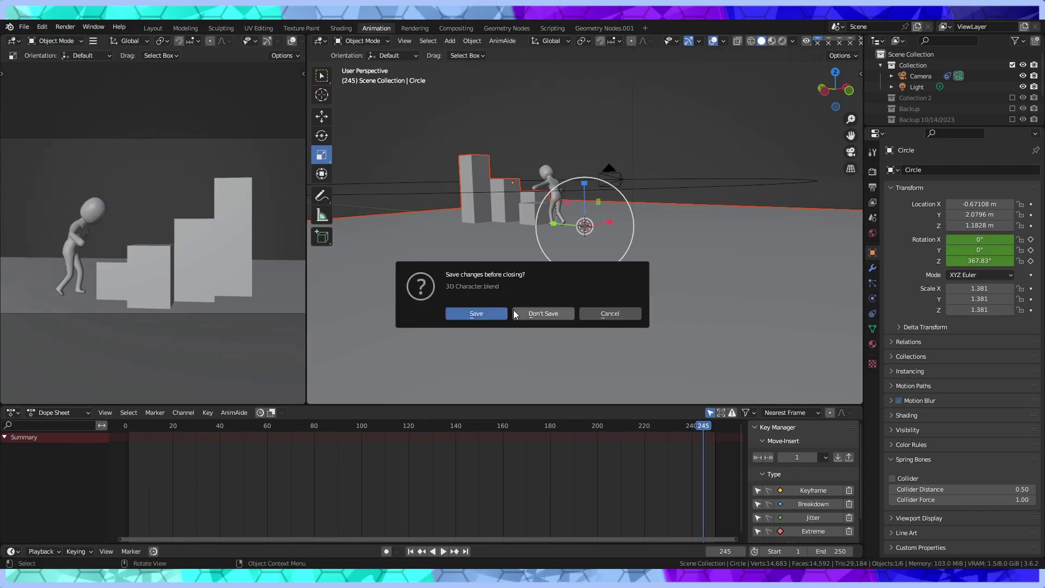
click(480, 312)
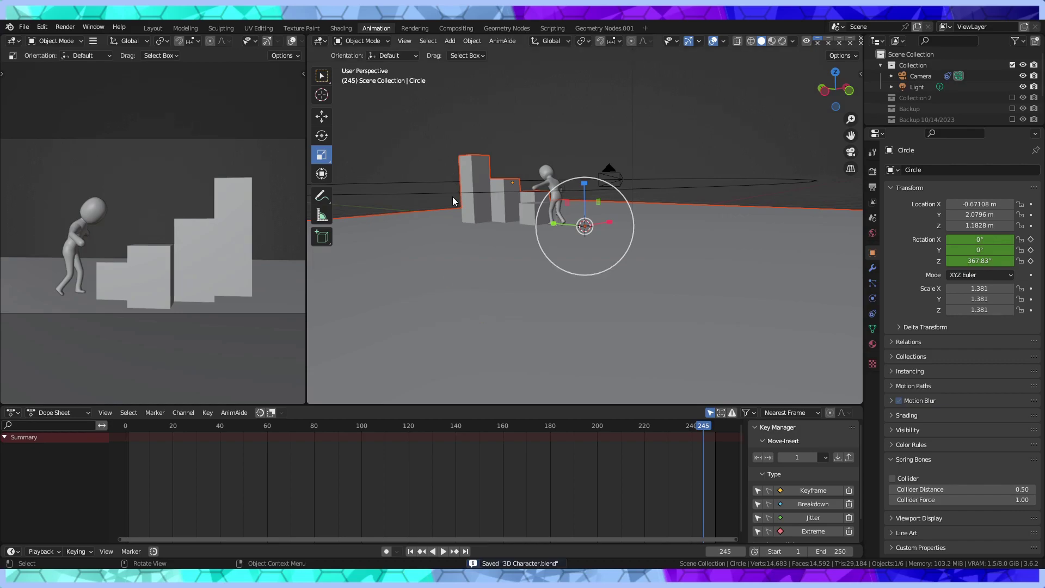
mouse_move(463, 203)
middle_down()
mouse_move(536, 200)
mouse_move(451, 188)
mouse_move(619, 162)
mouse_move(677, 191)
mouse_move(505, 188)
mouse_move(475, 195)
mouse_move(474, 231)
middle_up()
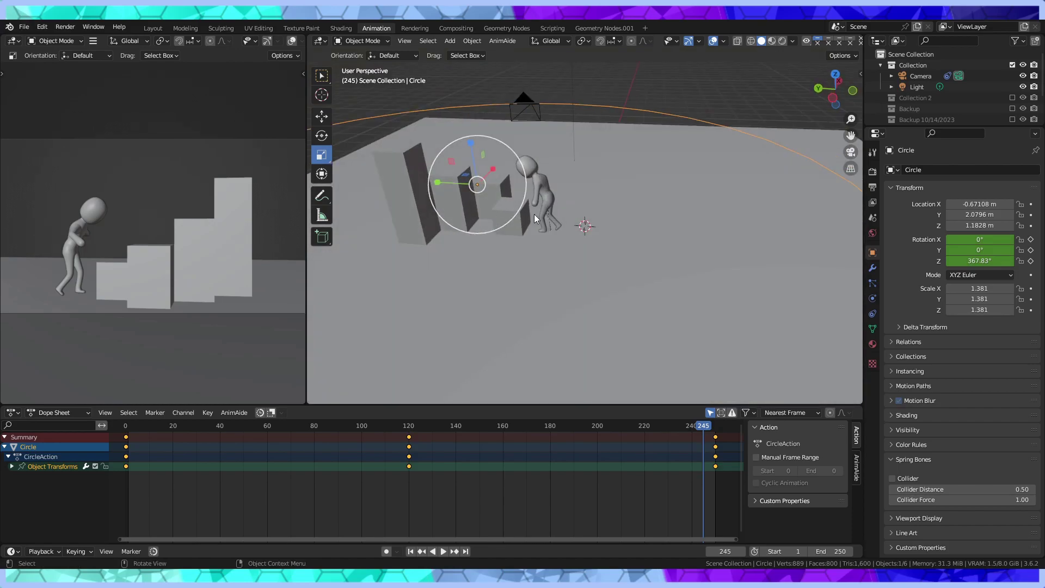
Rename the Armature object to 3D Character in the Outliner
click(660, 208)
scroll(944, 58, down, 3)
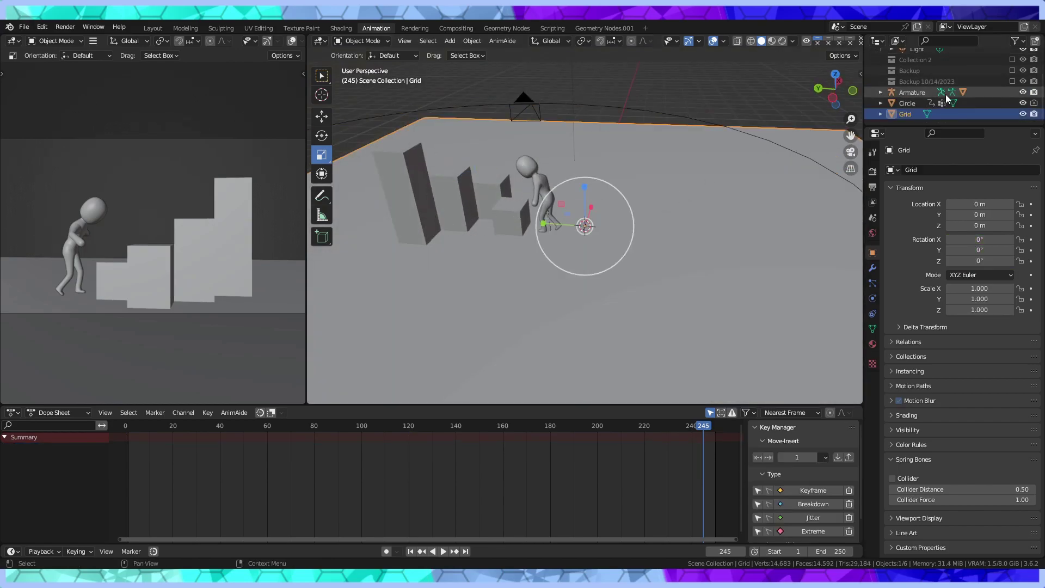
click(908, 93)
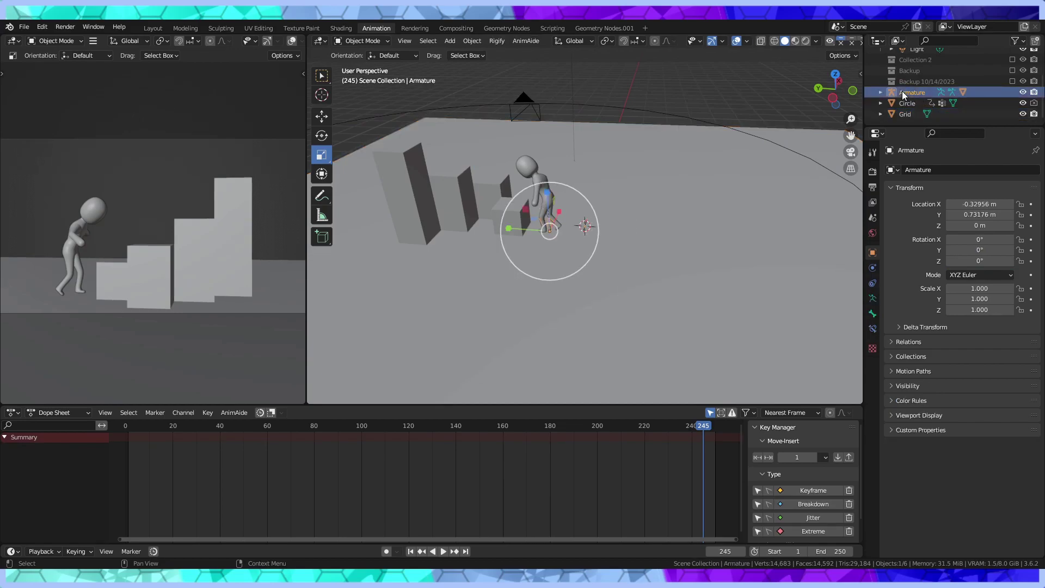
double_click(902, 91)
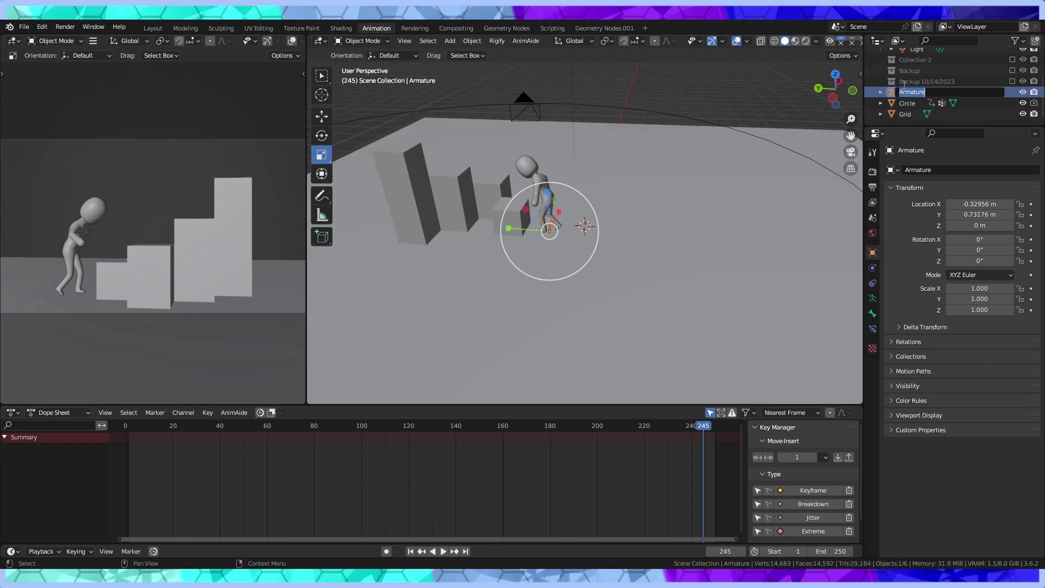
key(BackSpace)
key(BackSpace)
text(#)
text( Cha)
text(rac)
key(Return)
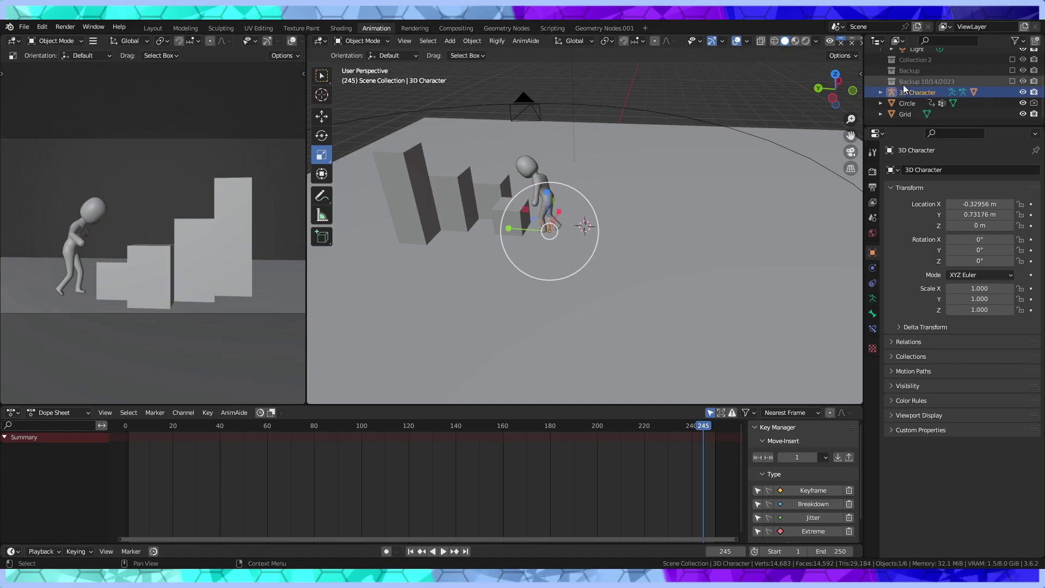
Hide the Grid ground with its boxes
click(919, 103)
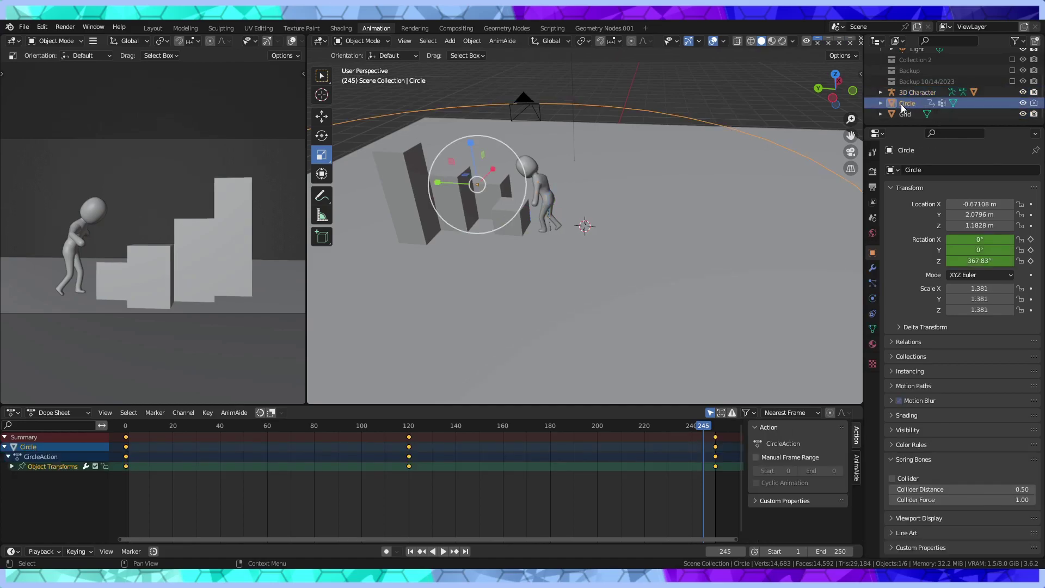
click(902, 112)
click(1023, 114)
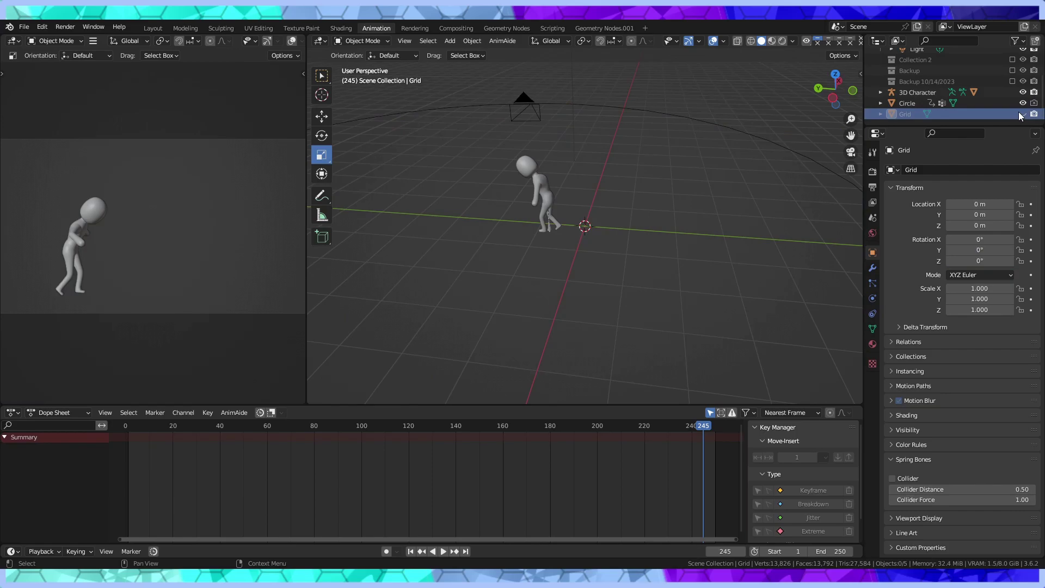
Add a new collection (Collection 5) and rename it 3D Character
click(1035, 41)
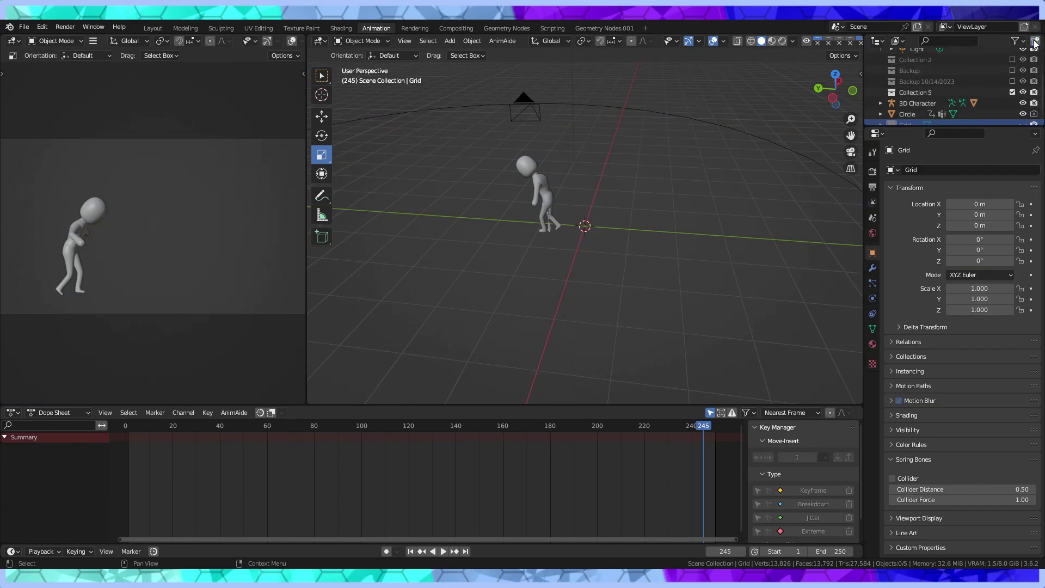
click(921, 90)
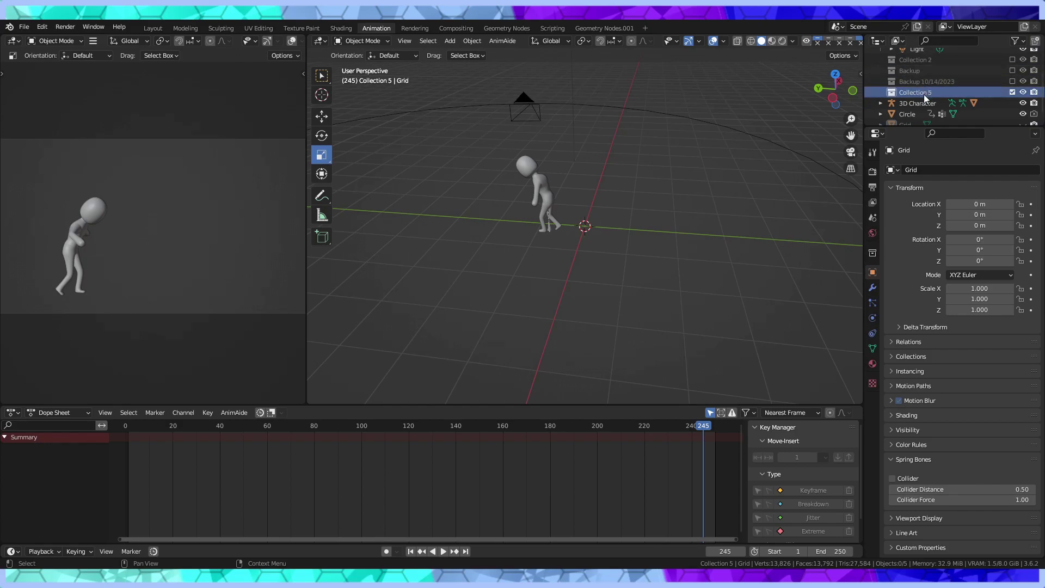
double_click(924, 92)
key(BackSpace)
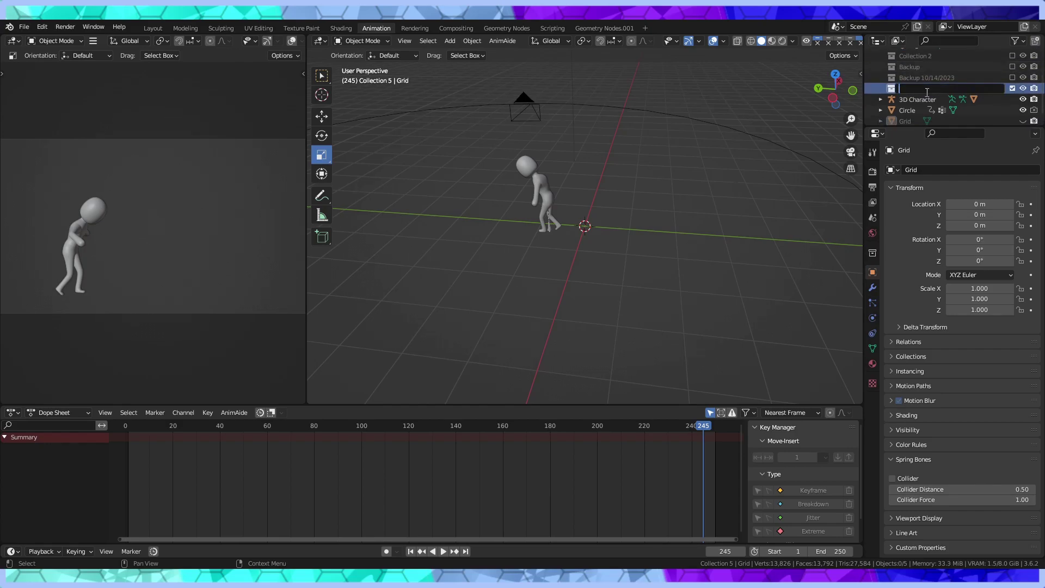
text(3D)
text( Character)
key(Return)
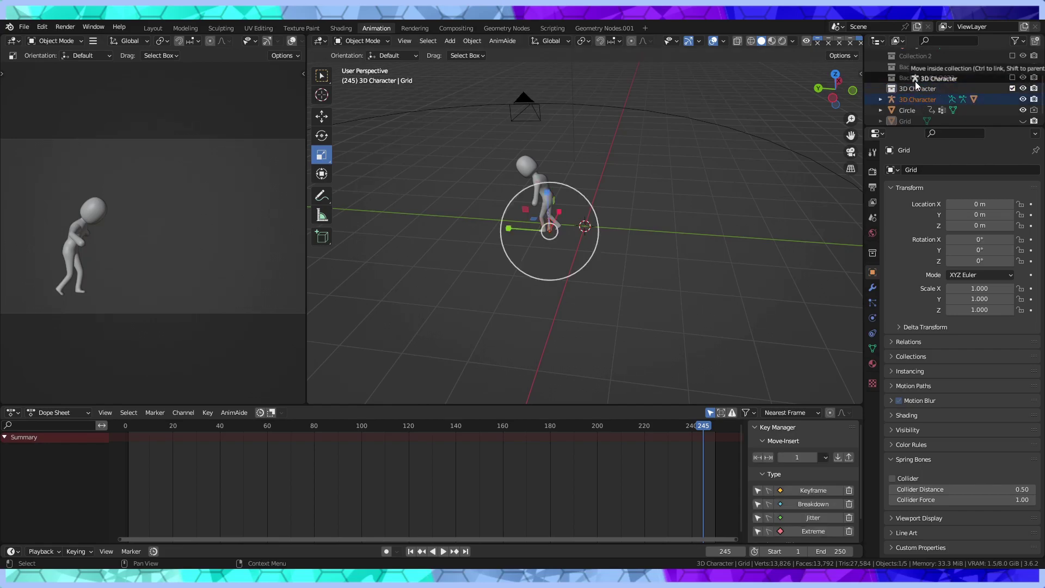
Move the 3D Character armature into the 3D Character collection
mouse_move(916, 99)
mouse_down()
mouse_move(915, 86)
mouse_move(909, 98)
mouse_up()
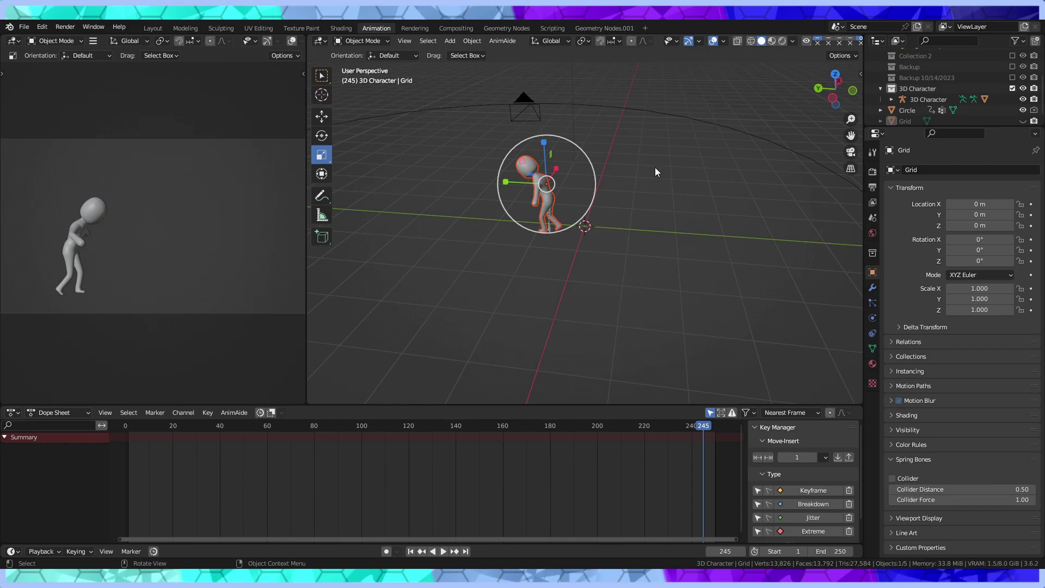
mouse_move(656, 170)
middle_down()
mouse_move(693, 149)
mouse_move(668, 136)
middle_up()
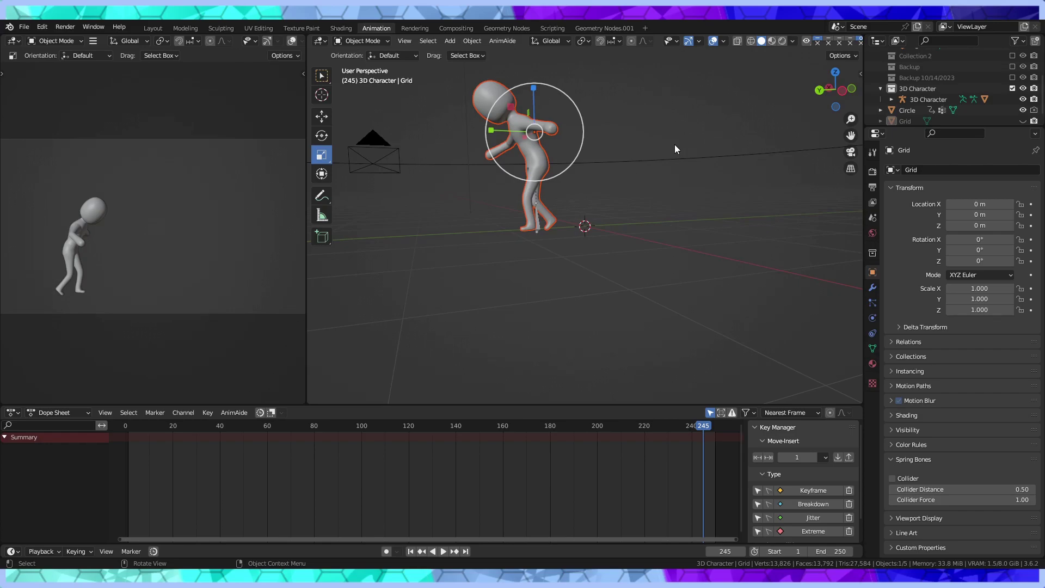
mouse_move(469, 162)
middle_down()
mouse_move(577, 171)
mouse_move(665, 229)
mouse_move(700, 175)
middle_up()
scroll(642, 142, up, 3)
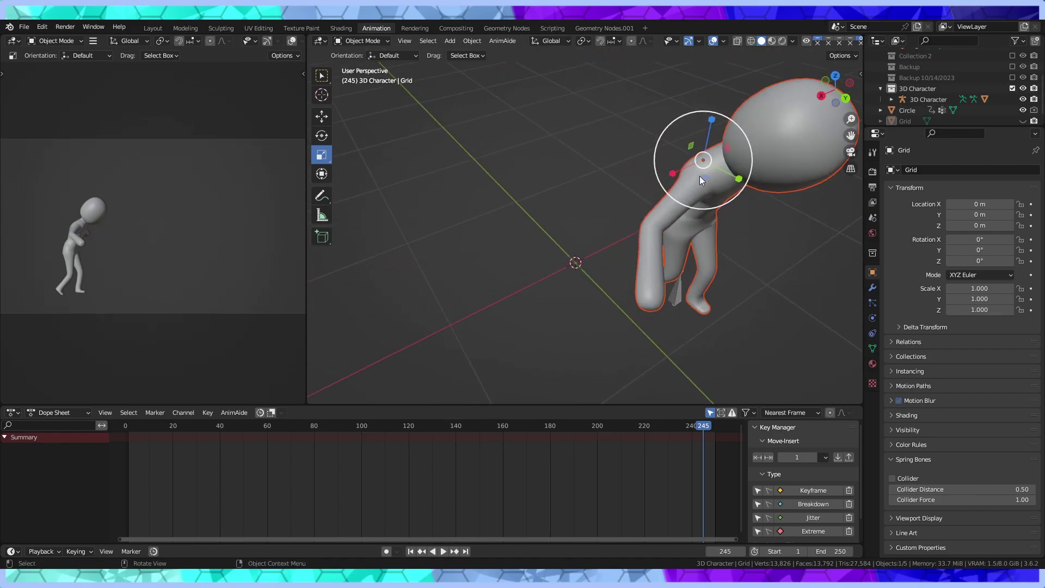
Select the Character mesh, then the armature, and zoom in on the legs from the front
click(684, 189)
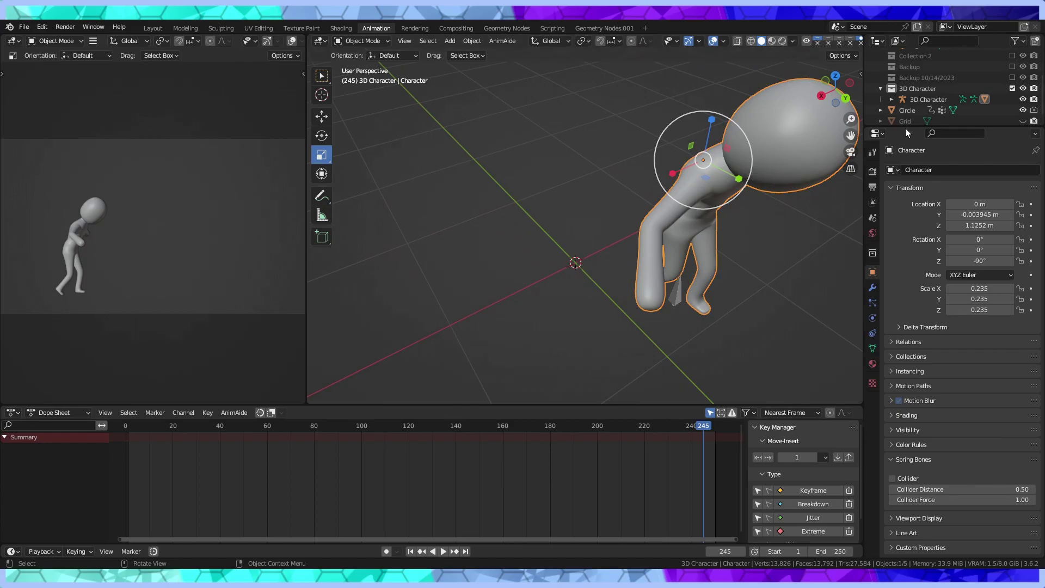
scroll(915, 112, down, 1)
mouse_move(681, 163)
middle_down()
mouse_move(589, 178)
mouse_move(534, 168)
mouse_move(558, 152)
mouse_move(478, 148)
middle_up()
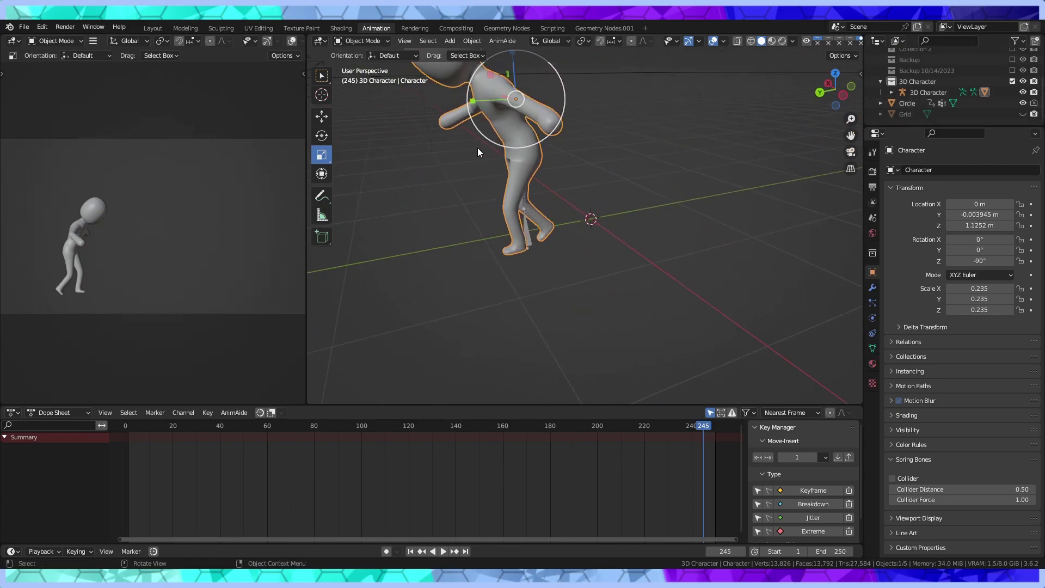
click(357, 42)
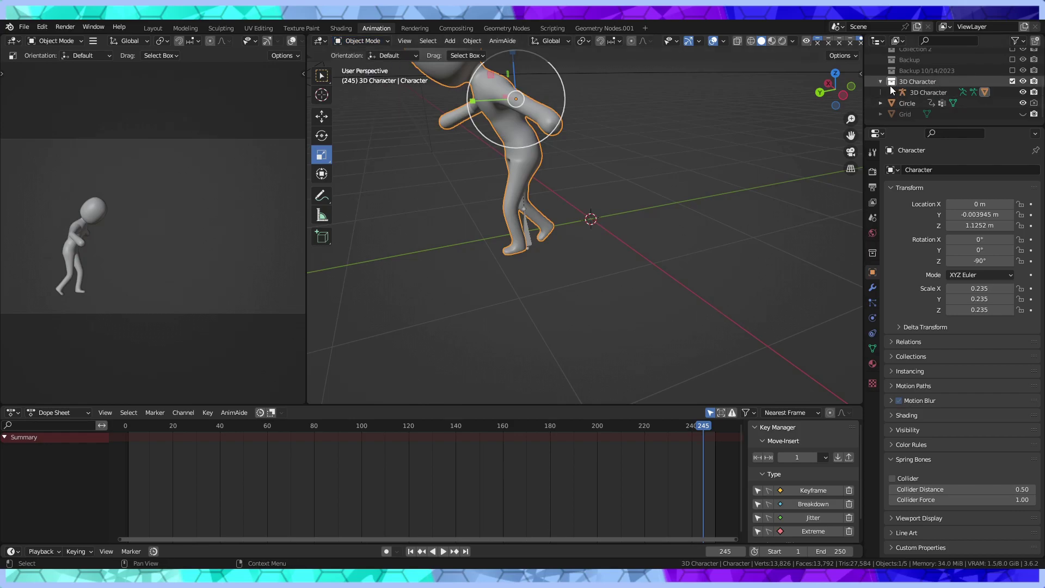
click(911, 91)
mouse_move(602, 181)
middle_down()
mouse_move(652, 184)
mouse_move(714, 158)
mouse_move(661, 180)
mouse_move(698, 165)
middle_up()
scroll(717, 156, up, 2)
scroll(685, 140, up, 1)
scroll(684, 139, up, 1)
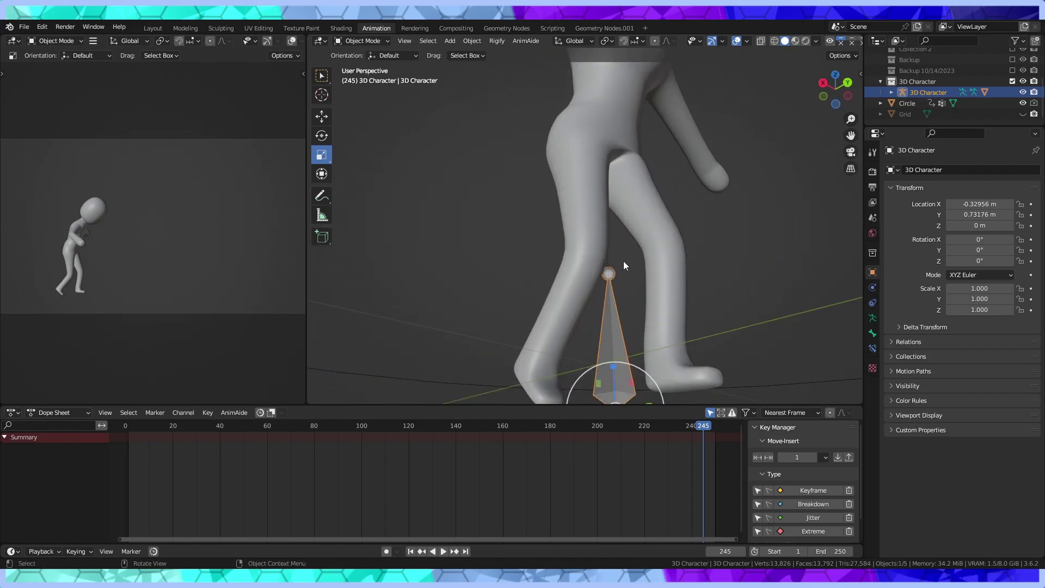
mouse_move(622, 260)
middle_down()
mouse_move(570, 293)
mouse_move(587, 312)
middle_up()
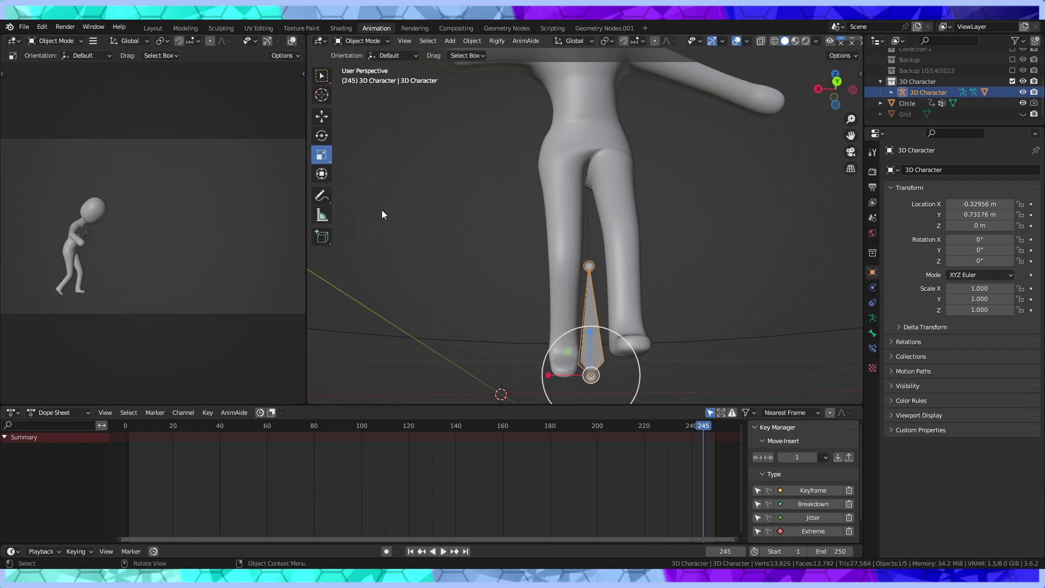
Put the armature in Pose Mode with X-ray on so bones show through the mesh
click(348, 42)
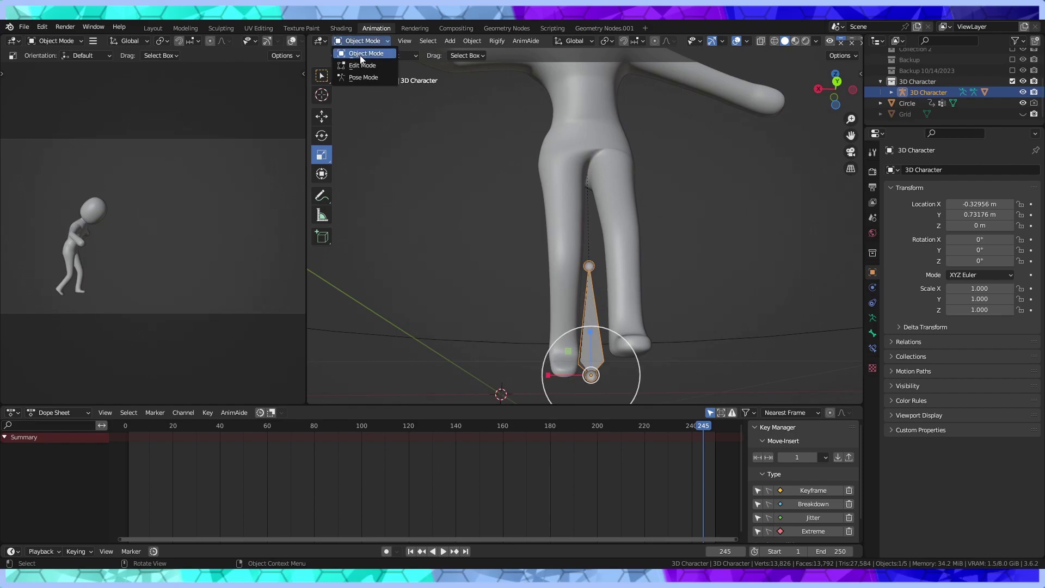
click(342, 76)
mouse_move(510, 143)
middle_down()
mouse_move(570, 180)
mouse_move(522, 184)
mouse_move(586, 230)
mouse_move(478, 245)
middle_up()
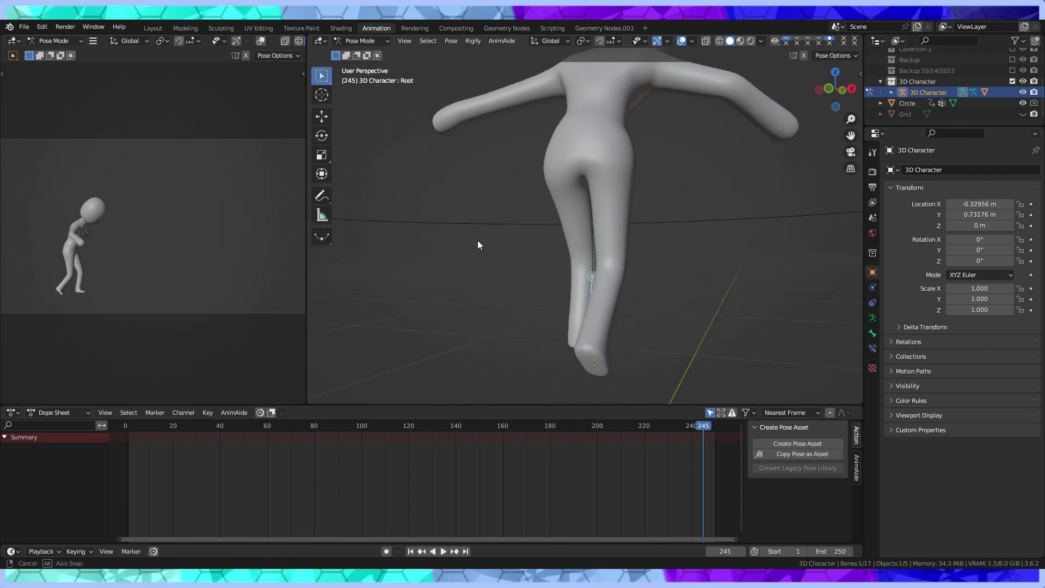
click(706, 41)
mouse_move(705, 253)
middle_down()
mouse_move(564, 315)
mouse_move(603, 286)
mouse_move(675, 299)
mouse_move(579, 224)
mouse_move(658, 224)
mouse_move(716, 205)
mouse_move(773, 158)
mouse_move(648, 201)
mouse_move(750, 240)
mouse_move(586, 149)
middle_up()
Select the Left Boot, Left Lower Leg and Left Upper Leg bones
click(556, 337)
shift+click(579, 224)
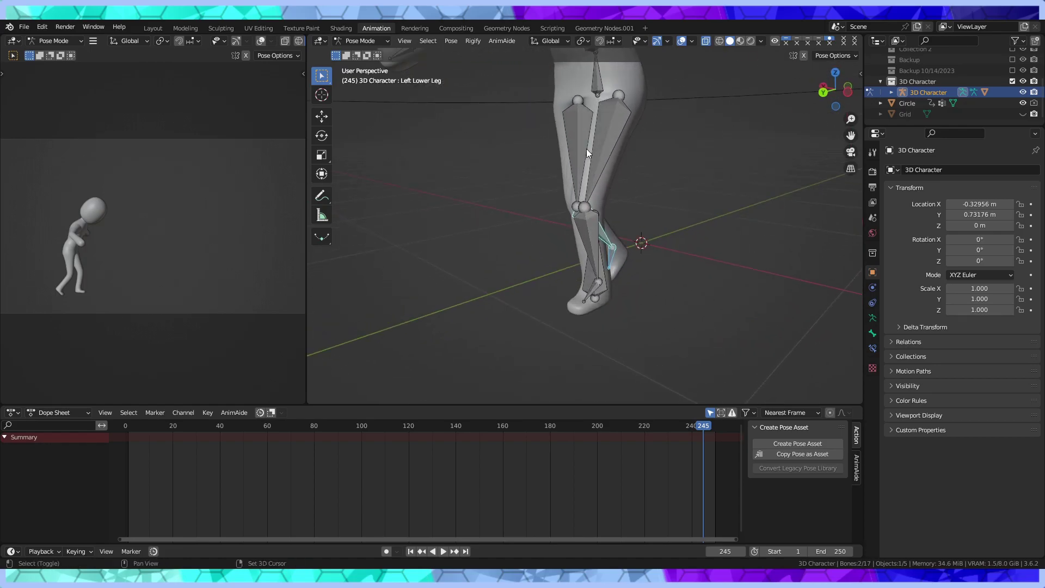
shift+click(586, 149)
scroll(636, 204, down, 3)
mouse_move(668, 167)
middle_down()
mouse_move(661, 136)
mouse_move(671, 244)
mouse_move(573, 243)
mouse_move(629, 231)
middle_up()
mouse_move(645, 214)
middle_down()
mouse_move(522, 220)
mouse_move(642, 244)
middle_up()
scroll(612, 208, up, 5)
mouse_move(612, 208)
middle_down()
mouse_move(589, 267)
mouse_move(572, 224)
middle_up()
Rotate the left leg about 28 degrees at the hip
click(321, 136)
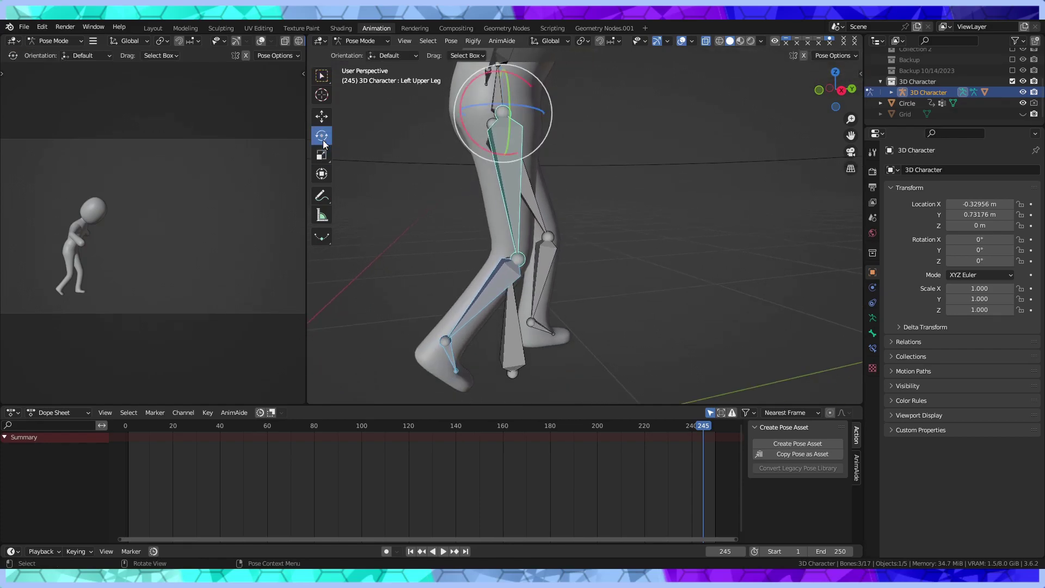
mouse_move(473, 136)
mouse_down()
mouse_move(492, 145)
mouse_move(465, 122)
mouse_up()
mouse_move(498, 155)
middle_down()
mouse_move(411, 216)
mouse_move(368, 220)
mouse_move(423, 219)
middle_up()
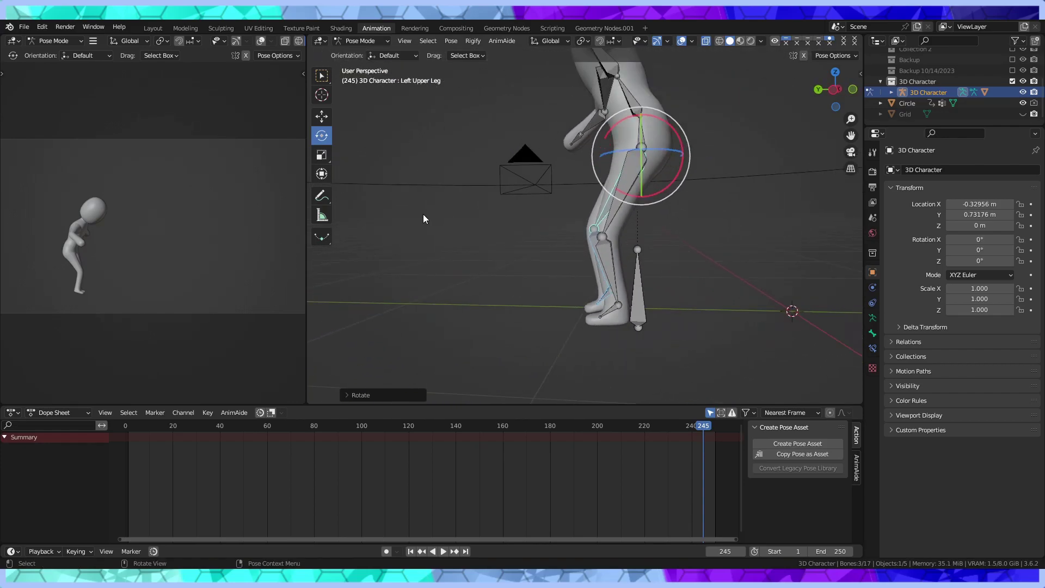
Clear all bone transforms back to the rest pose
click(428, 41)
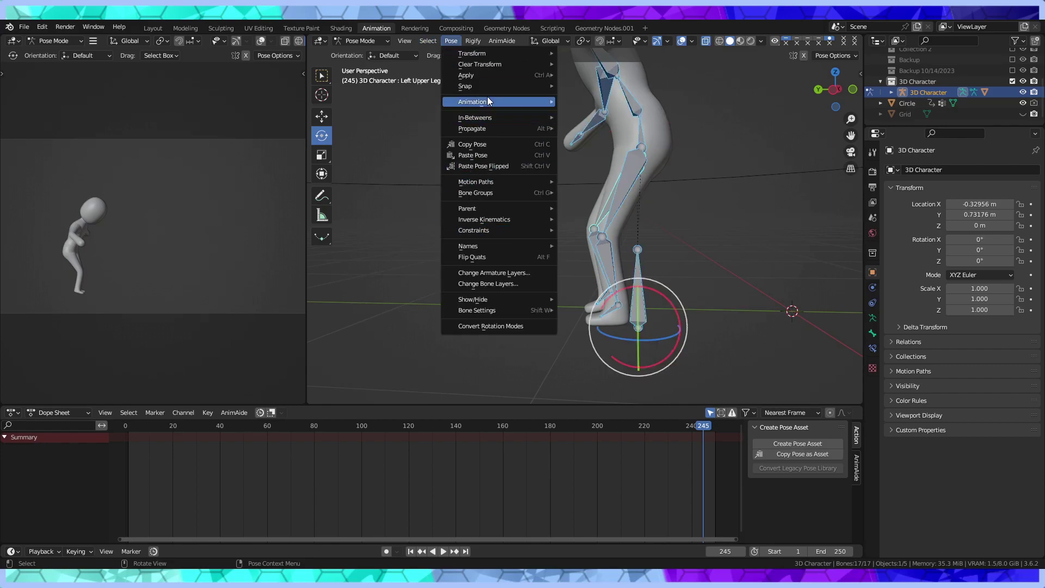
click(583, 64)
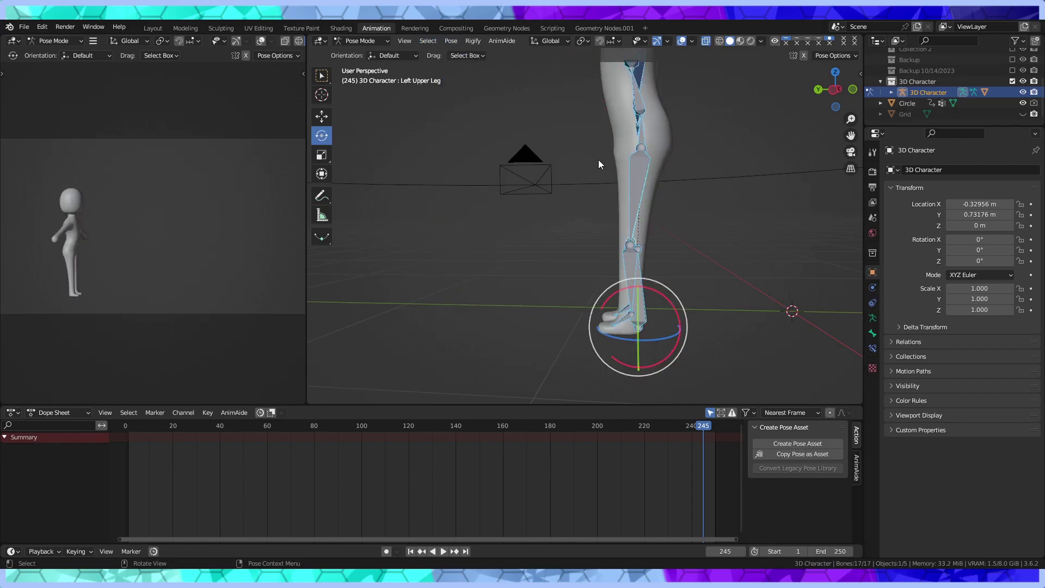
mouse_move(599, 159)
middle_down()
mouse_move(616, 211)
mouse_move(727, 210)
mouse_move(688, 240)
mouse_move(701, 237)
mouse_move(701, 187)
mouse_move(605, 188)
mouse_move(730, 184)
mouse_move(629, 208)
mouse_move(662, 116)
middle_up()
Select the right upper and lower arm, enable X-Axis Mirror, and swing both arms down
click(652, 126)
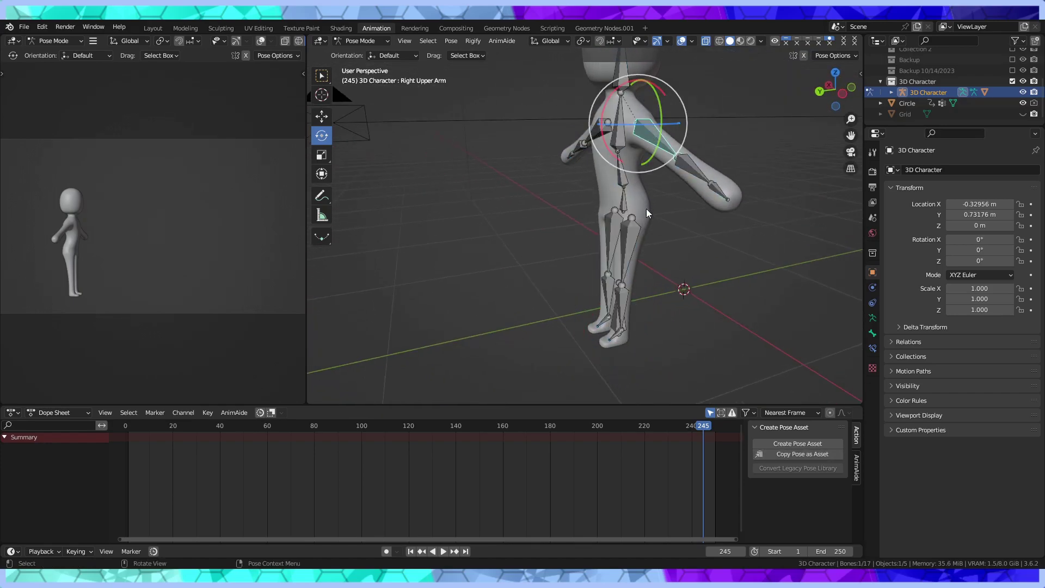
mouse_move(647, 213)
middle_down()
mouse_move(612, 211)
mouse_move(664, 213)
middle_up()
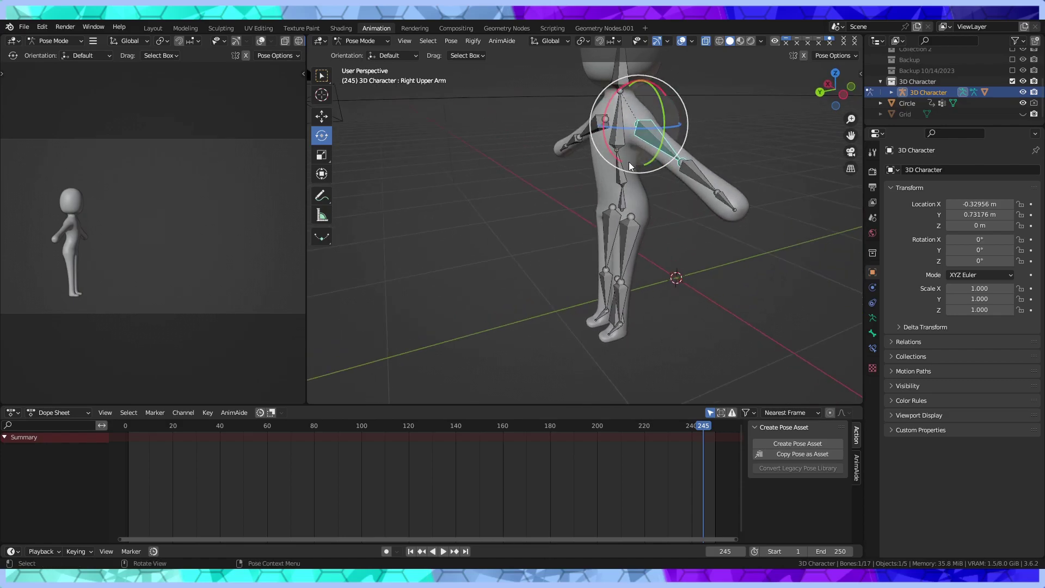
shift+click(699, 175)
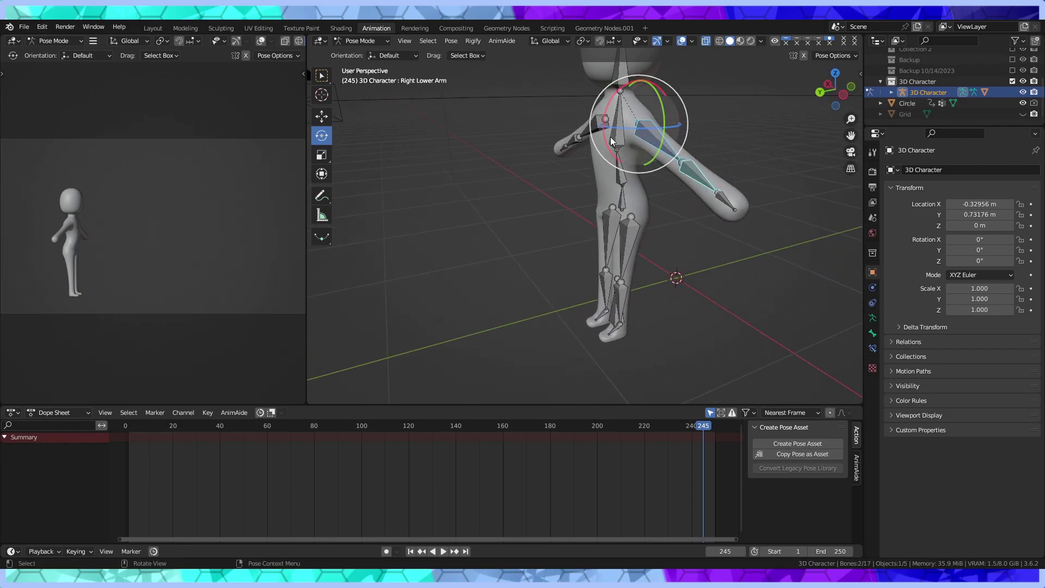
middle_drag(611, 141, 648, 128)
click(805, 55)
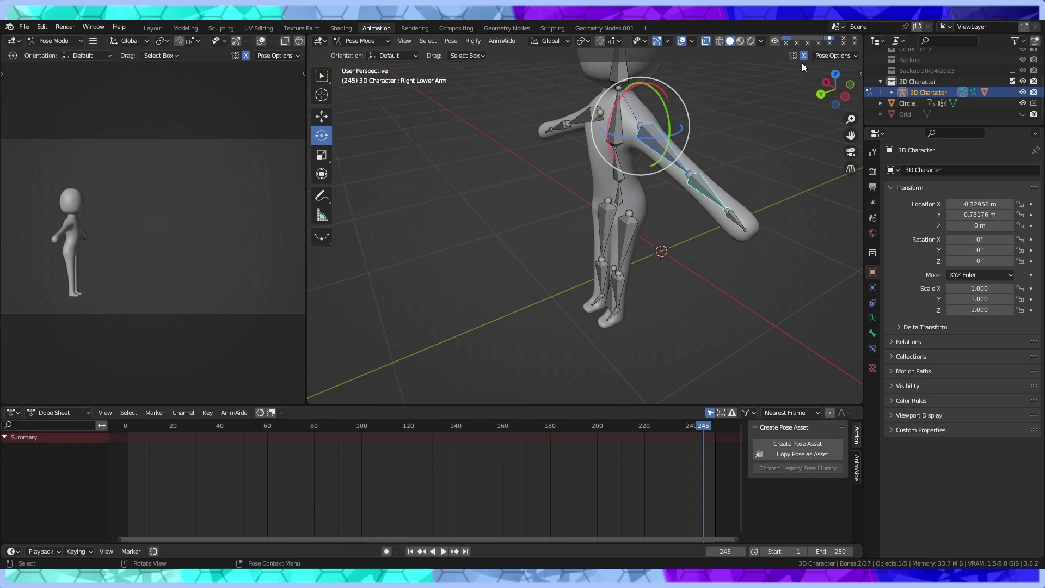
mouse_move(638, 145)
mouse_down()
mouse_move(616, 137)
mouse_move(642, 157)
mouse_up()
Undo that swing and rotate the right arm downward with the rotate gizmo
click(678, 188)
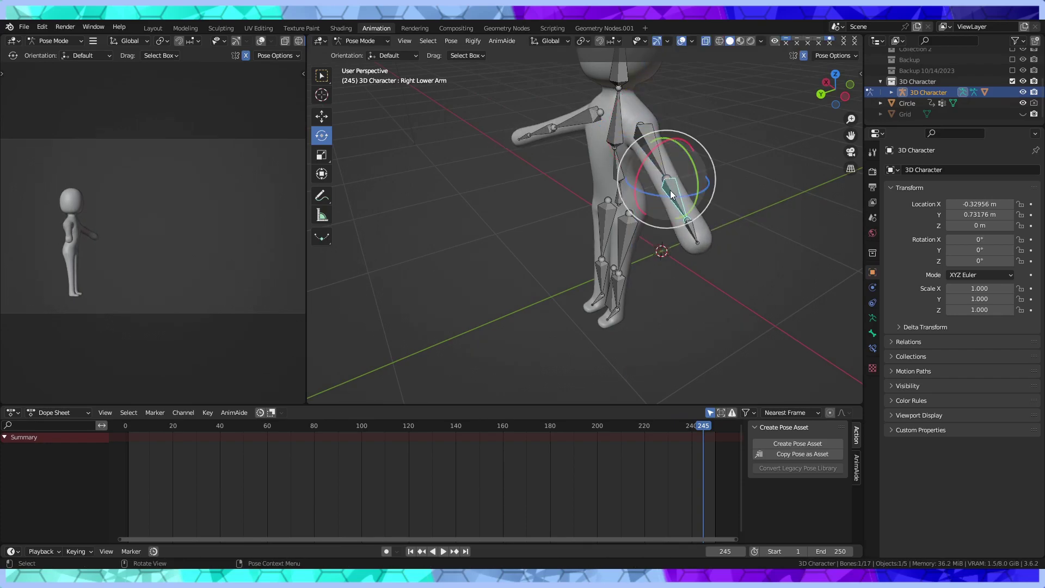
mouse_move(654, 180)
middle_down()
mouse_move(616, 208)
mouse_move(668, 225)
mouse_move(625, 217)
middle_up()
scroll(616, 208, up, 3)
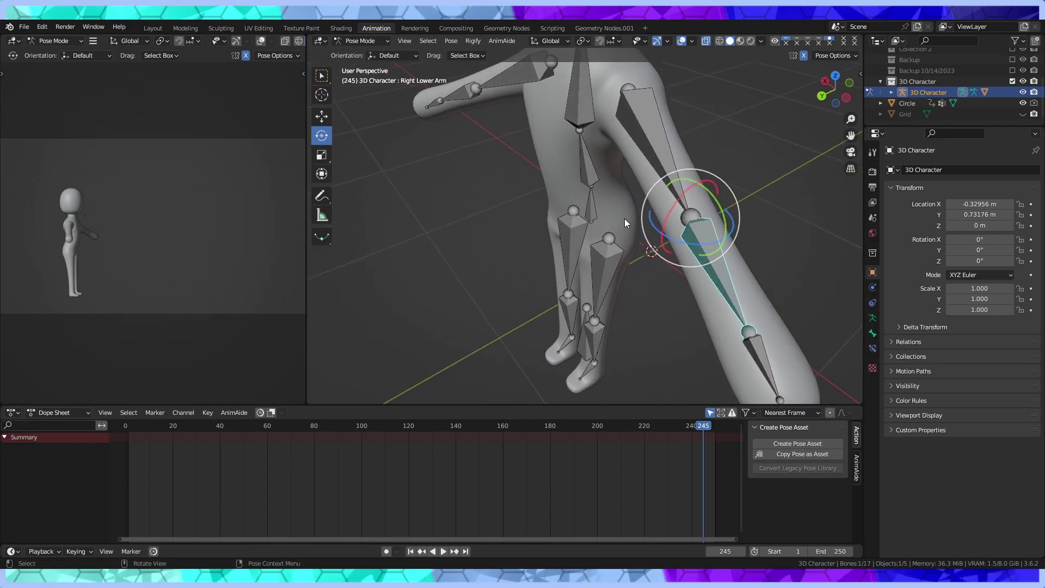
key(ctrl+z)
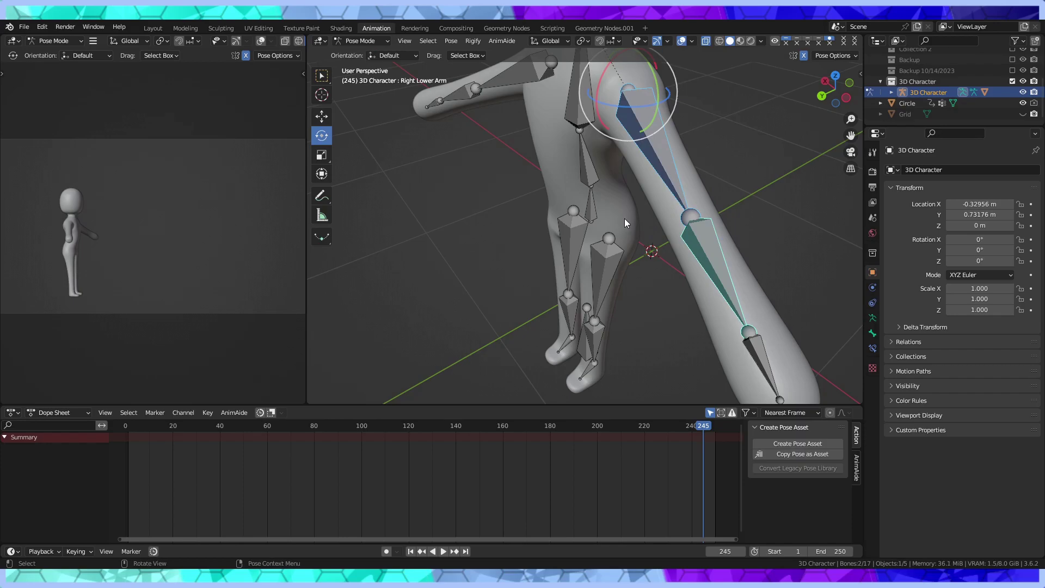
mouse_move(625, 218)
middle_down()
mouse_move(642, 217)
mouse_move(643, 234)
middle_up()
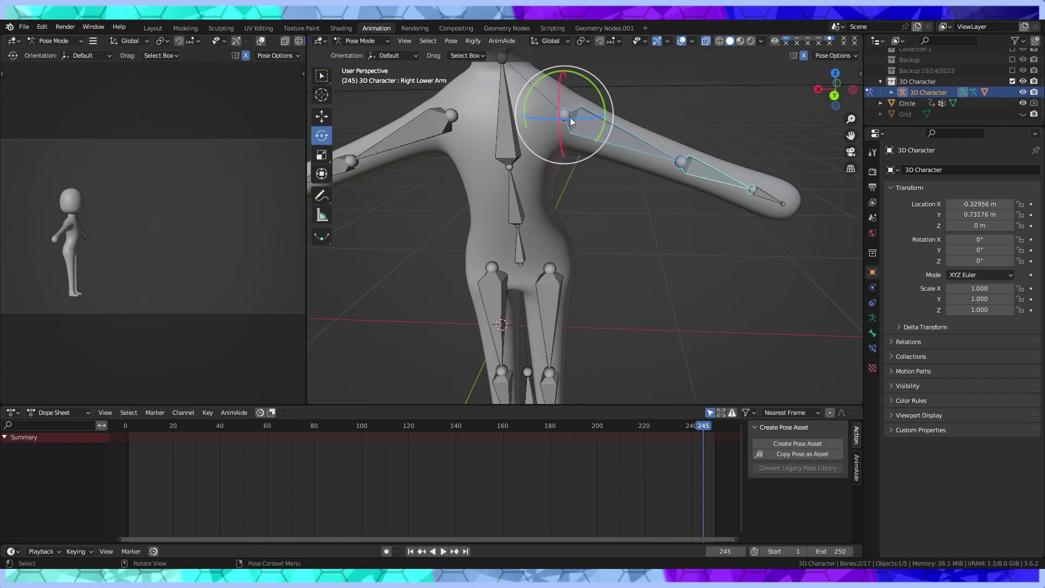
drag(571, 118, 550, 139)
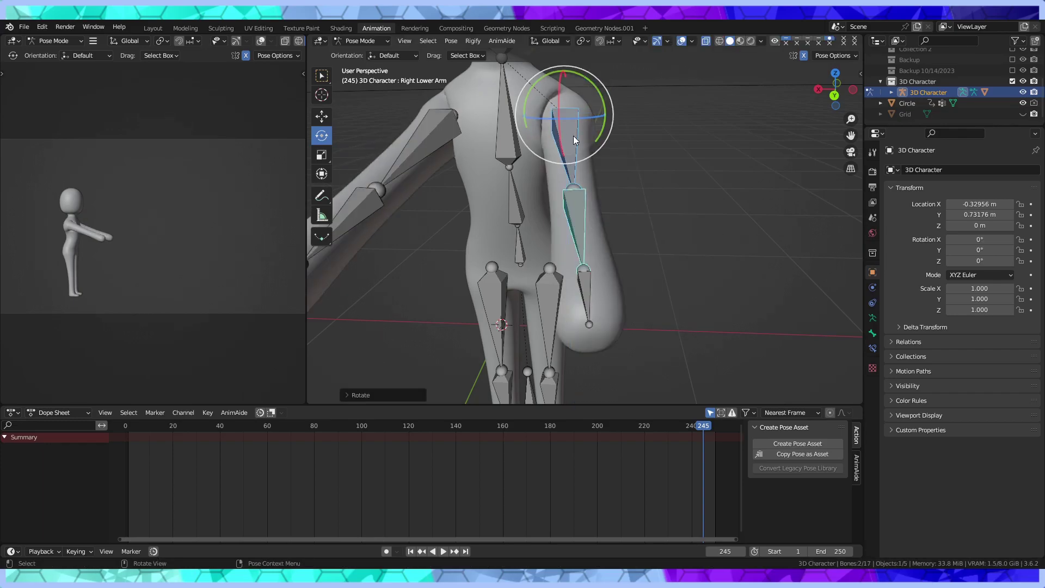
mouse_move(576, 141)
middle_down()
mouse_move(585, 178)
mouse_move(631, 210)
middle_up()
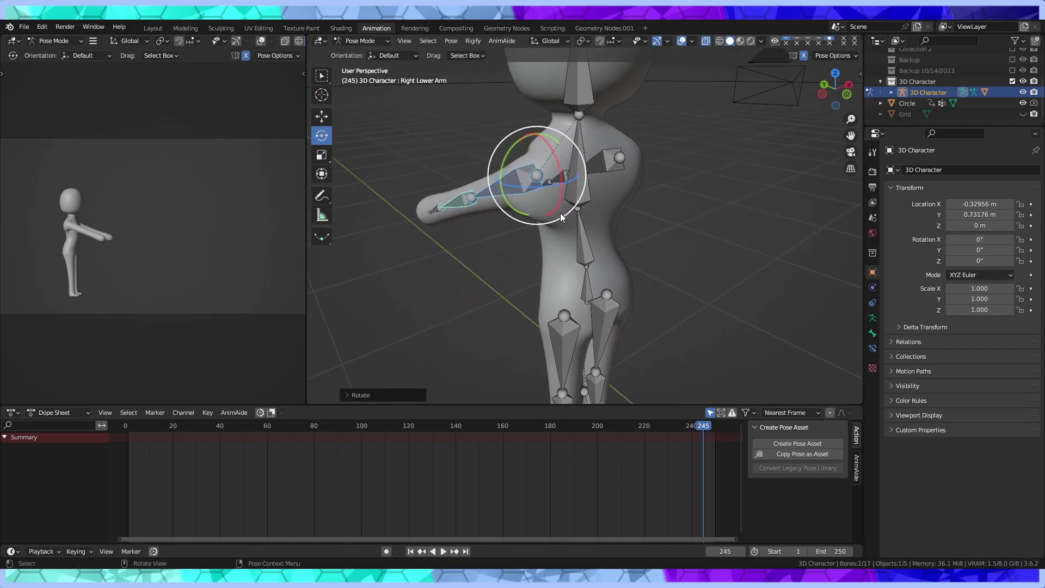
mouse_move(631, 210)
middle_down()
mouse_move(710, 208)
mouse_move(649, 184)
mouse_move(651, 221)
middle_up()
Bend the right lower arm upward at the elbow
drag(674, 164, 653, 161)
key(ctrl+z)
mouse_move(653, 163)
middle_down()
mouse_move(603, 174)
mouse_move(726, 227)
mouse_move(472, 182)
mouse_move(450, 189)
middle_up()
drag(466, 200, 440, 76)
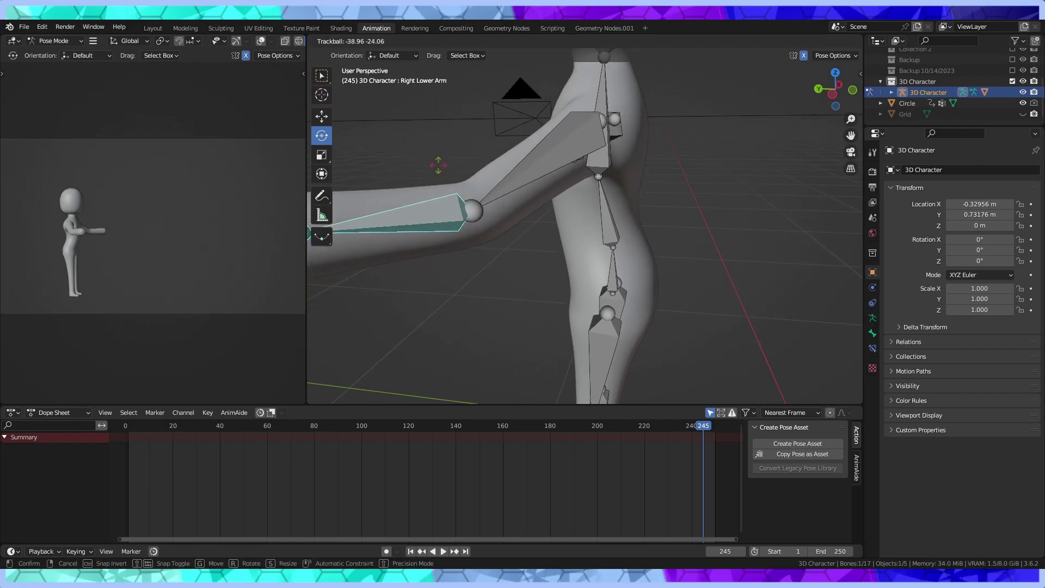
Free-rotate the right upper arm with R R to raise it in front of the chest
click(580, 128)
key(r)
key(r)
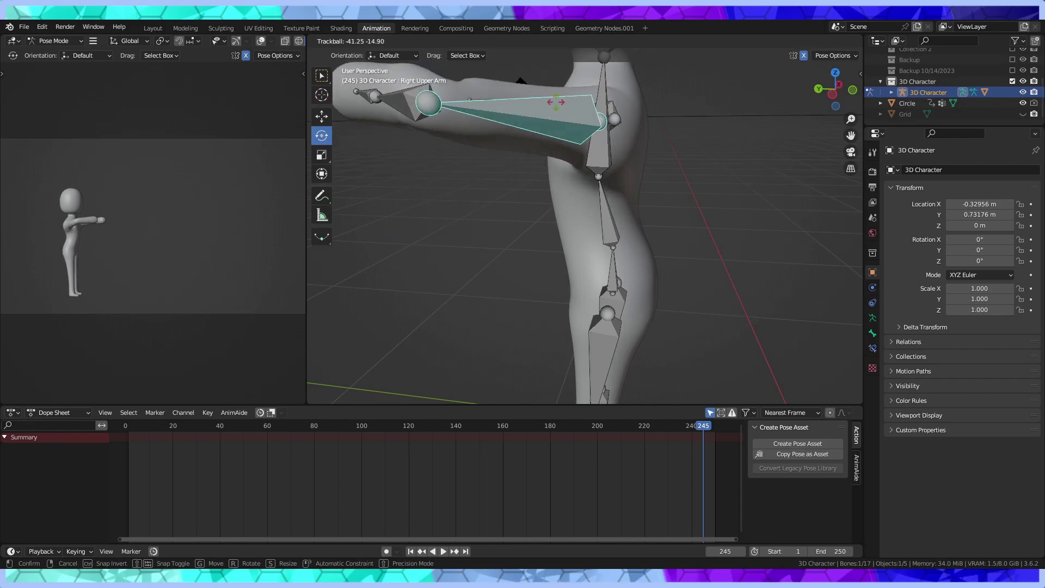
click(622, 136)
key(r)
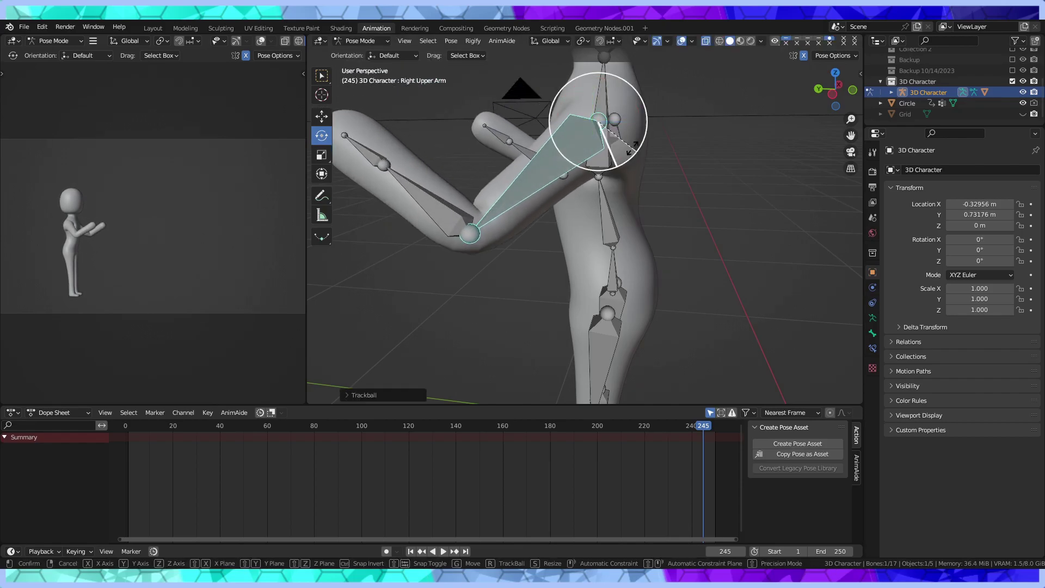
click(600, 171)
mouse_move(600, 171)
middle_down()
mouse_move(707, 185)
mouse_move(560, 169)
mouse_move(573, 204)
mouse_move(478, 139)
middle_up()
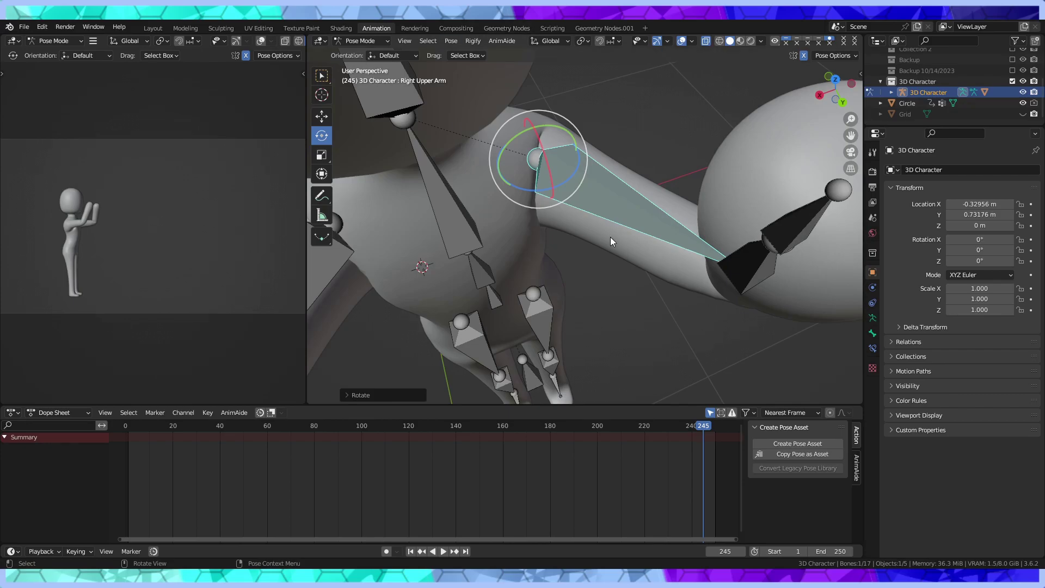
mouse_move(610, 236)
middle_down()
mouse_move(466, 214)
mouse_move(439, 191)
mouse_move(515, 276)
mouse_move(551, 279)
mouse_move(508, 220)
mouse_move(597, 227)
mouse_move(576, 239)
mouse_move(629, 201)
mouse_move(666, 253)
middle_up()
Lean the Upper Torso bone forward about 9 degrees around the X axis
click(626, 201)
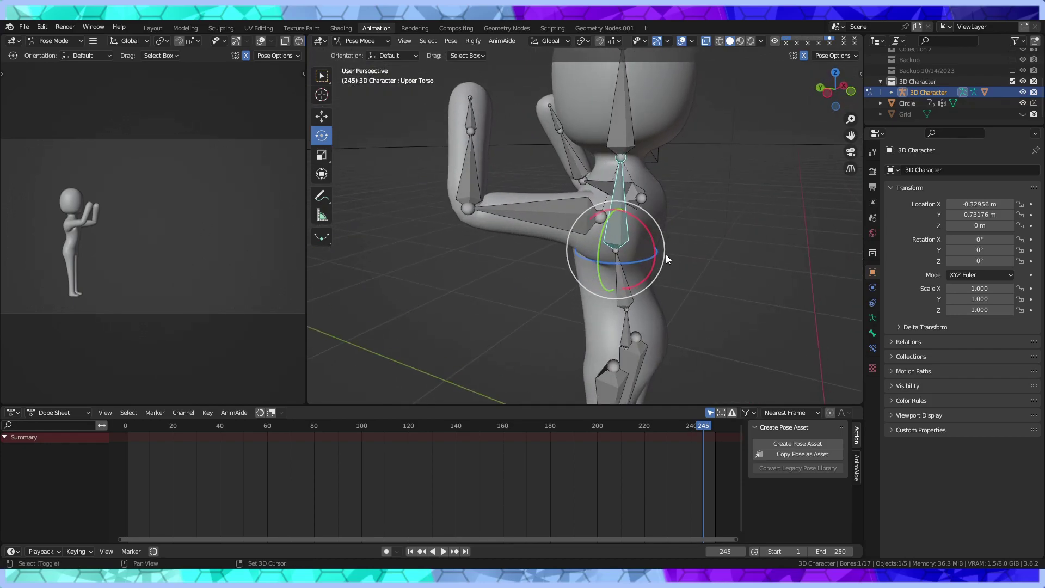
shift+click(624, 284)
drag(642, 283, 642, 279)
click(604, 231)
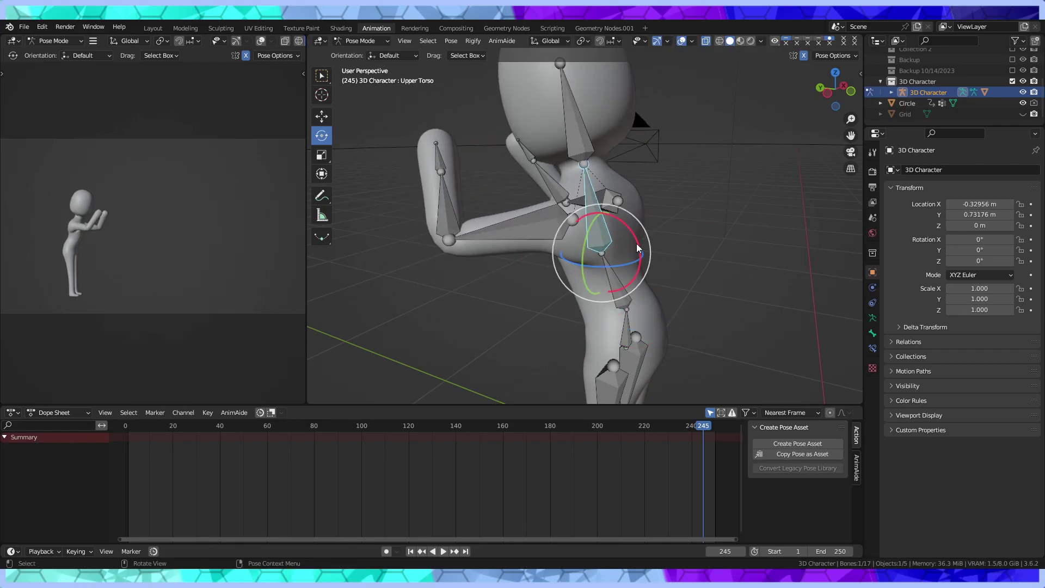
key(r)
key(x)
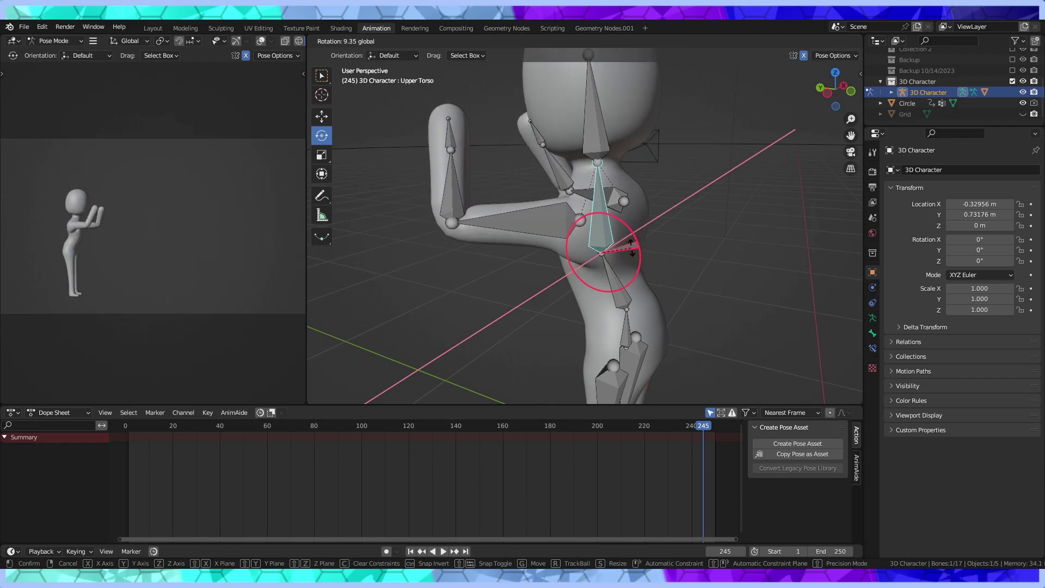
click(632, 247)
mouse_move(631, 250)
middle_down()
mouse_move(815, 285)
mouse_move(747, 275)
middle_up()
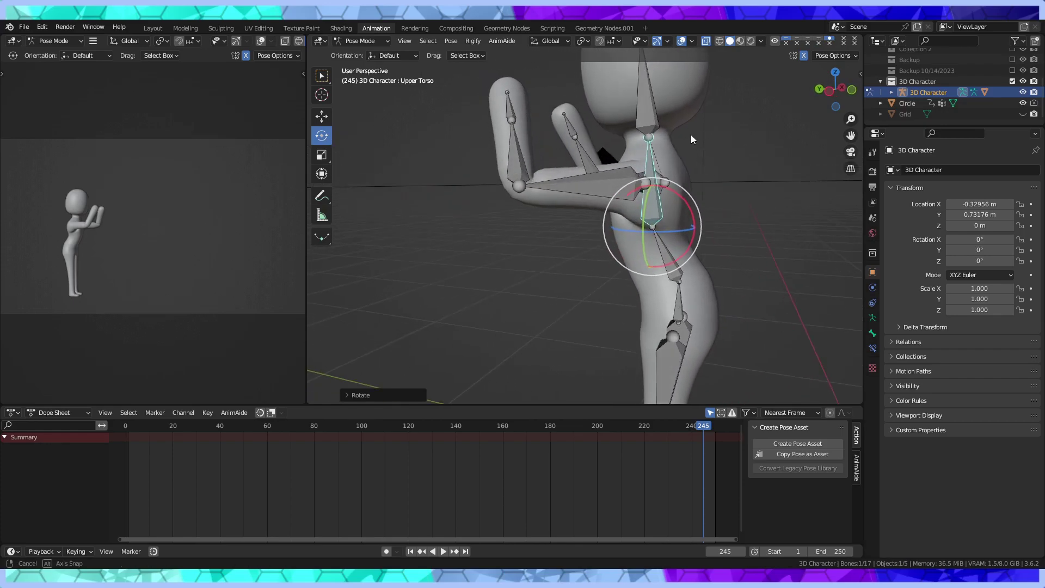
Tilt the Head bone with a free trackball rotation
middle_drag(691, 135, 668, 100)
click(648, 162)
middle_drag(648, 161, 625, 174)
key(r)
key(r)
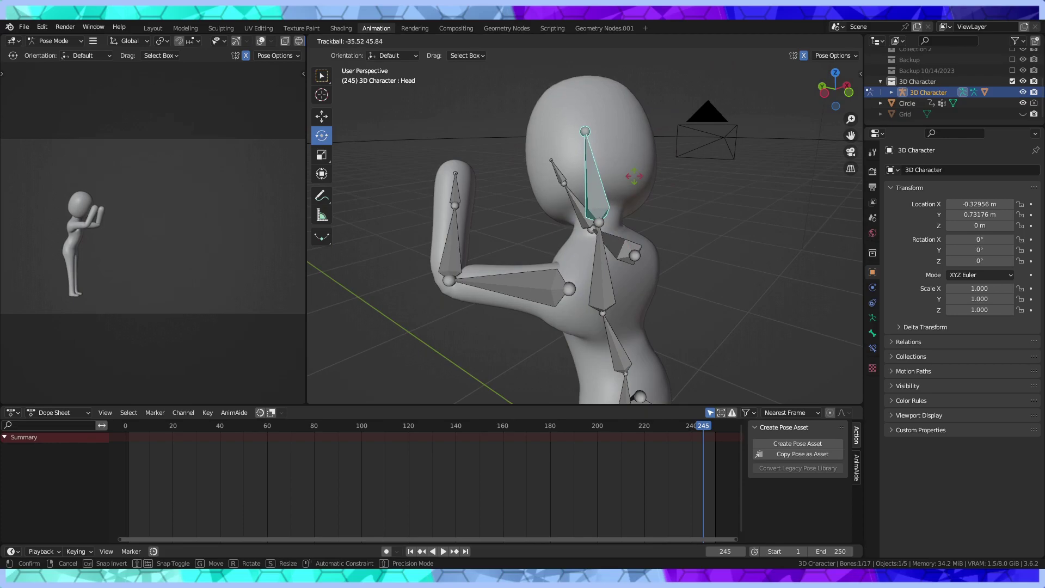
click(625, 175)
mouse_move(508, 204)
middle_down()
mouse_move(633, 204)
mouse_move(678, 187)
mouse_move(743, 266)
mouse_move(659, 269)
mouse_move(571, 325)
mouse_move(507, 184)
mouse_move(508, 276)
mouse_move(586, 247)
mouse_move(587, 229)
middle_up()
Turn off X-Axis Mirror and bend the right lower leg back at the knee
click(587, 230)
click(590, 288)
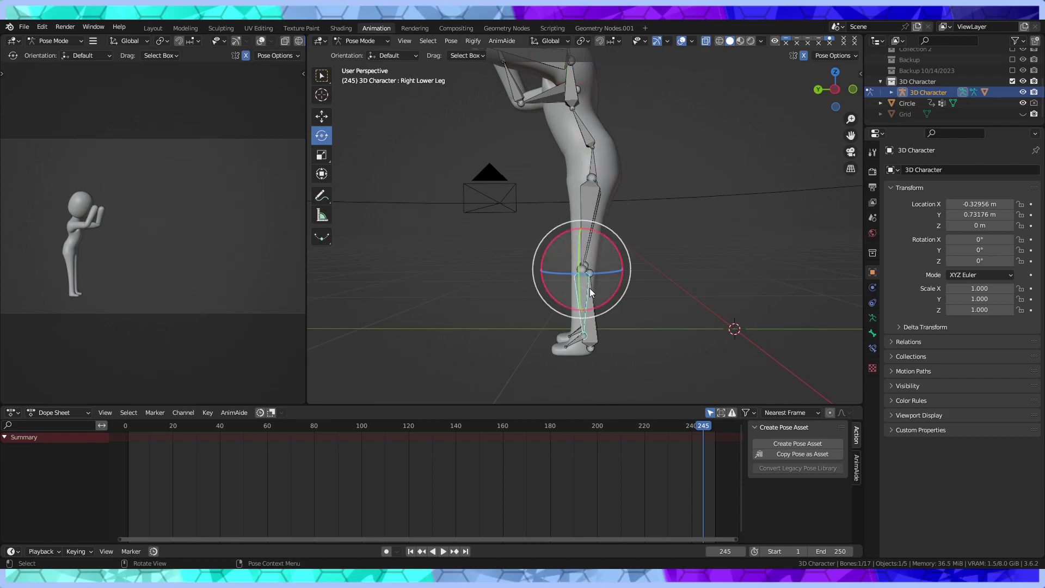
drag(622, 279, 645, 238)
click(804, 55)
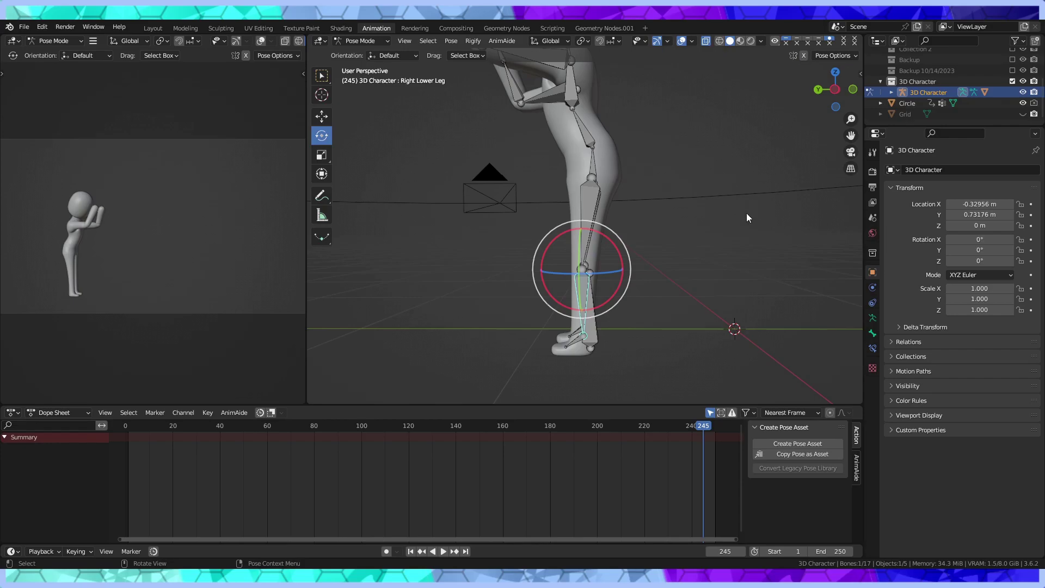
drag(613, 297, 635, 282)
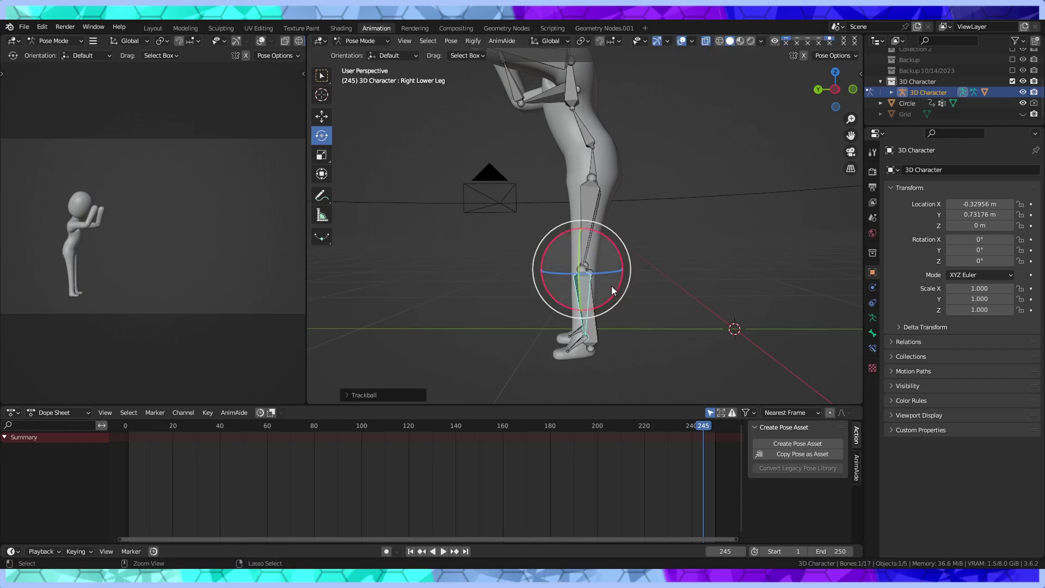
middle_drag(612, 286, 629, 283)
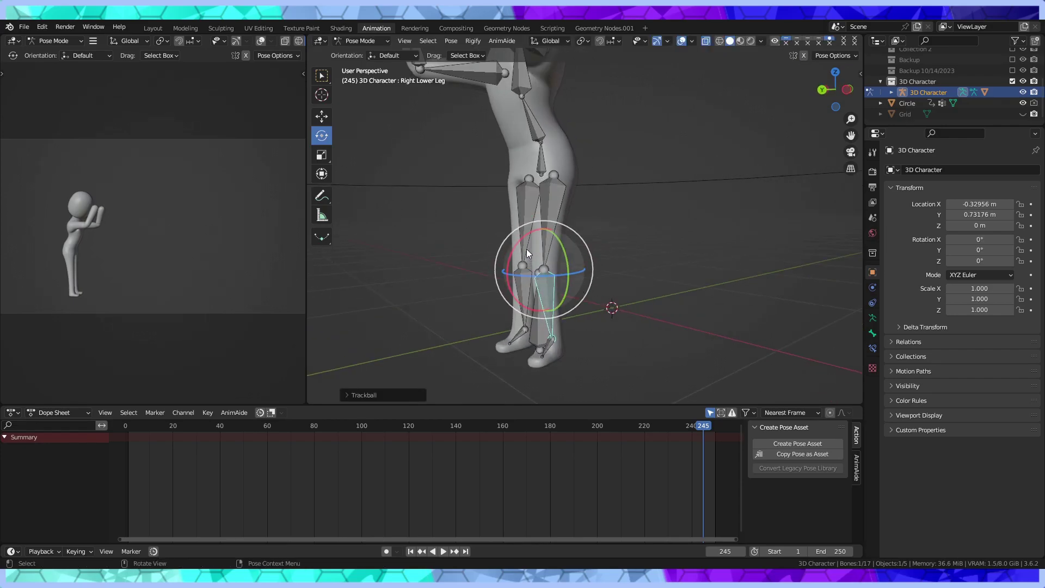
mouse_move(527, 249)
mouse_down()
mouse_move(518, 252)
mouse_move(544, 229)
mouse_up()
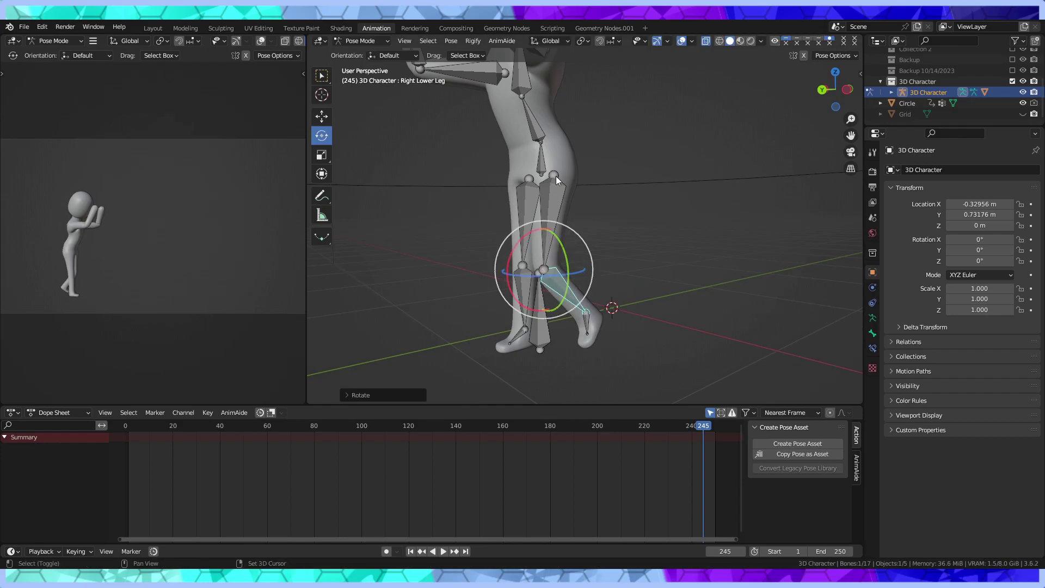
Swing the right upper leg backward and bend the knee further into a stride
click(543, 187)
mouse_move(530, 194)
mouse_down()
mouse_move(540, 203)
mouse_move(521, 189)
mouse_move(537, 207)
mouse_up()
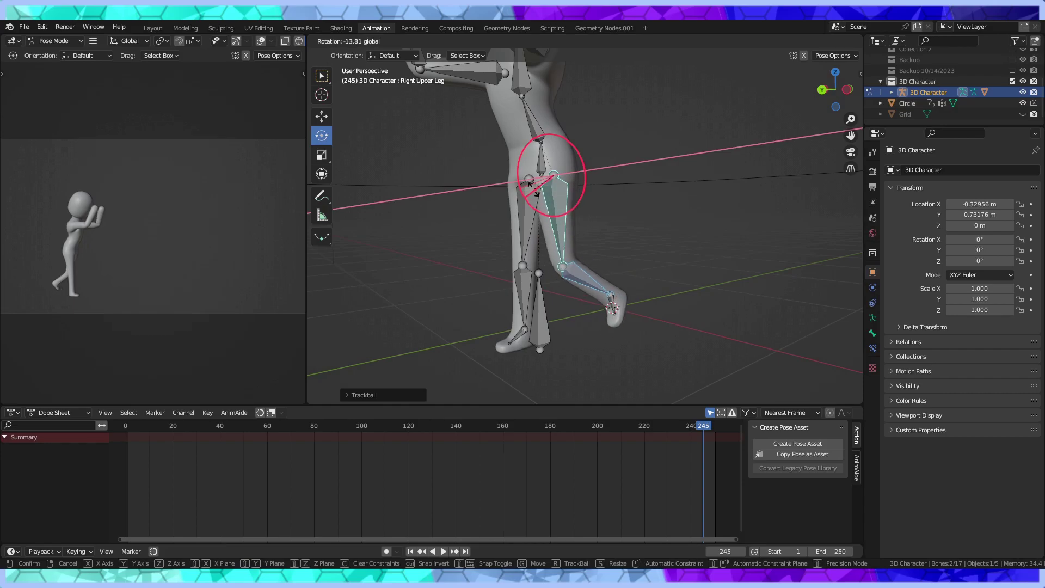
shift+click(559, 264)
shift+click(557, 182)
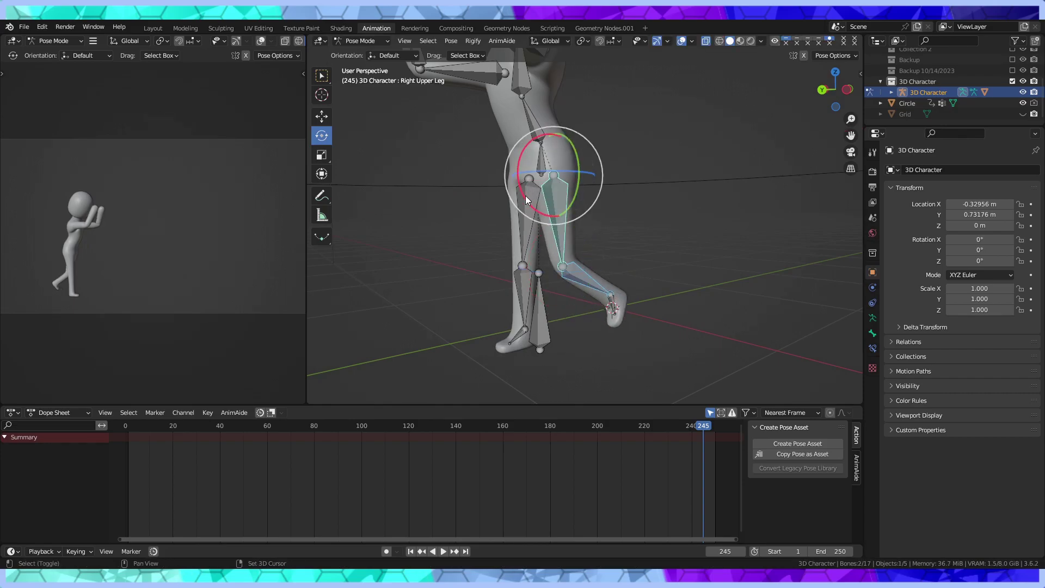
drag(525, 195, 532, 203)
click(579, 270)
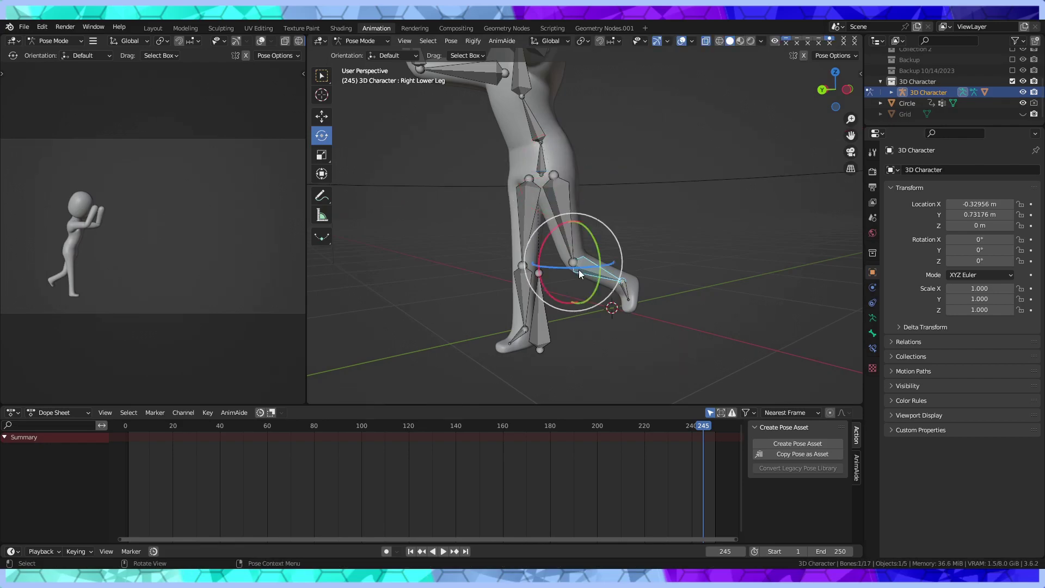
drag(544, 285, 534, 275)
click(571, 316)
scroll(596, 338, up, 2)
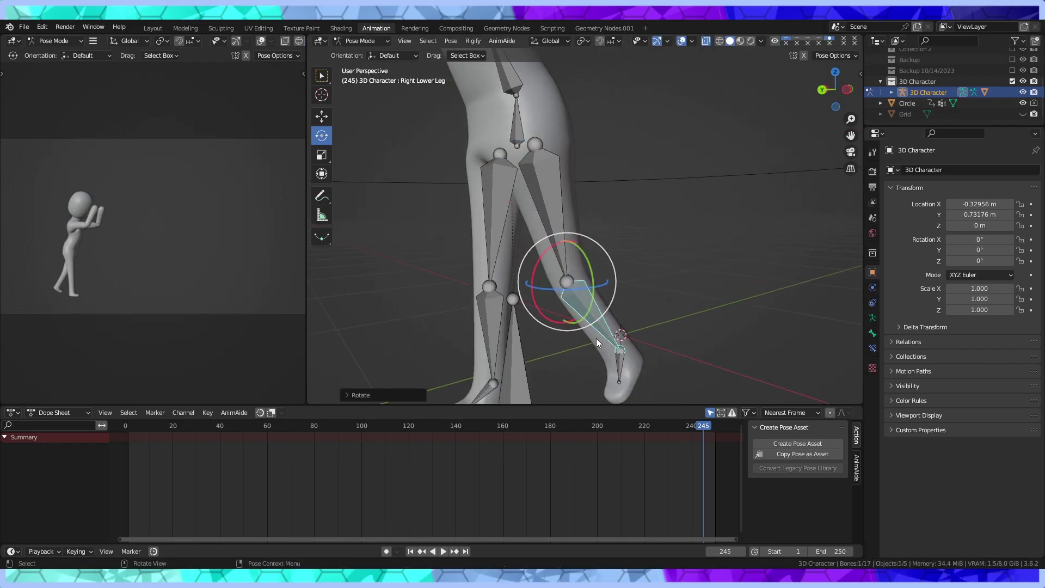
Select the Right Boot bone and tilt it with a free rotation
click(611, 362)
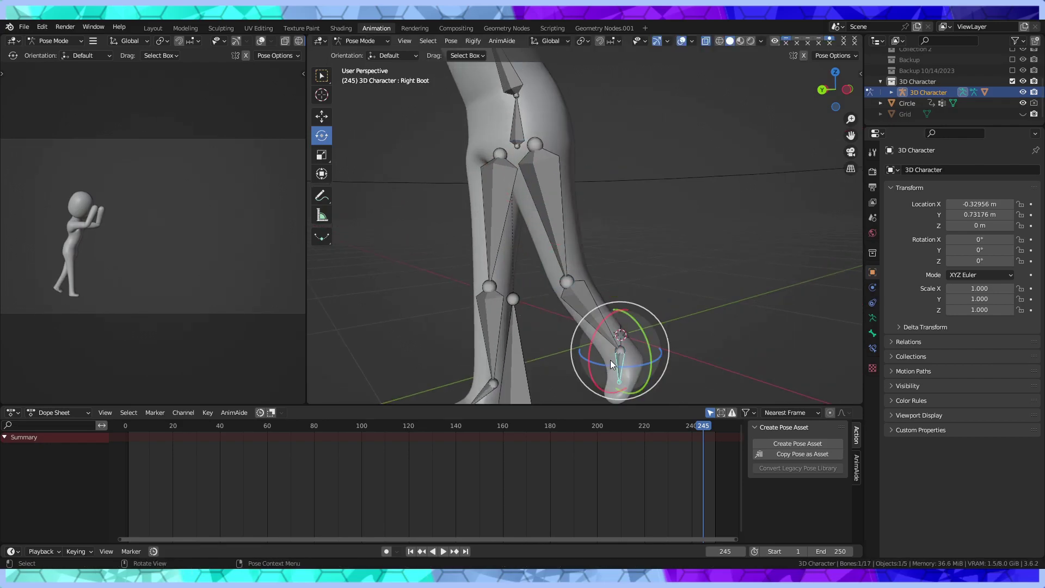
drag(595, 337, 569, 301)
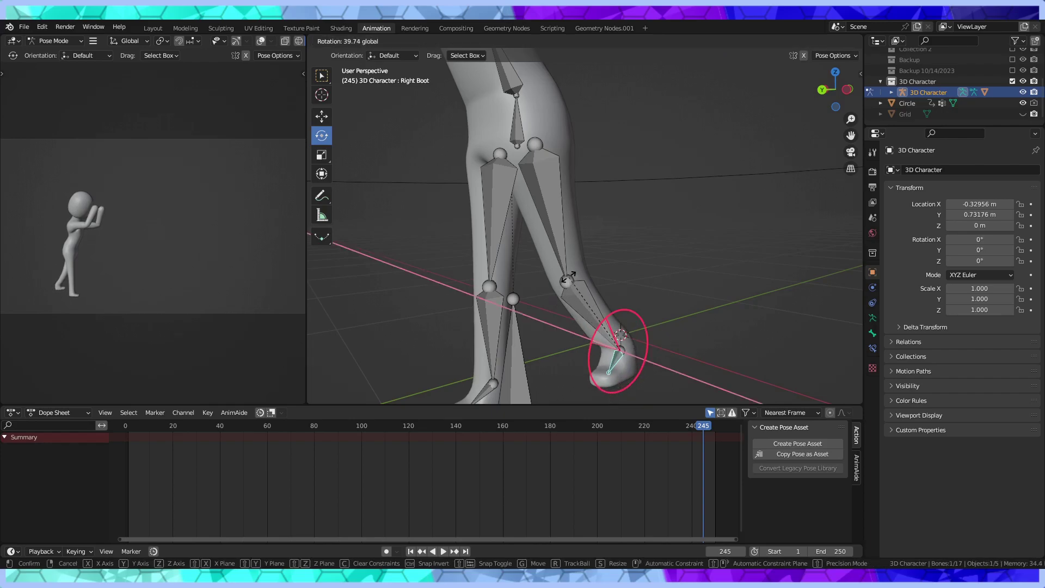
drag(569, 301, 610, 338)
key(r)
key(r)
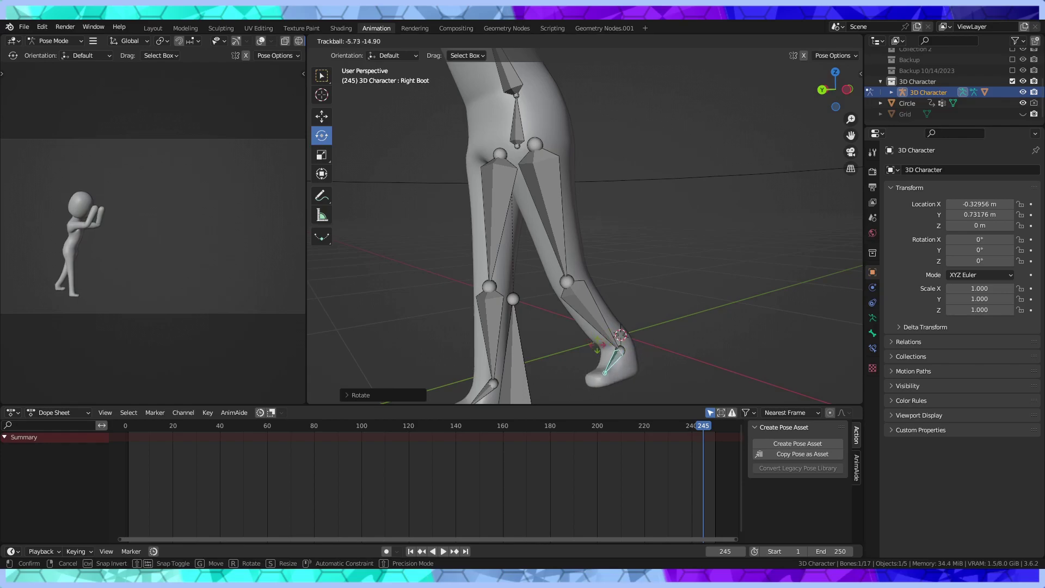
click(641, 329)
shift+middle_drag(641, 329, 495, 152)
scroll(495, 156, up, 2)
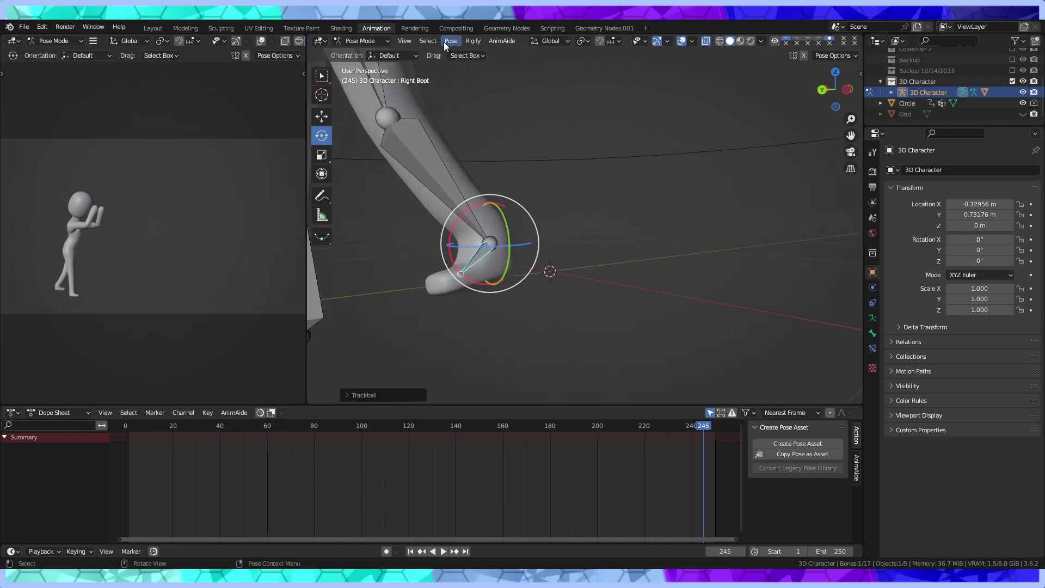
Clear the Right Boot's rotation, then tilt it about the X axis under the leg
click(430, 41)
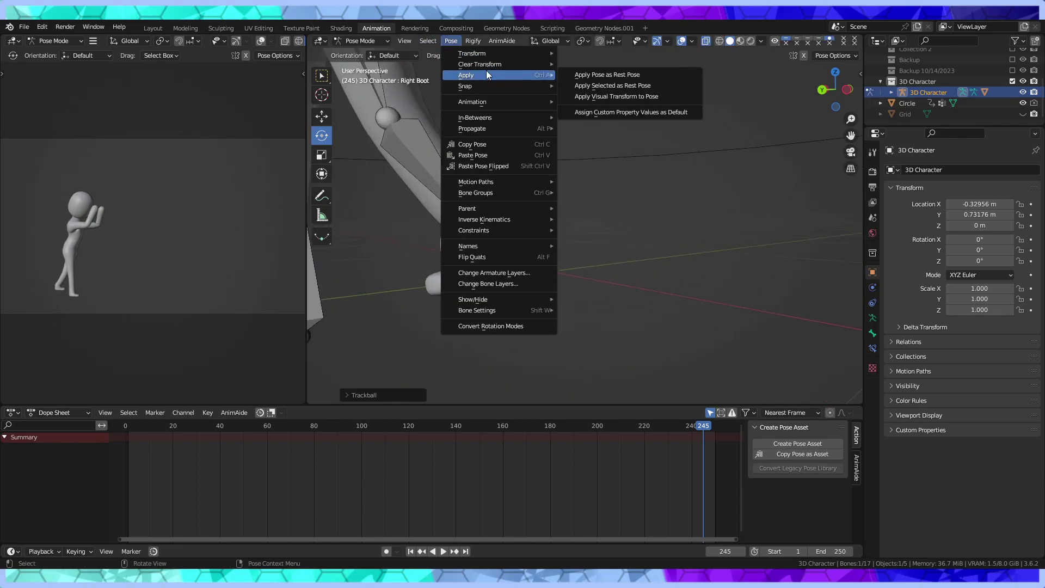
mouse_move(481, 63)
click(577, 65)
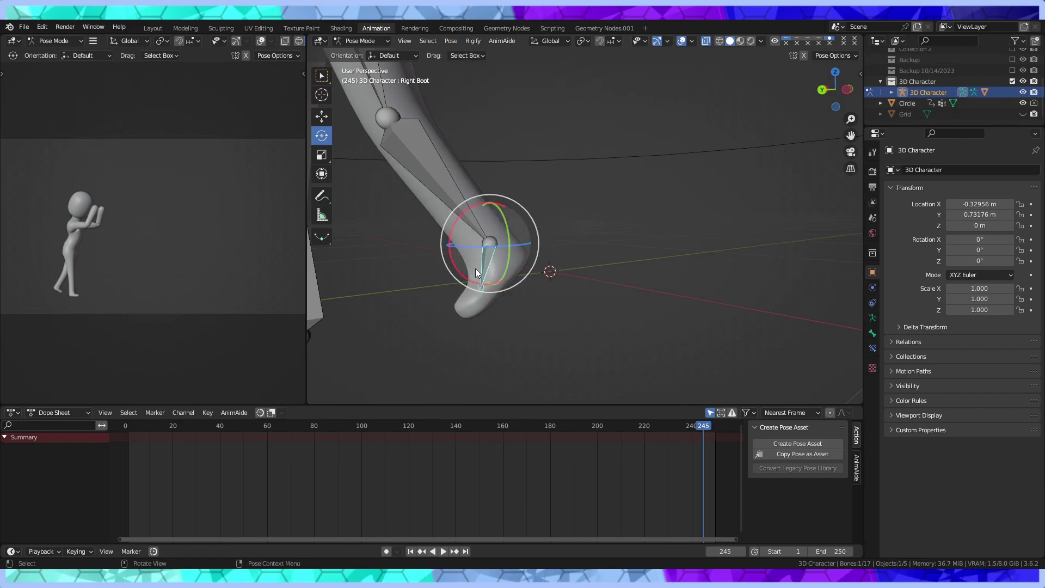
drag(462, 276, 455, 254)
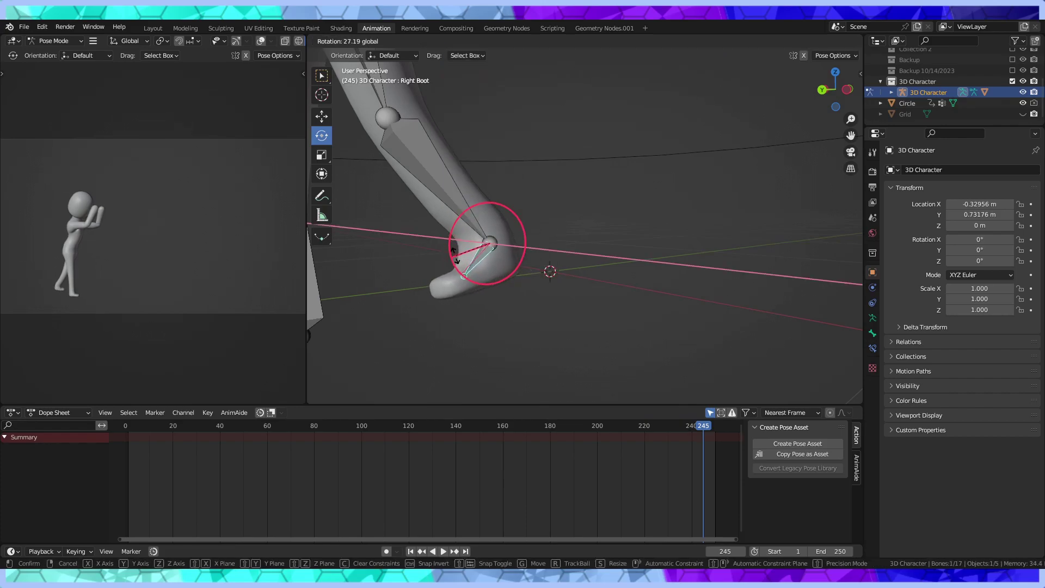
right_click(472, 266)
mouse_move(502, 289)
middle_down()
mouse_move(528, 293)
mouse_move(534, 282)
middle_up()
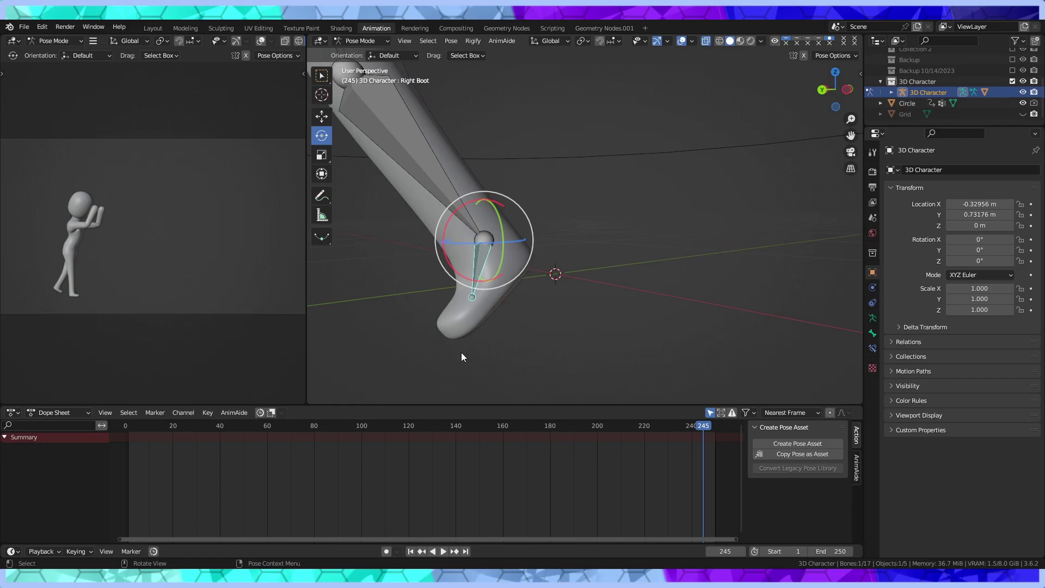
mouse_move(559, 252)
middle_down()
mouse_move(587, 256)
mouse_move(505, 263)
middle_up()
mouse_move(546, 218)
mouse_down()
mouse_move(515, 217)
mouse_move(525, 233)
mouse_up()
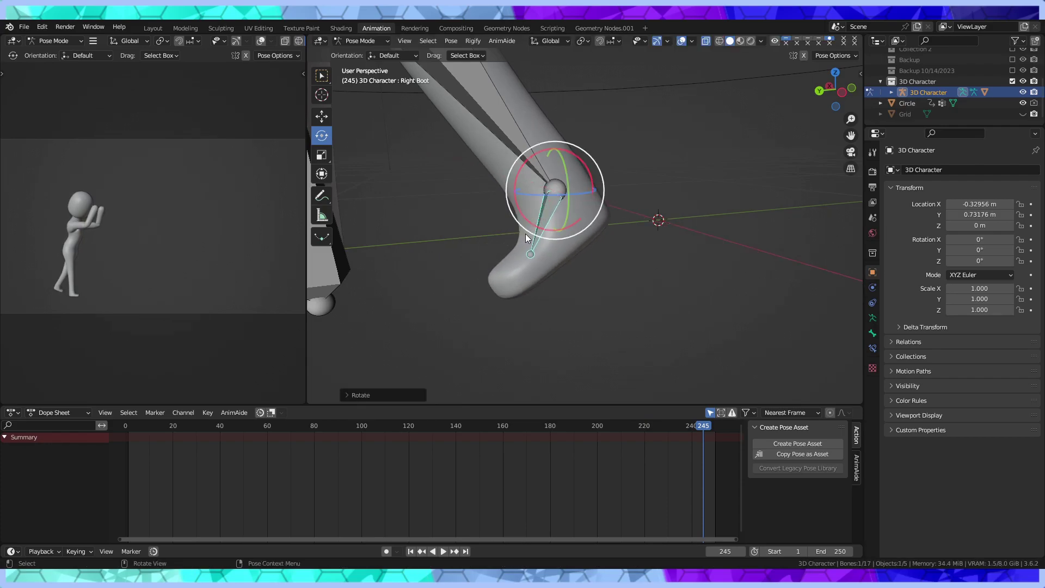
mouse_move(567, 217)
middle_down()
mouse_move(612, 200)
mouse_move(593, 208)
mouse_move(662, 236)
mouse_move(652, 243)
middle_up()
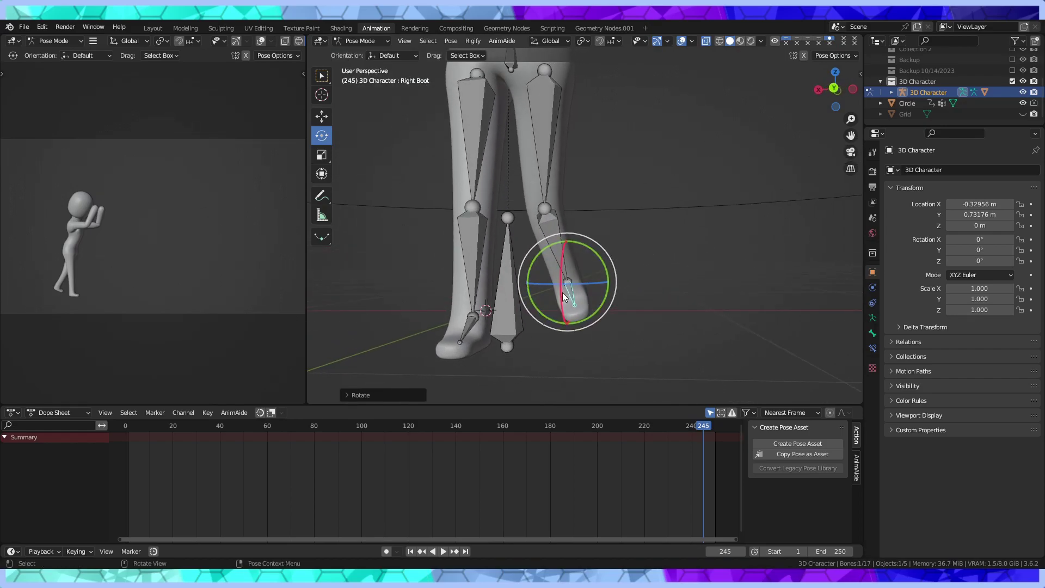
Trackball-rotate the Right Boot and tip it back about 11 degrees
key(r)
key(r)
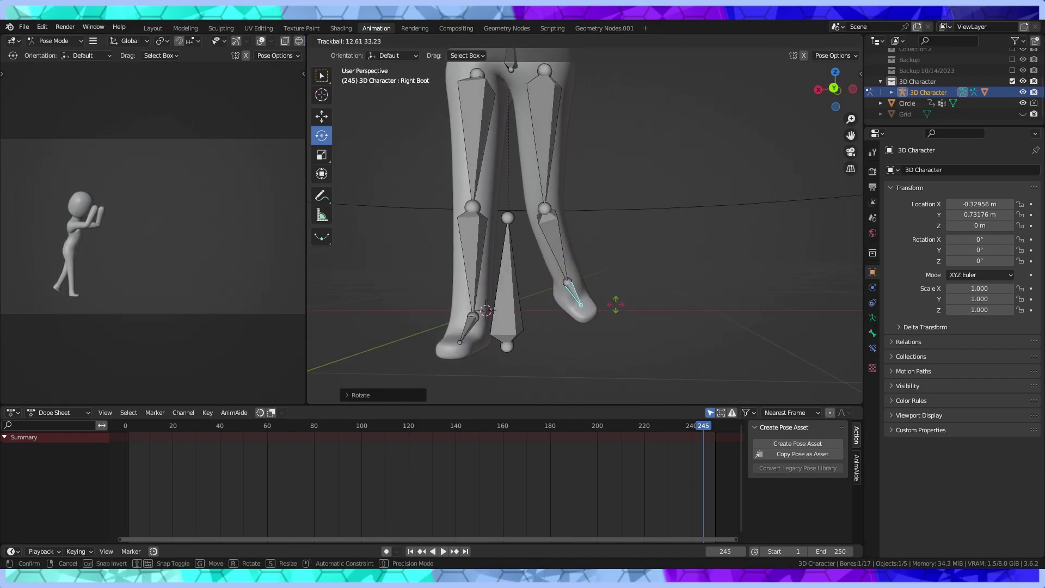
click(635, 274)
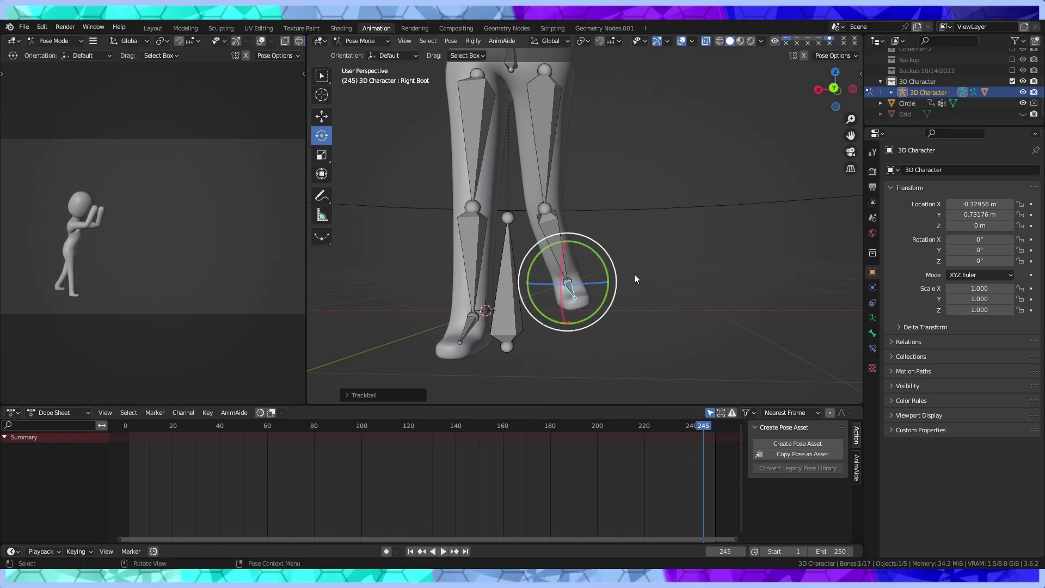
mouse_move(635, 273)
middle_down()
mouse_move(556, 284)
mouse_move(638, 287)
mouse_move(618, 287)
middle_up()
middle_drag(633, 284, 665, 285)
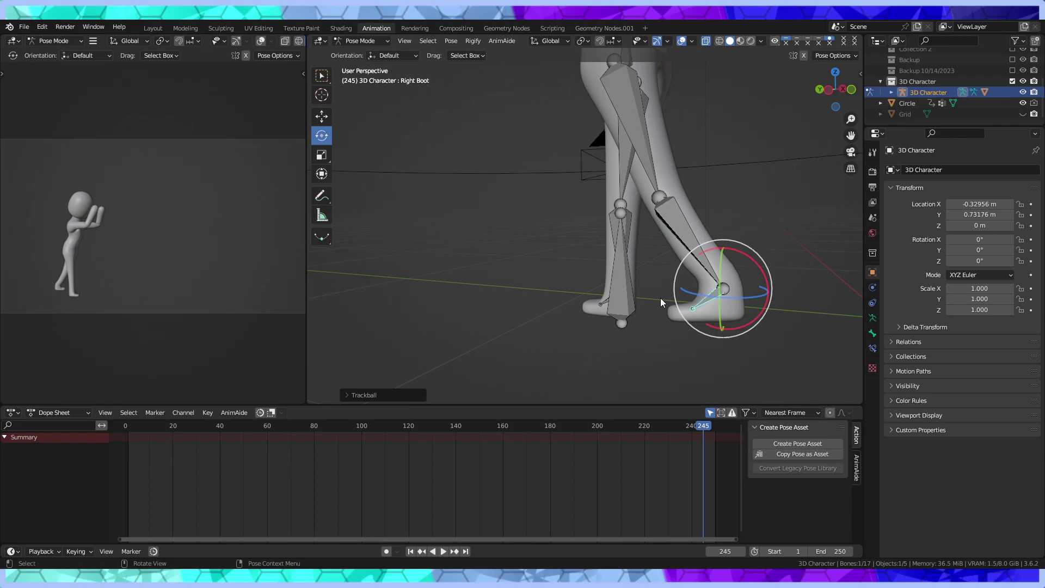
mouse_move(661, 298)
middle_down()
mouse_move(625, 354)
mouse_move(518, 338)
mouse_move(571, 290)
middle_up()
drag(563, 299, 566, 314)
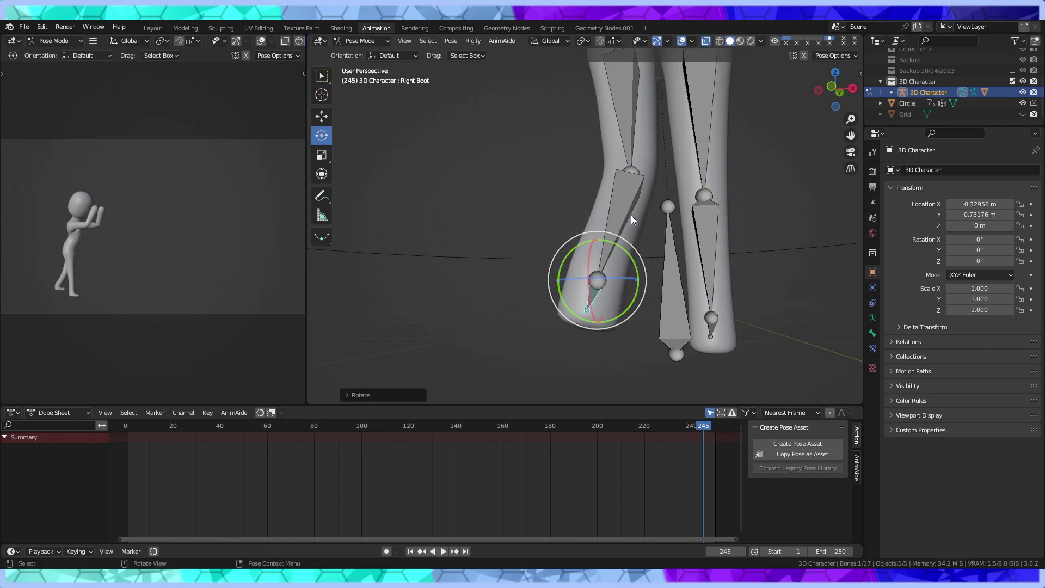
Nudge the Right Lower Leg about 10 degrees, then deselect all bones
click(606, 215)
drag(603, 211, 601, 220)
middle_drag(604, 223, 727, 246)
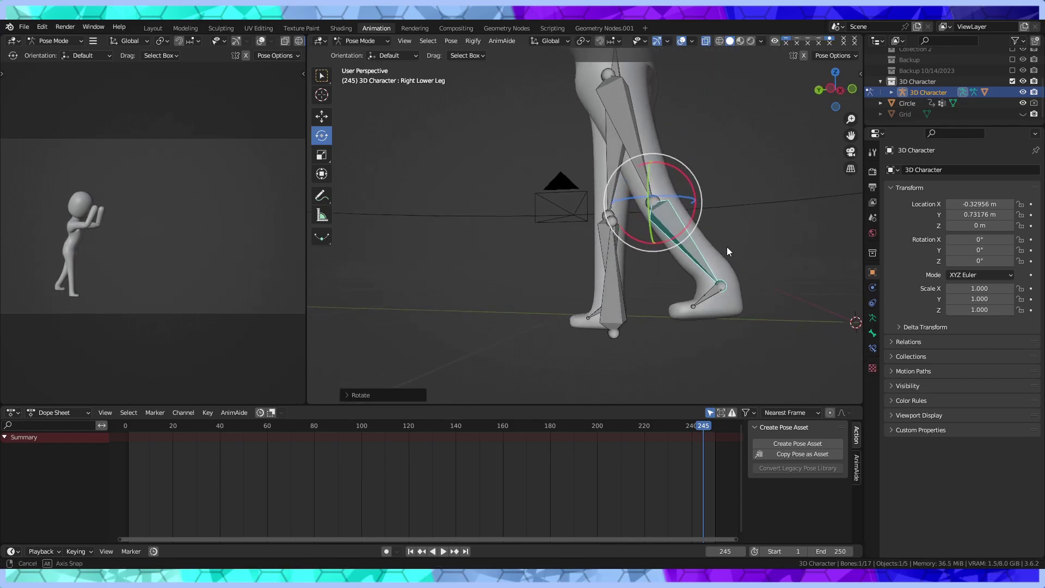
click(703, 296)
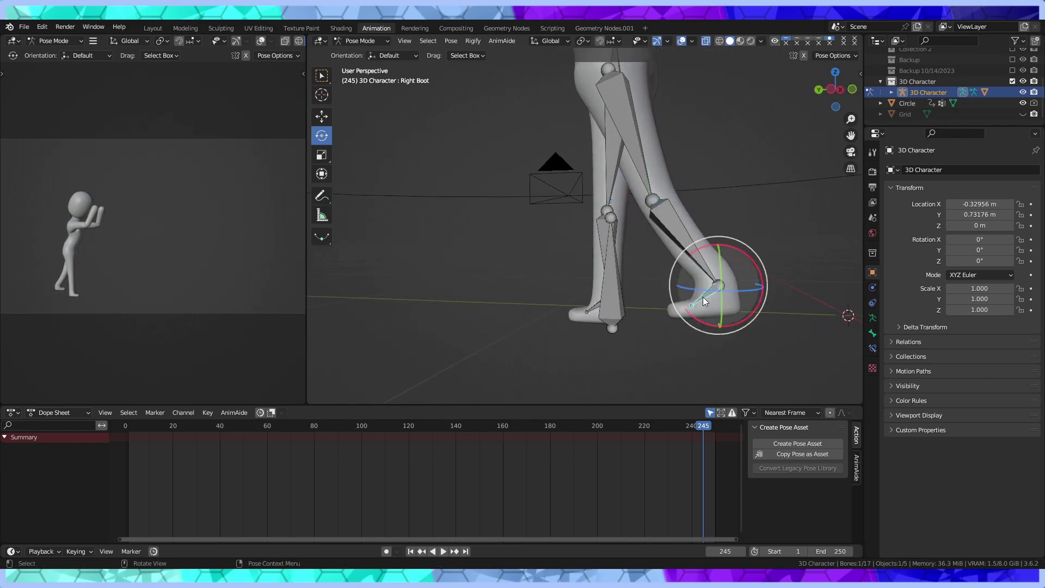
click(504, 260)
middle_drag(697, 279, 616, 273)
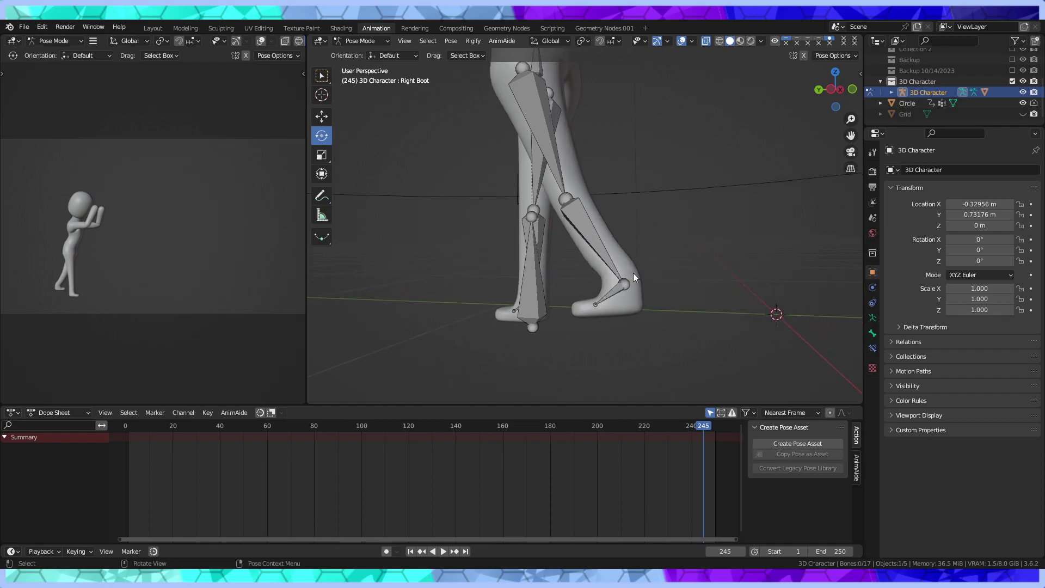
Rotate the left lower leg bone into the pushing stride
scroll(633, 272, up, 2)
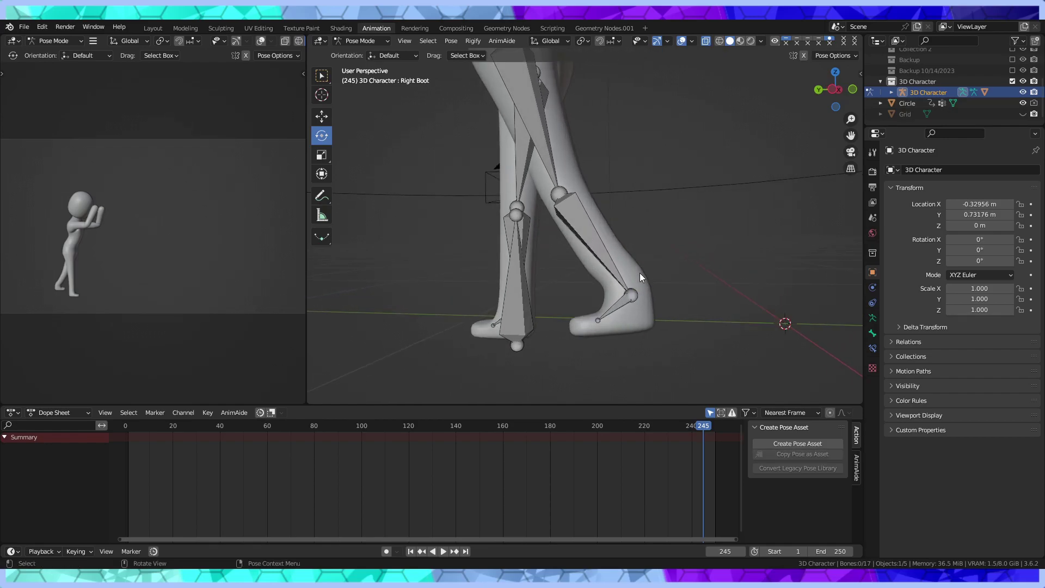
middle_drag(639, 273, 642, 279)
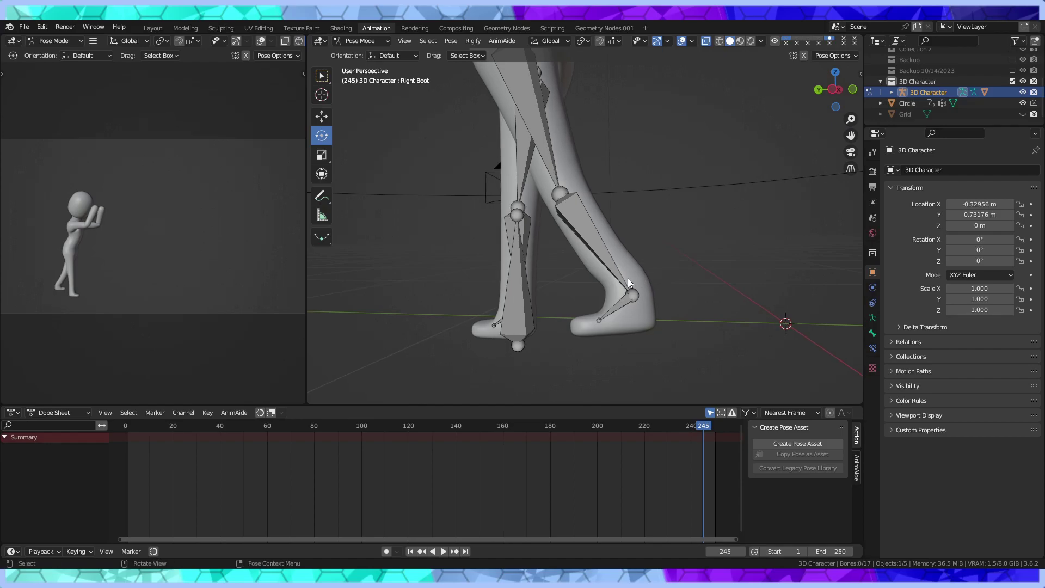
mouse_move(628, 279)
middle_down()
mouse_move(570, 288)
mouse_move(636, 278)
mouse_move(634, 240)
mouse_move(632, 270)
mouse_move(597, 280)
mouse_move(534, 244)
mouse_move(727, 244)
mouse_move(629, 240)
mouse_move(658, 230)
mouse_move(657, 289)
mouse_move(666, 283)
mouse_move(630, 250)
mouse_move(546, 277)
middle_up()
scroll(641, 239, down, 5)
click(547, 276)
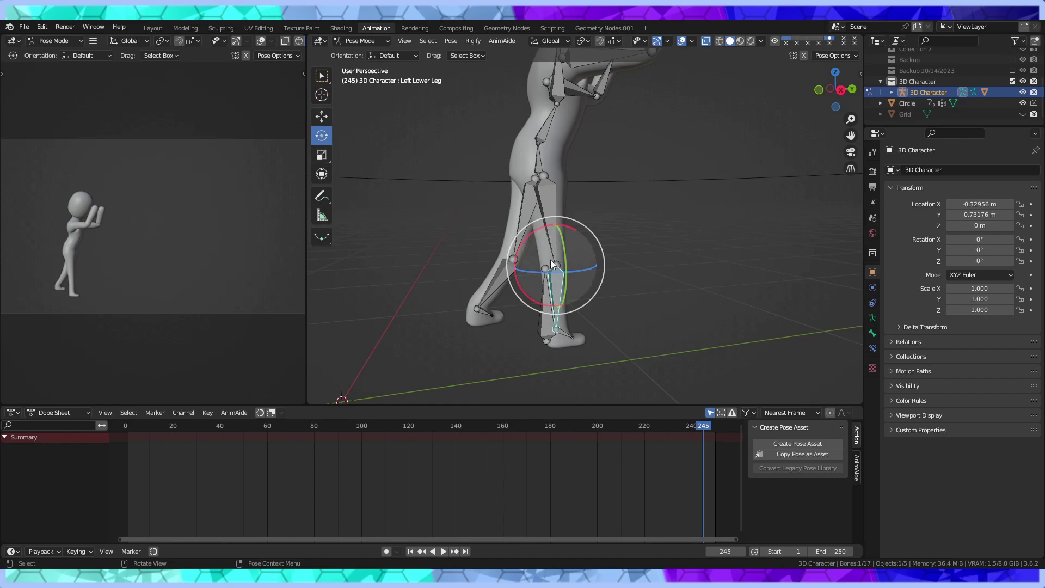
click(325, 116)
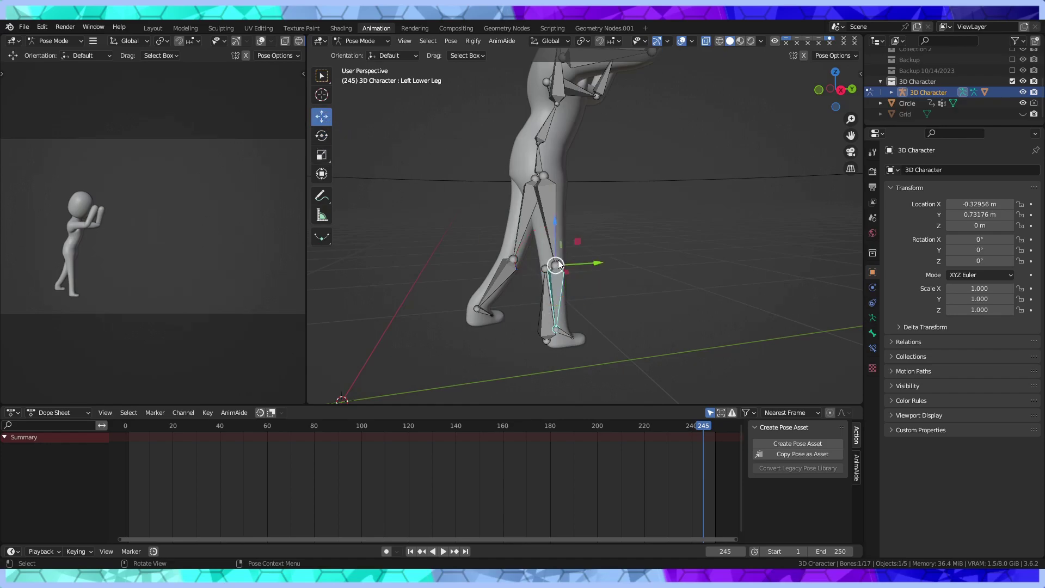
key(r)
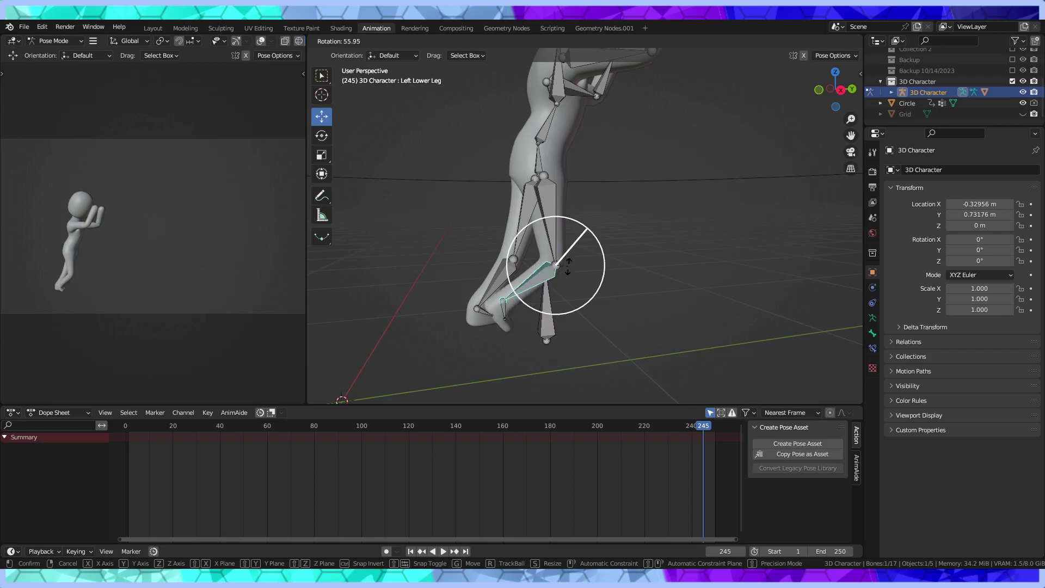
click(569, 256)
middle_drag(569, 256, 567, 243)
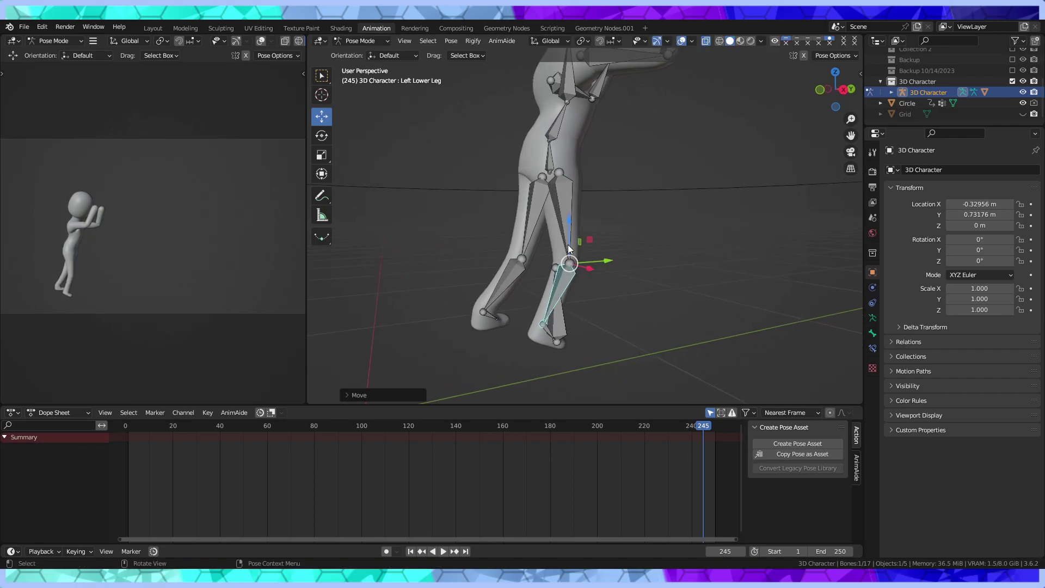
Rotate the left upper leg bone on the X axis, undoing an accidental scale
click(572, 210)
click(322, 154)
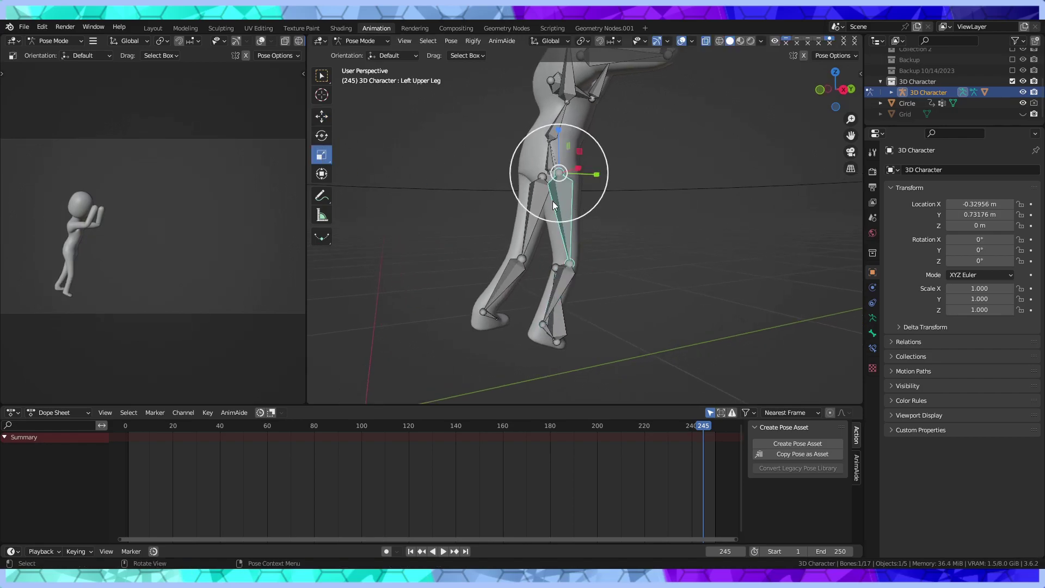
drag(563, 205, 558, 218)
key(ctrl+z)
click(322, 136)
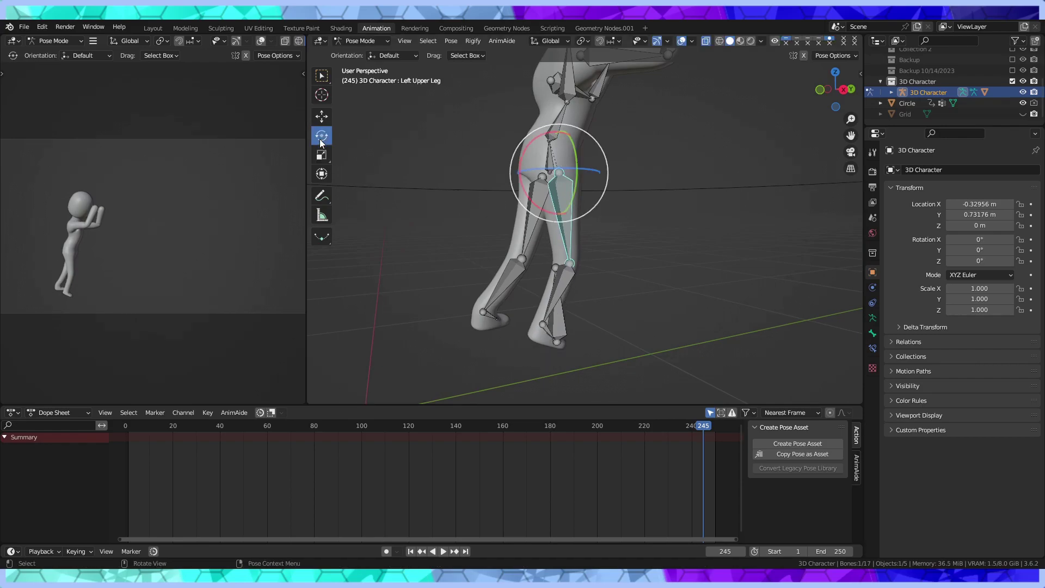
key(r)
key(r)
key(r)
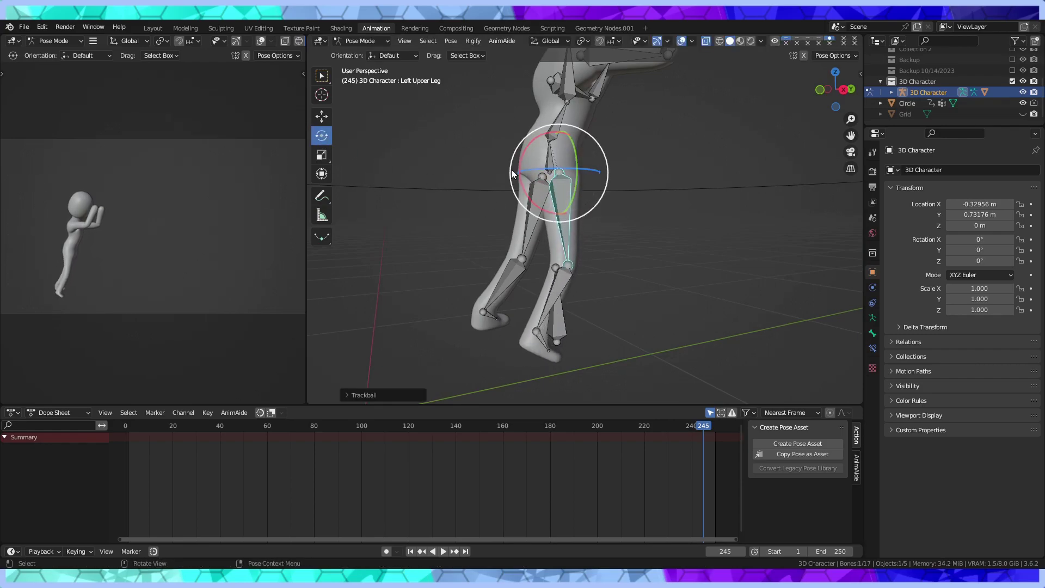
key(x)
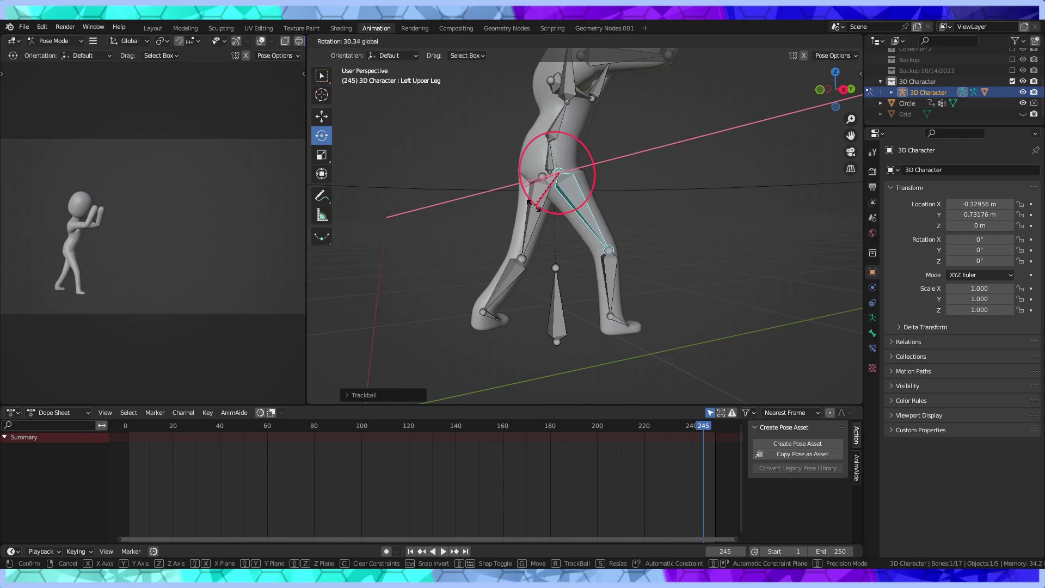
click(561, 221)
Rotate the right boot forward and the right lower leg backward into a trailing stride
mouse_move(561, 221)
middle_down()
mouse_move(642, 267)
mouse_move(574, 247)
mouse_move(482, 257)
mouse_move(646, 237)
mouse_move(592, 240)
mouse_move(749, 237)
middle_up()
scroll(582, 327, up, 5)
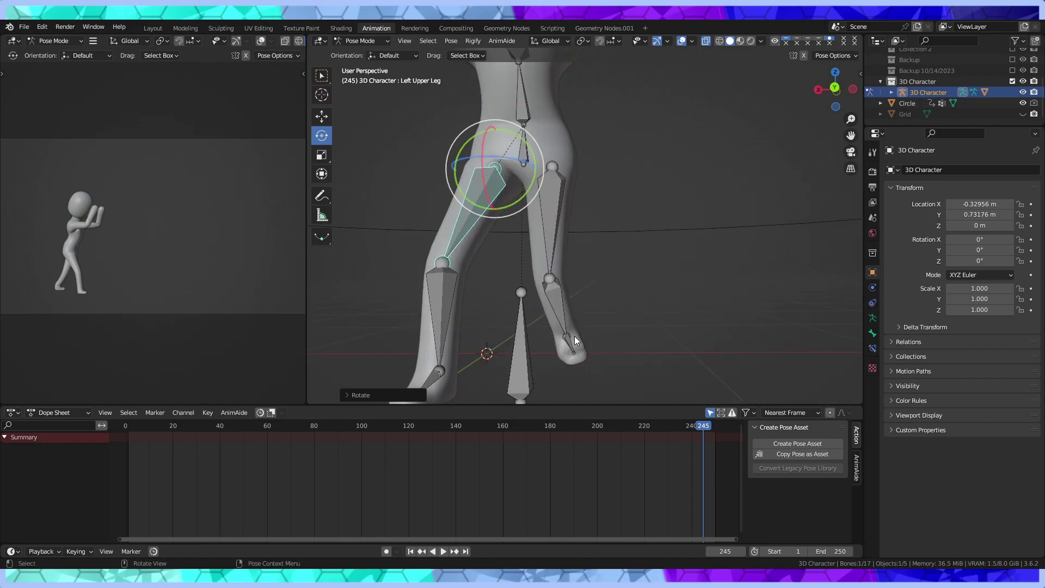
click(572, 341)
mouse_move(602, 325)
mouse_down()
mouse_move(605, 305)
mouse_move(591, 315)
mouse_up()
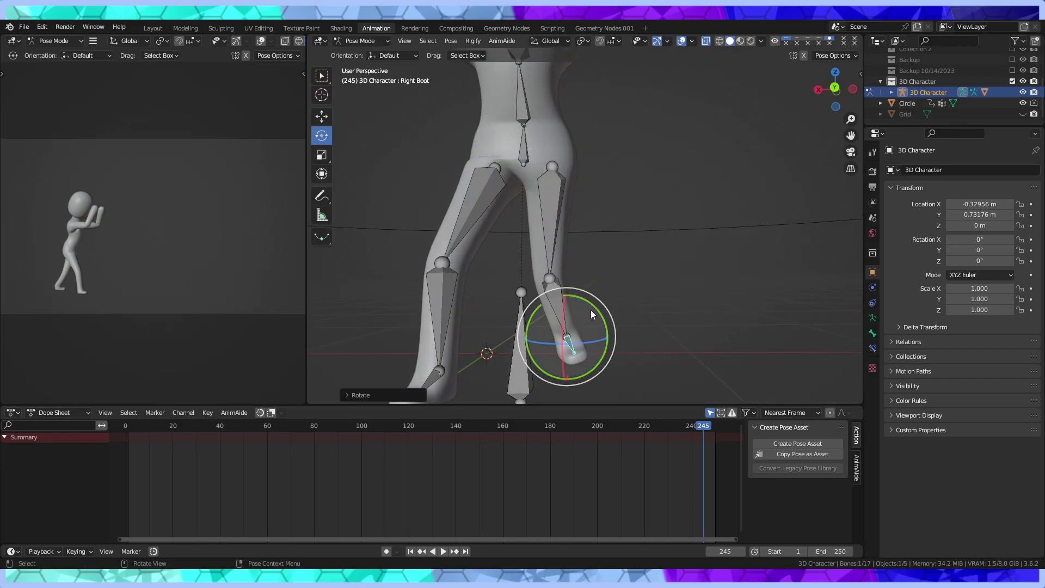
click(557, 302)
drag(588, 269, 603, 283)
mouse_move(603, 282)
middle_down()
mouse_move(524, 285)
mouse_move(433, 262)
mouse_move(544, 243)
mouse_move(534, 253)
mouse_move(593, 270)
mouse_move(558, 276)
mouse_move(753, 283)
mouse_move(622, 223)
mouse_move(669, 213)
mouse_move(632, 204)
mouse_move(671, 223)
mouse_move(590, 264)
mouse_move(679, 246)
mouse_move(693, 206)
mouse_move(622, 228)
mouse_move(608, 247)
mouse_move(556, 256)
mouse_move(528, 289)
middle_up()
scroll(632, 211, down, 3)
scroll(606, 260, up, 2)
scroll(605, 263, up, 2)
Move all bones except Root slightly down along Z, then clear the bone selection
click(427, 40)
shift+click(539, 294)
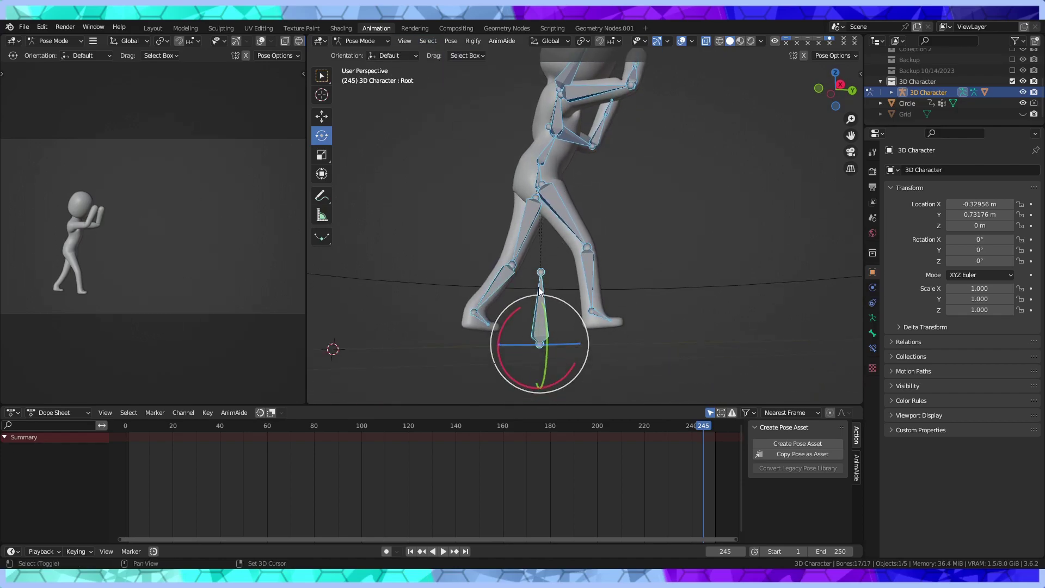
drag(305, 106, 309, 107)
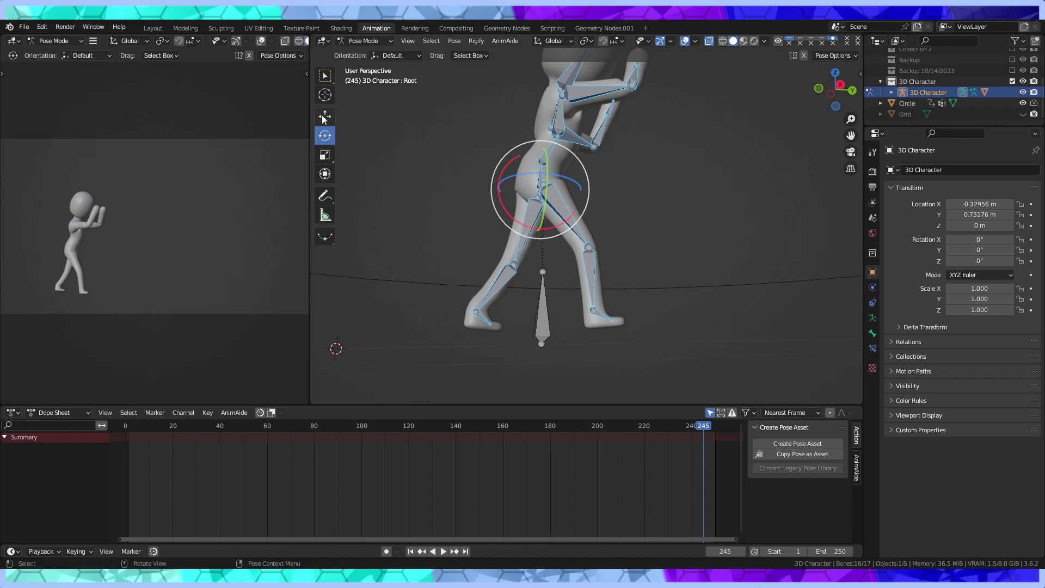
click(325, 116)
drag(540, 157, 544, 181)
mouse_move(544, 182)
middle_down()
mouse_move(660, 242)
mouse_move(614, 240)
mouse_move(640, 238)
middle_up()
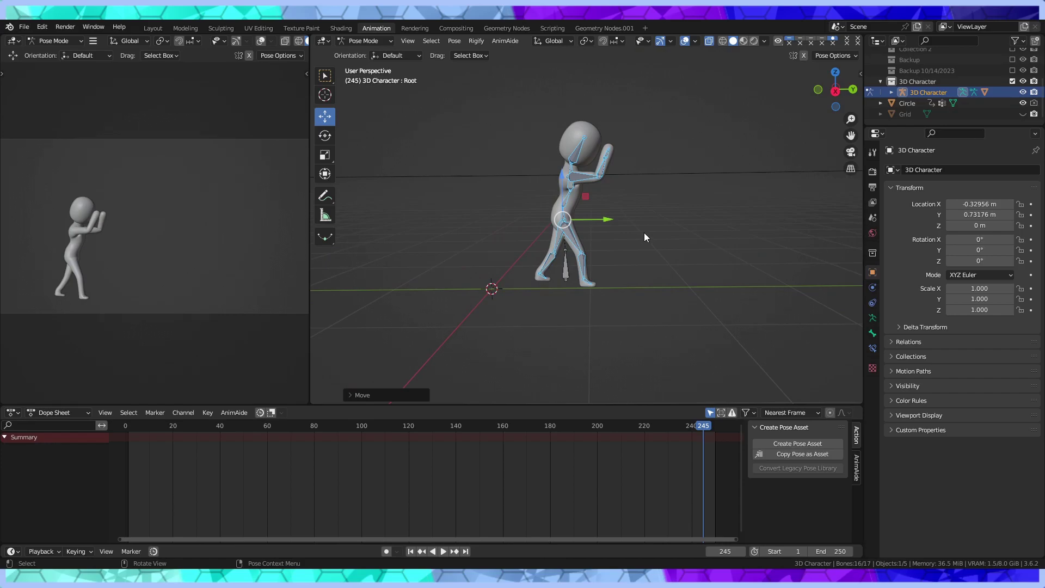
middle_drag(645, 237, 593, 246)
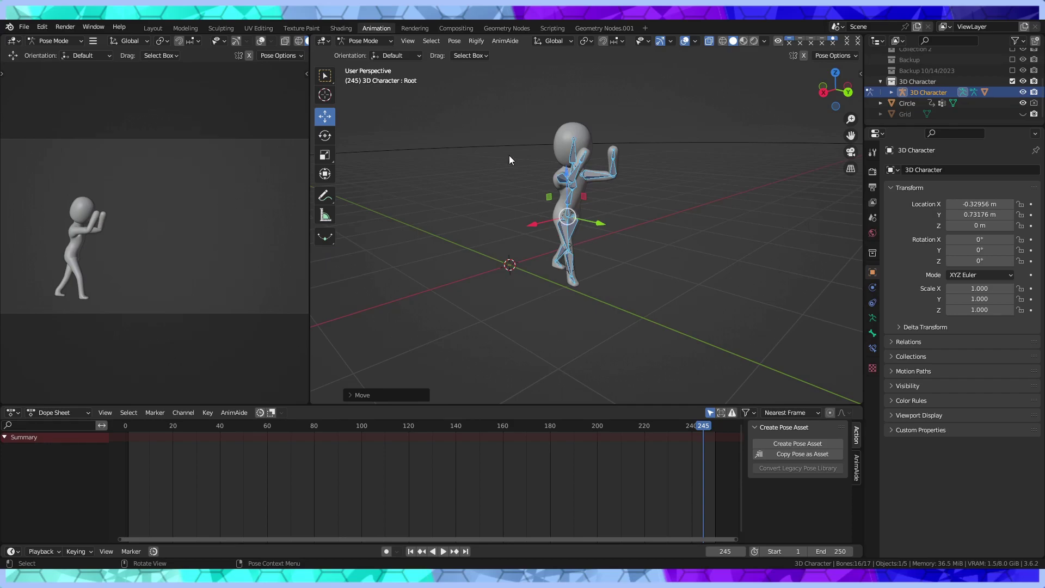
mouse_move(508, 155)
middle_down()
mouse_move(717, 151)
mouse_move(551, 206)
mouse_move(481, 201)
middle_up()
click(720, 142)
Frame the view on the 3D Character and switch it from Pose Mode to Object Mode
scroll(560, 187, up, 4)
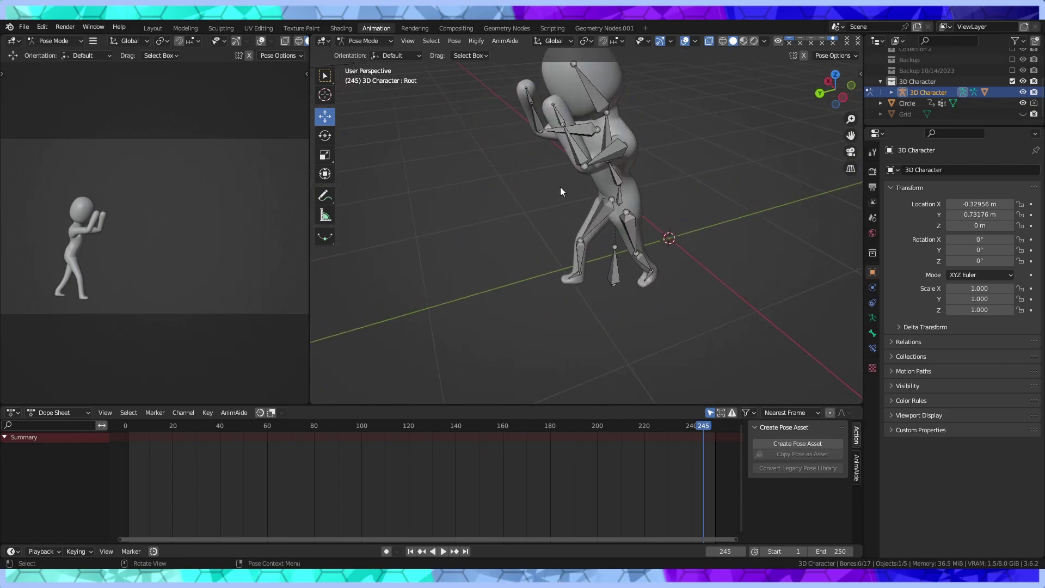
mouse_move(561, 188)
middle_down()
mouse_move(613, 188)
mouse_move(509, 180)
mouse_move(640, 210)
mouse_move(593, 198)
middle_up()
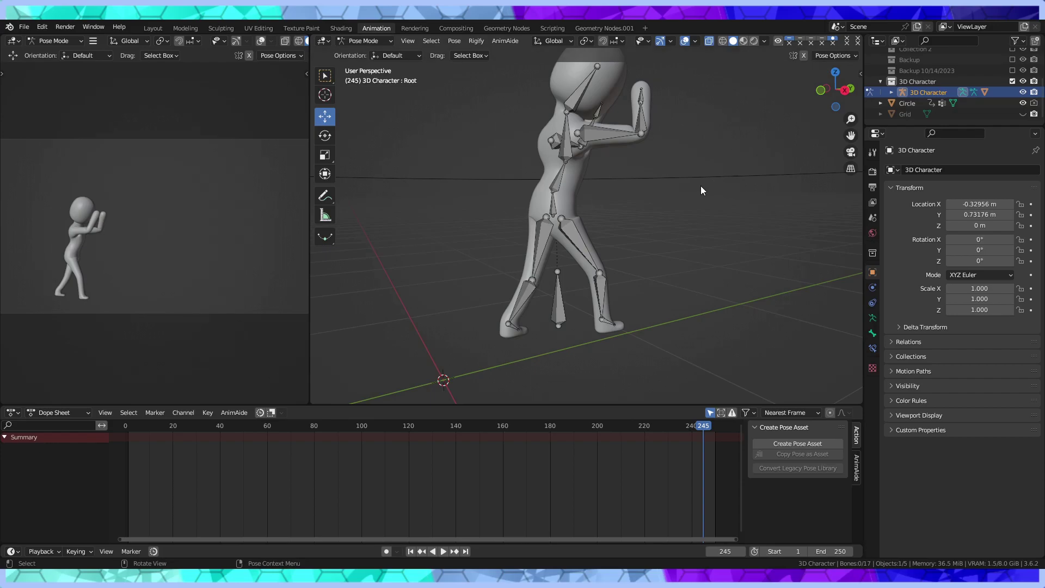
middle_drag(701, 190, 603, 203)
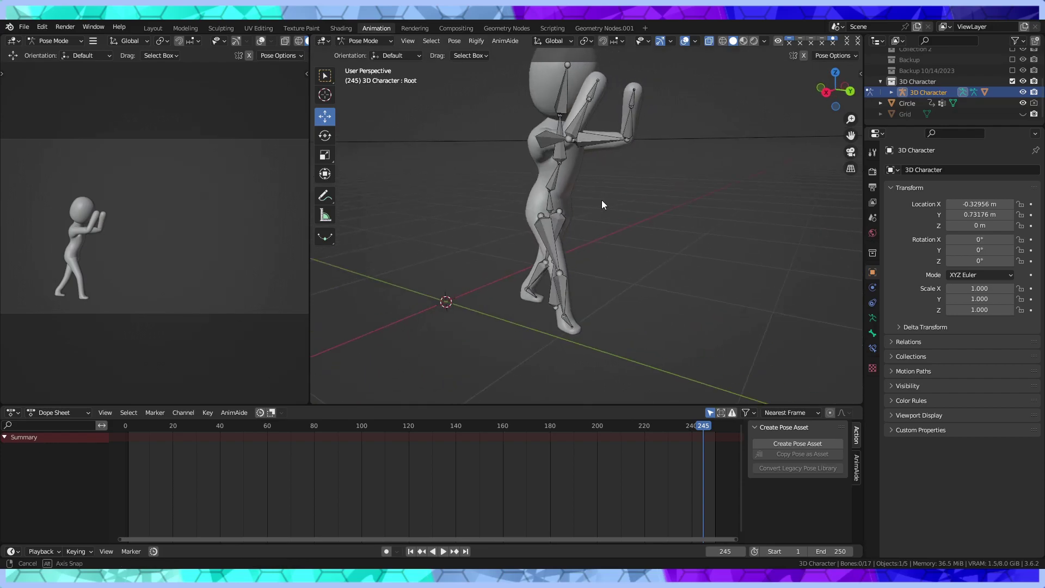
click(368, 40)
click(396, 80)
scroll(560, 192, down, 5)
mouse_move(560, 192)
middle_down()
mouse_move(641, 204)
mouse_move(515, 113)
middle_up()
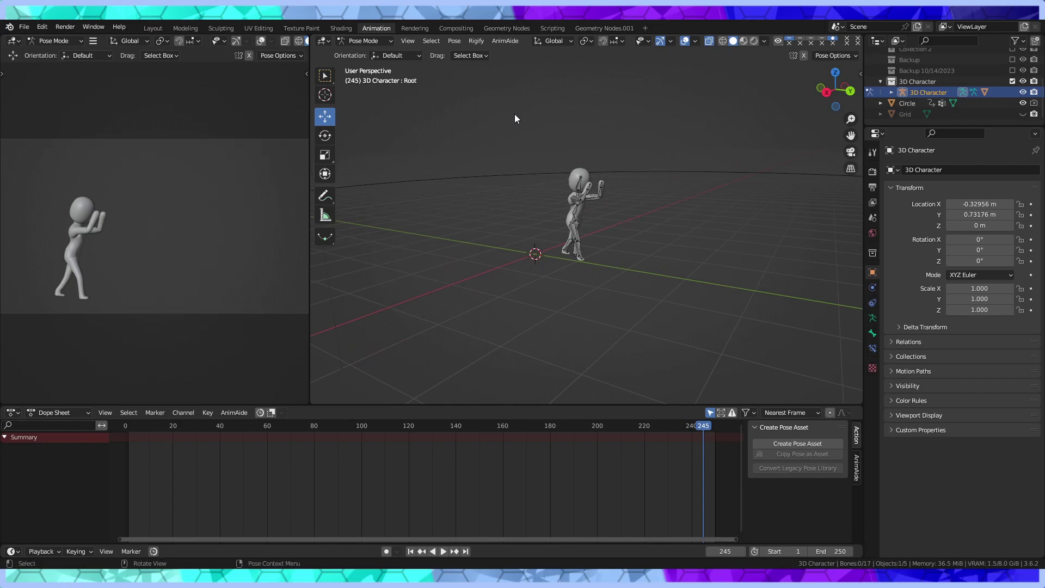
key(KP_Decimal)
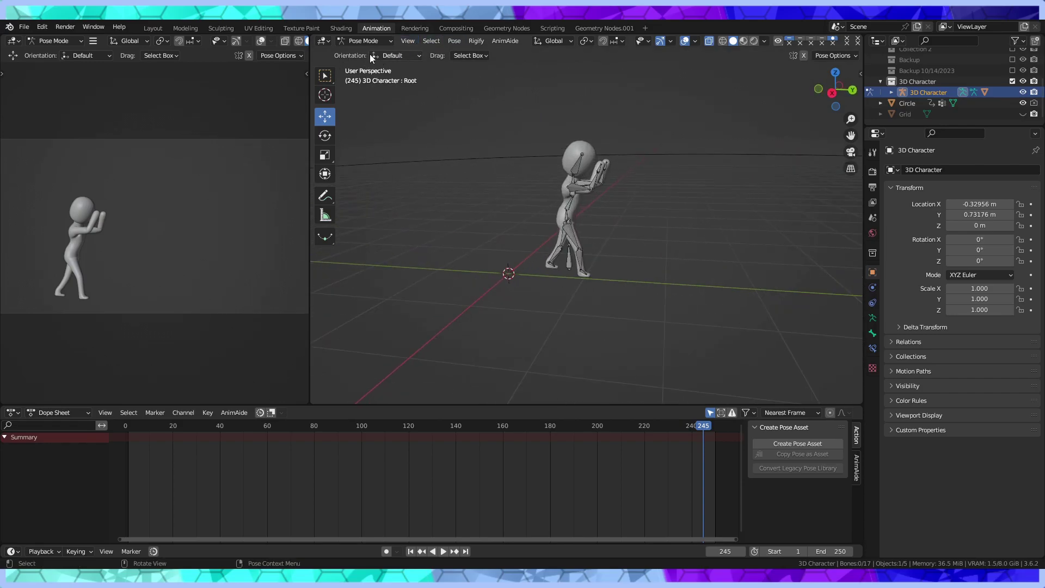
click(364, 40)
scroll(685, 175, up, 3)
mouse_move(629, 187)
middle_down()
mouse_move(685, 176)
mouse_move(514, 224)
mouse_move(453, 218)
mouse_move(560, 204)
mouse_move(557, 158)
mouse_move(596, 96)
mouse_move(674, 103)
mouse_move(670, 165)
mouse_move(628, 209)
mouse_move(553, 196)
mouse_move(633, 191)
mouse_move(581, 151)
mouse_move(402, 146)
middle_up()
Show the character's transform values (1.51 m height) in the sidebar and select the Annotate tool
mouse_move(641, 165)
middle_down()
mouse_move(602, 161)
mouse_move(600, 218)
mouse_move(410, 202)
middle_up()
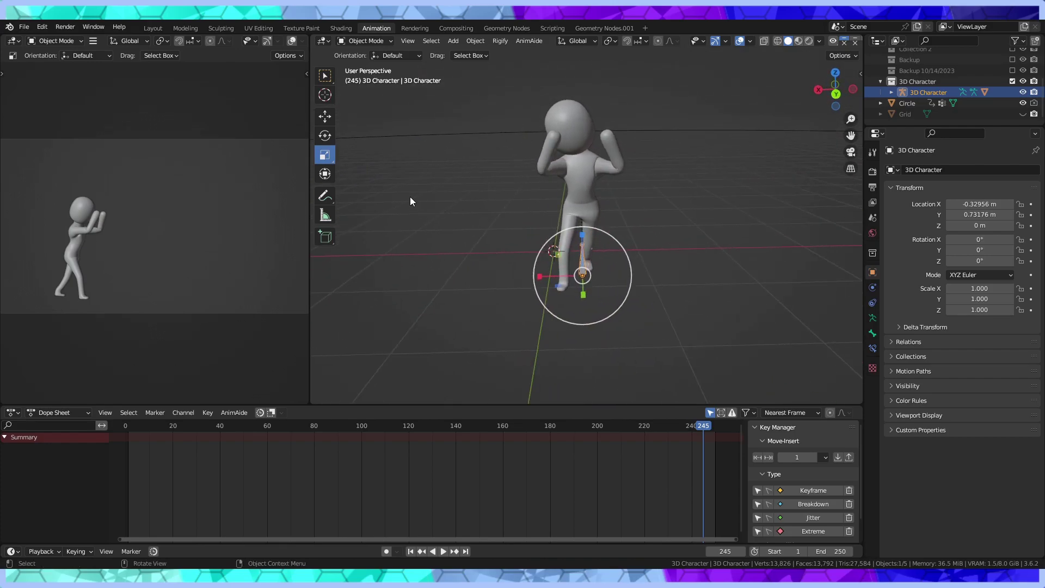
mouse_move(466, 175)
middle_down()
mouse_move(597, 166)
mouse_move(573, 191)
mouse_move(600, 195)
mouse_move(545, 200)
mouse_move(587, 188)
mouse_move(544, 184)
middle_up()
middle_drag(661, 269, 756, 131)
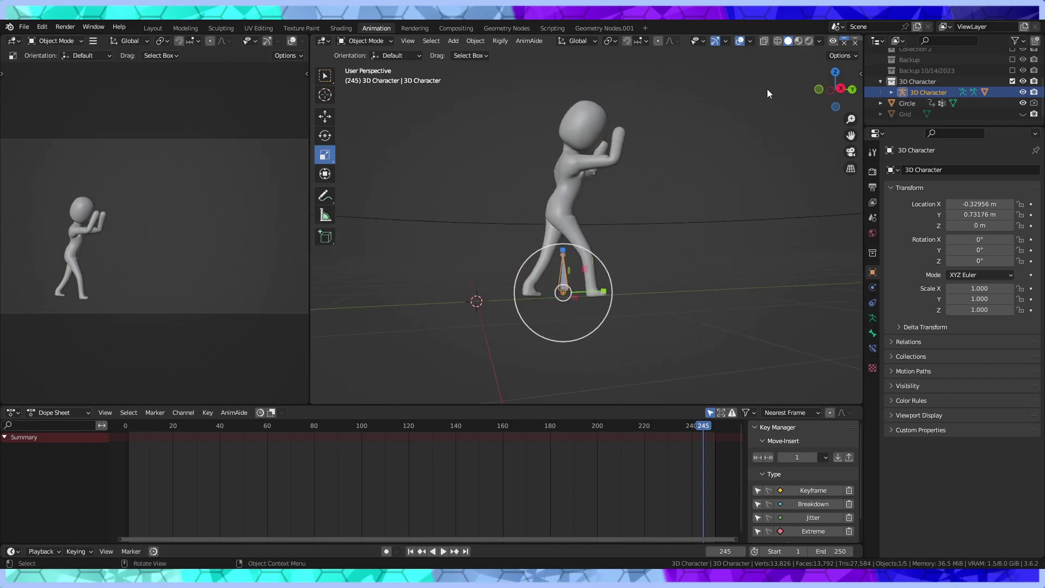
middle_drag(595, 350, 643, 267)
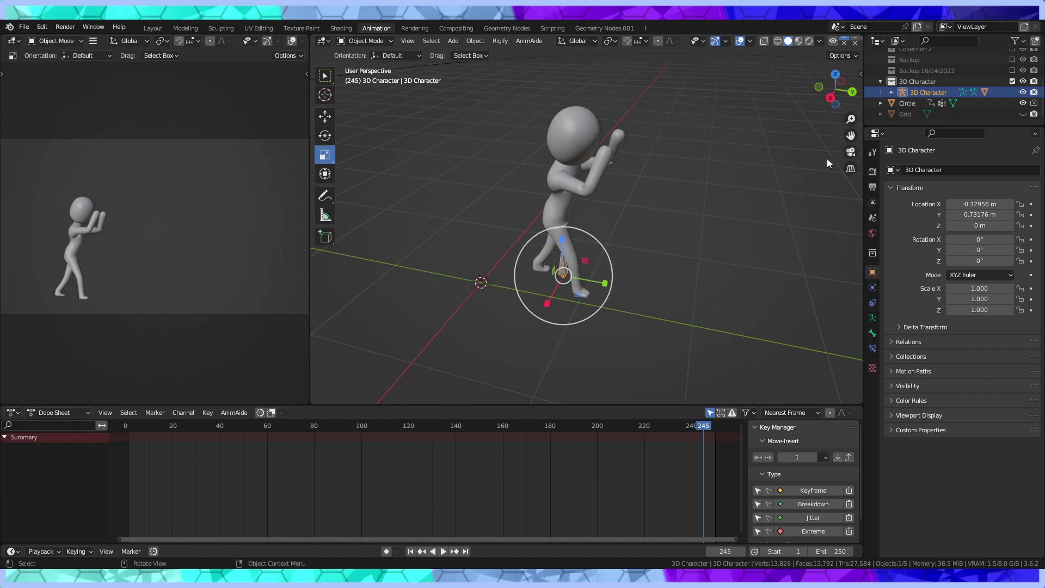
click(860, 74)
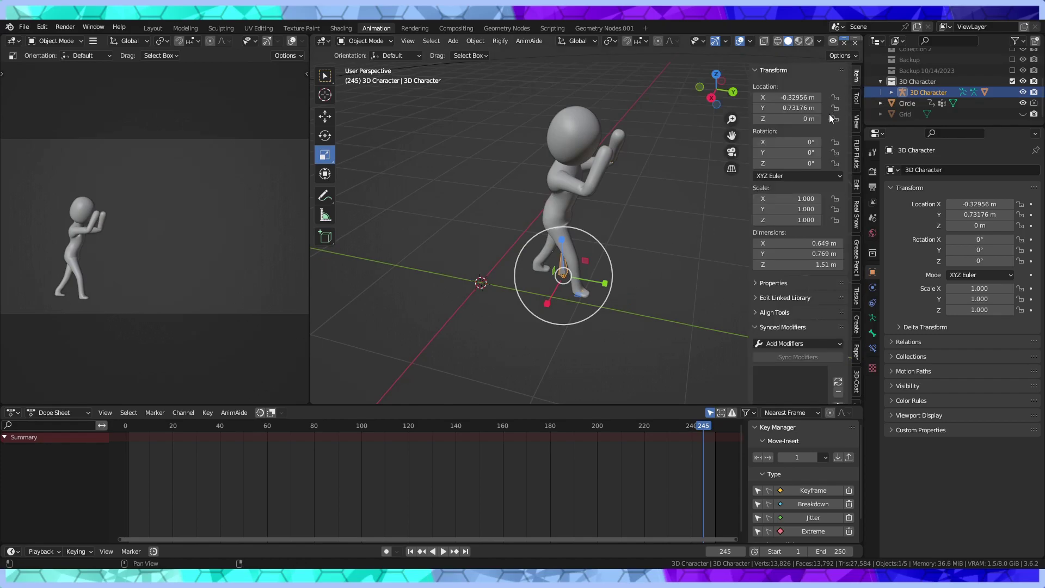
click(325, 194)
mouse_move(544, 207)
middle_down()
mouse_move(661, 197)
mouse_move(703, 163)
mouse_move(536, 217)
middle_up()
In Right Orthographic view, sketch a first ramp line and boulder circle, undoing the circle
click(716, 89)
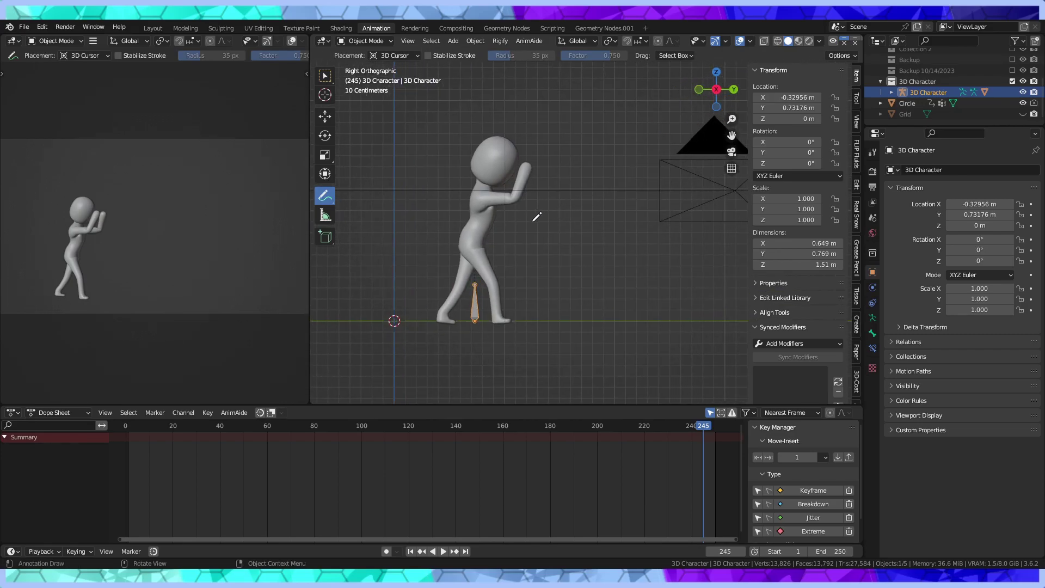
click(530, 325)
drag(529, 325, 698, 90)
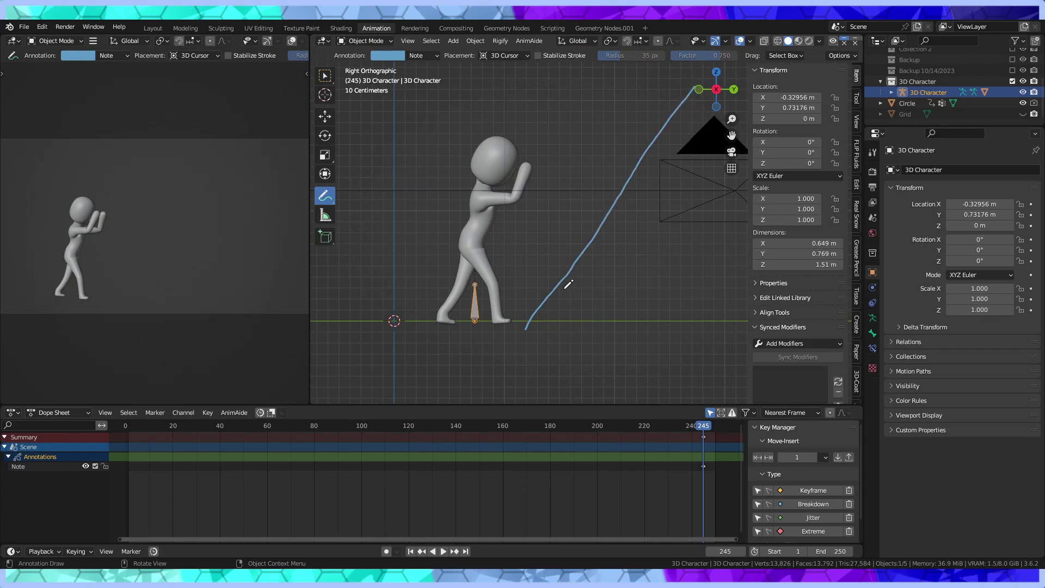
middle_drag(564, 283, 566, 296)
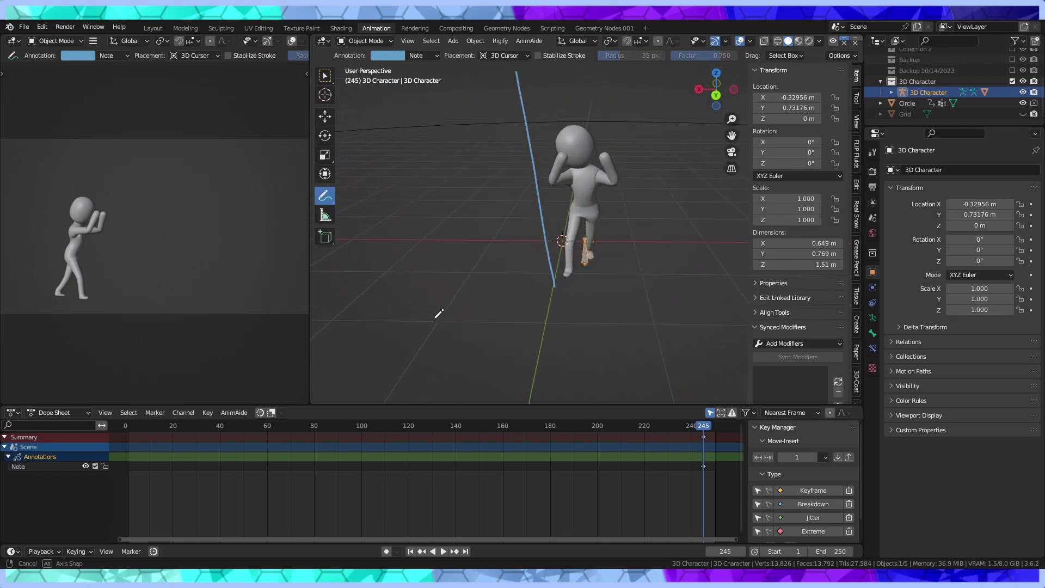
click(705, 94)
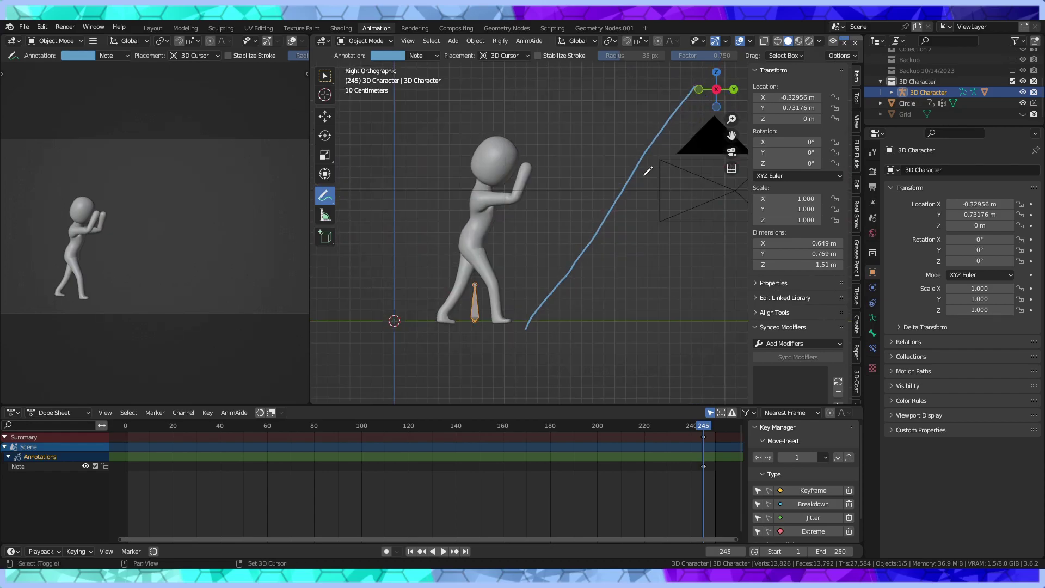
shift+middle_drag(519, 166, 530, 243)
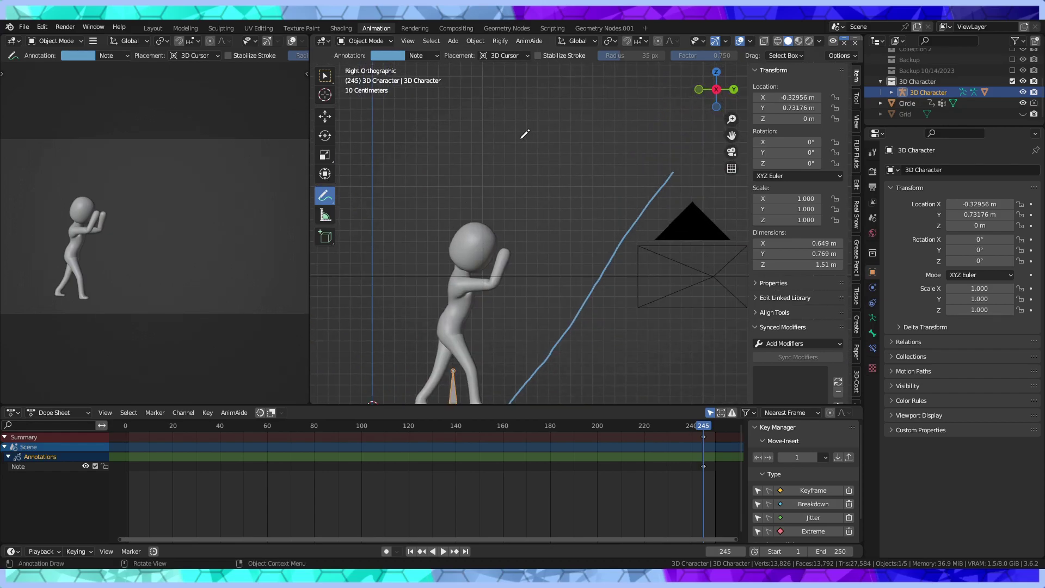
mouse_move(519, 140)
mouse_down()
mouse_move(507, 214)
mouse_move(512, 140)
mouse_up()
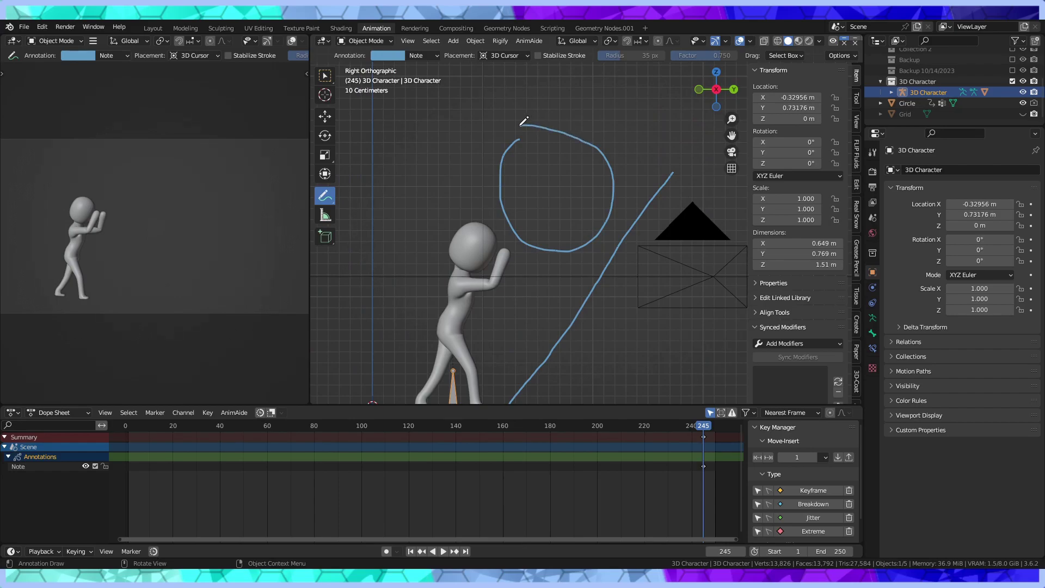
key(ctrl+z)
key(ctrl+z)
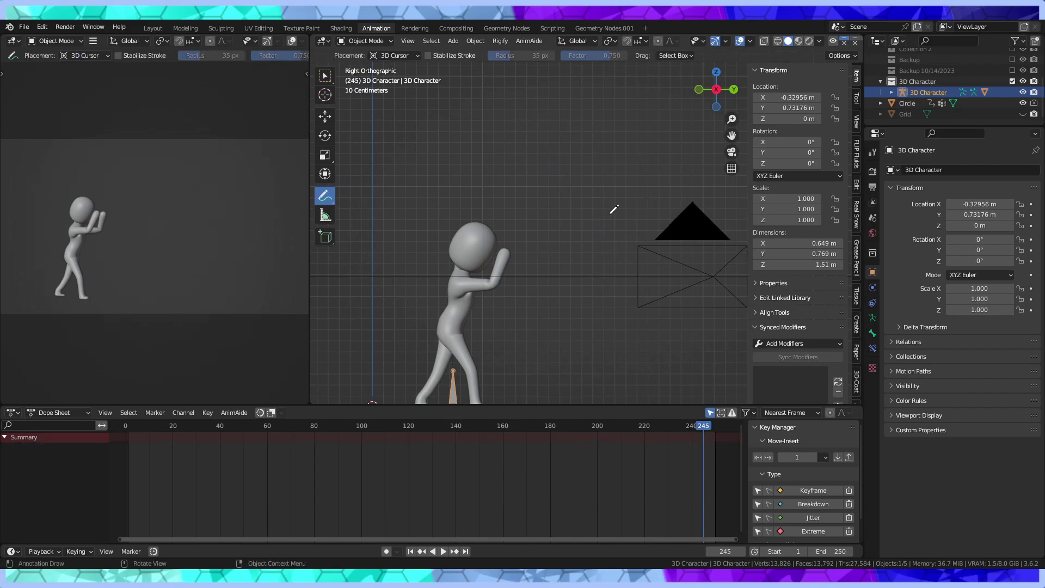
Redraw the ramp line rising toward the camera and a boulder circle at the character's hands
shift+middle_drag(559, 350, 551, 299)
drag(532, 355, 652, 182)
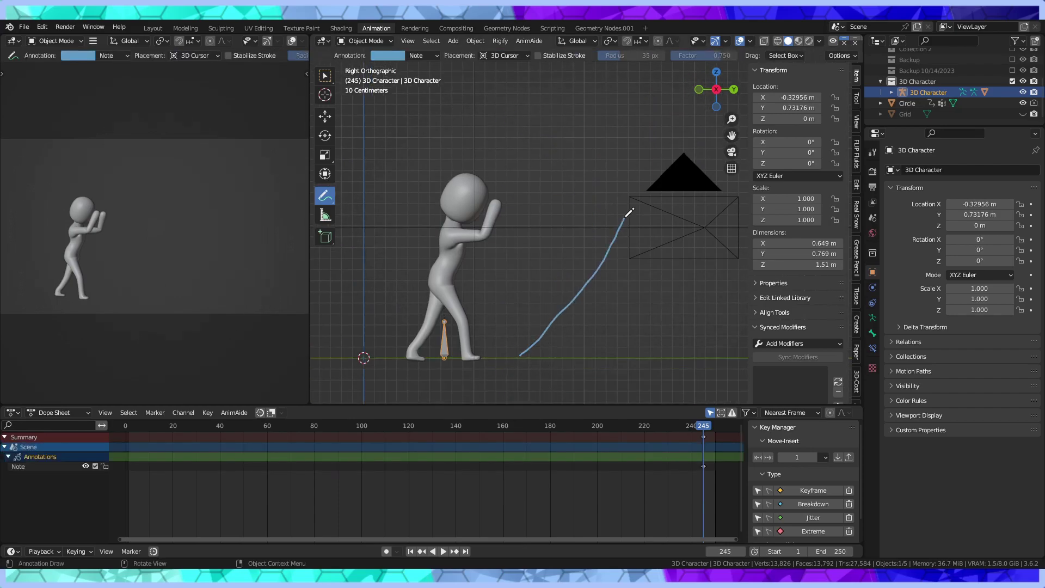
key(ctrl+z)
key(ctrl+Tab)
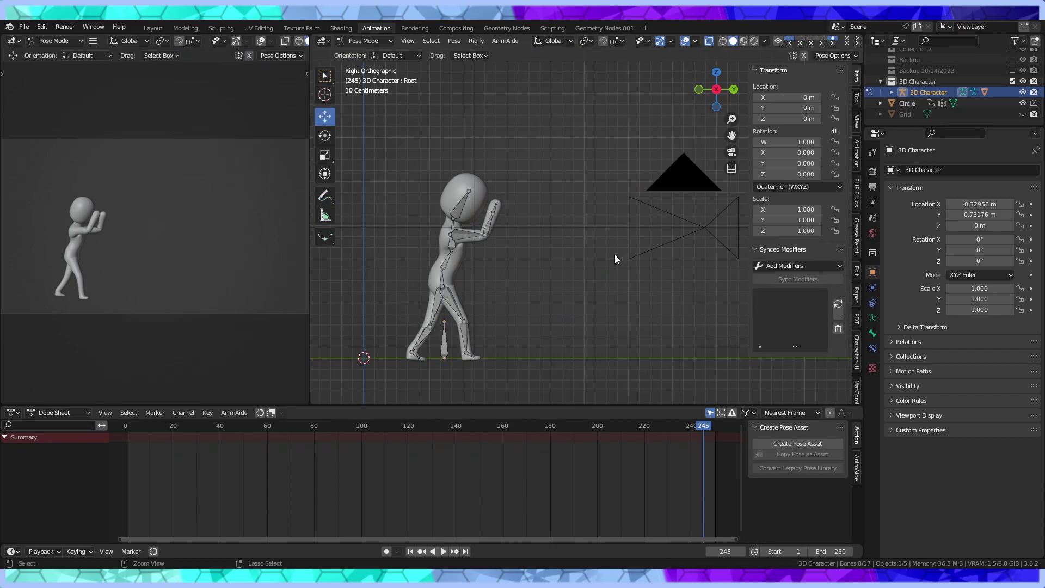
key(ctrl+Tab)
drag(519, 355, 644, 186)
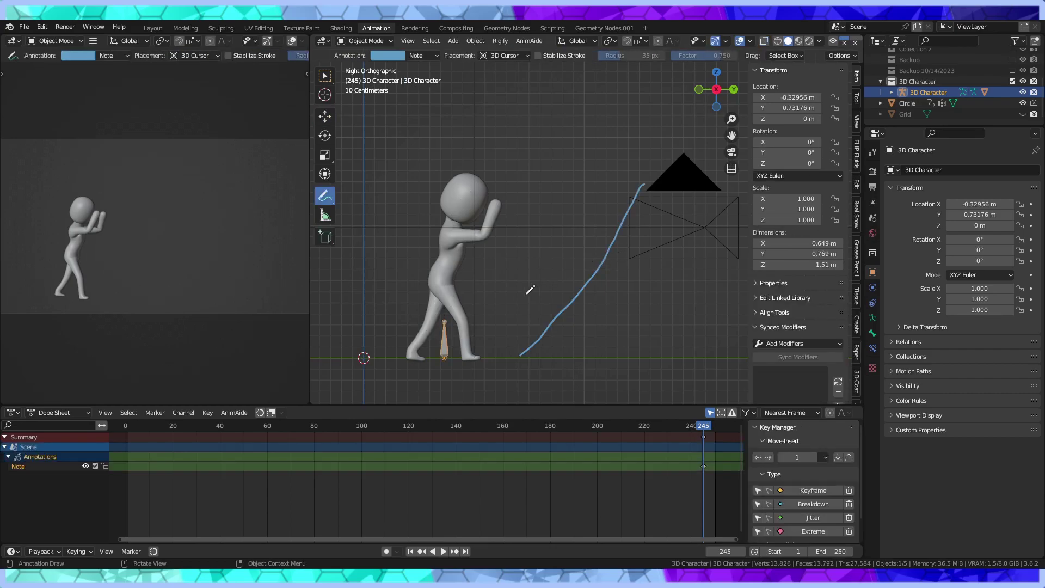
mouse_move(560, 122)
mouse_down()
mouse_move(610, 187)
mouse_move(515, 130)
mouse_up()
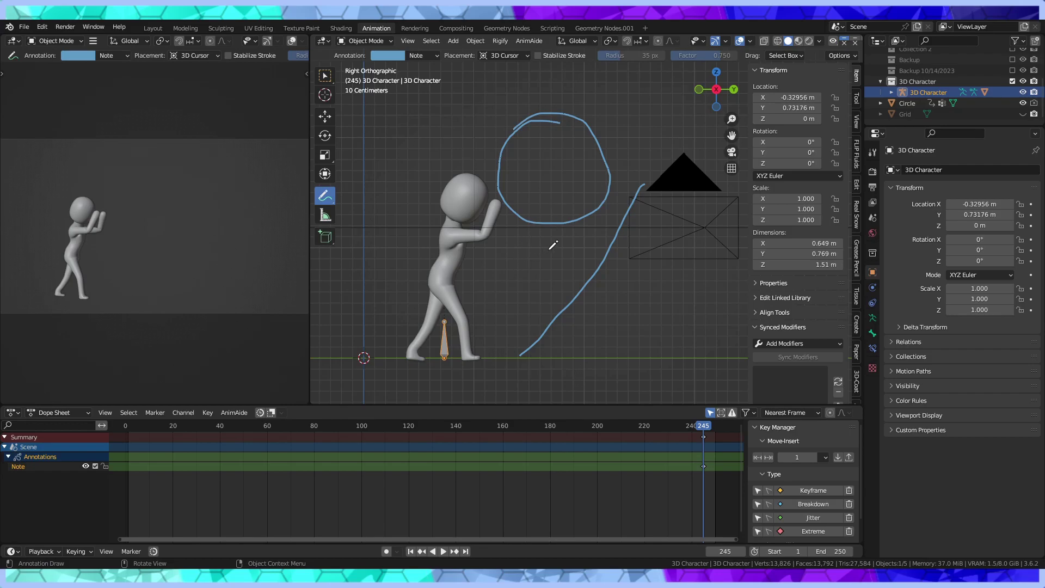
scroll(553, 245, down, 3)
scroll(553, 247, up, 3)
scroll(588, 234, up, 2)
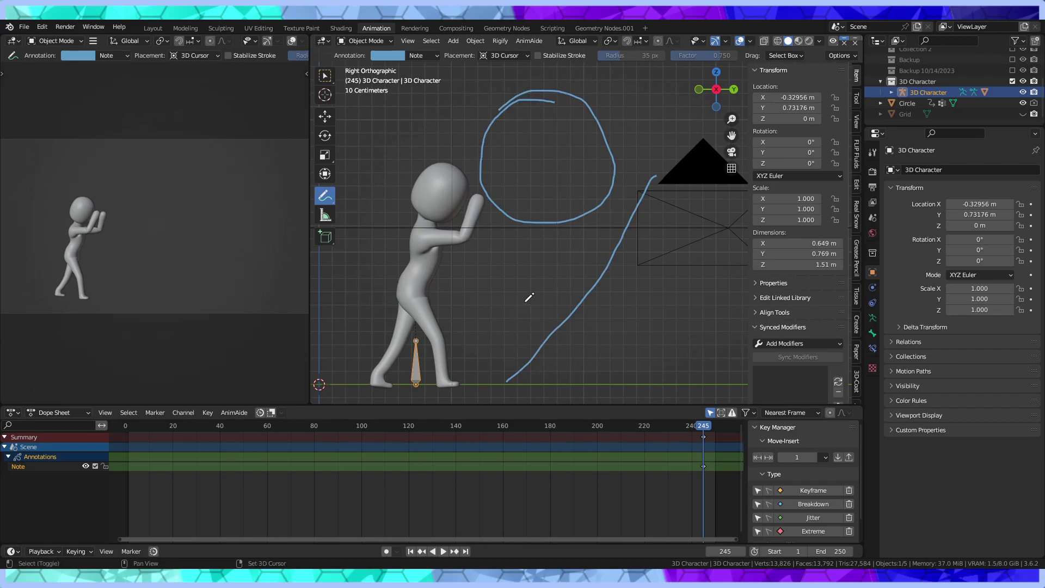
mouse_move(532, 296)
shift+middle_down()
mouse_move(607, 276)
mouse_move(618, 287)
mouse_move(587, 278)
shift+middle_up()
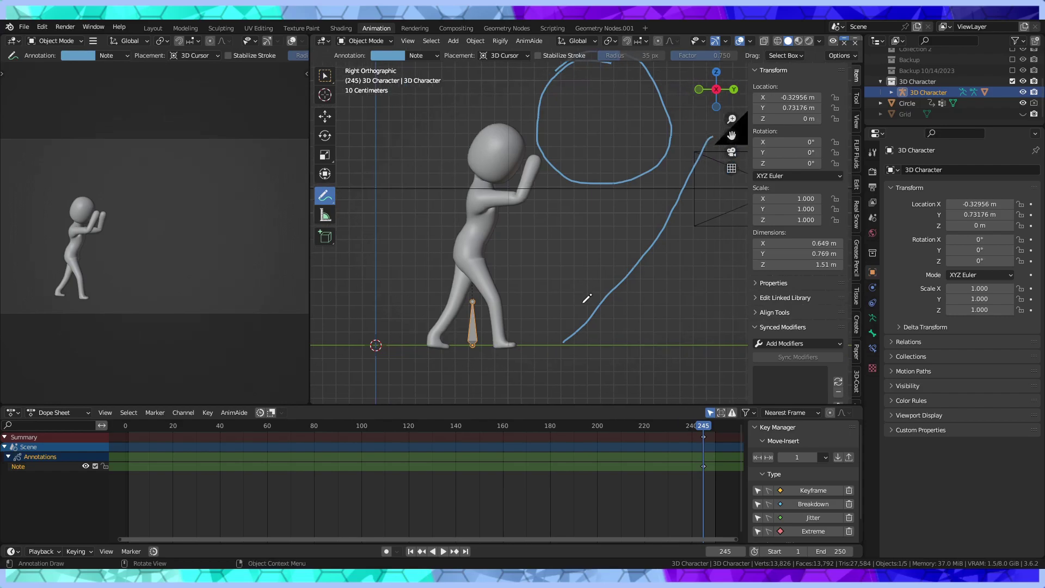
shift+middle_drag(621, 217, 602, 220)
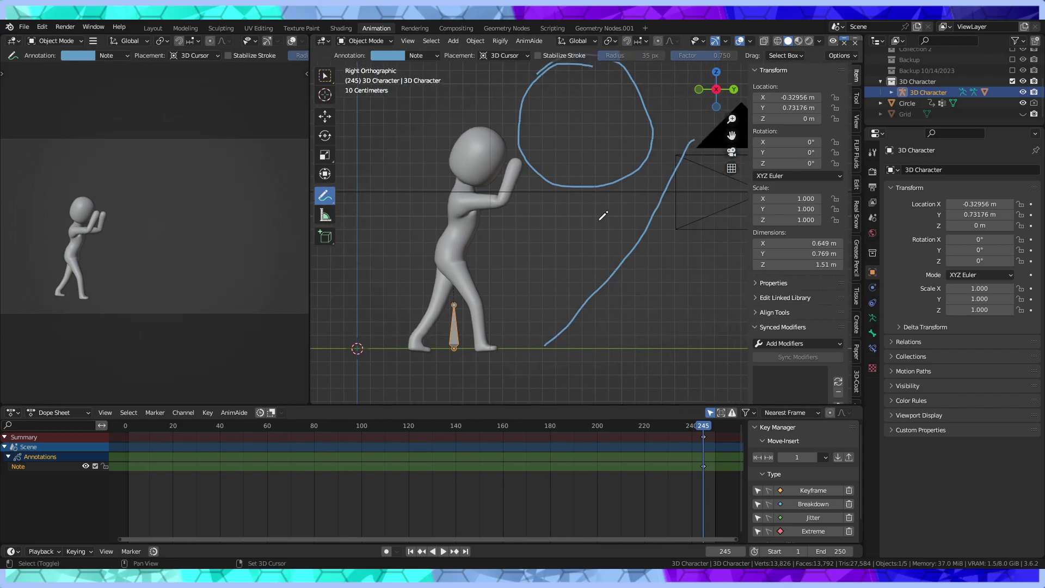
Erase the upper ramp stroke and redraw a longer ramp line from the feet to the upper right
click(325, 195)
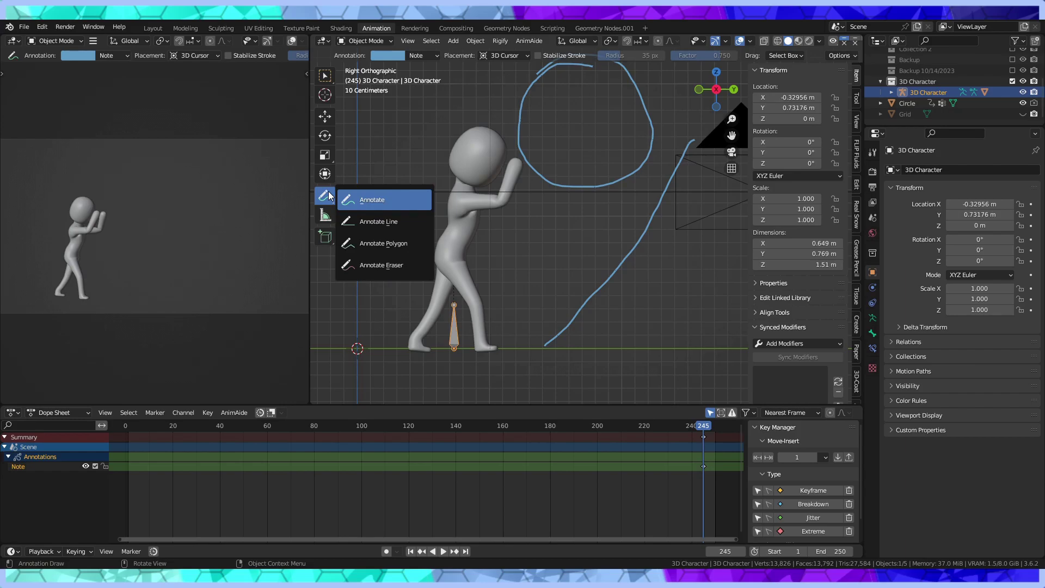
click(381, 265)
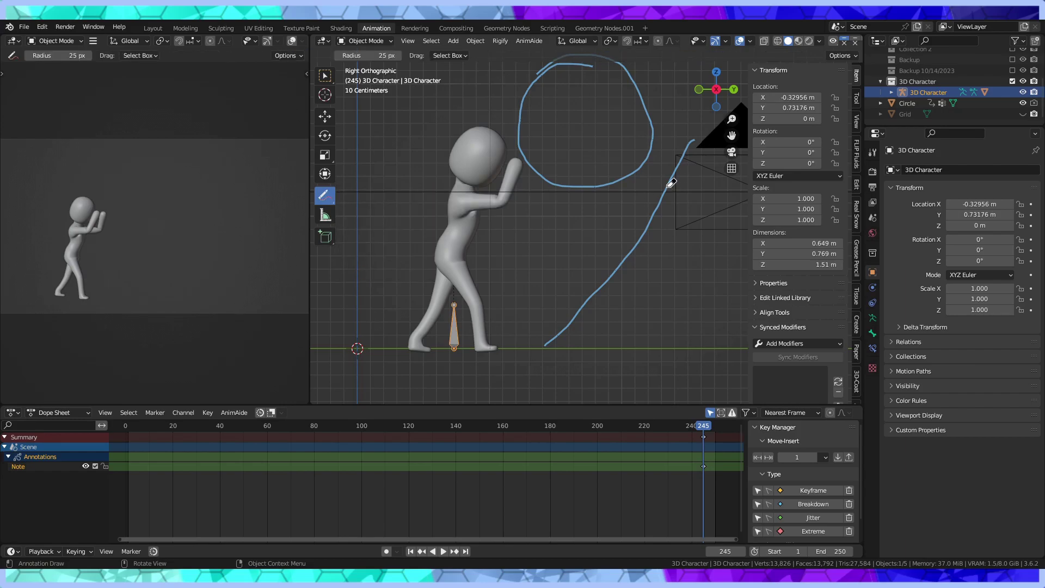
mouse_move(699, 138)
mouse_down()
mouse_move(625, 264)
mouse_move(535, 352)
mouse_up()
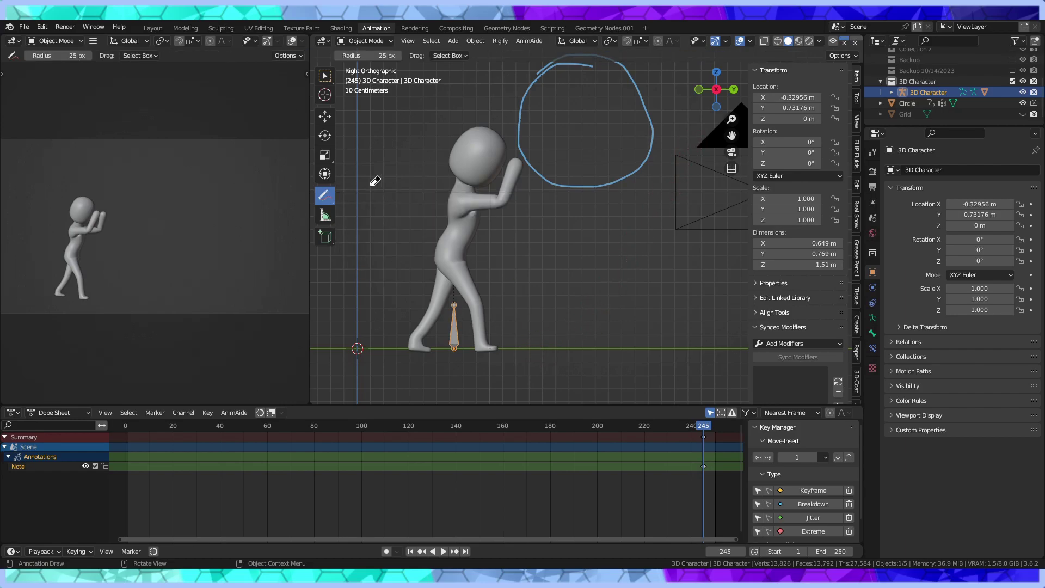
click(327, 206)
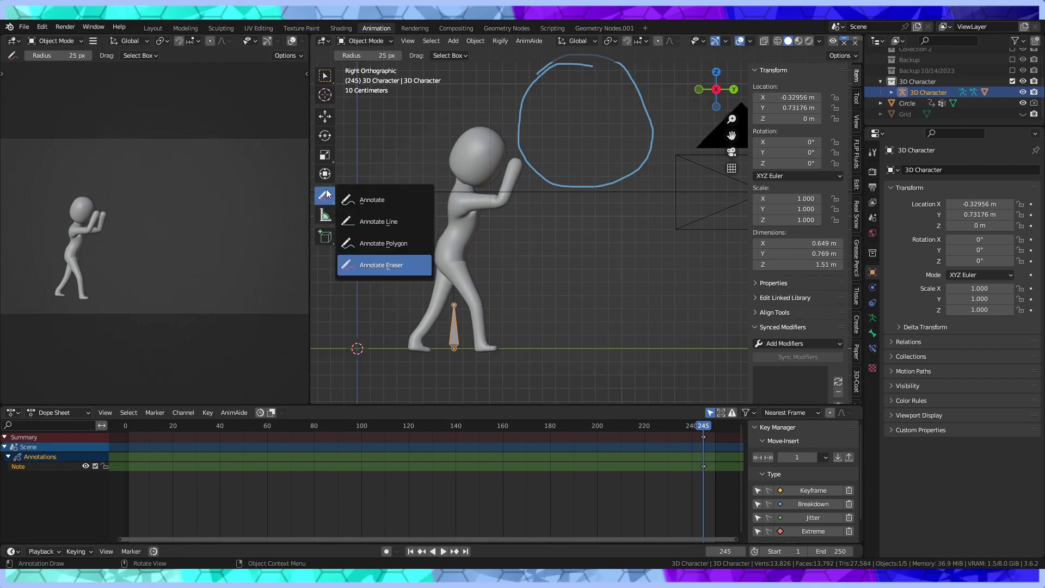
click(399, 197)
drag(506, 345, 749, 55)
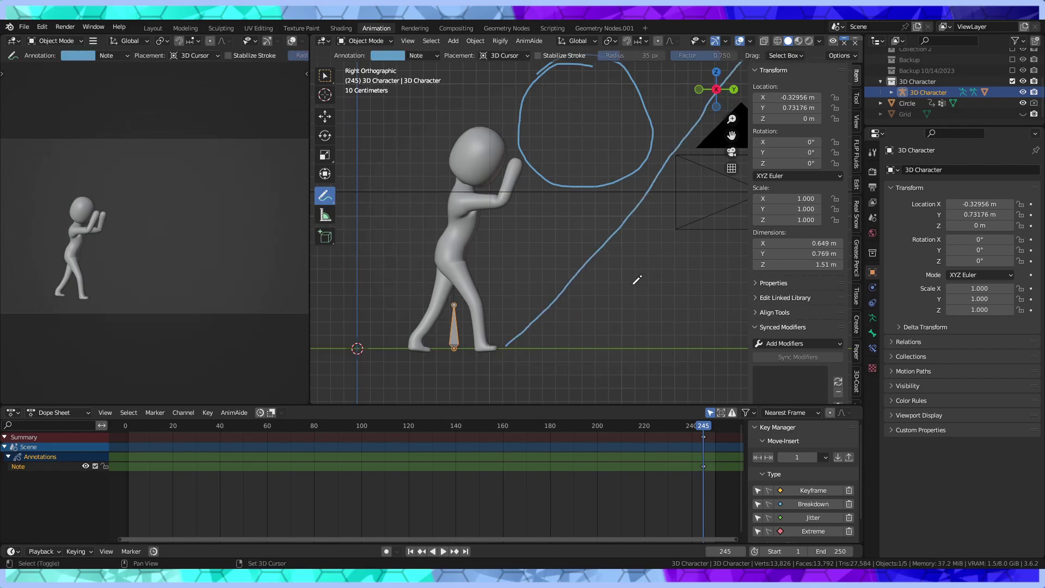
mouse_move(629, 275)
shift+middle_down()
mouse_move(572, 345)
mouse_move(544, 327)
mouse_move(604, 308)
mouse_move(558, 318)
shift+middle_up()
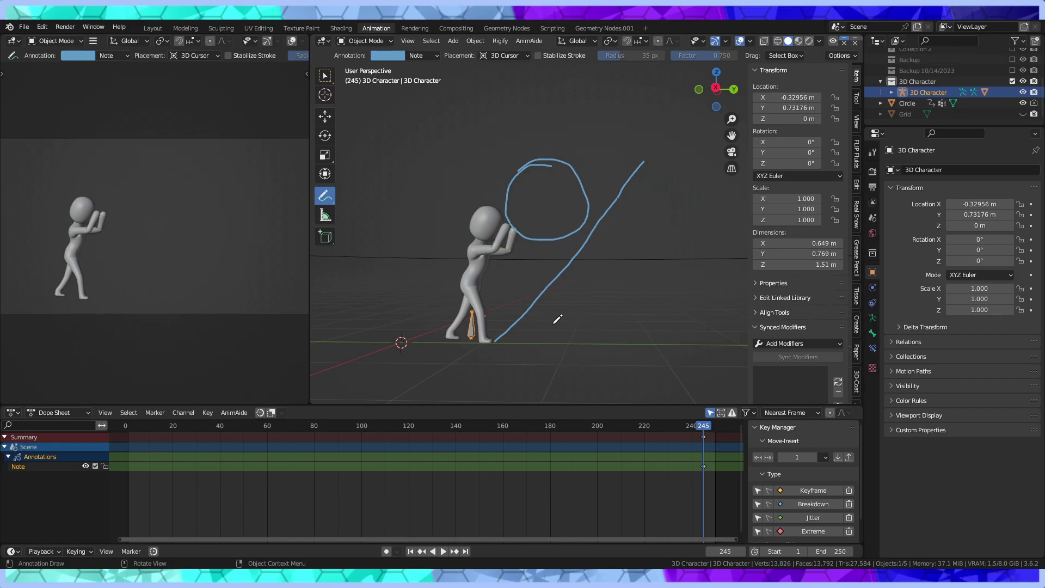
Orbit around the sketches and bring up the Add menu's mesh shapes
middle_drag(507, 209, 459, 206)
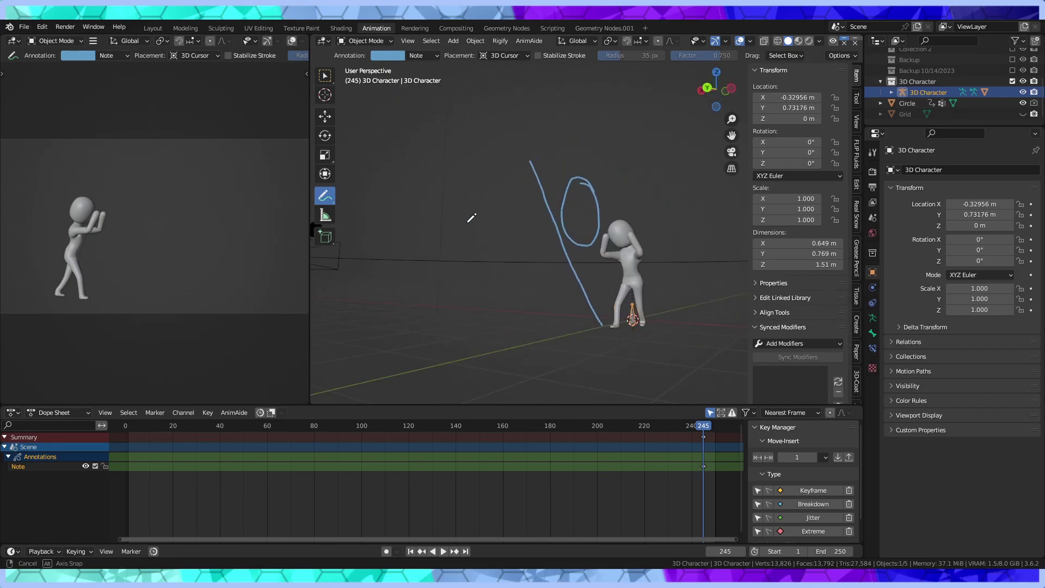
mouse_move(551, 196)
middle_down()
mouse_move(509, 176)
mouse_move(527, 229)
middle_up()
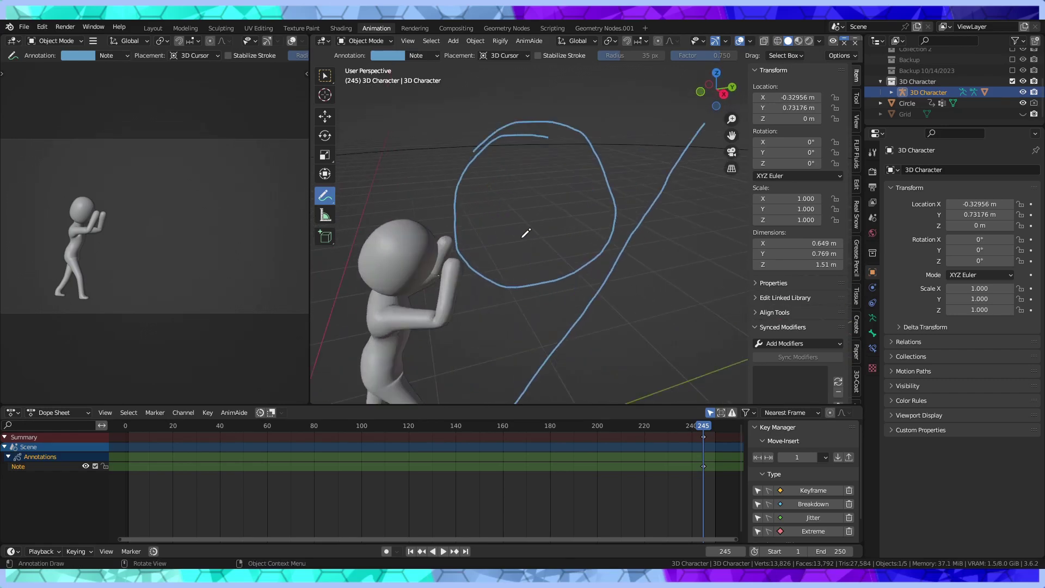
scroll(509, 205, up, 2)
scroll(511, 193, up, 2)
scroll(511, 192, down, 3)
scroll(522, 197, down, 2)
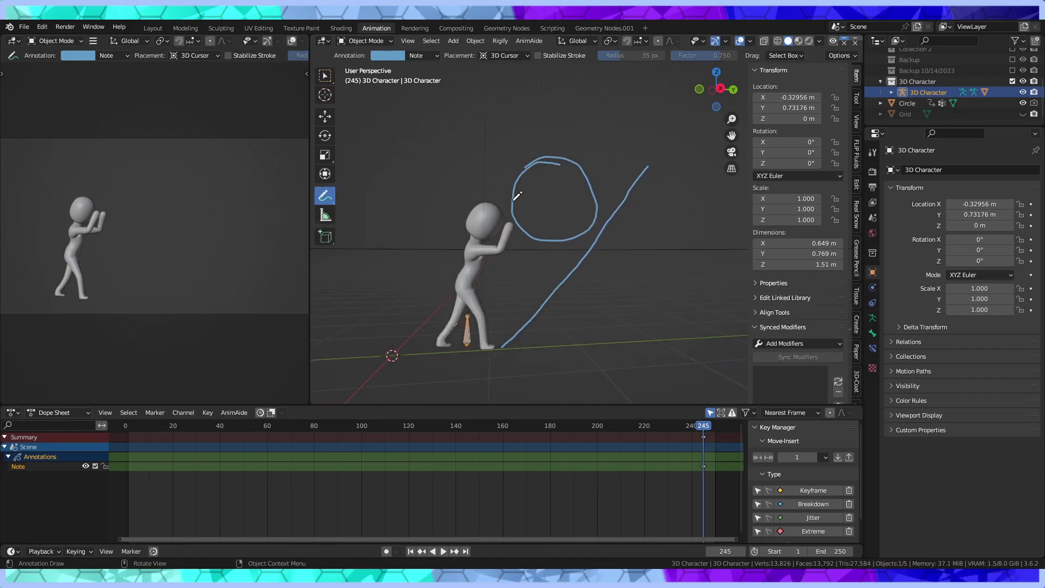
scroll(535, 203, down, 2)
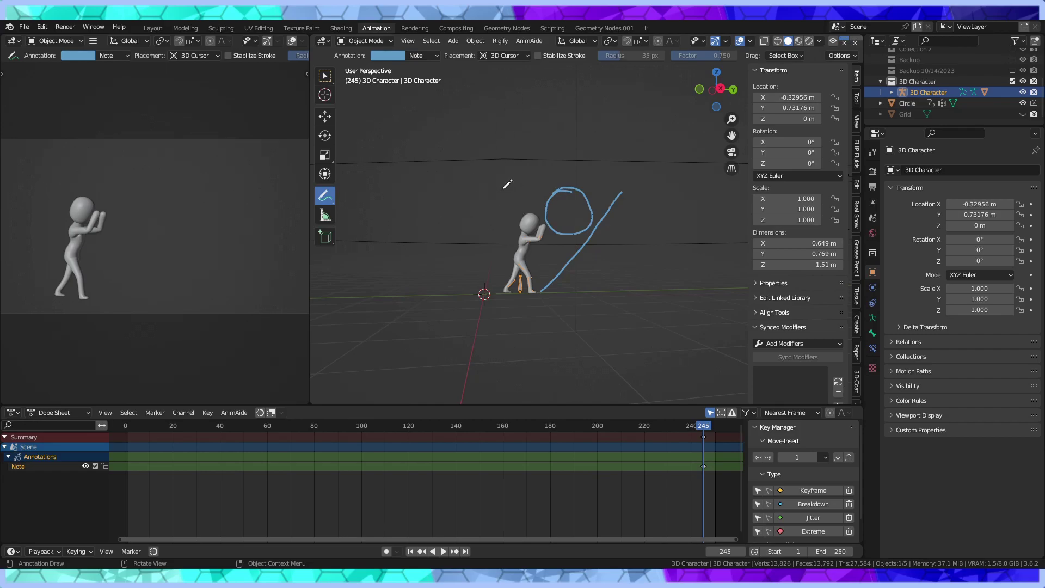
click(430, 41)
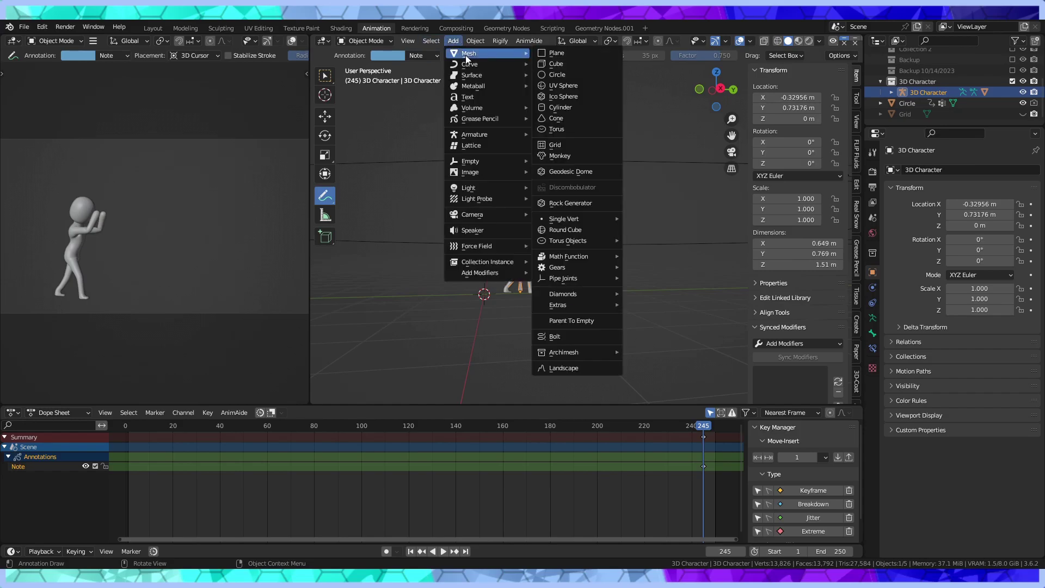
mouse_move(469, 54)
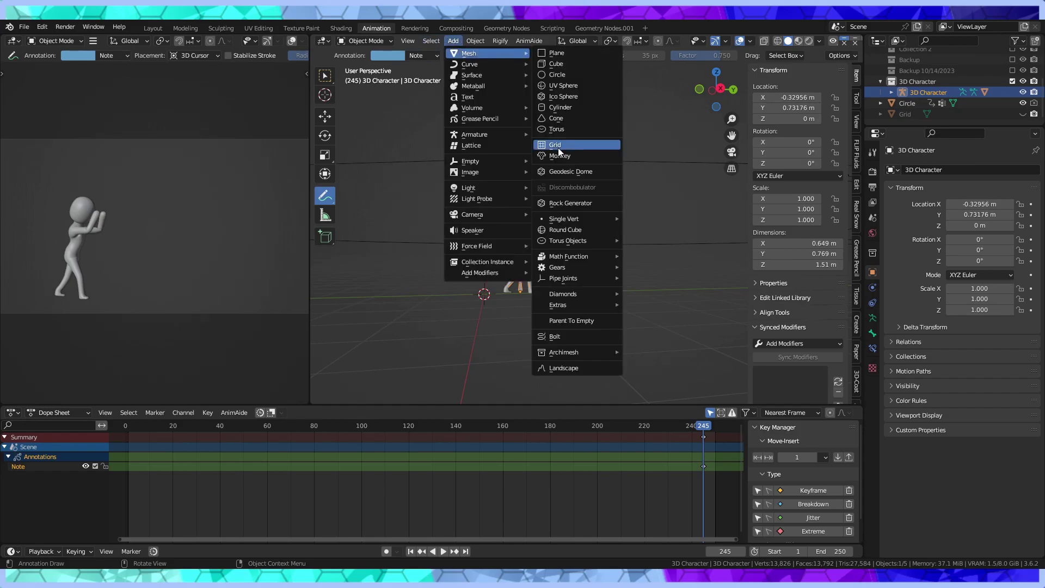
Add a ground plane at the origin, set its size to 16.4 m, and return to Object Mode
click(556, 53)
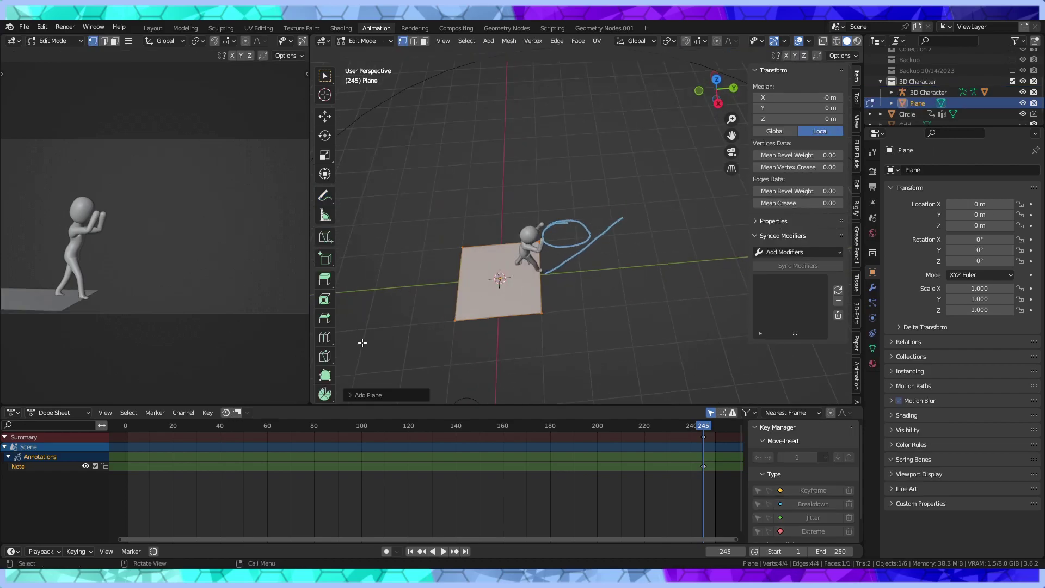
click(384, 395)
drag(454, 300, 626, 297)
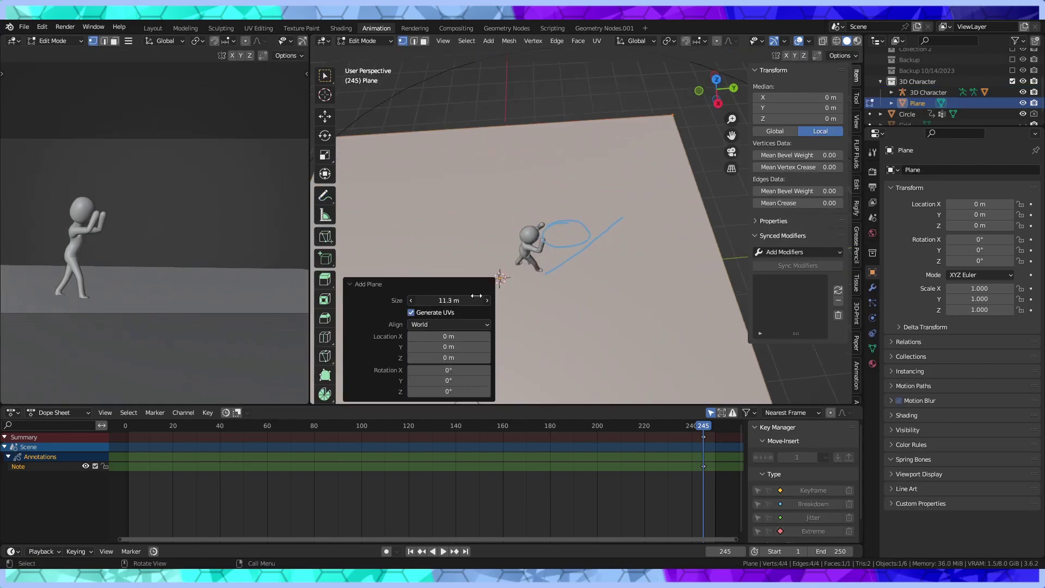
mouse_move(626, 297)
middle_down()
mouse_move(654, 170)
mouse_move(637, 303)
mouse_move(647, 303)
mouse_move(606, 254)
middle_up()
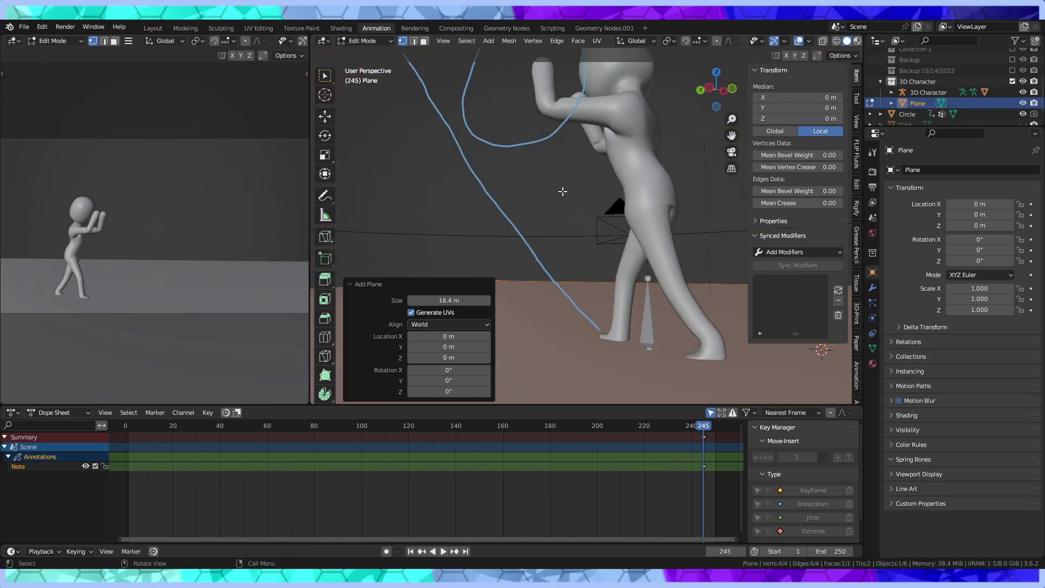
click(364, 43)
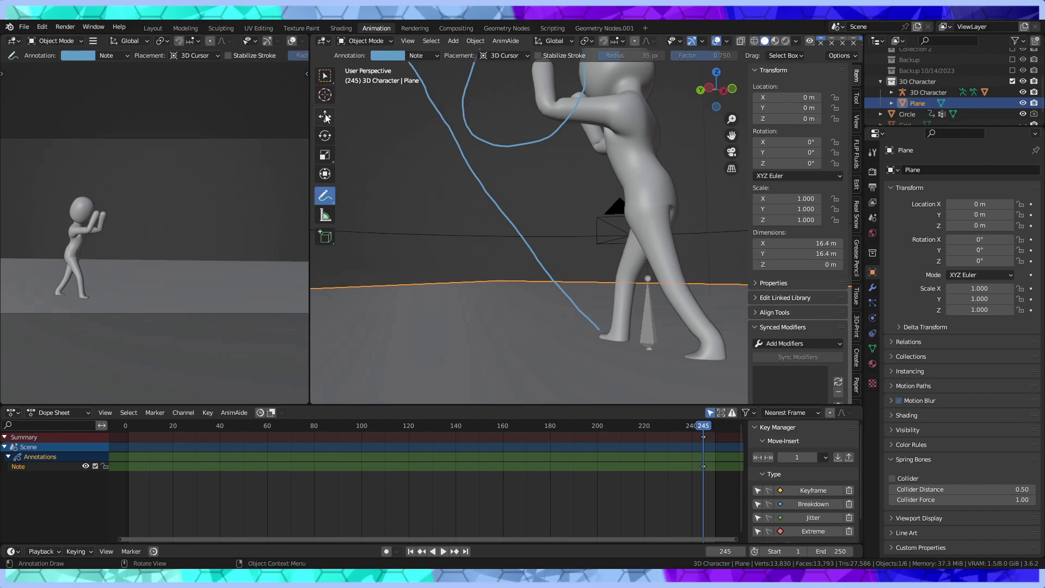
Turn on X-ray, select the character's armature, and put it into Pose Mode
click(325, 116)
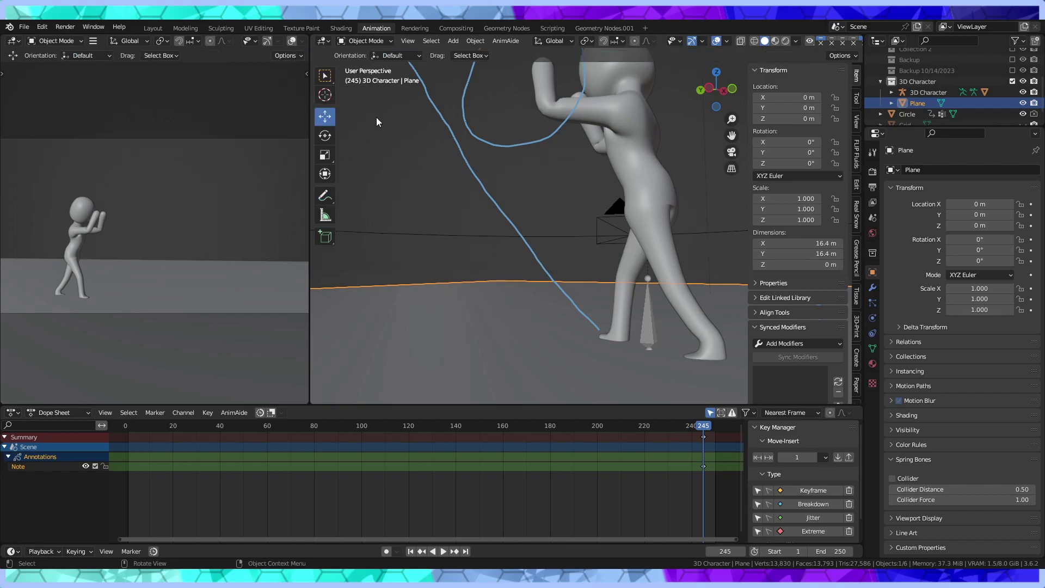
click(326, 76)
click(742, 41)
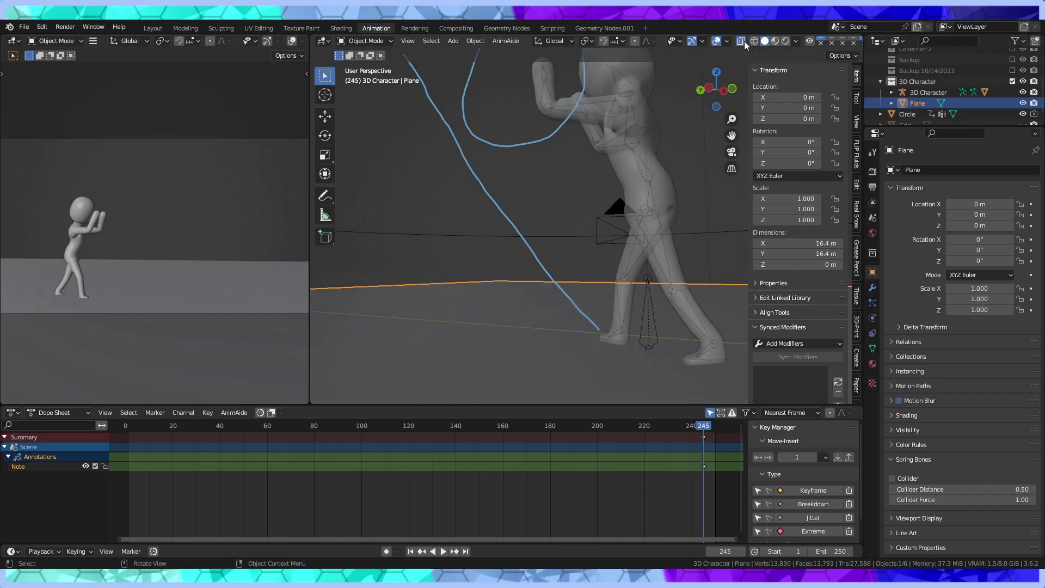
click(652, 240)
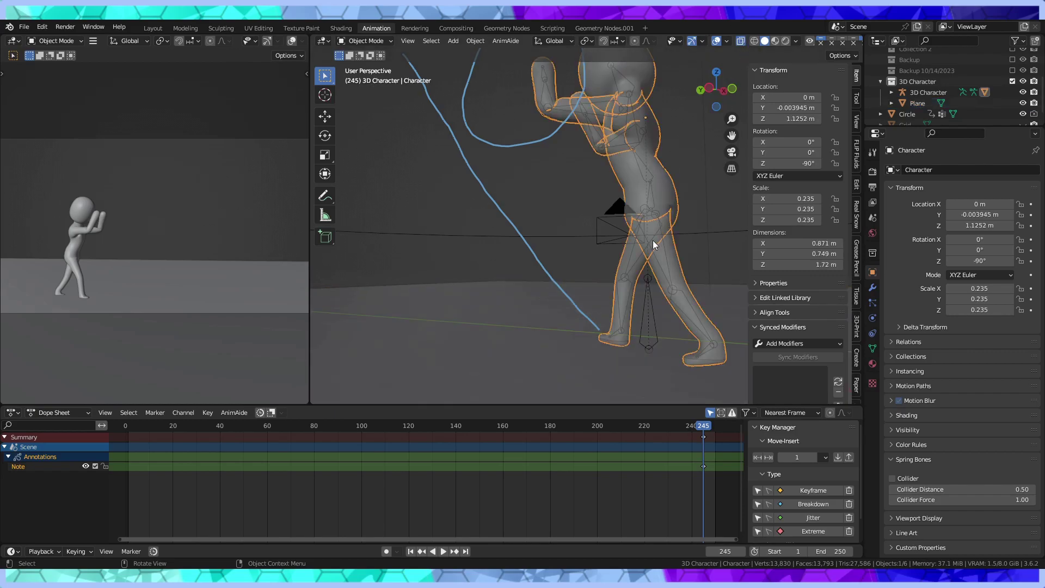
click(371, 41)
click(367, 60)
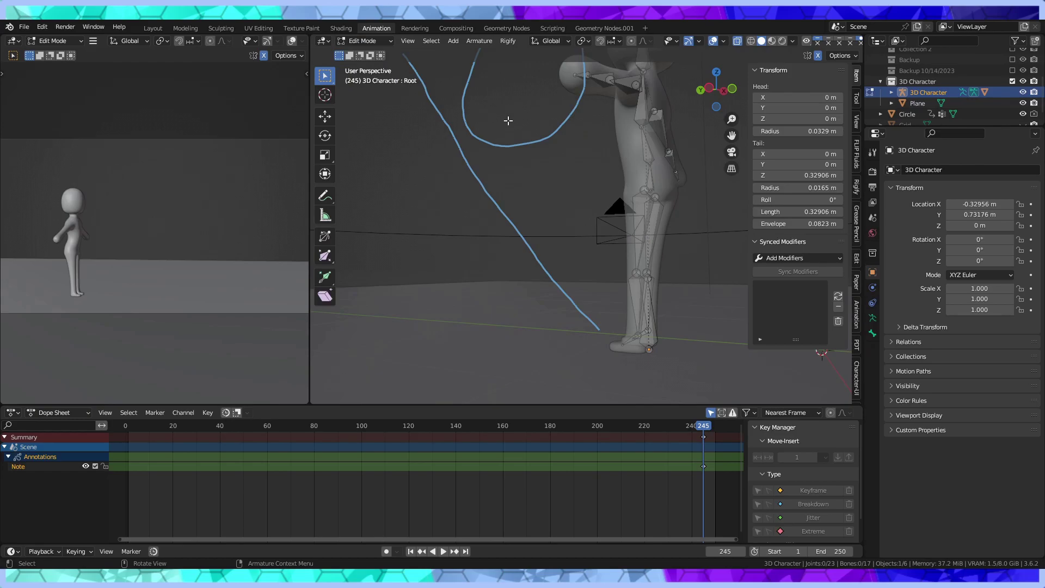
click(365, 41)
click(367, 77)
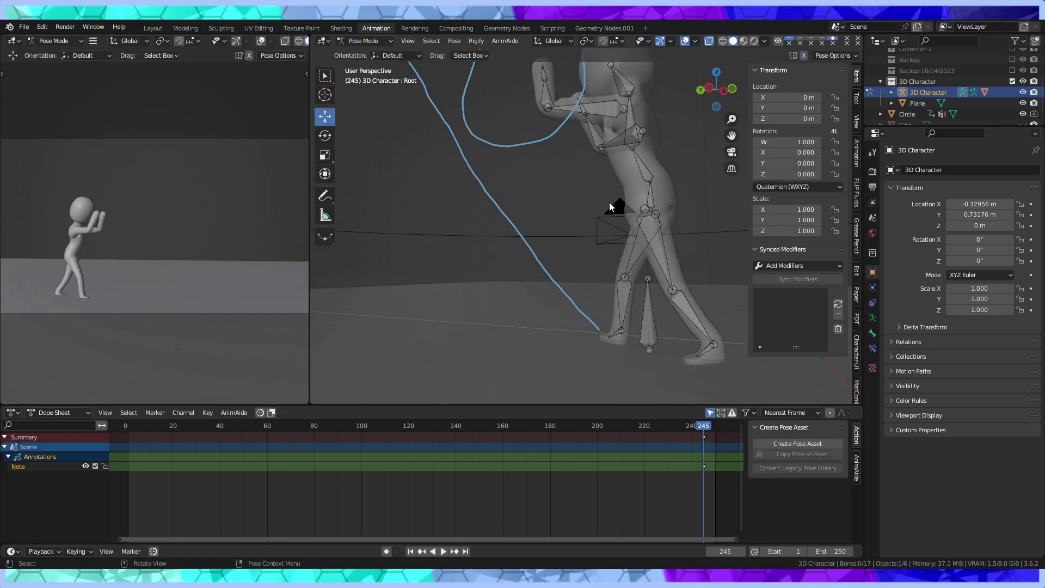
Raise all bones except Root by 0.016 m along Z, then return to Object Mode
click(650, 183)
click(431, 41)
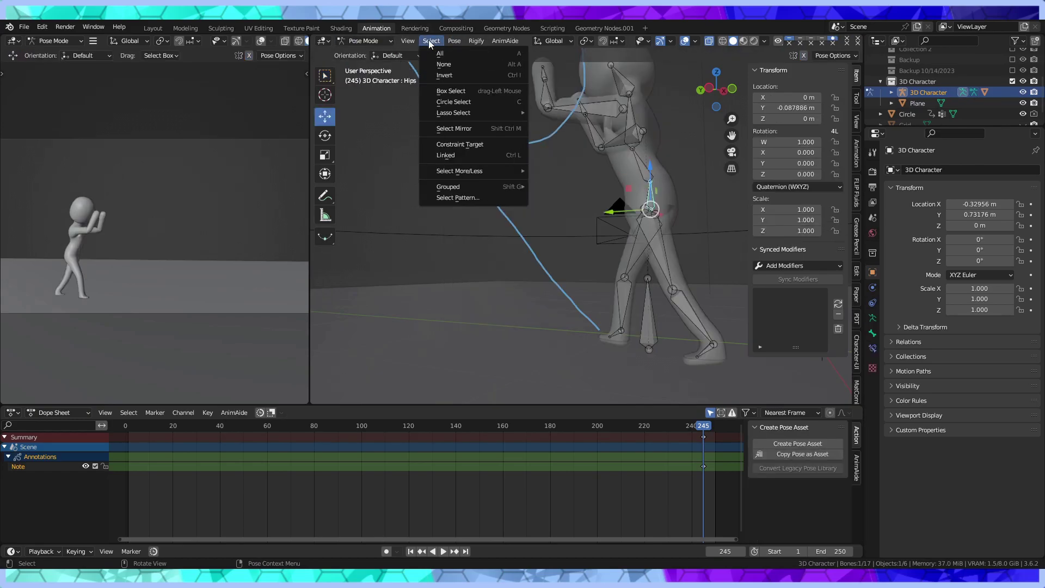
click(440, 54)
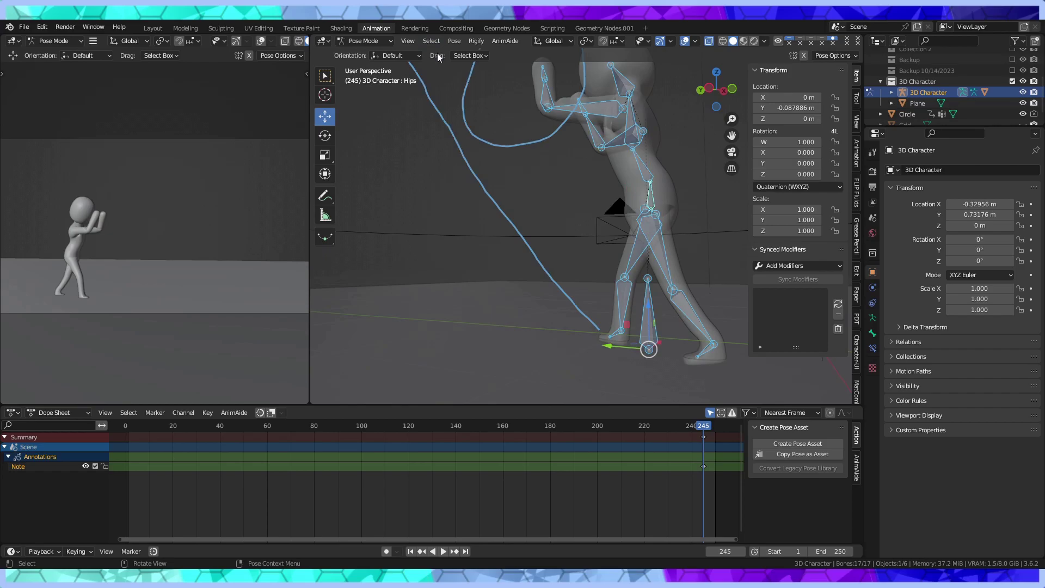
shift+click(650, 316)
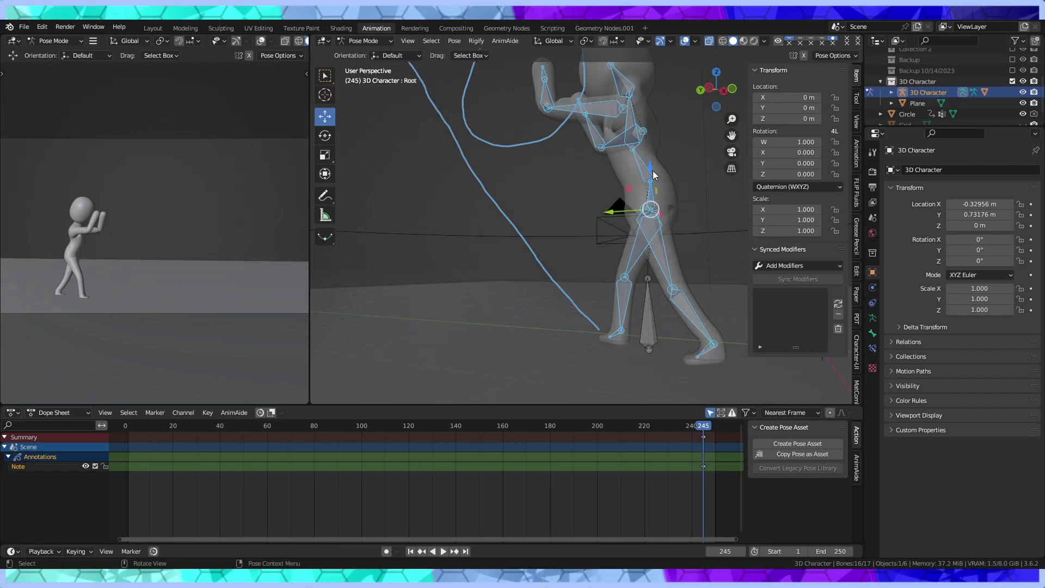
drag(653, 174, 652, 170)
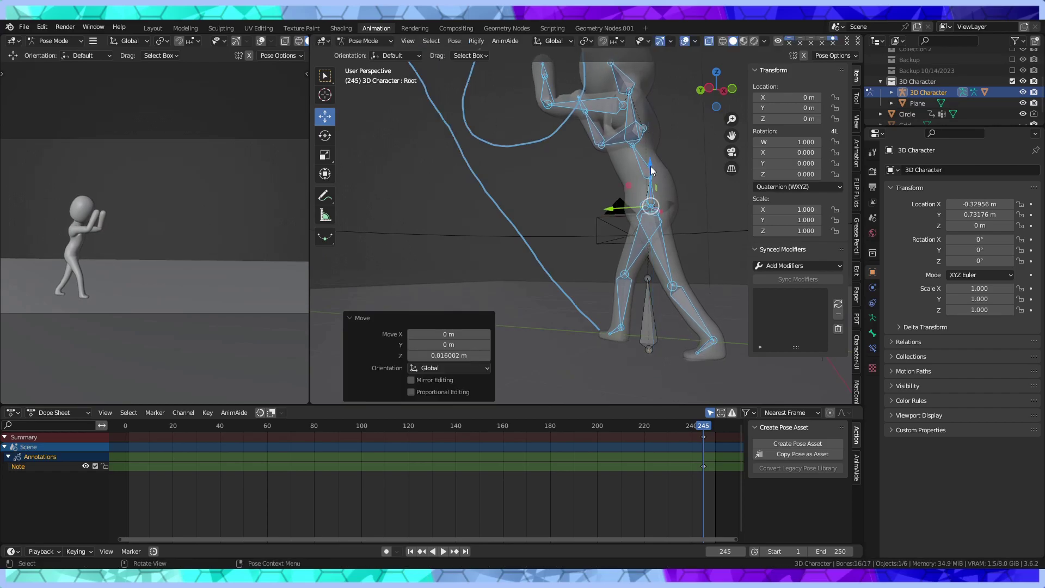
mouse_move(651, 170)
middle_down()
mouse_move(635, 287)
mouse_move(659, 282)
mouse_move(628, 257)
mouse_move(369, 283)
middle_up()
scroll(671, 273, down, 3)
scroll(605, 252, up, 4)
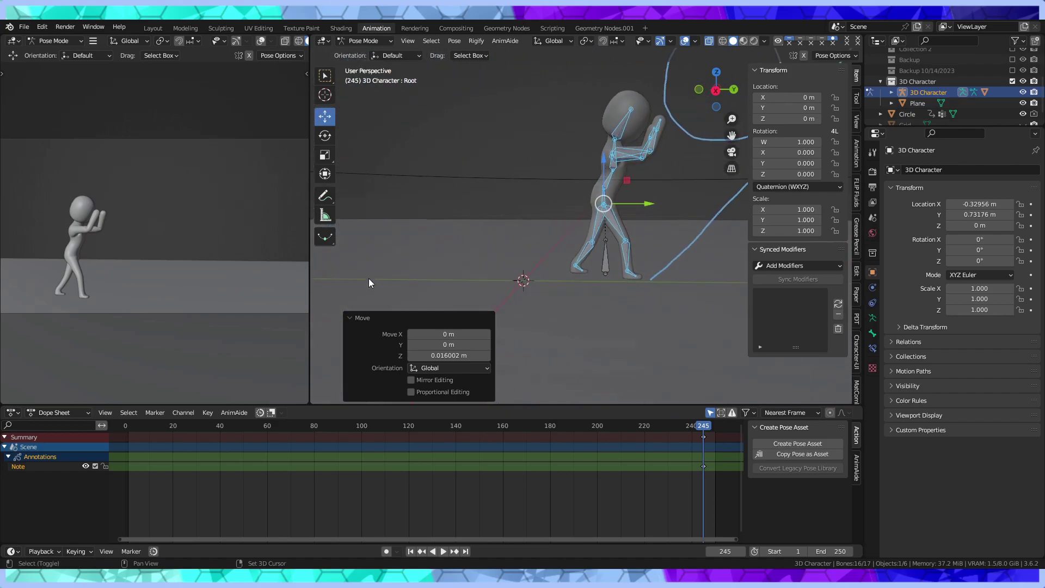
middle_drag(652, 194, 480, 245)
scroll(497, 230, down, 2)
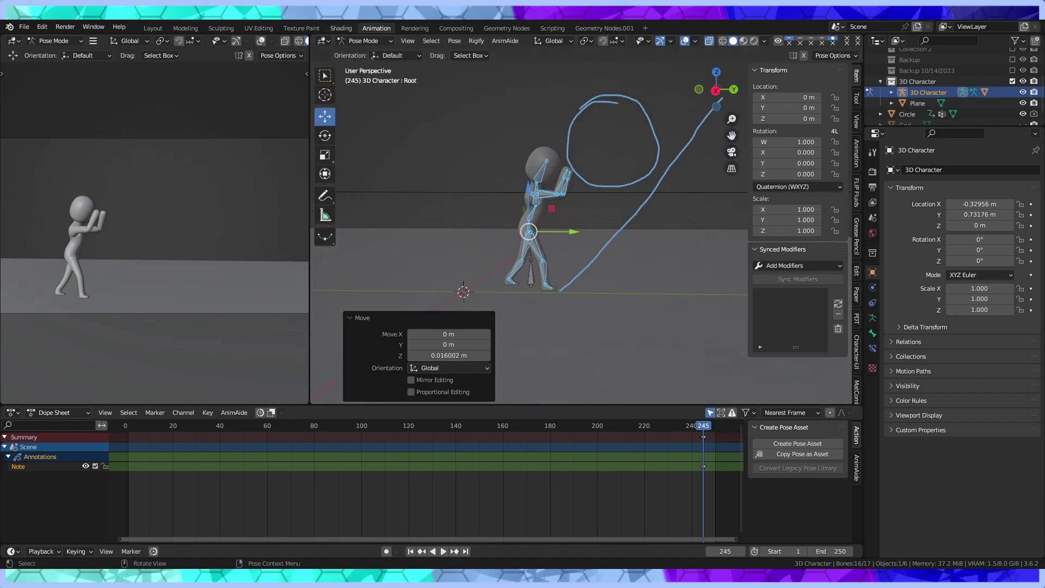
click(362, 41)
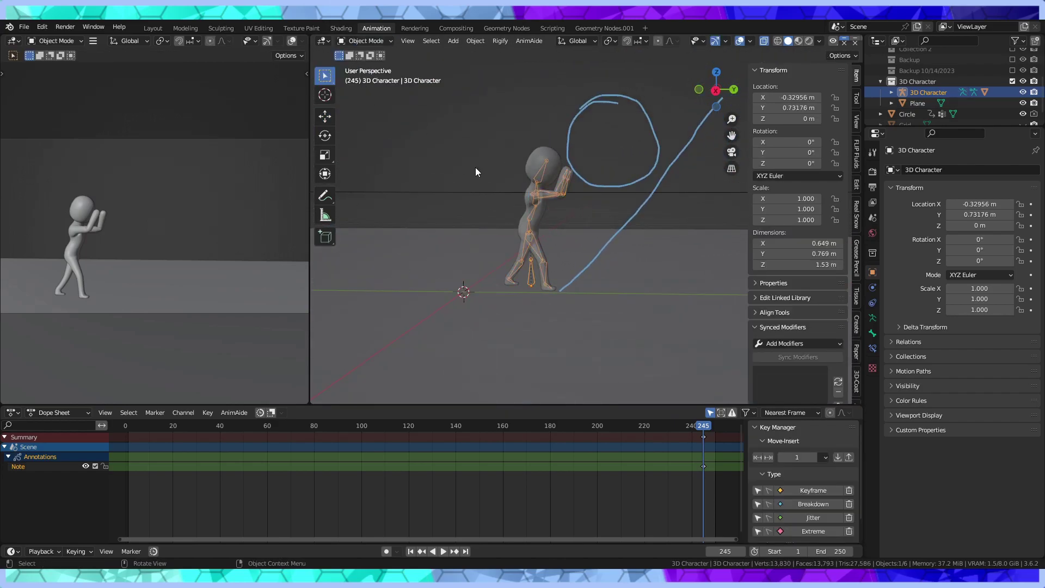
Deselect everything and save the scene as 3D Character Sysiphus.blend
click(488, 123)
click(24, 27)
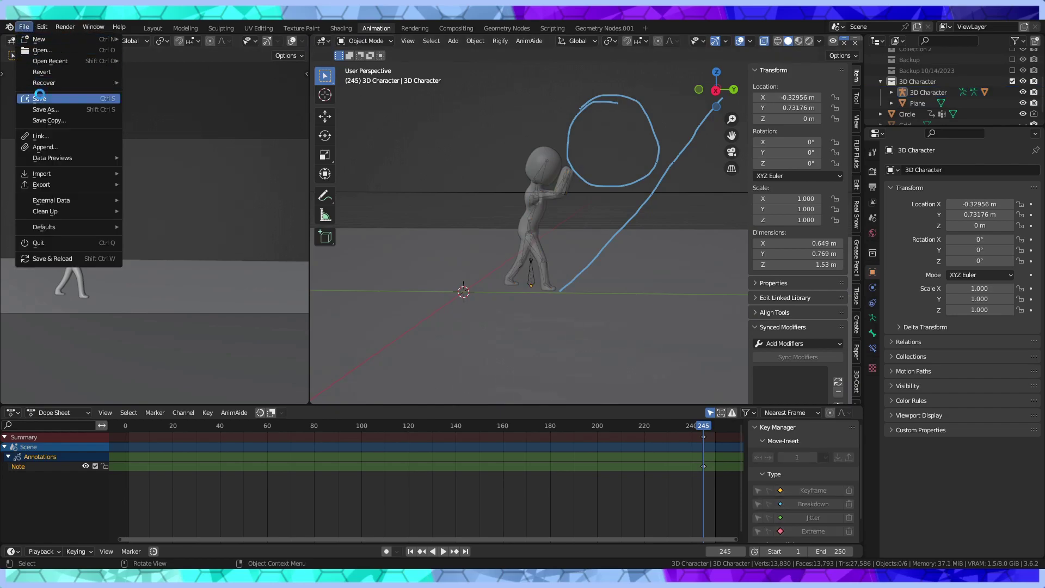
click(24, 97)
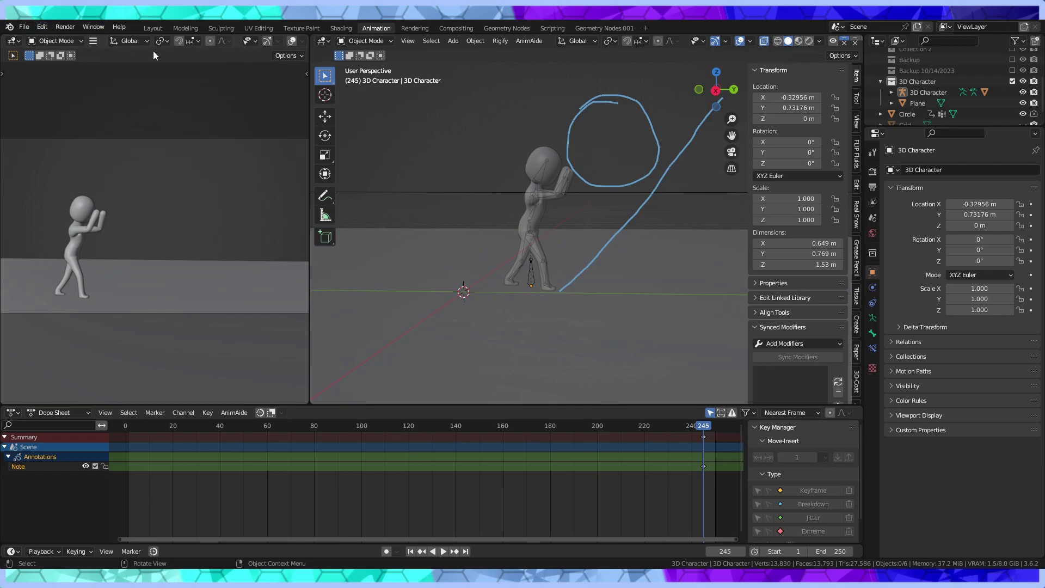
mouse_move(495, 207)
middle_down()
mouse_move(427, 231)
mouse_move(727, 218)
mouse_move(576, 221)
mouse_move(656, 266)
mouse_move(737, 208)
middle_up()
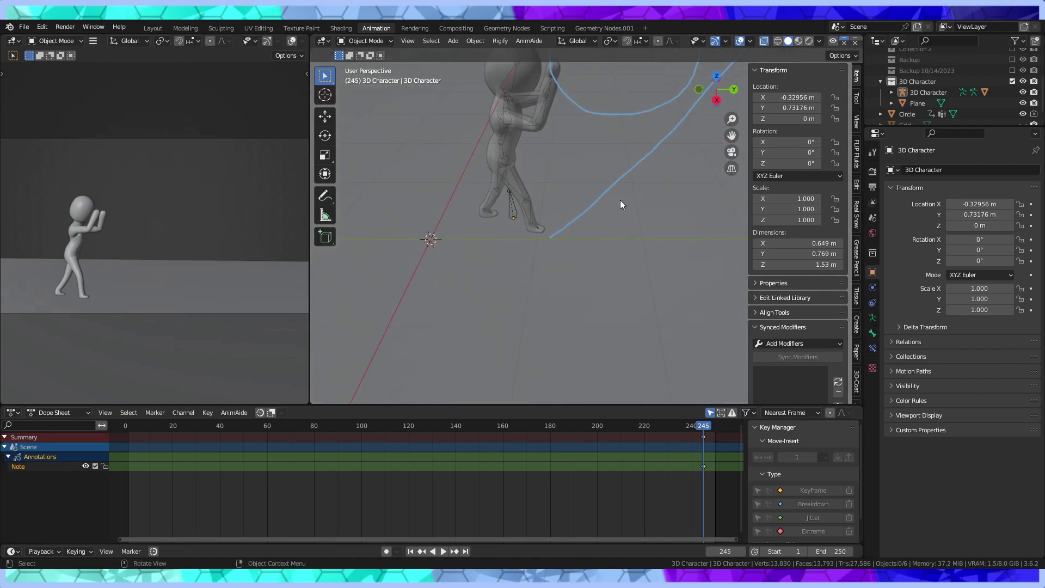
mouse_move(620, 201)
middle_down()
mouse_move(638, 142)
mouse_move(567, 282)
mouse_move(616, 230)
mouse_move(479, 262)
middle_up()
mouse_move(628, 204)
middle_down()
mouse_move(528, 262)
mouse_move(556, 252)
middle_up()
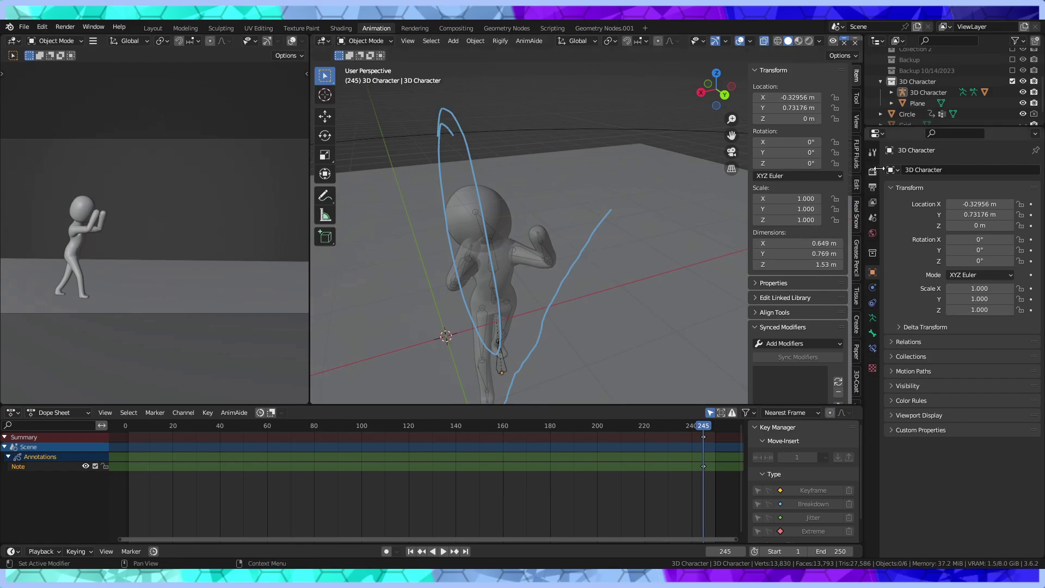
scroll(855, 159, down, 5)
scroll(854, 159, down, 2)
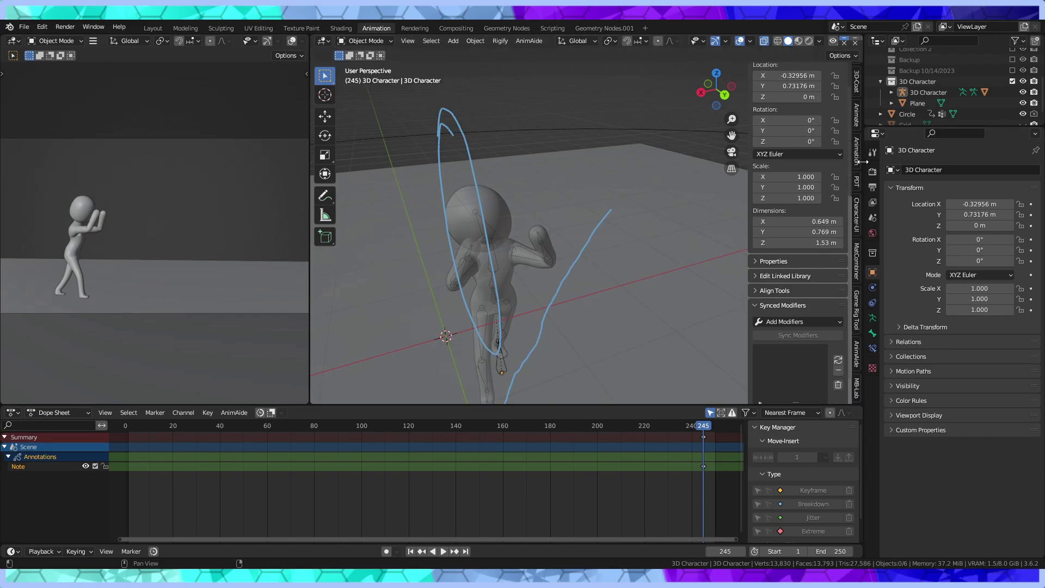
scroll(859, 174, up, 4)
scroll(858, 176, up, 4)
scroll(859, 177, up, 3)
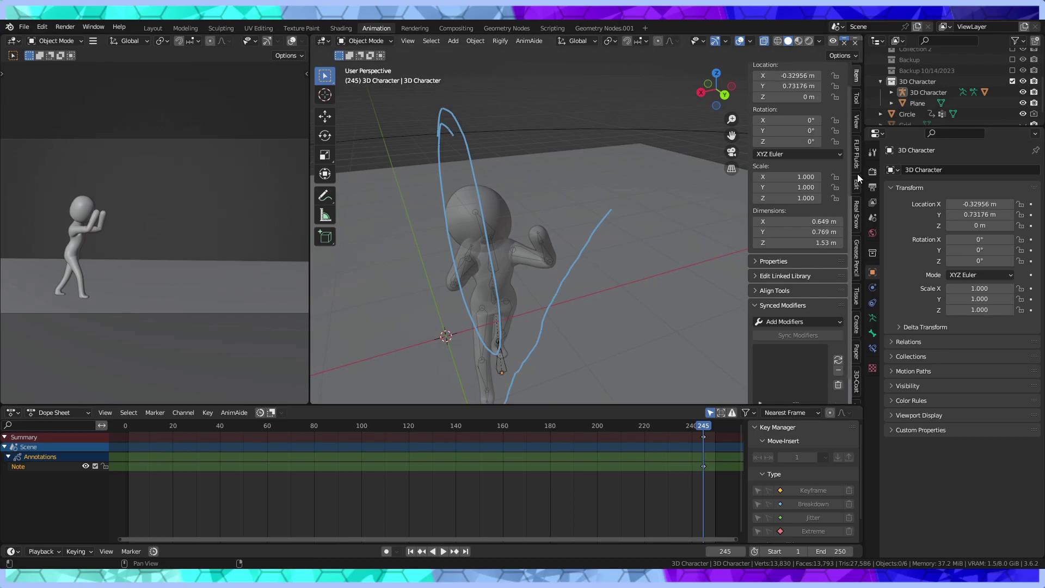
scroll(851, 204, down, 1)
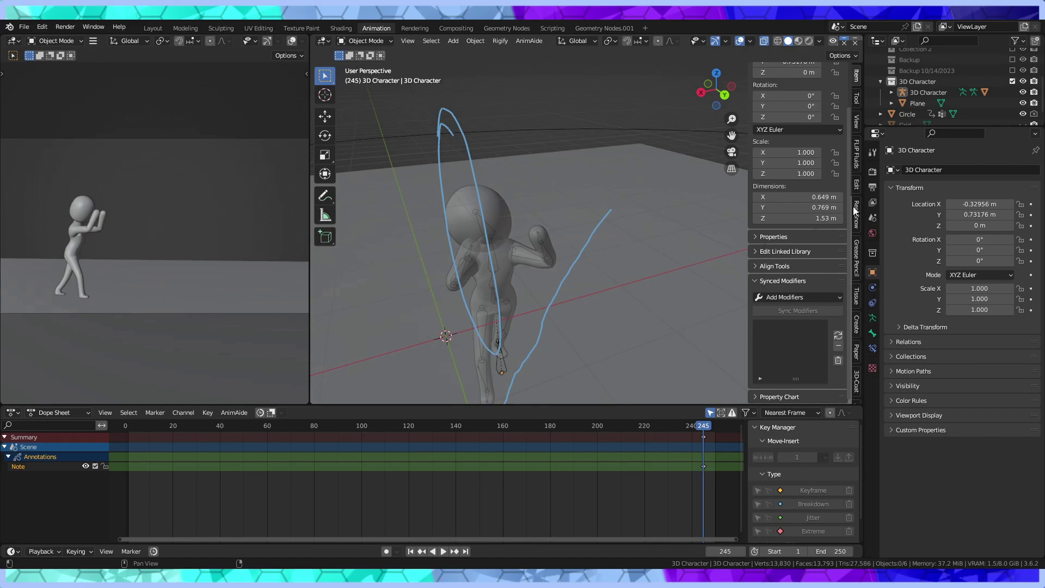
scroll(854, 208, down, 5)
scroll(855, 208, down, 5)
scroll(856, 217, up, 4)
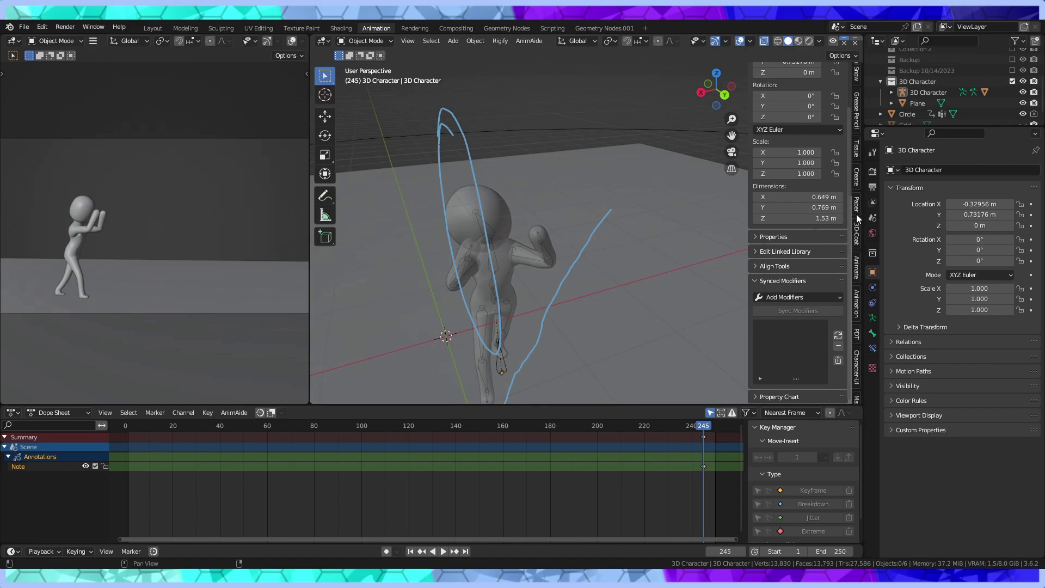
scroll(859, 218, up, 6)
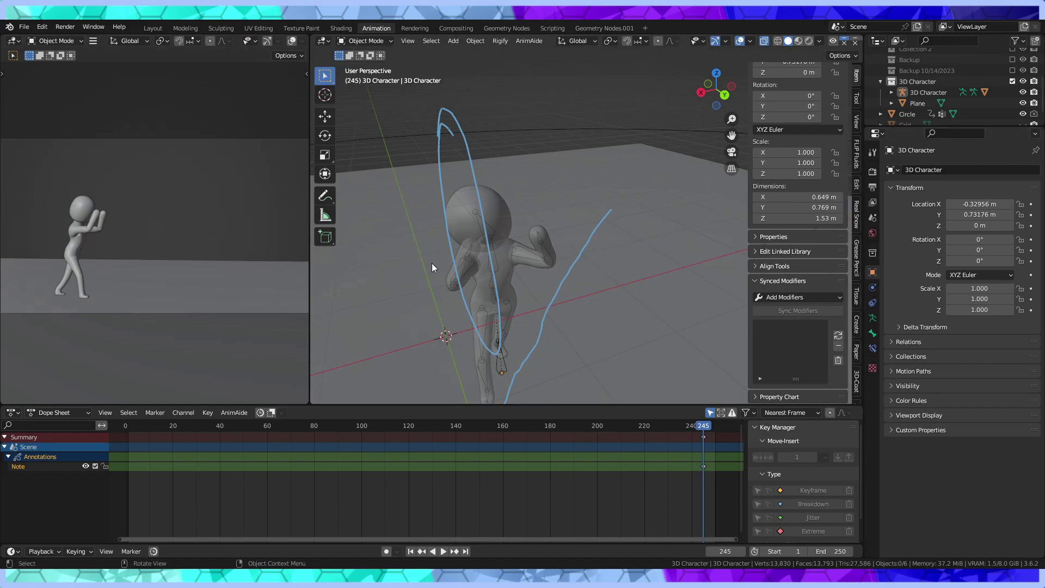
mouse_move(475, 298)
middle_down()
mouse_move(586, 283)
mouse_move(561, 221)
middle_up()
scroll(586, 283, down, 2)
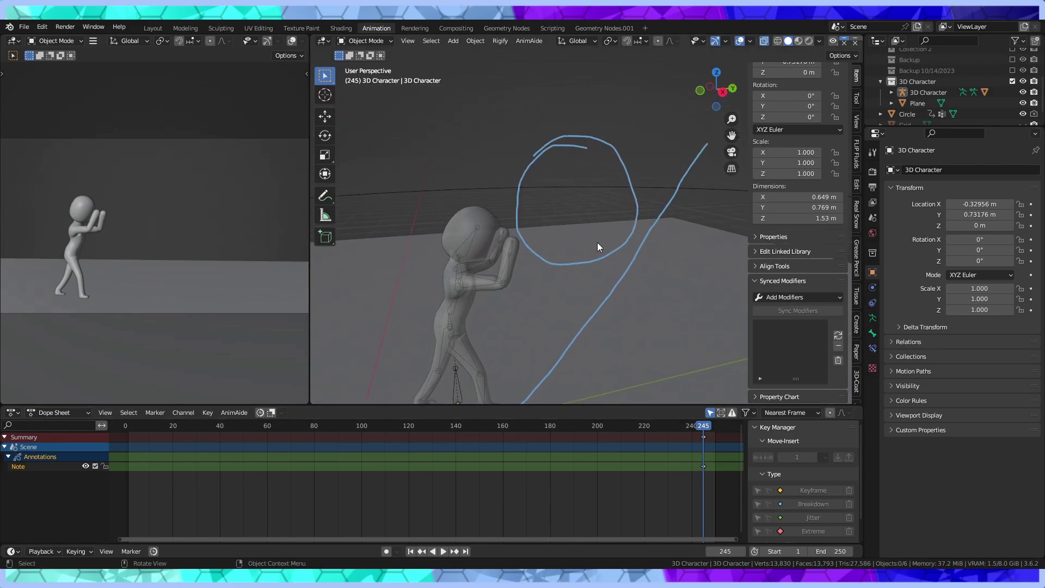
Add a UV sphere boulder with a 0.68 m radius and return to Object Mode
click(453, 40)
mouse_move(489, 54)
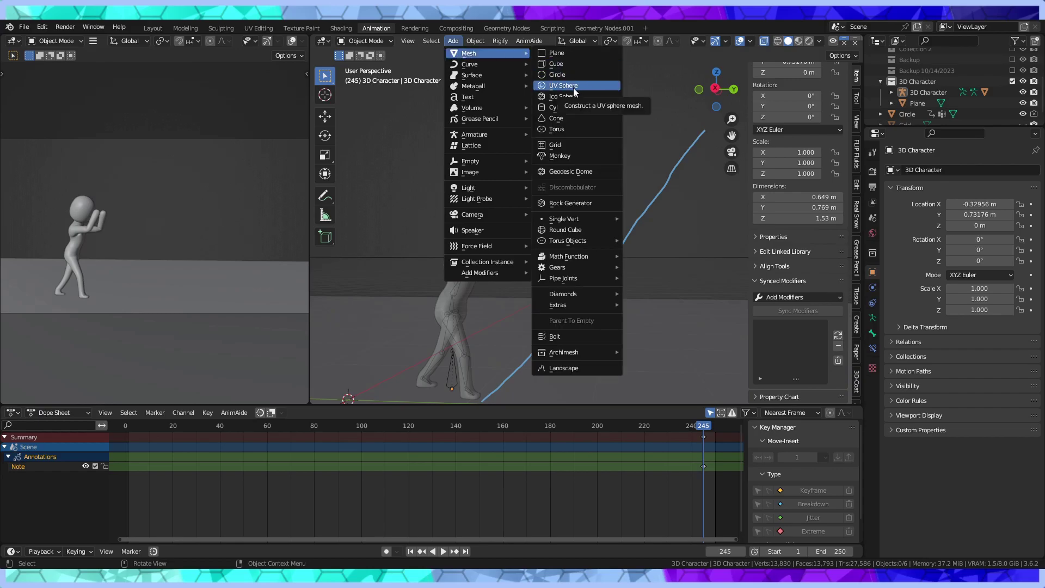
click(573, 87)
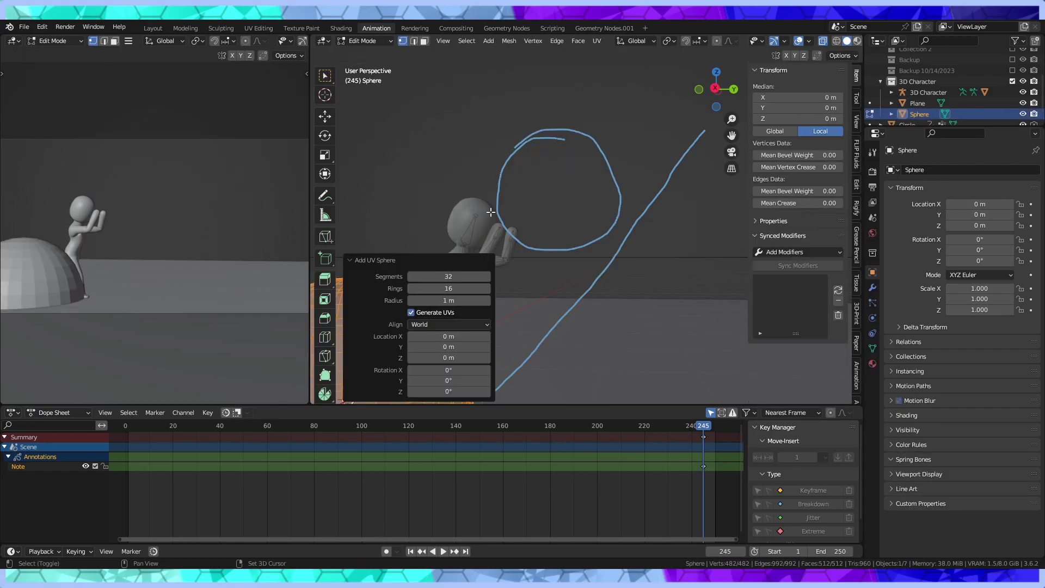
ctrl+middle_drag(570, 96, 528, 208)
key(KP_Decimal)
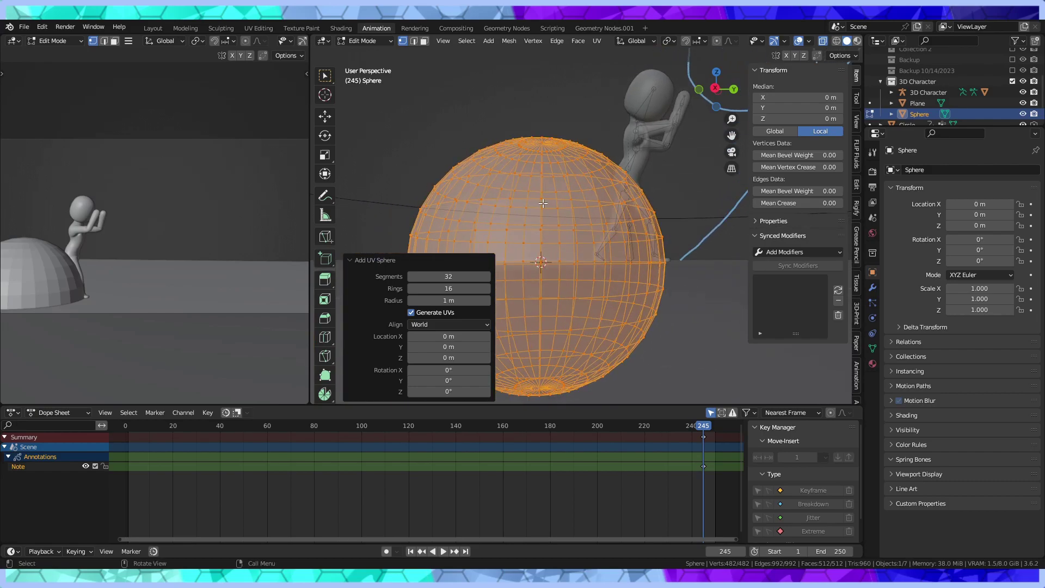
shift+middle_drag(545, 203, 548, 243)
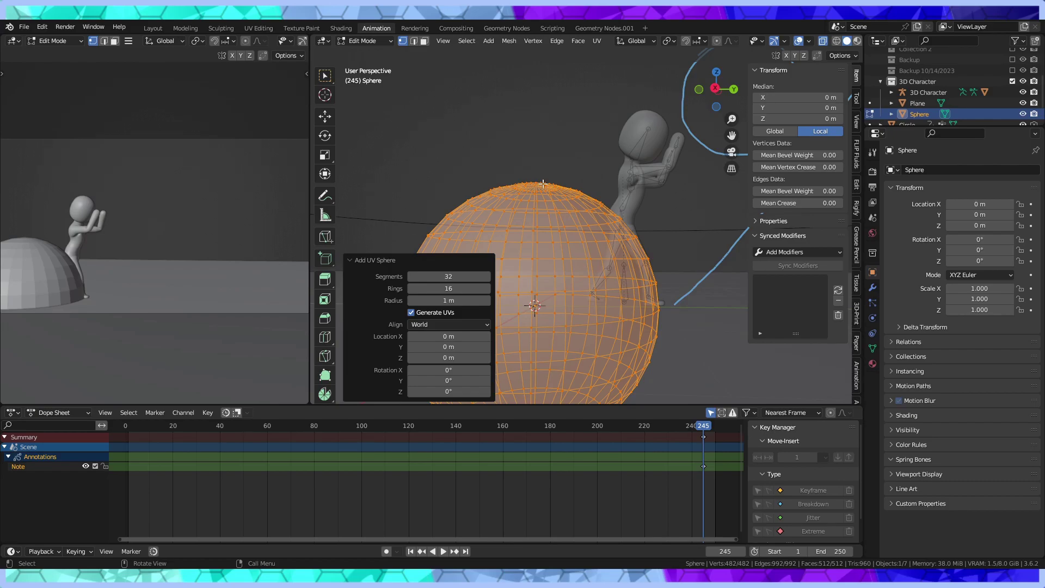
scroll(605, 165, down, 5)
mouse_move(606, 165)
middle_down()
mouse_move(524, 152)
mouse_move(604, 161)
middle_up()
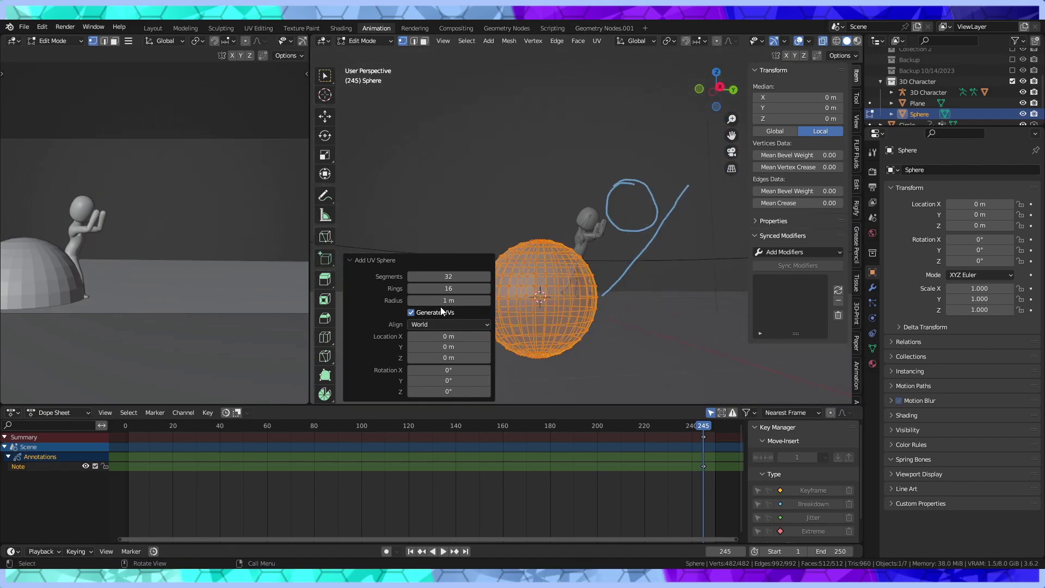
mouse_move(444, 300)
mouse_down()
mouse_move(421, 302)
mouse_move(439, 300)
mouse_up()
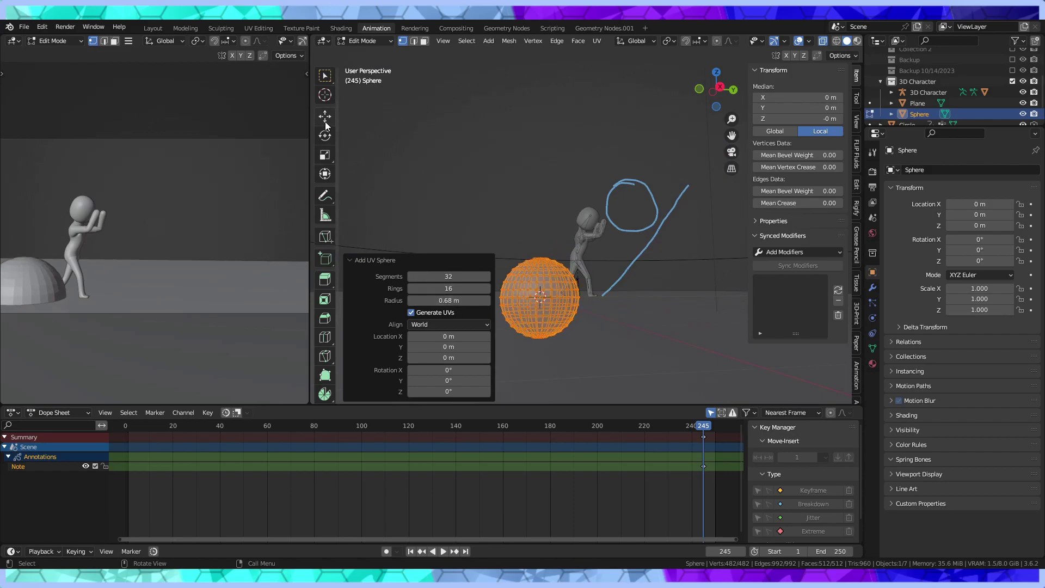
click(374, 41)
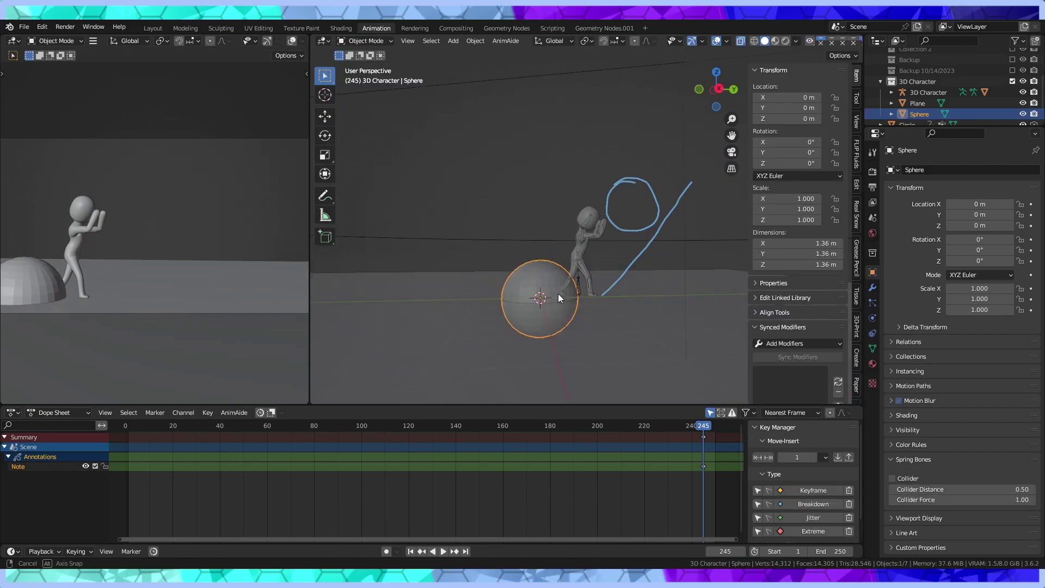
Lift the sphere up toward the character's outstretched hands with the Move tool
mouse_move(558, 293)
middle_down()
mouse_move(631, 329)
mouse_move(479, 293)
middle_up()
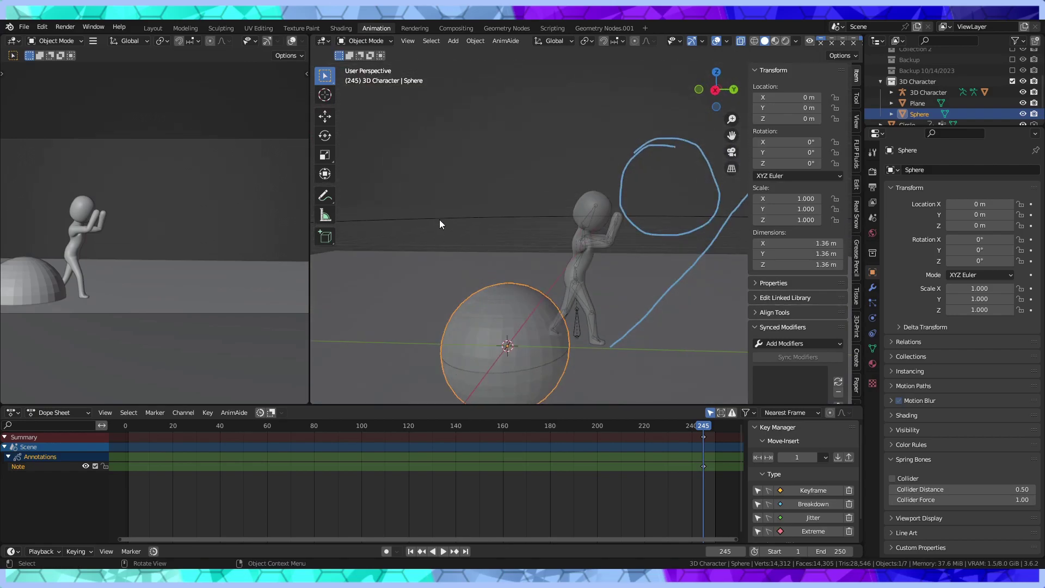
click(324, 118)
drag(514, 335, 642, 190)
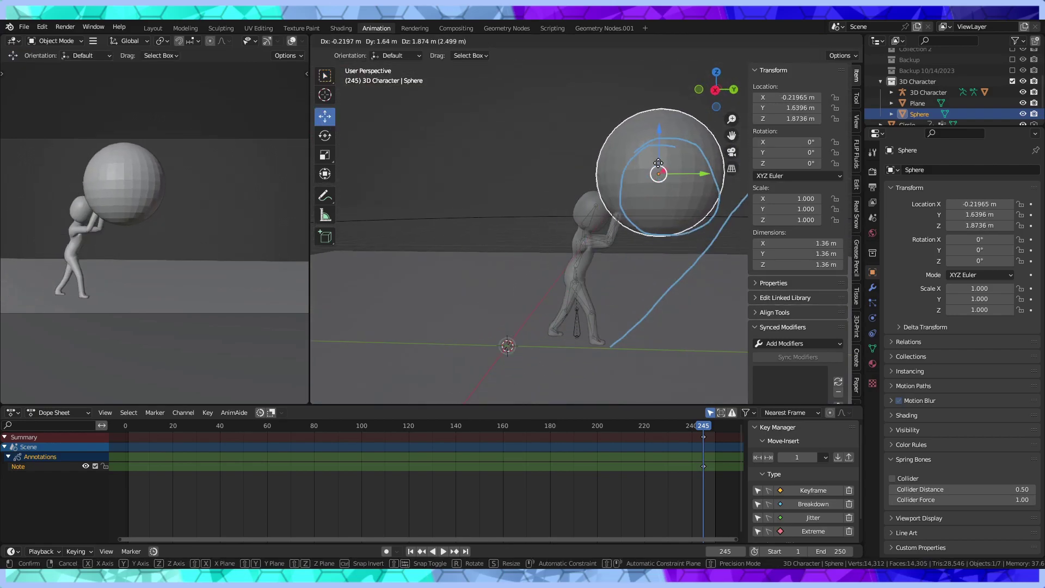
mouse_move(642, 187)
middle_down()
mouse_move(538, 227)
mouse_move(439, 233)
mouse_move(367, 198)
mouse_move(478, 230)
mouse_move(570, 162)
middle_up()
Fine-tune the sphere along X and Z to about X -0.358, Y 1.782, Z 1.731 m
key(g)
key(x)
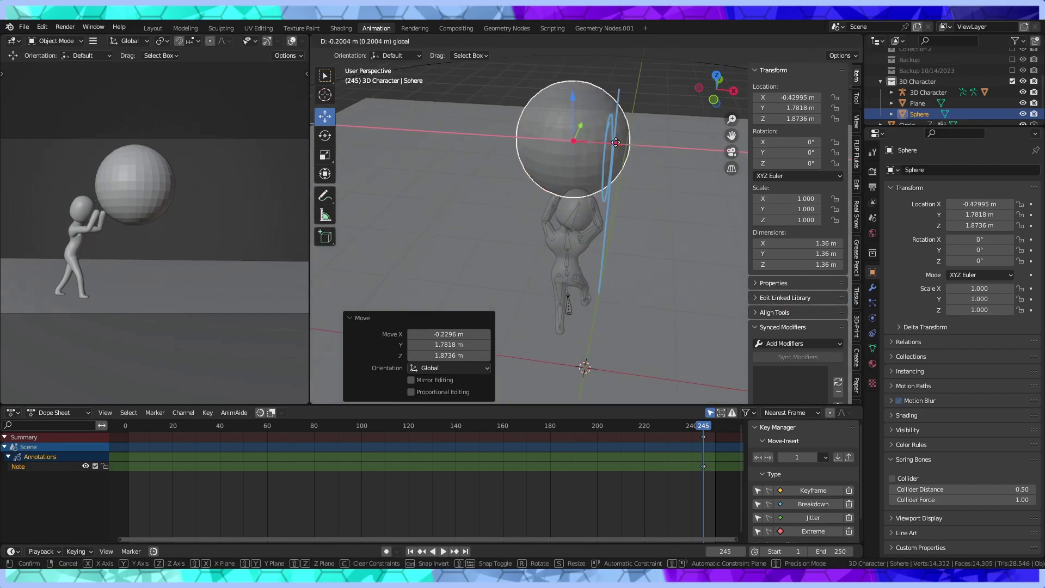
click(616, 149)
mouse_move(587, 104)
middle_down()
mouse_move(563, 102)
mouse_move(618, 125)
mouse_move(582, 210)
mouse_move(599, 254)
mouse_move(831, 224)
mouse_move(282, 182)
middle_up()
key(g)
key(z)
click(654, 131)
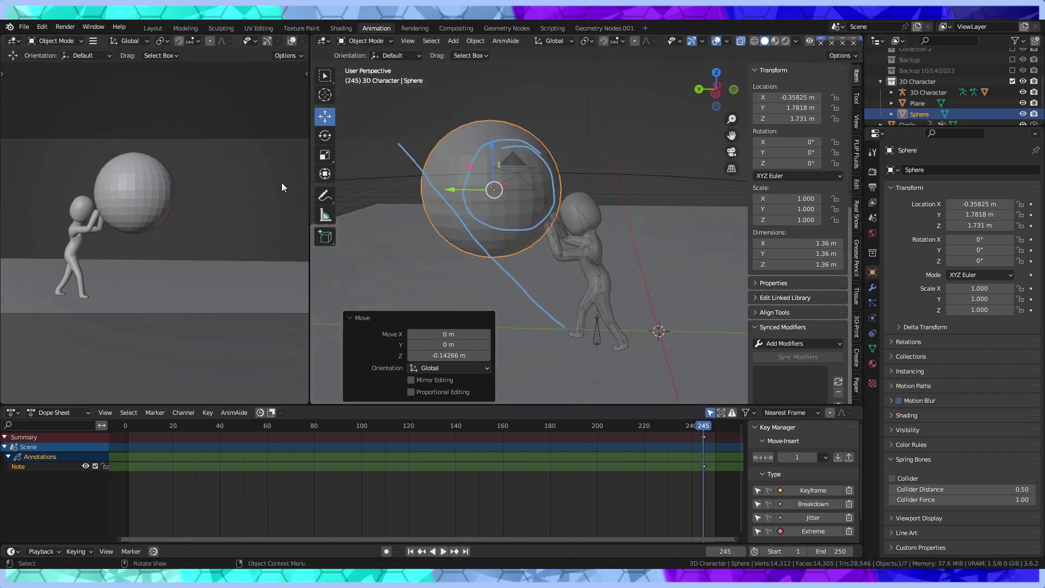
scroll(368, 199, up, 3)
scroll(469, 194, up, 5)
mouse_move(469, 194)
middle_down()
mouse_move(537, 198)
mouse_move(500, 171)
mouse_move(439, 162)
middle_up()
Frame the boulder sphere, apply Shade Smooth, and deselect it to inspect the shading
mouse_move(554, 178)
middle_down()
mouse_move(577, 184)
mouse_move(485, 204)
middle_up()
key(KP_Decimal)
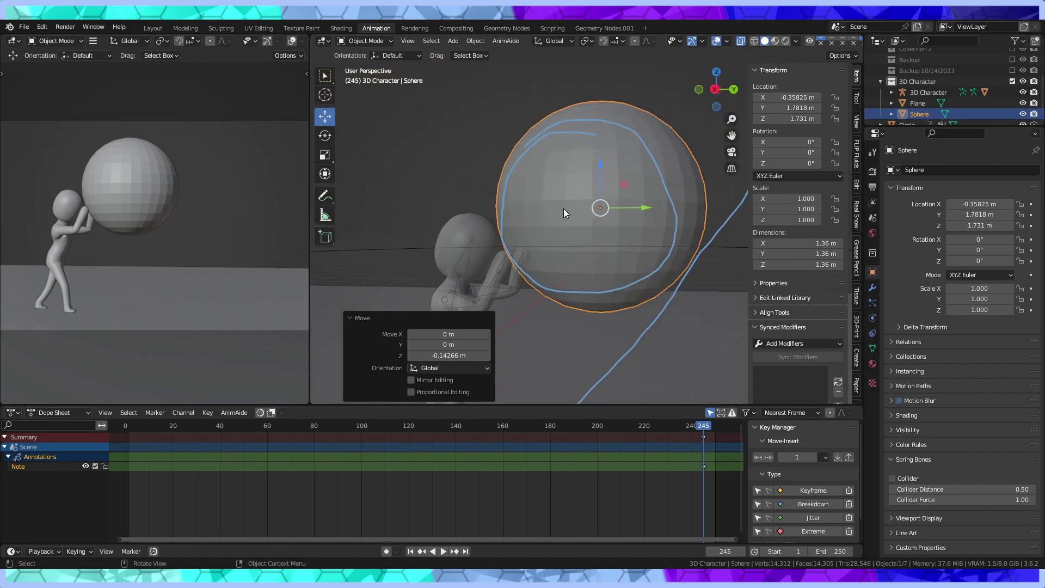
click(453, 41)
mouse_move(475, 41)
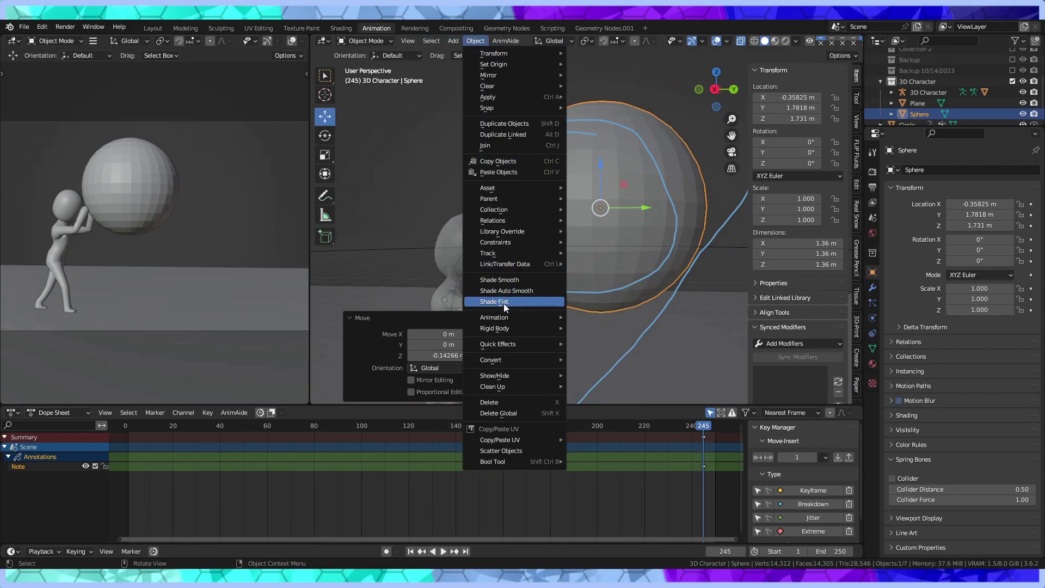
click(505, 280)
click(448, 143)
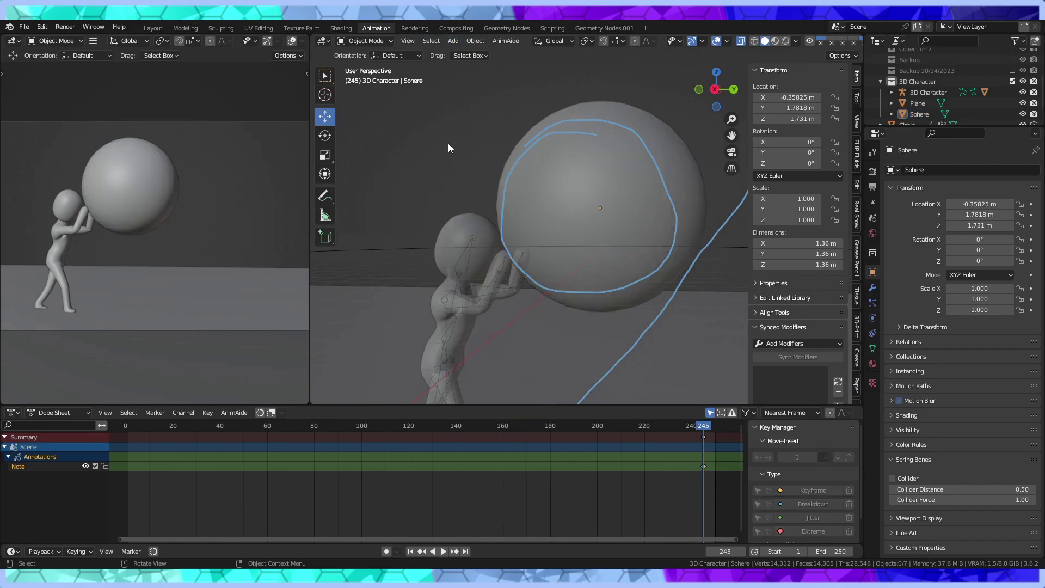
mouse_move(448, 143)
middle_down()
mouse_move(645, 142)
mouse_move(644, 156)
middle_up()
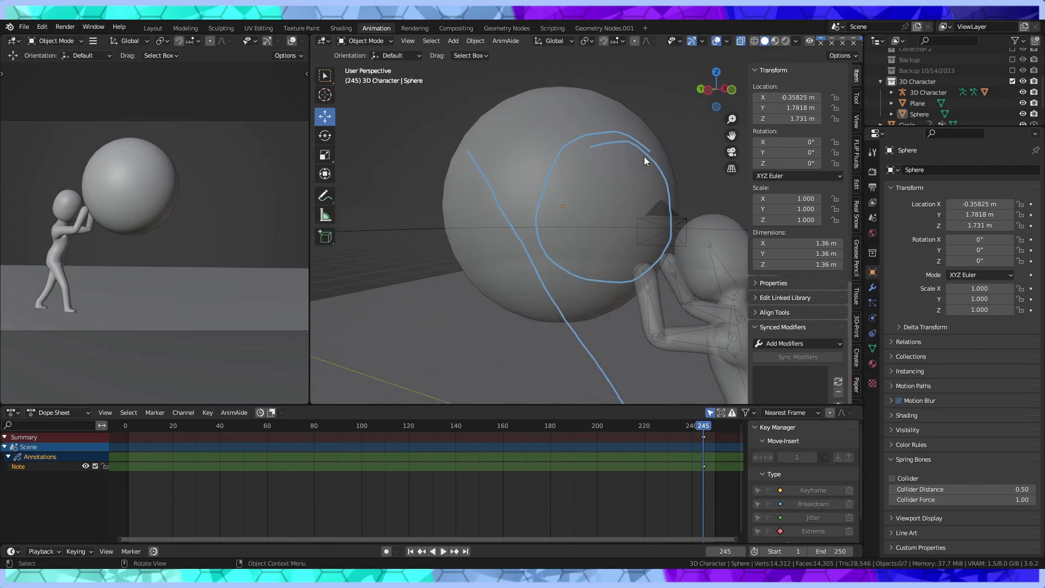
scroll(517, 155, down, 3)
scroll(511, 155, down, 1)
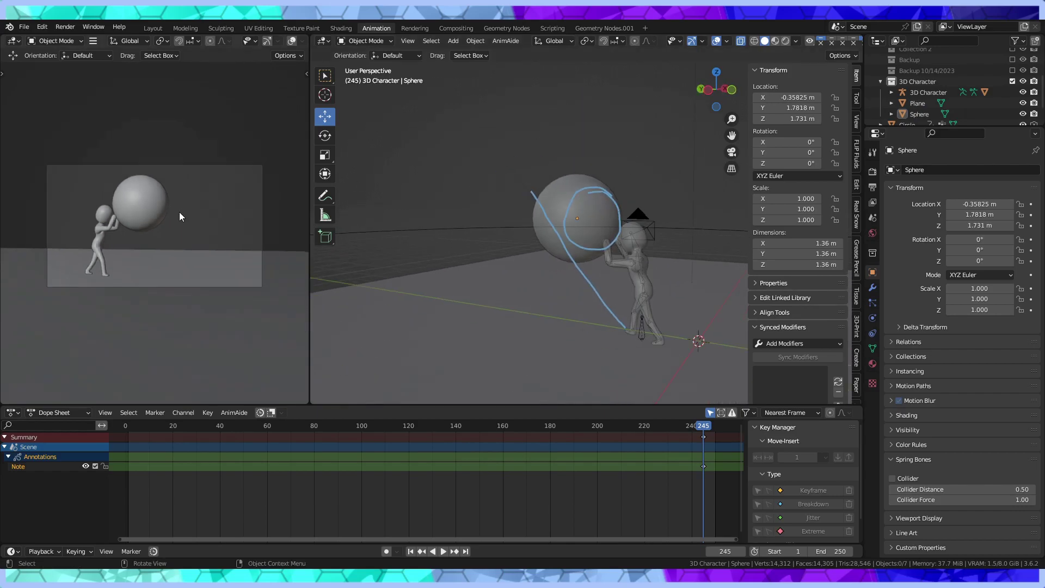
scroll(179, 212, down, 2)
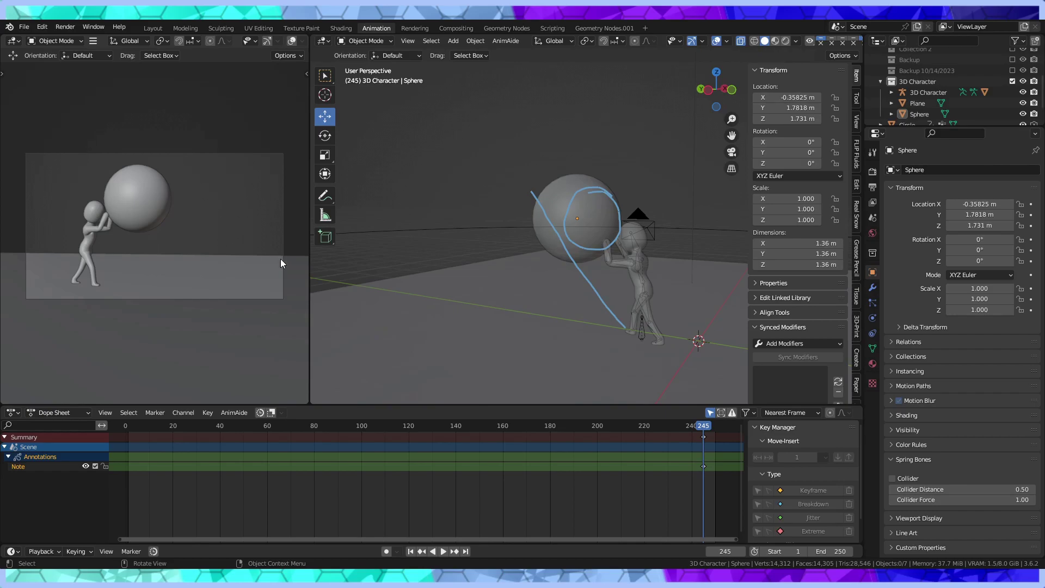
mouse_move(583, 259)
middle_down()
mouse_move(557, 182)
mouse_move(541, 209)
middle_up()
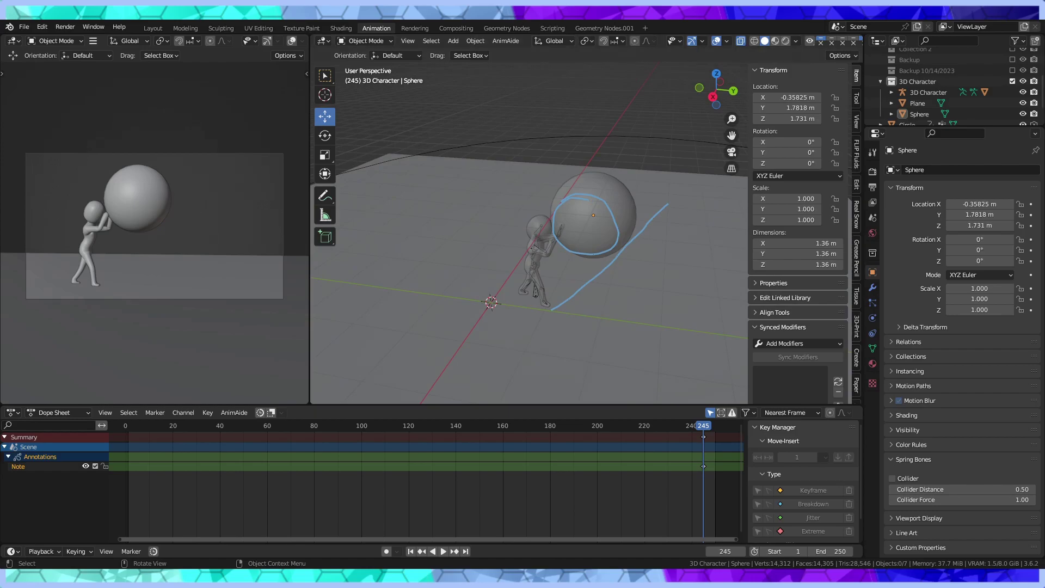
middle_drag(538, 186, 561, 178)
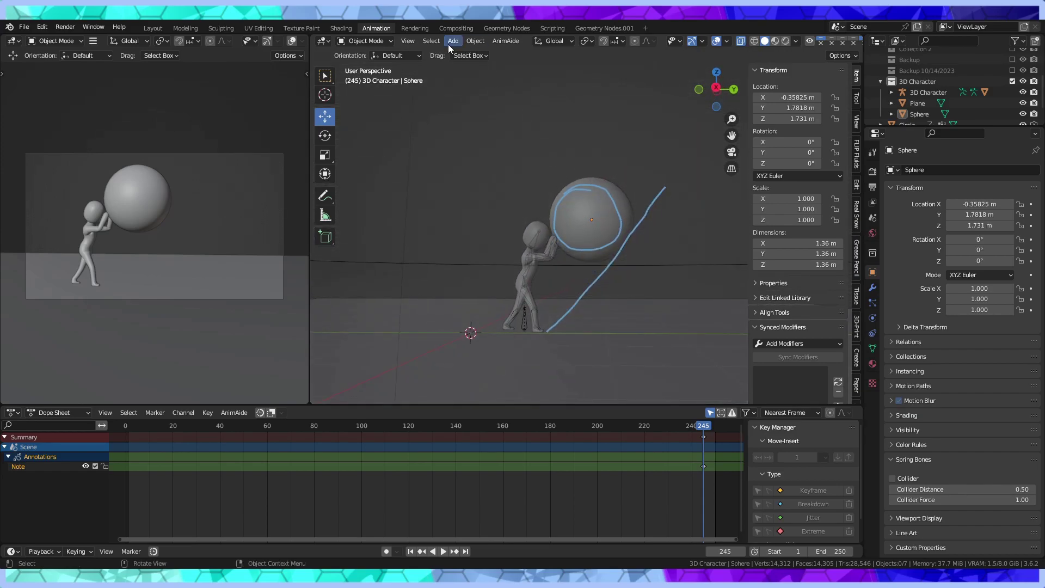
Add a surface Wedge at the scene origin from Add > Surface
click(434, 42)
mouse_move(452, 41)
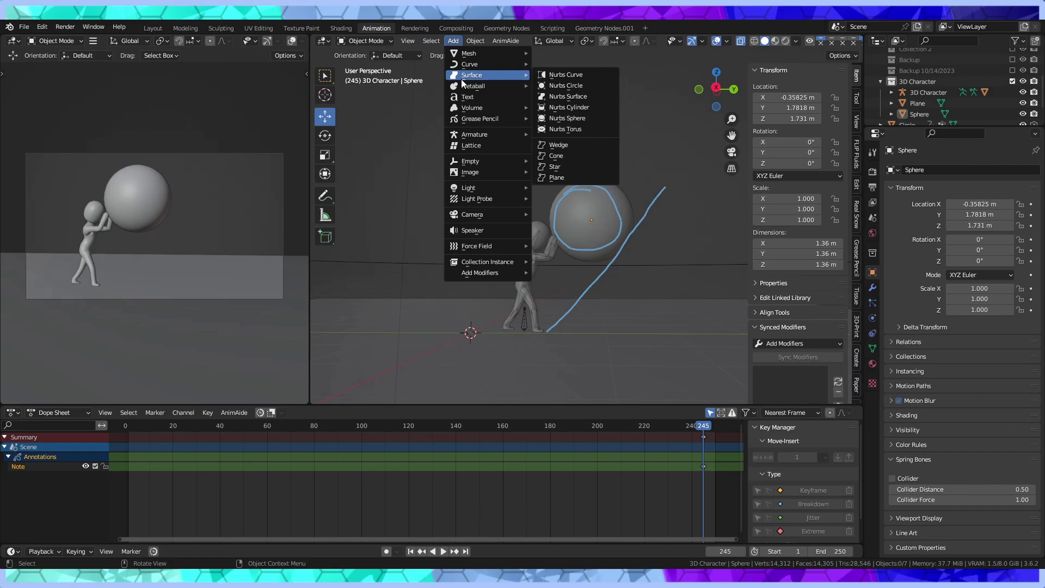
mouse_move(474, 86)
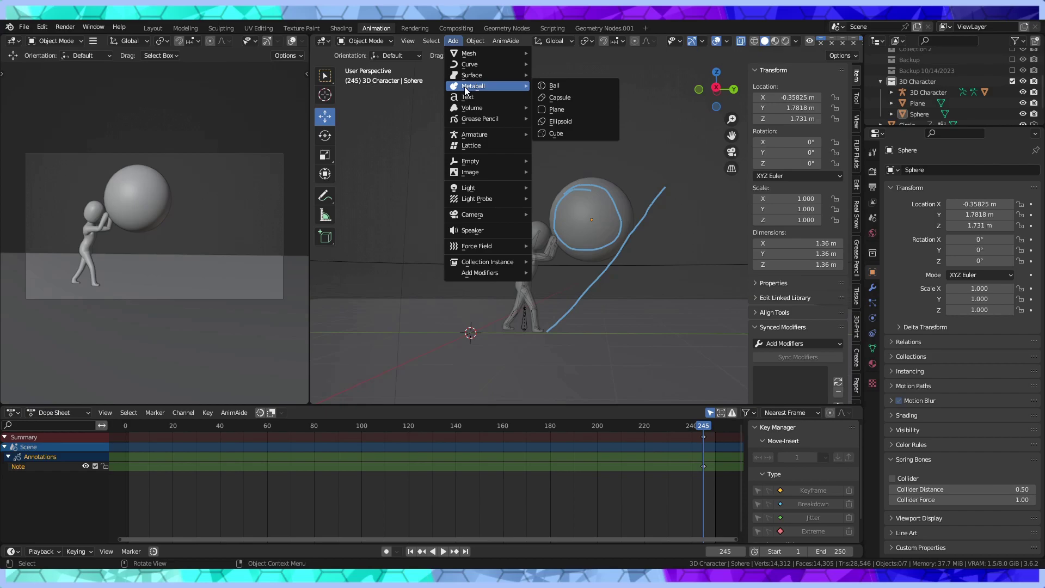
click(436, 99)
click(465, 42)
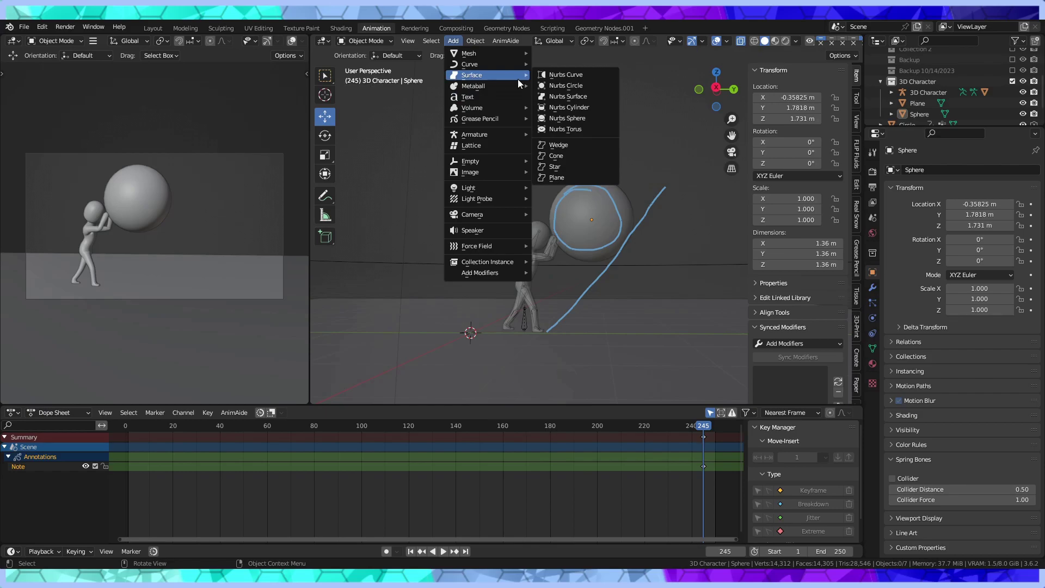
click(556, 146)
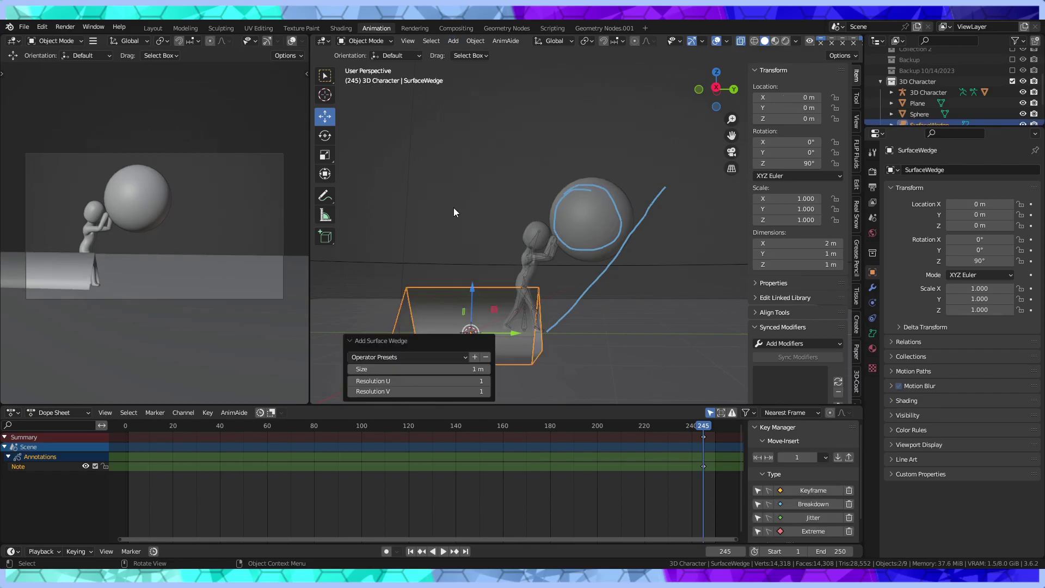
mouse_move(453, 207)
middle_down()
mouse_move(533, 215)
mouse_move(587, 194)
mouse_move(566, 214)
mouse_move(394, 230)
mouse_move(482, 233)
mouse_move(459, 233)
middle_up()
Set the wedge's Size to 6 m in the Add Surface Wedge panel
scroll(459, 233, down, 2)
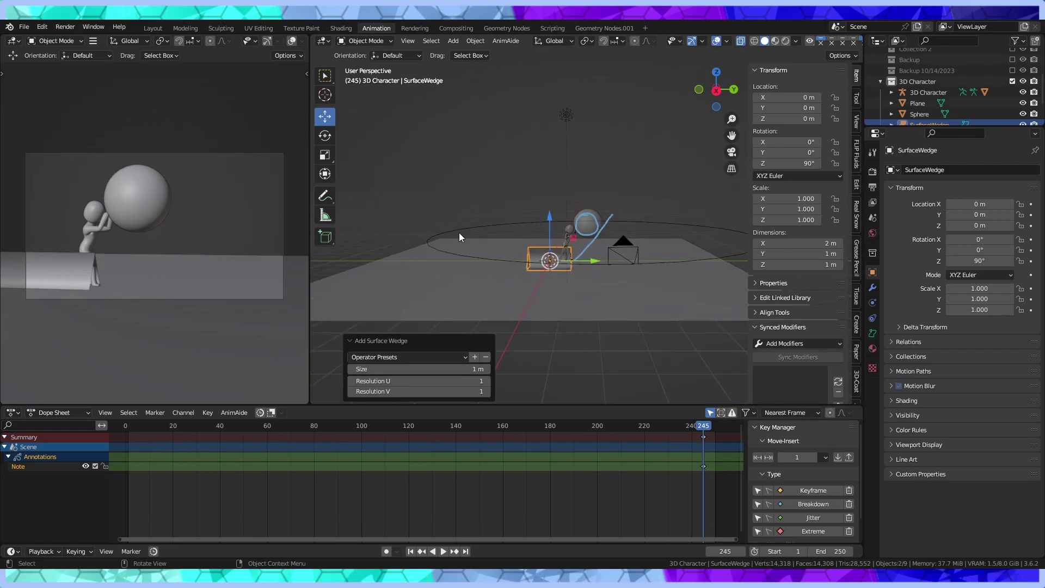
scroll(468, 233, down, 2)
scroll(470, 229, up, 2)
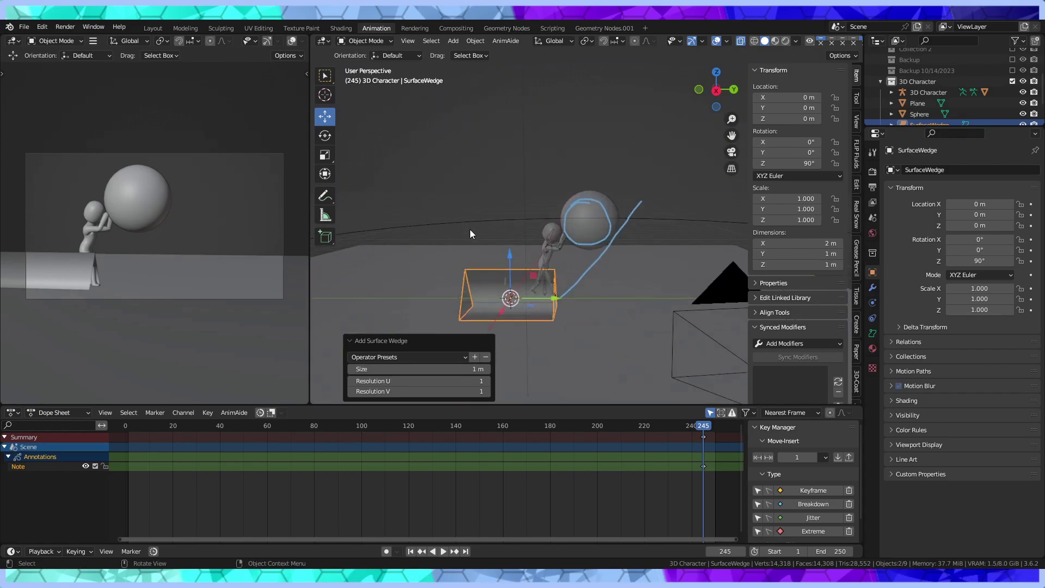
mouse_move(401, 369)
mouse_down()
mouse_move(553, 231)
mouse_move(435, 234)
mouse_up()
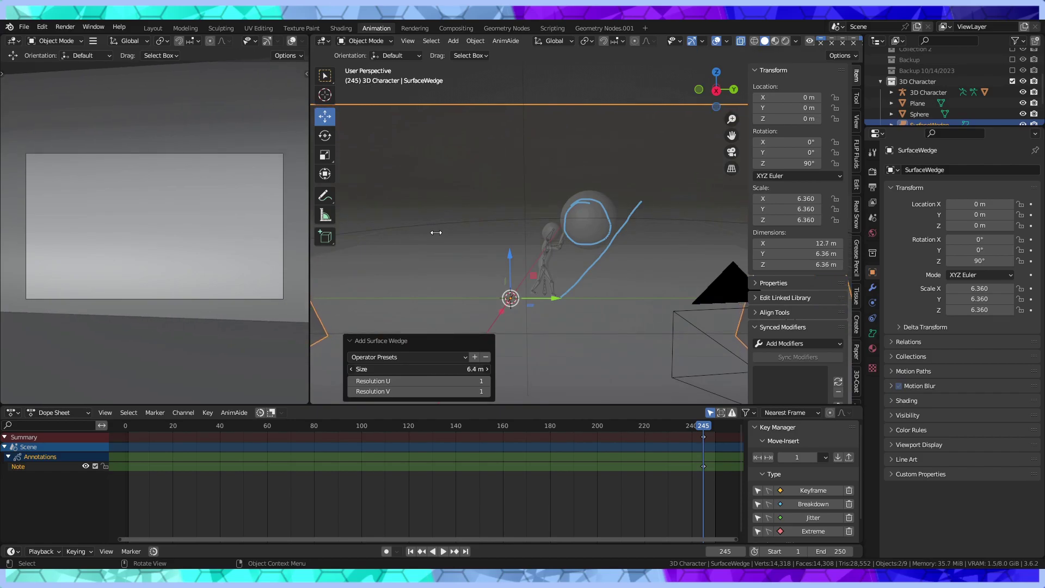
drag(435, 234, 415, 235)
scroll(525, 312, down, 2)
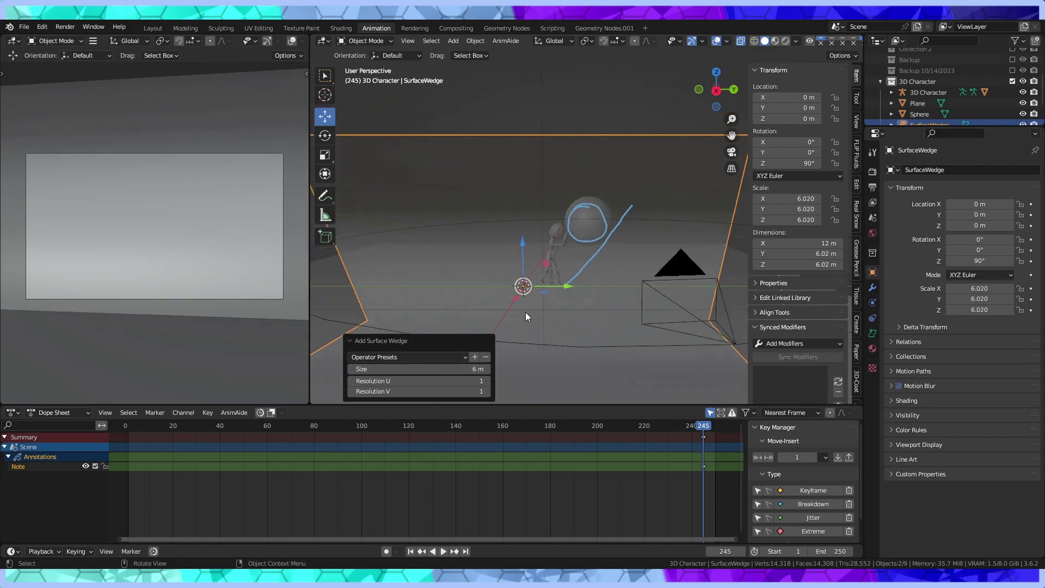
scroll(580, 266, down, 2)
Rotate the wedge -89.4° around Z
click(325, 154)
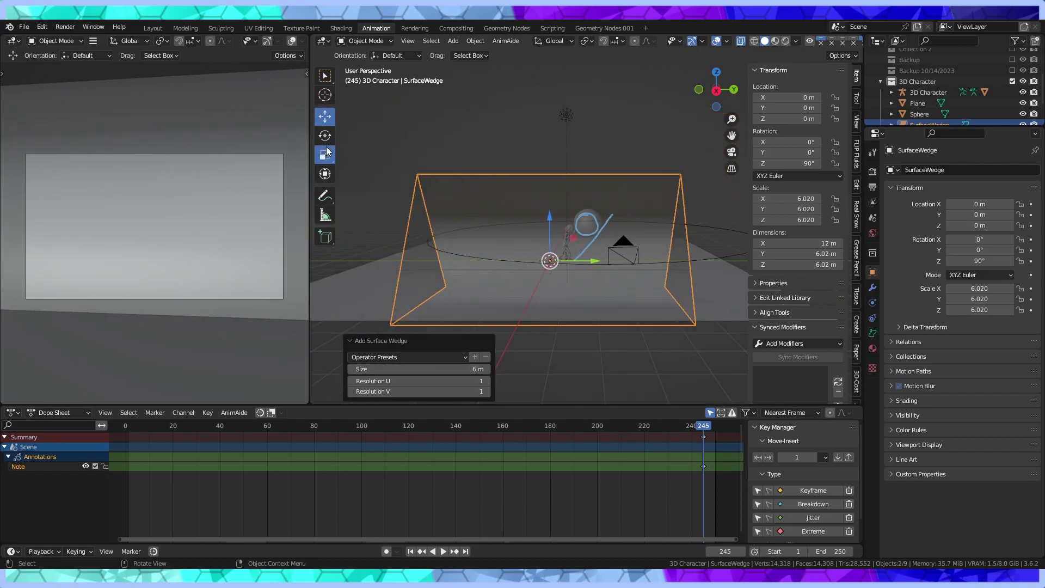
middle_drag(358, 166, 547, 275)
click(325, 135)
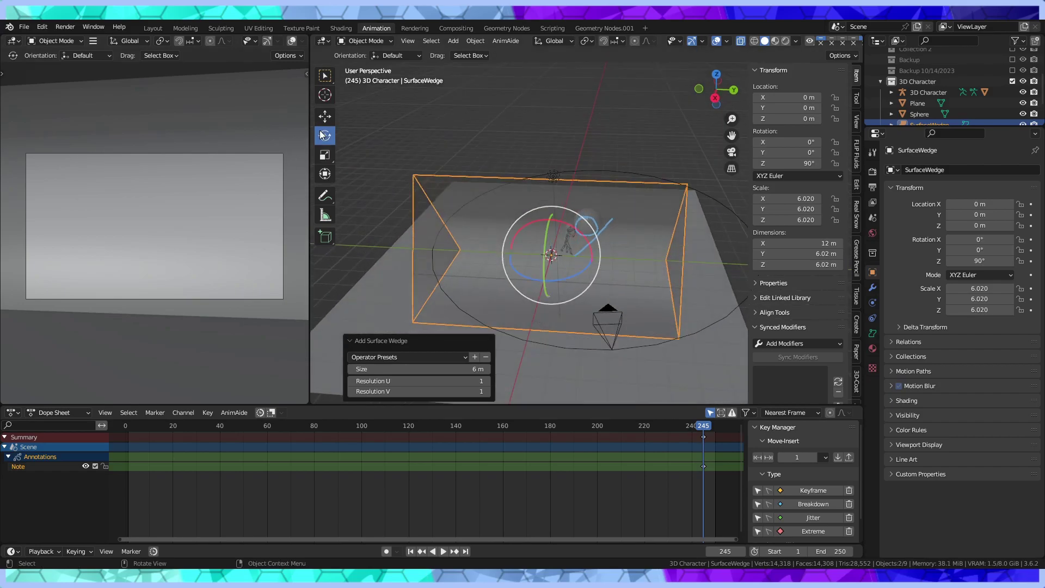
drag(589, 286, 489, 286)
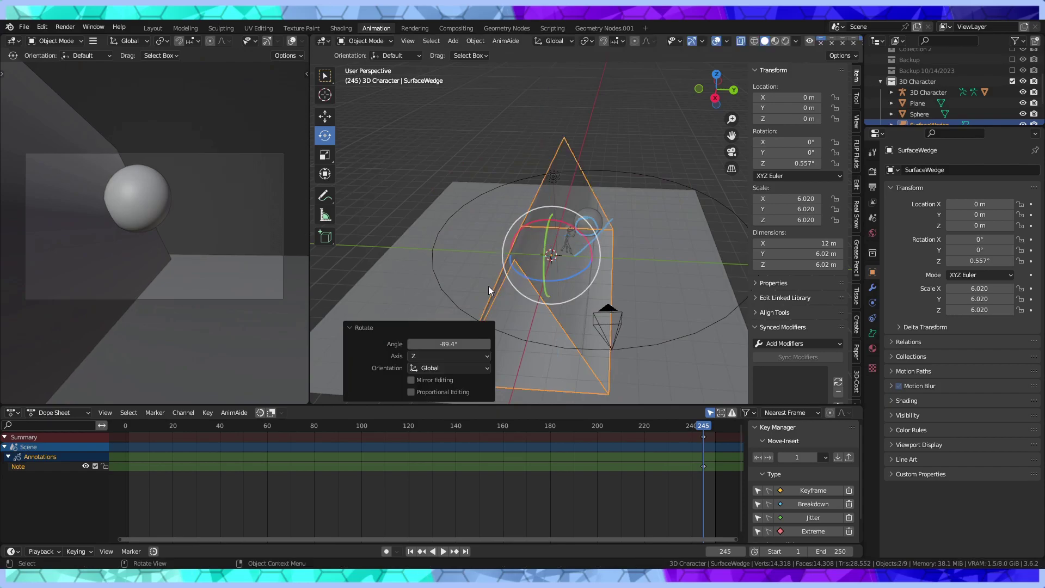
Scale the wedge to 0.333 along X, narrowing it to a third
click(325, 155)
middle_drag(652, 227, 645, 257)
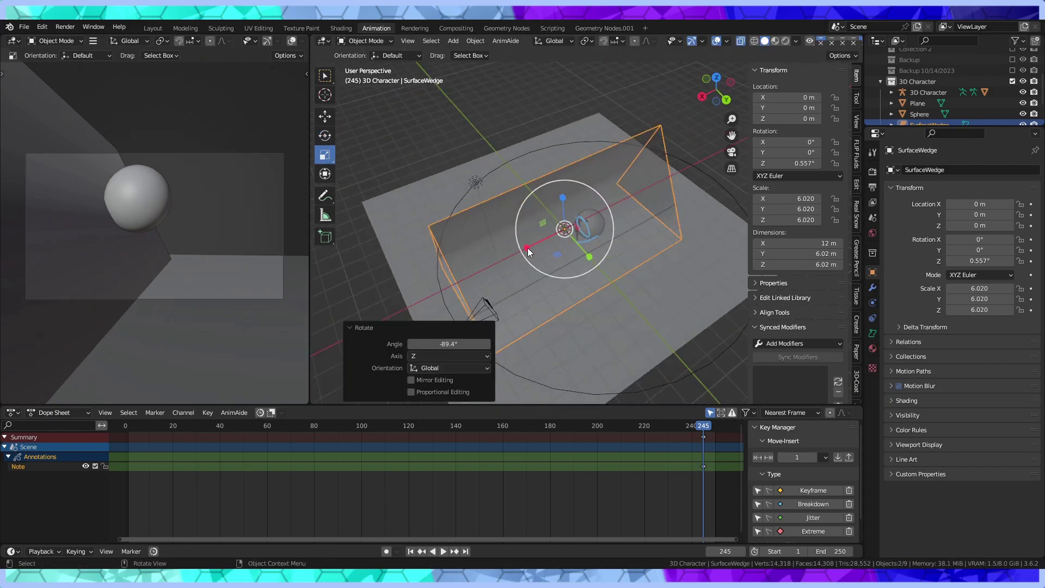
drag(528, 247, 550, 240)
middle_drag(626, 234, 649, 227)
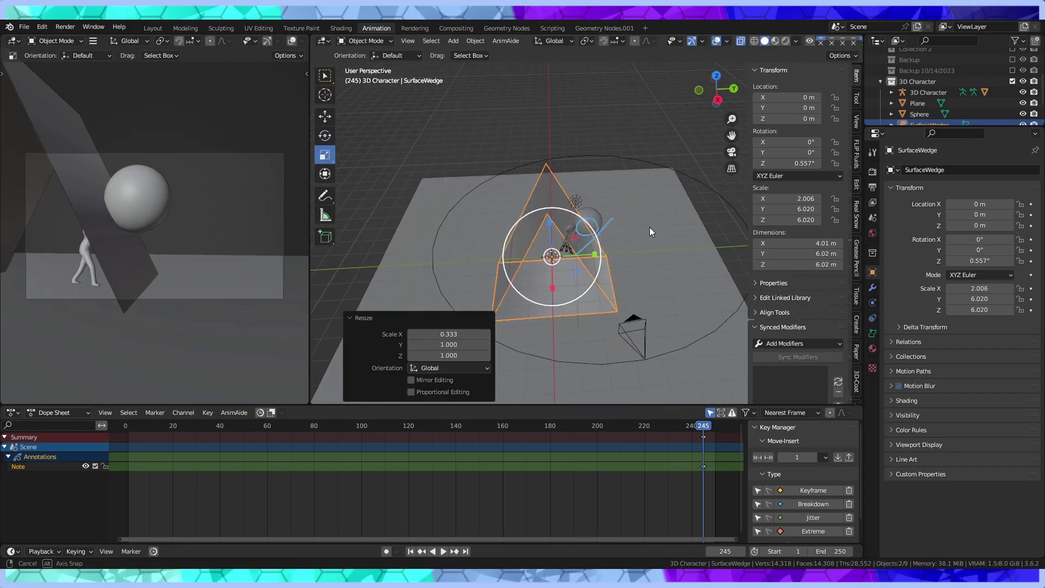
Move the wedge along Y to 3.7183 m
click(325, 116)
drag(596, 256, 676, 253)
middle_drag(677, 253, 438, 297)
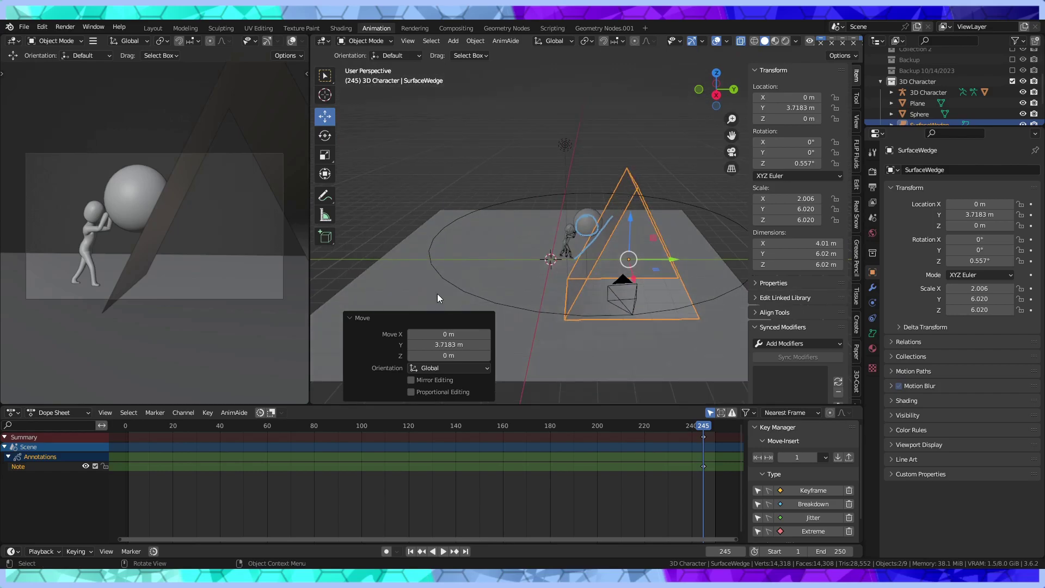
click(366, 41)
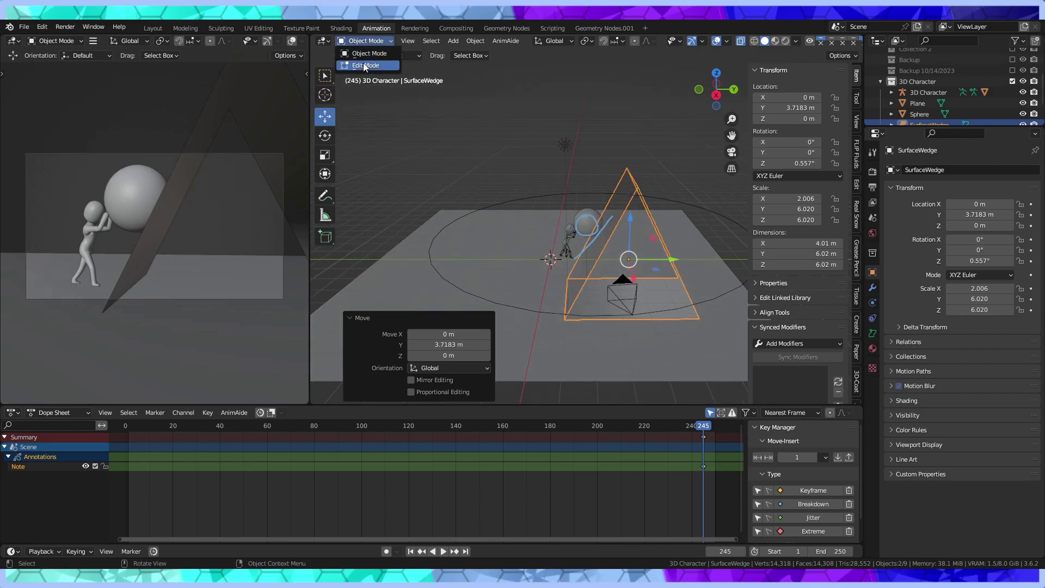
In Edit Mode, move the wedge's top control points to a height of 2.5075 m
click(365, 66)
middle_drag(580, 196, 609, 194)
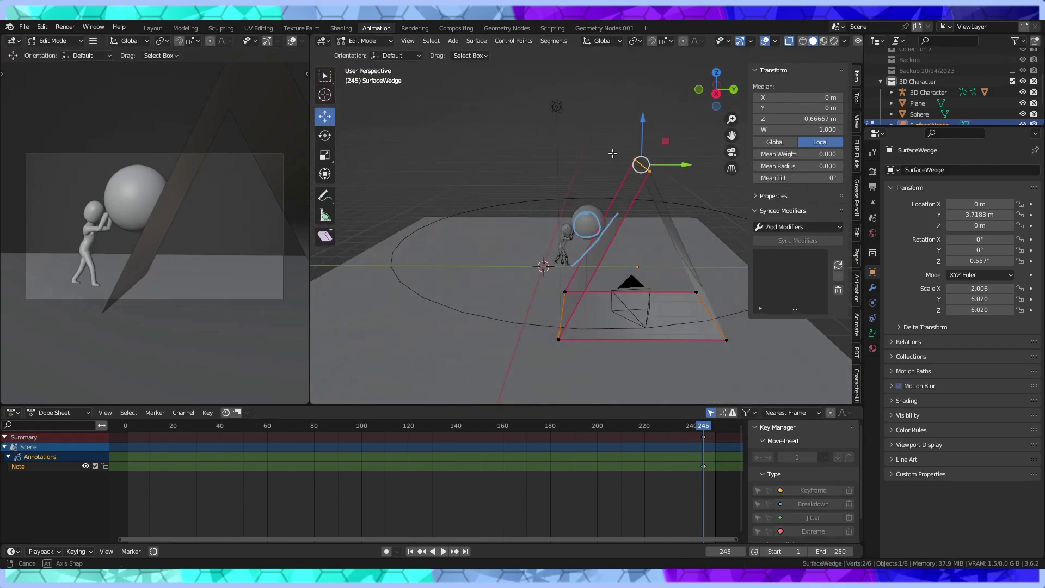
drag(643, 119, 651, 152)
mouse_move(680, 197)
mouse_down()
mouse_move(753, 195)
mouse_move(740, 194)
mouse_up()
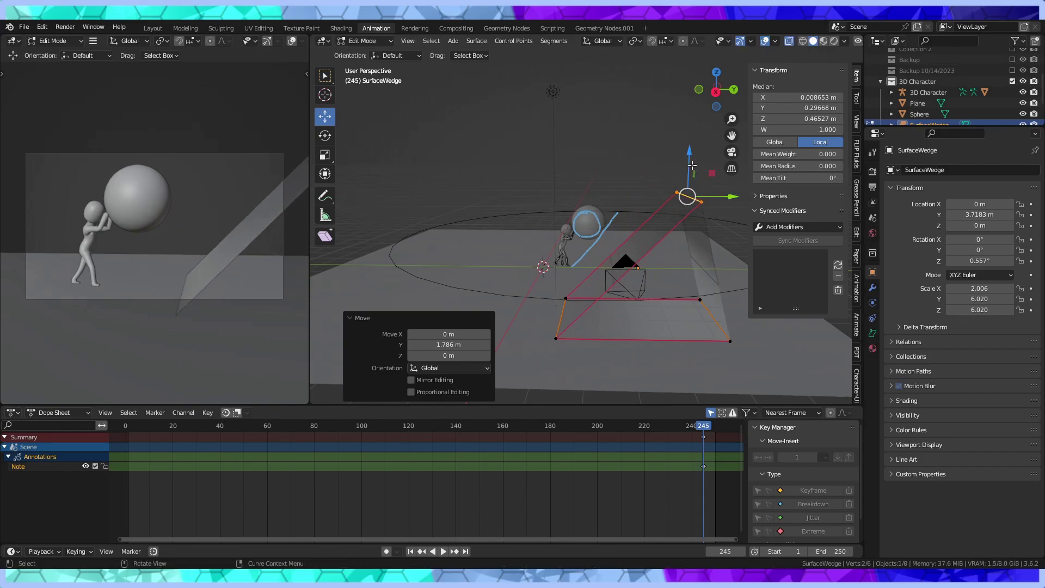
click(687, 109)
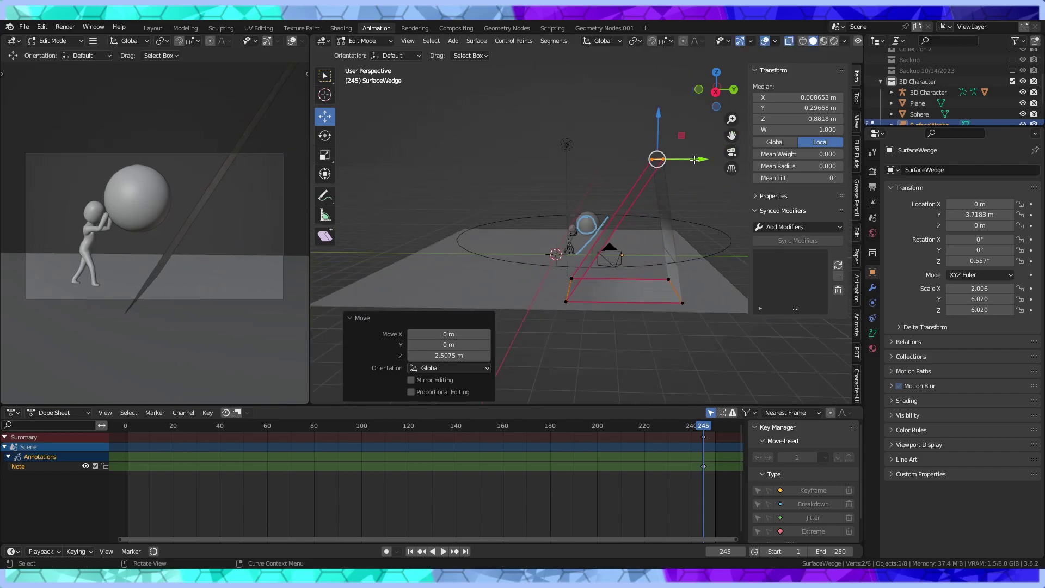
Shift the selected control point along Y and return the wedge to Object Mode
key(g)
key(y)
click(669, 202)
middle_drag(669, 202, 388, 78)
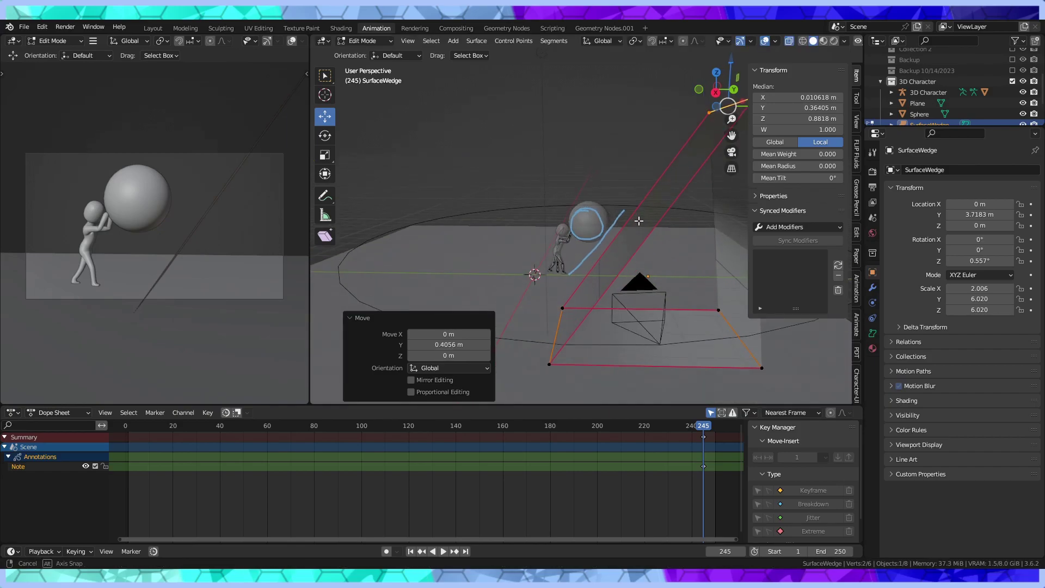
click(362, 41)
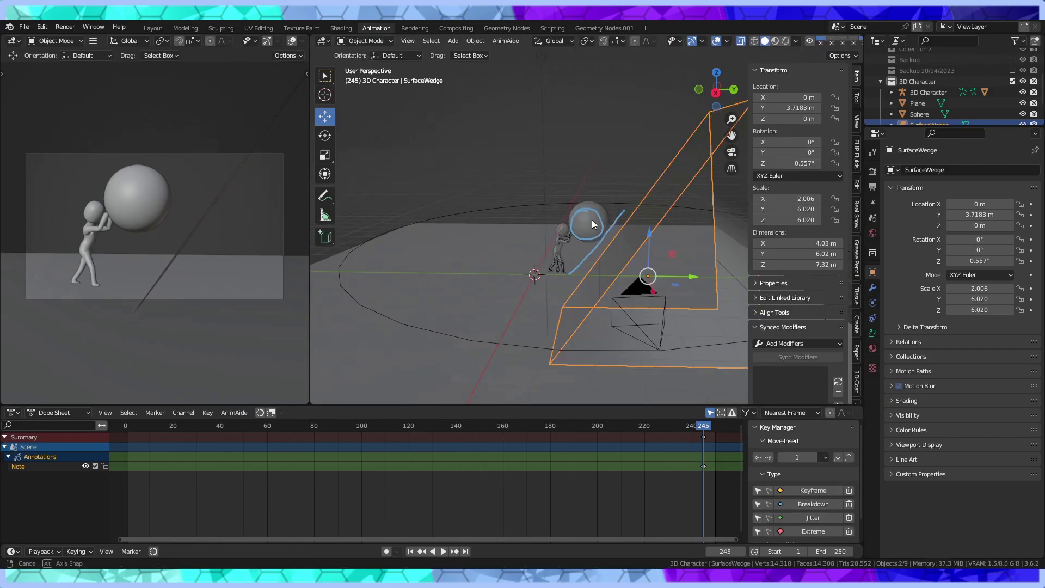
Slide the wedge ramp to X -0.4262 m, Y 2.9494 m, against the boulder and character
mouse_move(592, 220)
middle_down()
mouse_move(459, 231)
mouse_move(613, 286)
mouse_move(491, 301)
mouse_move(560, 250)
middle_up()
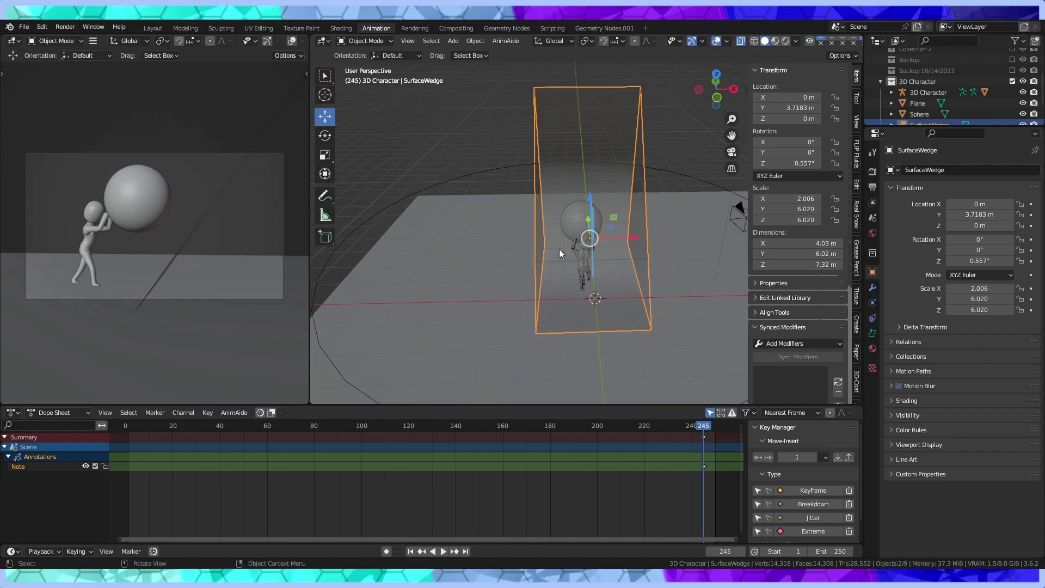
drag(639, 243, 628, 243)
mouse_move(628, 243)
middle_down()
mouse_move(713, 211)
mouse_move(482, 277)
middle_up()
drag(482, 277, 512, 274)
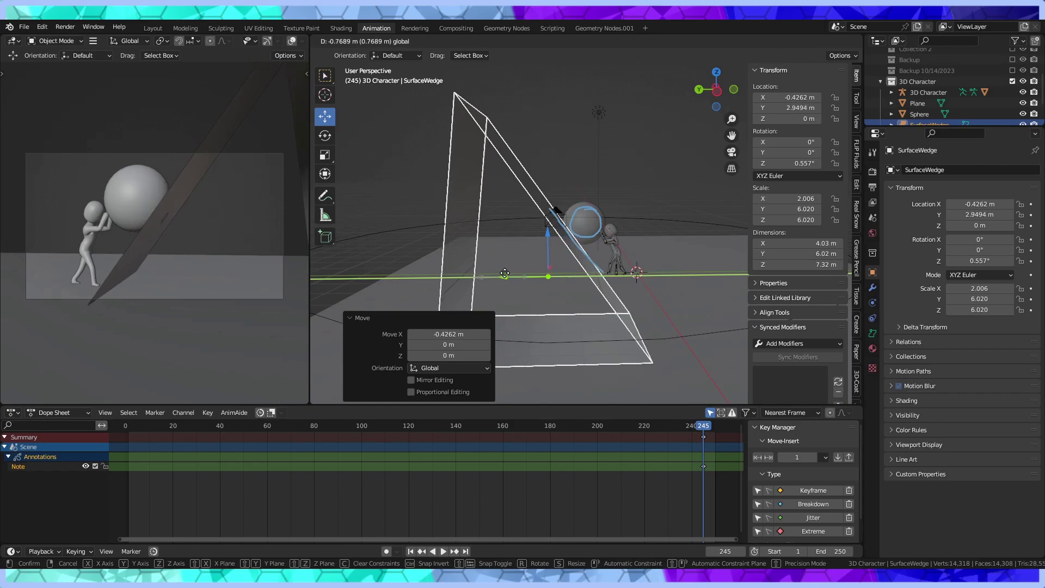
drag(512, 275, 512, 266)
mouse_move(511, 266)
middle_down()
mouse_move(584, 247)
mouse_move(517, 244)
mouse_move(591, 247)
mouse_move(596, 230)
mouse_move(410, 243)
middle_up()
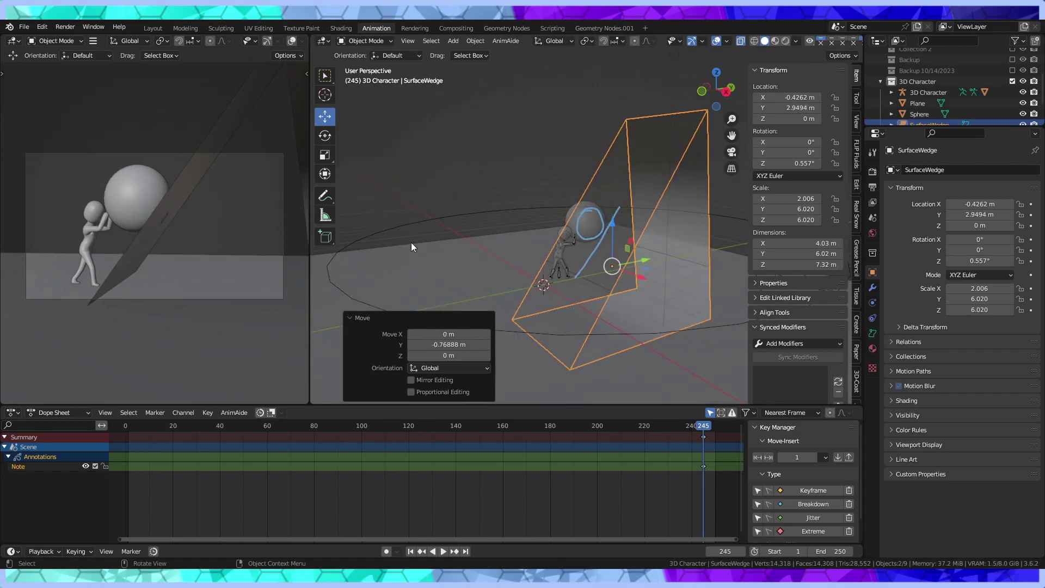
click(375, 42)
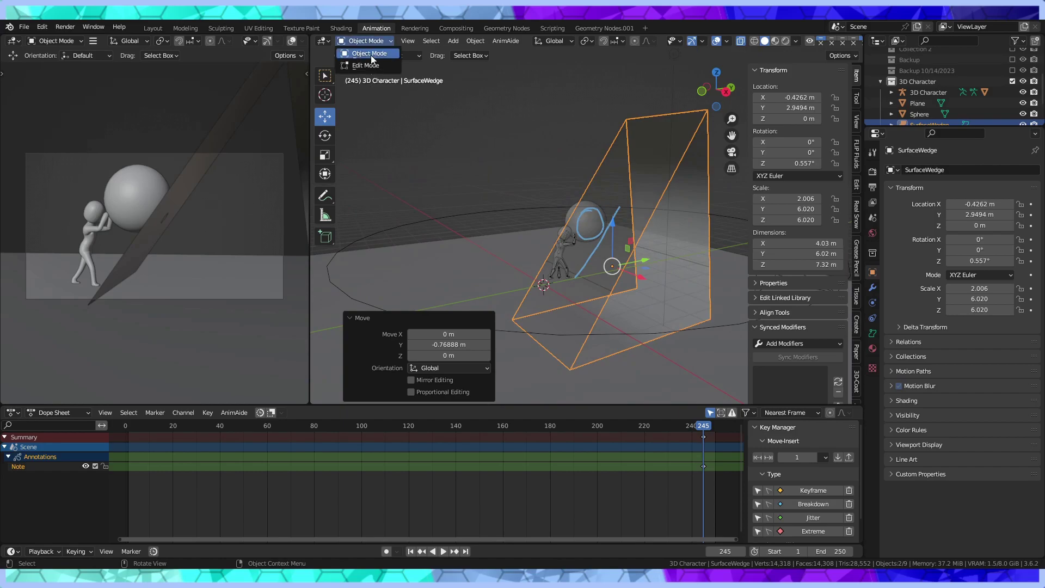
click(472, 42)
Convert the SurfaceWedge to a mesh, reselect it, and enter Edit Mode
right_click(620, 151)
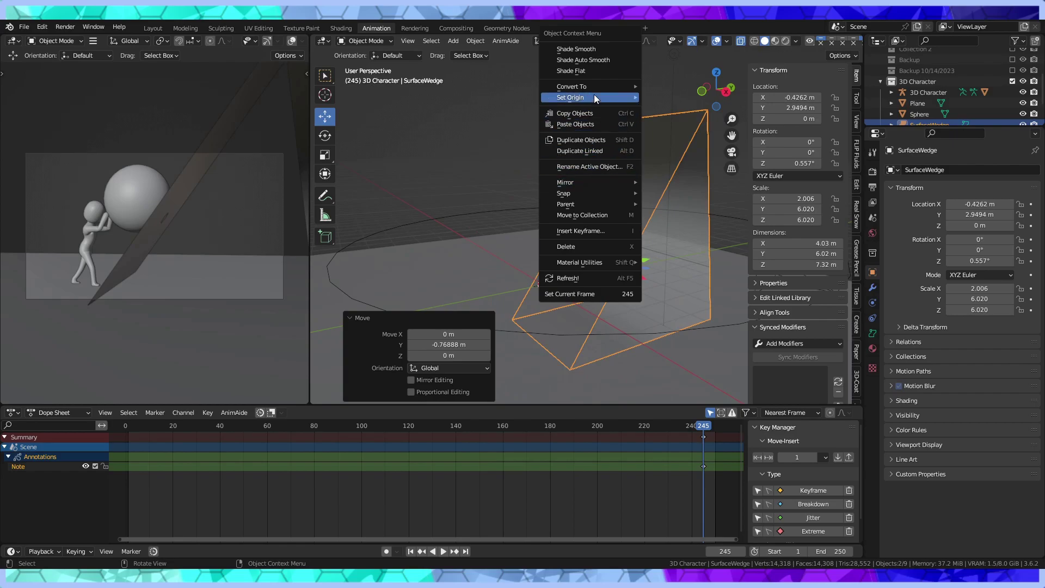
mouse_move(572, 86)
click(665, 98)
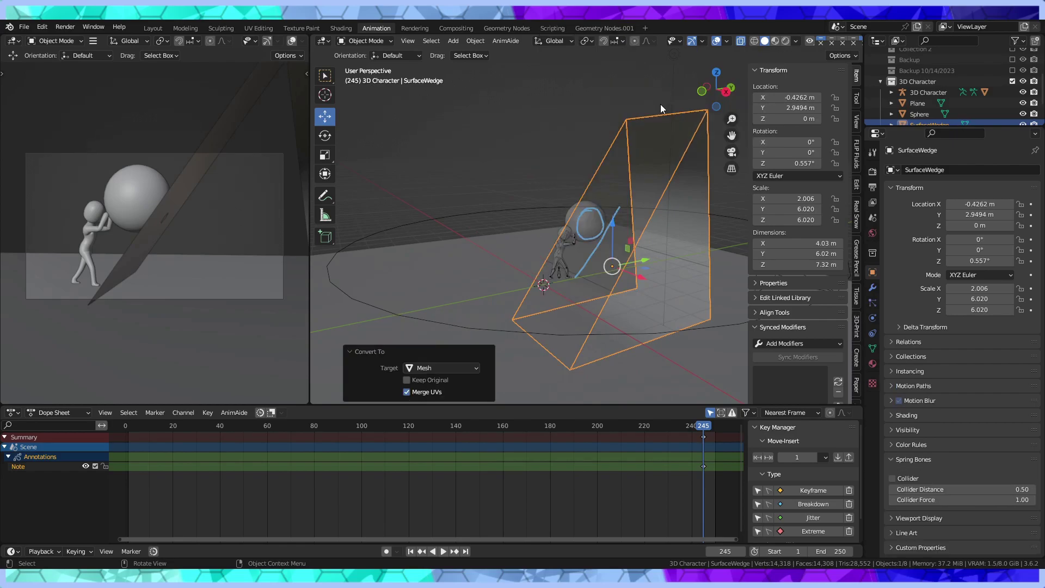
mouse_move(638, 155)
middle_down()
mouse_move(632, 208)
mouse_move(683, 207)
mouse_move(609, 184)
middle_up()
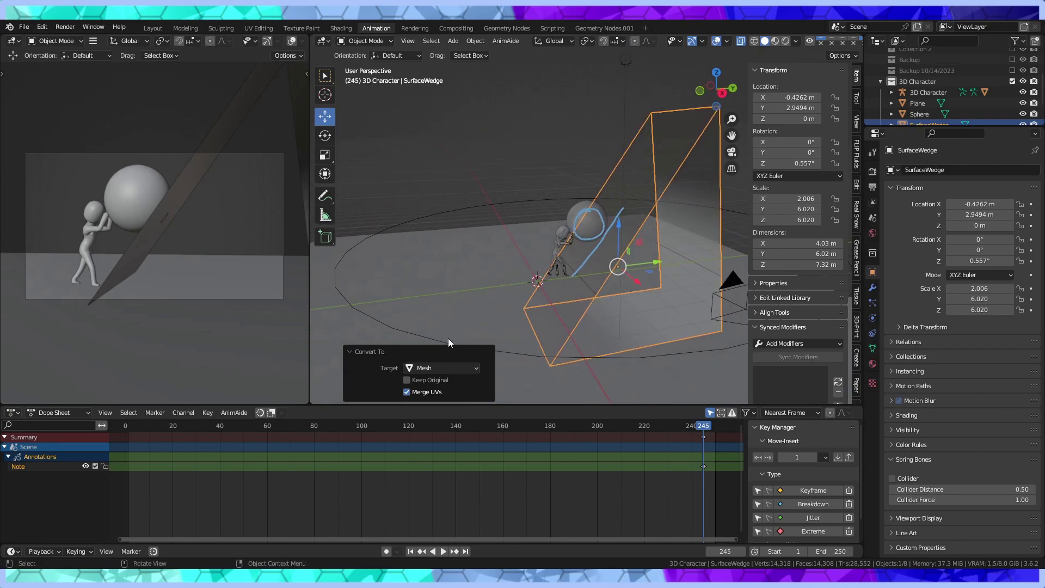
click(590, 90)
click(641, 168)
click(364, 40)
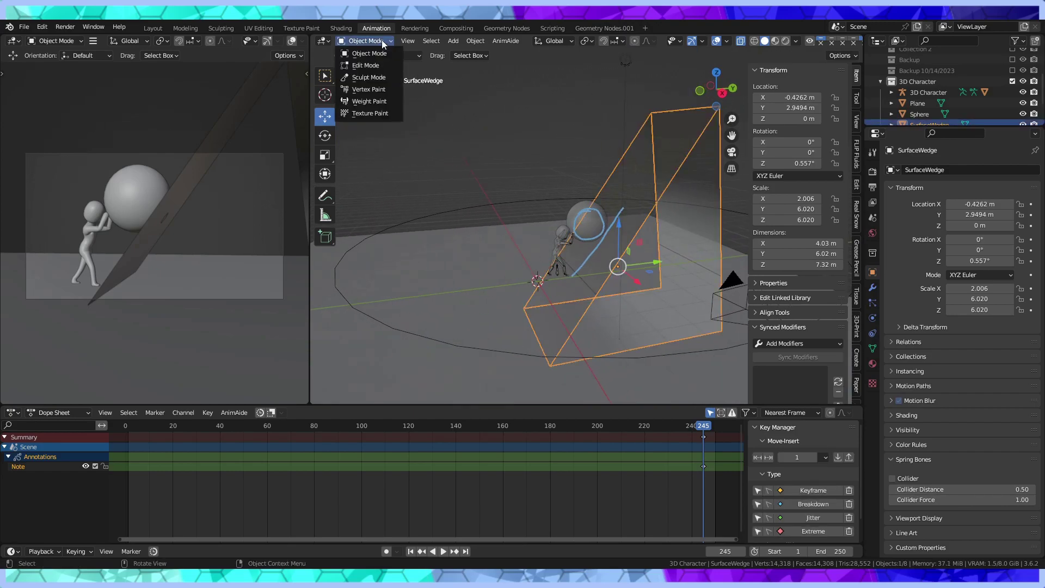
click(365, 65)
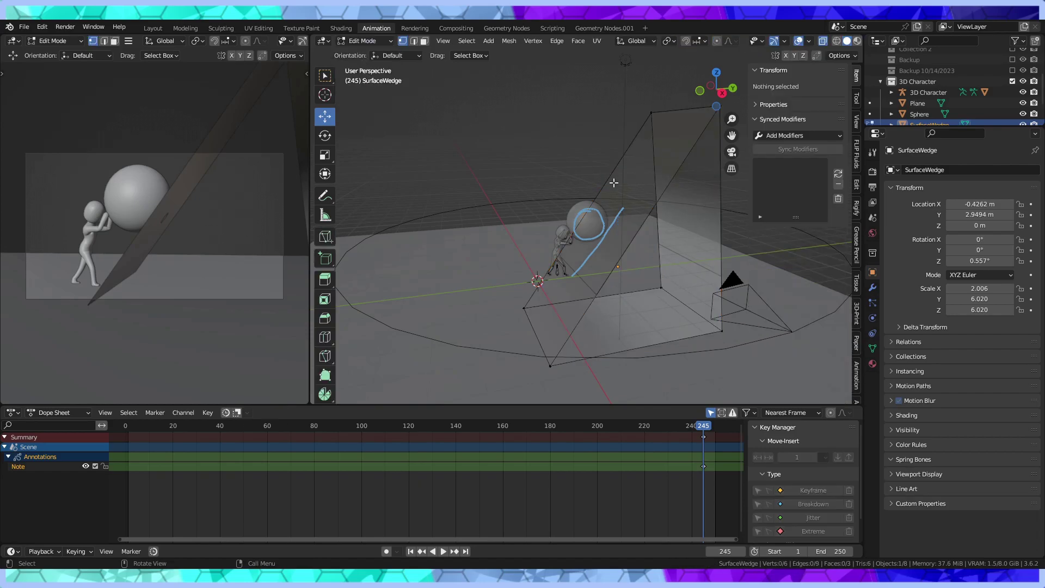
Turn off X-ray display and switch to Edge select mode
scroll(783, 43, down, 2)
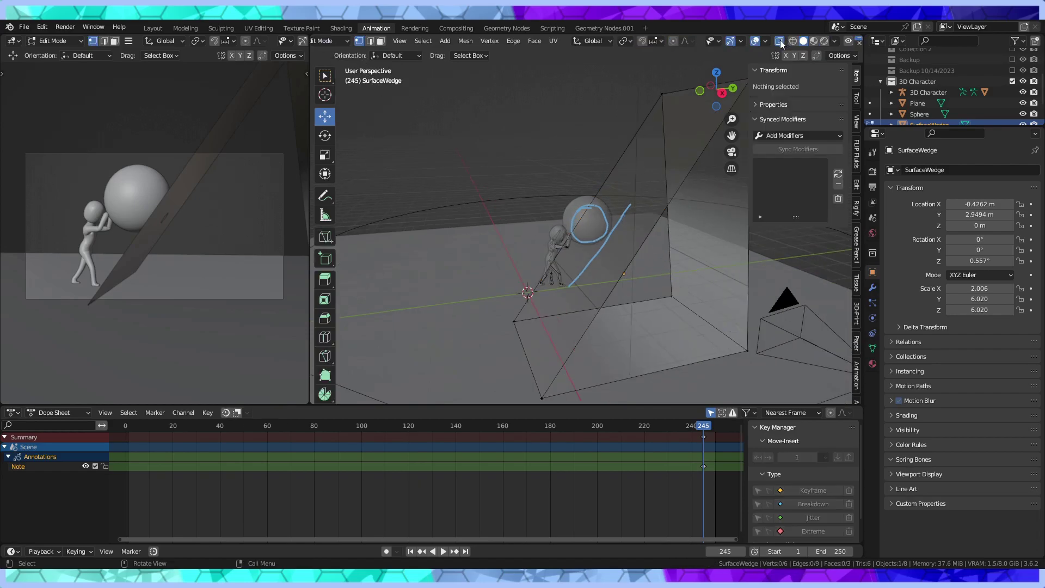
click(781, 43)
mouse_move(691, 153)
middle_down()
mouse_move(618, 179)
mouse_move(588, 178)
middle_up()
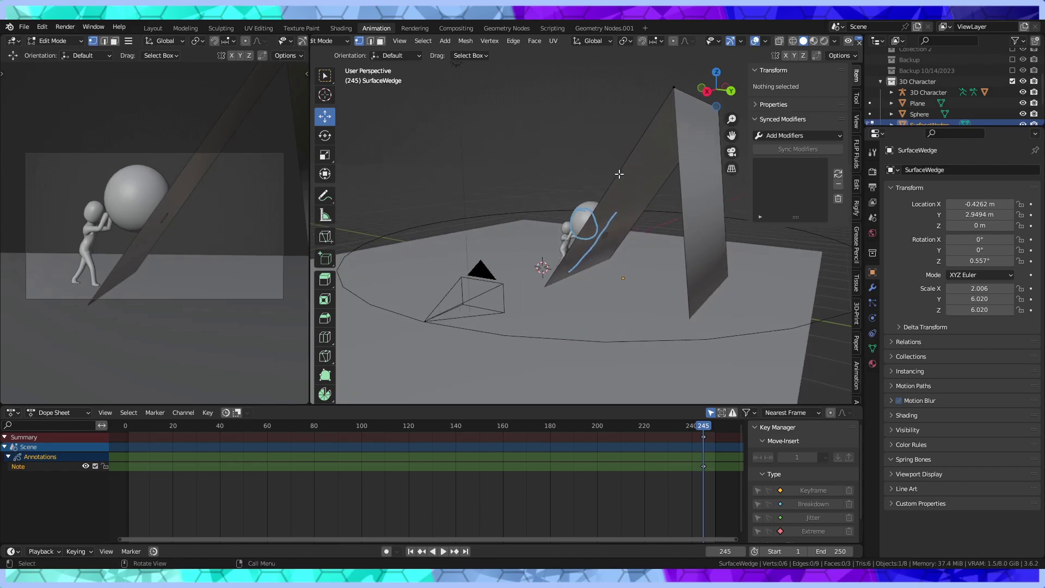
click(370, 41)
Select the three edges bordering one open triangular side of the wedge
click(628, 178)
shift+click(675, 192)
mouse_move(675, 192)
middle_down()
mouse_move(639, 278)
mouse_move(682, 303)
mouse_move(643, 256)
middle_up()
shift+click(639, 278)
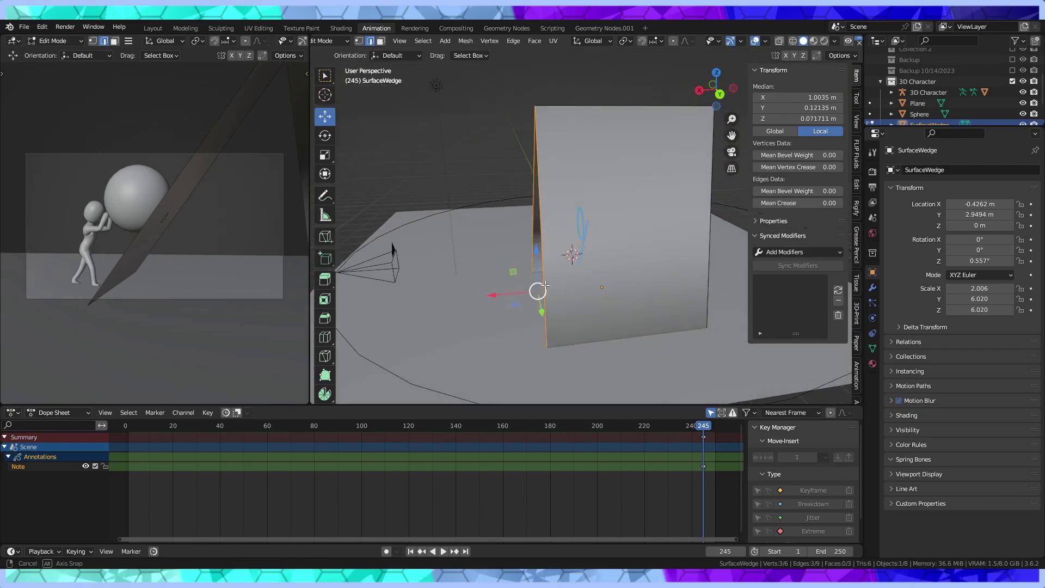
Fill the selected edges with a face using Face > Fill
click(442, 41)
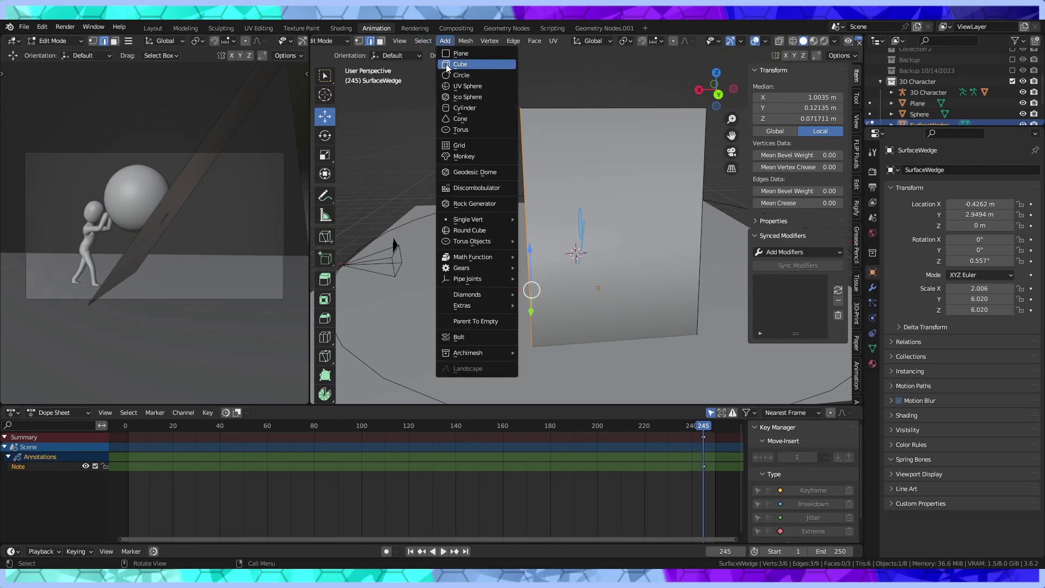
key(Escape)
click(461, 42)
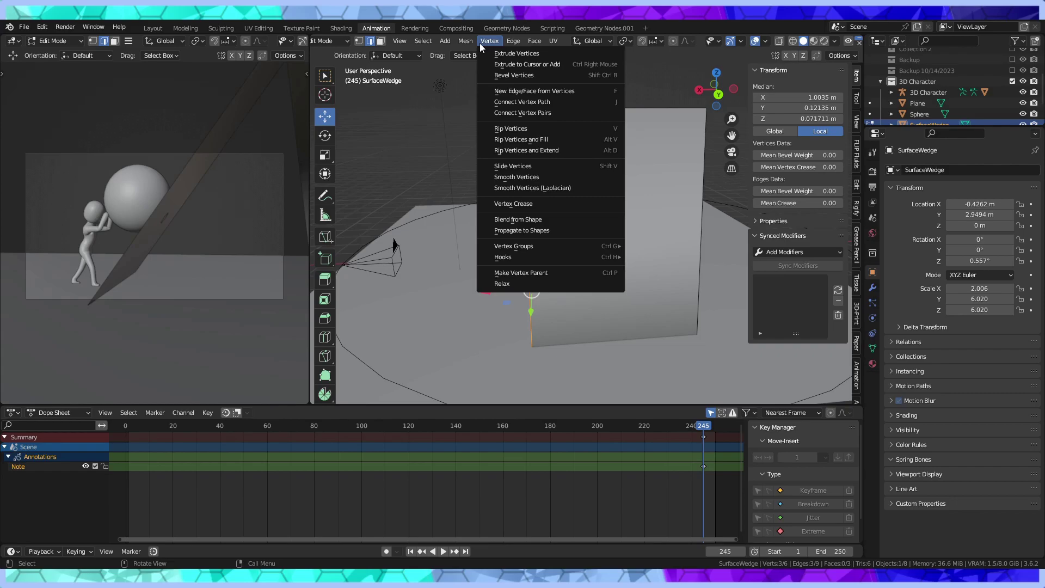
click(514, 41)
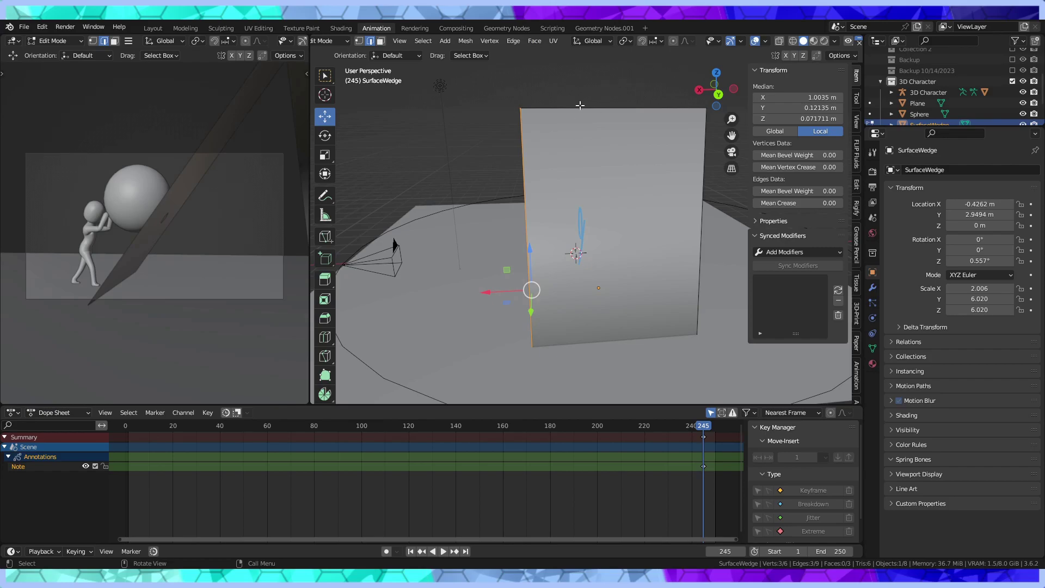
click(535, 41)
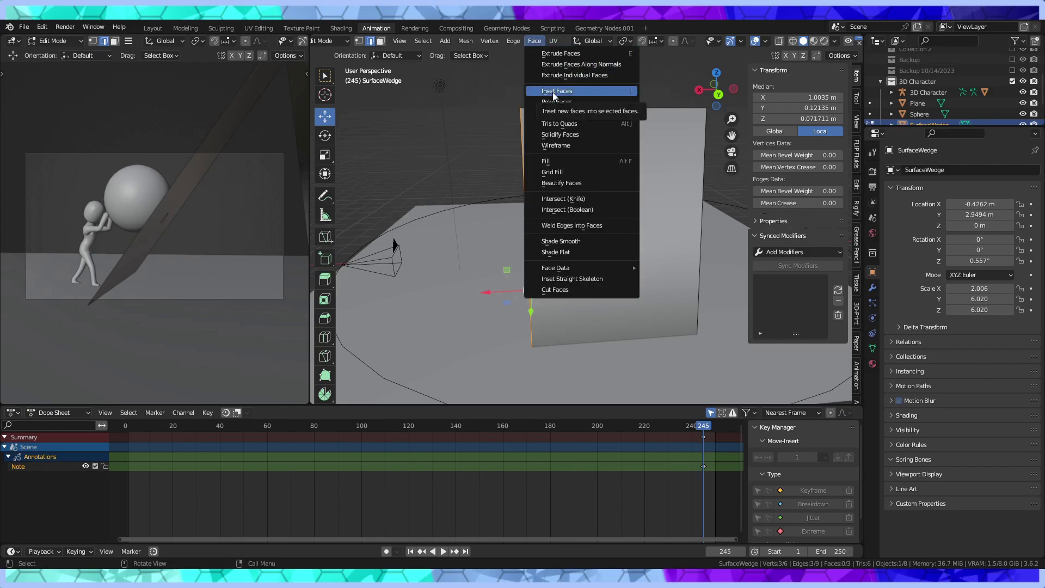
click(546, 161)
mouse_move(546, 163)
middle_down()
mouse_move(582, 198)
mouse_move(565, 158)
mouse_move(493, 209)
mouse_move(483, 196)
middle_up()
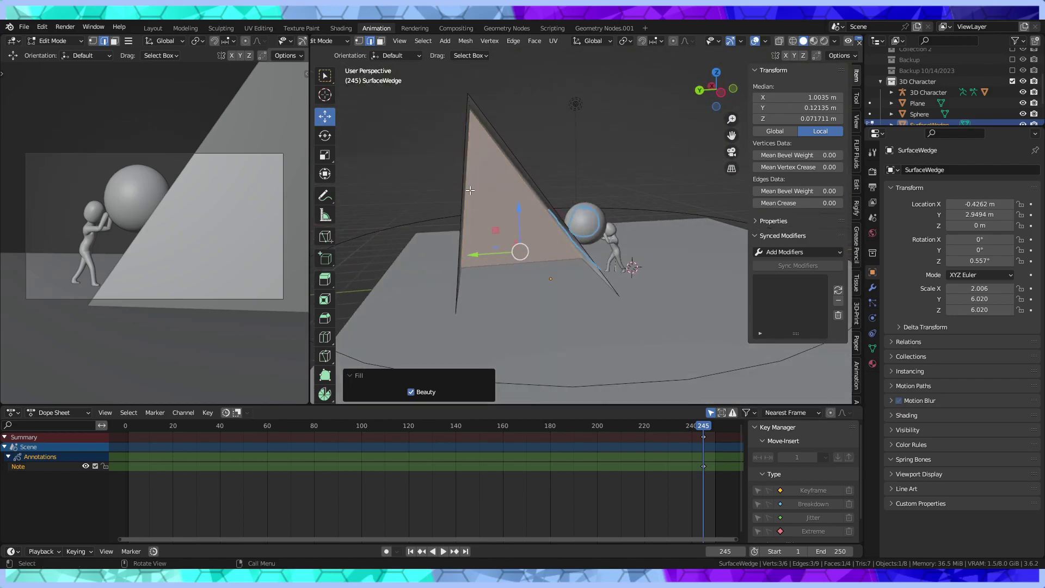
Select the opposite side's three edges and fill that side too, giving five faces
click(468, 184)
click(529, 170)
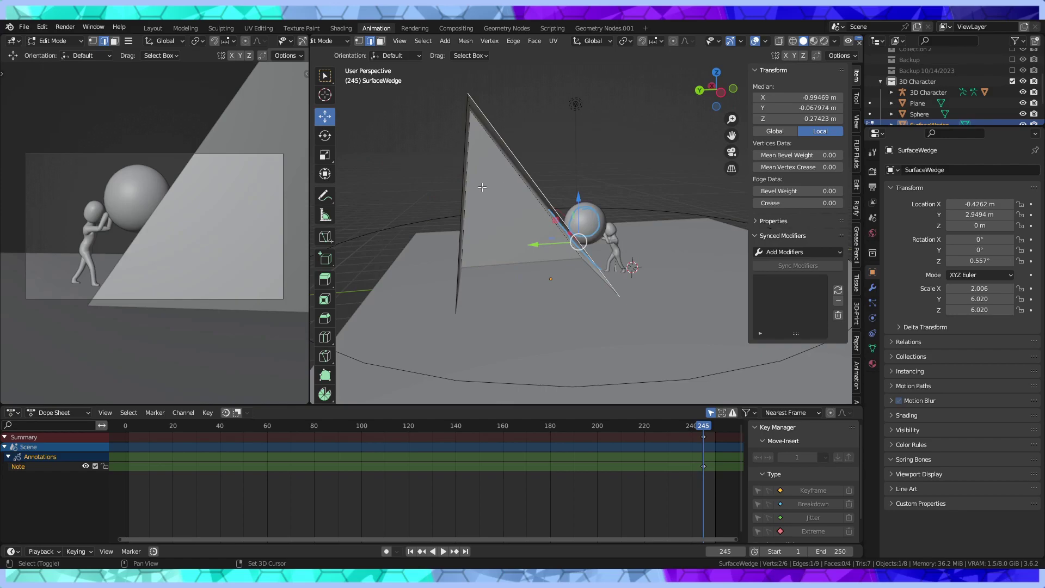
shift+click(463, 188)
middle_drag(463, 188, 482, 197)
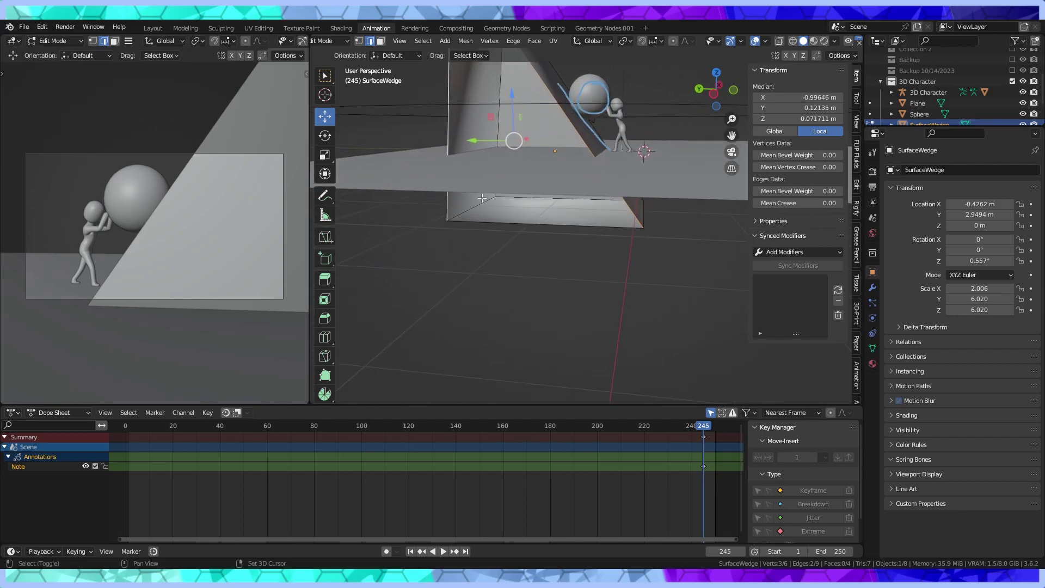
shift+click(477, 224)
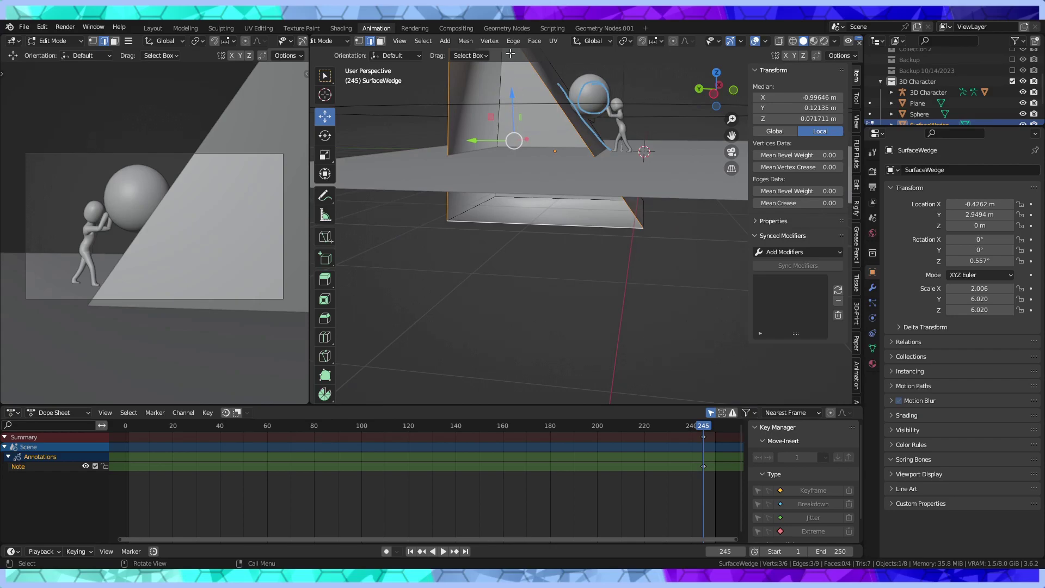
click(534, 40)
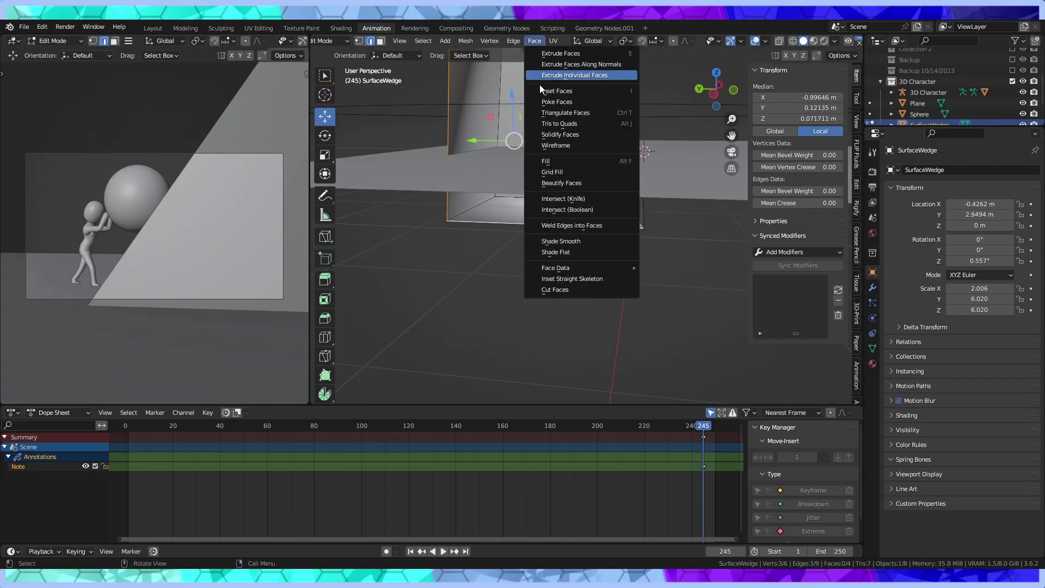
click(552, 167)
Scrub the animation timeline to frame 168 to check the ramp
mouse_move(610, 169)
middle_down()
mouse_move(500, 210)
mouse_move(601, 228)
mouse_move(592, 99)
mouse_move(649, 174)
mouse_move(608, 201)
mouse_move(620, 189)
mouse_move(636, 231)
mouse_move(428, 261)
mouse_move(603, 250)
mouse_move(391, 238)
middle_up()
middle_drag(593, 271, 503, 269)
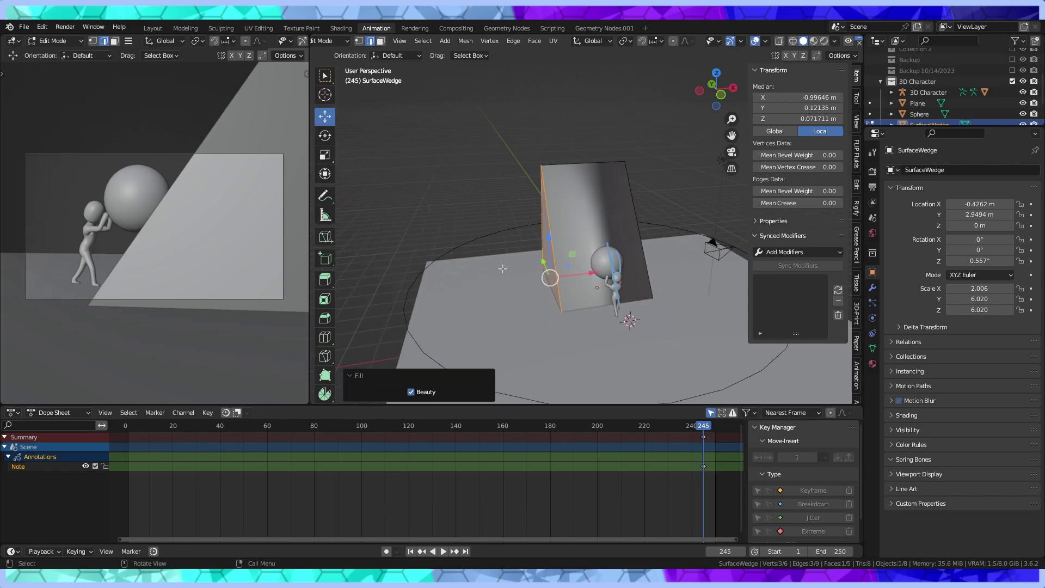
mouse_move(361, 430)
mouse_down()
mouse_move(125, 427)
mouse_move(537, 430)
mouse_move(521, 430)
mouse_up()
Return to Object Mode and select the Circle control with no keyframes selected
scroll(446, 469, down, 3)
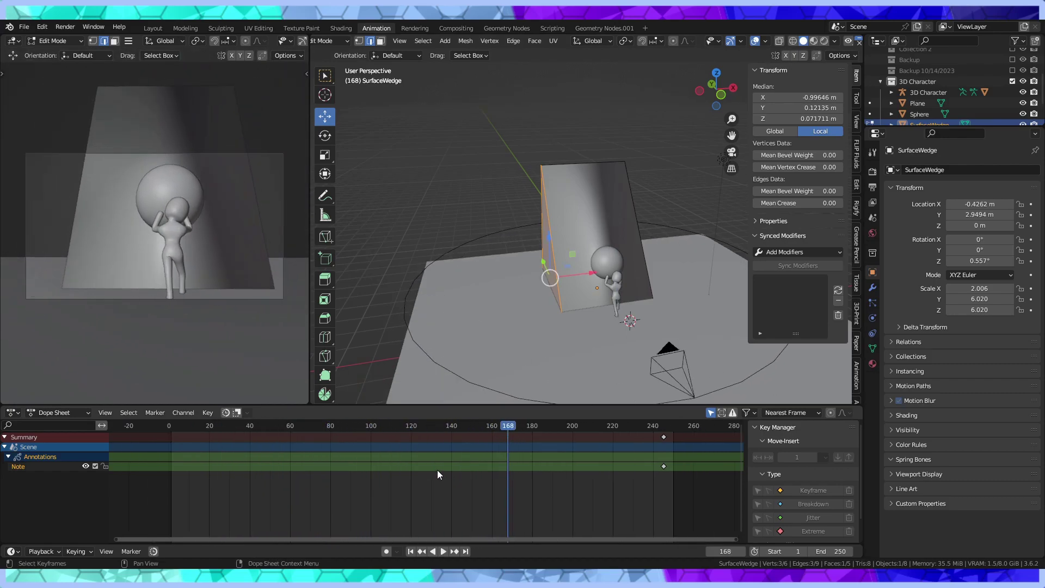
scroll(437, 469, down, 3)
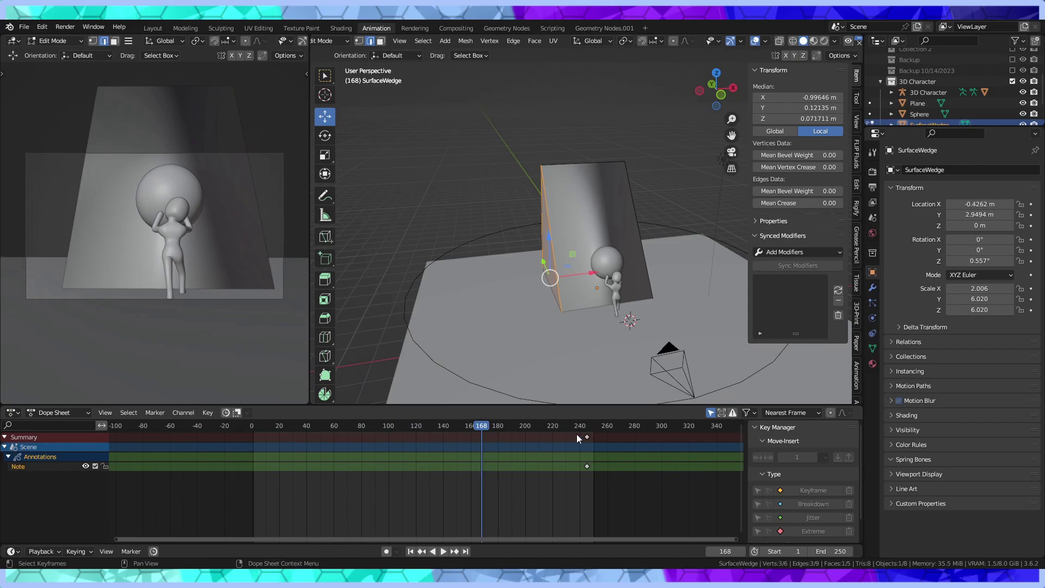
click(468, 381)
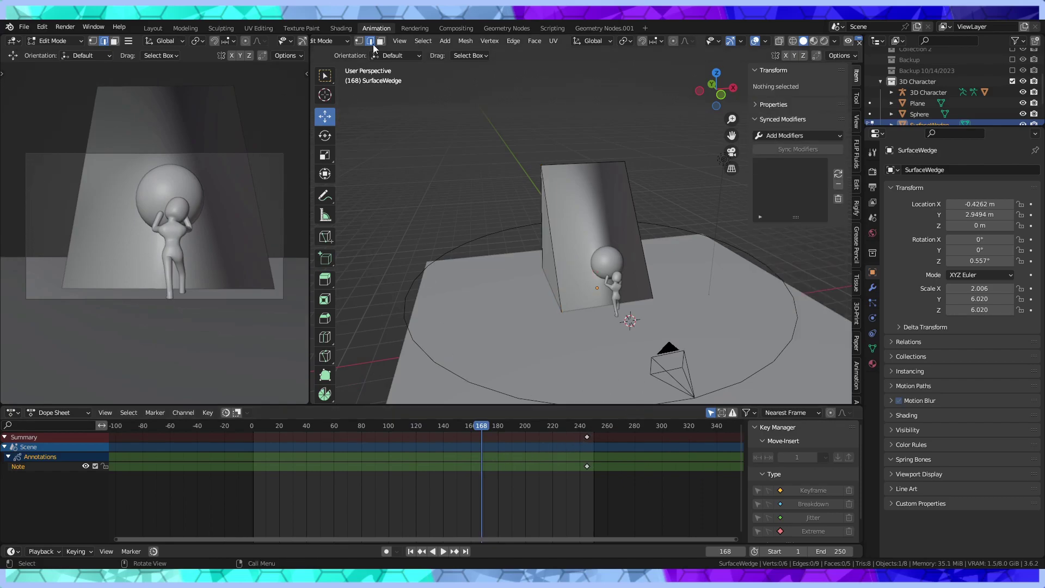
click(333, 43)
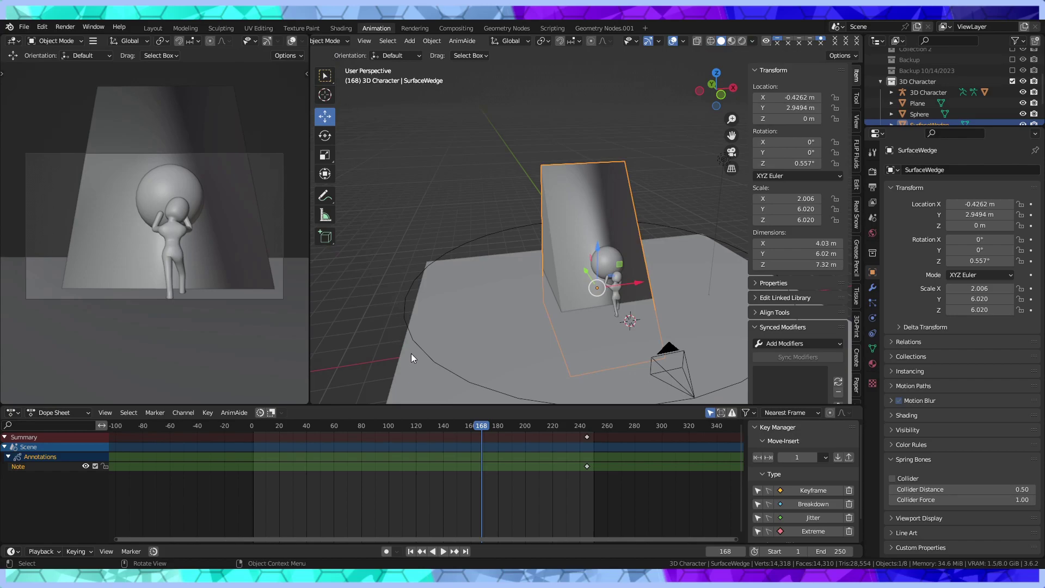
click(407, 325)
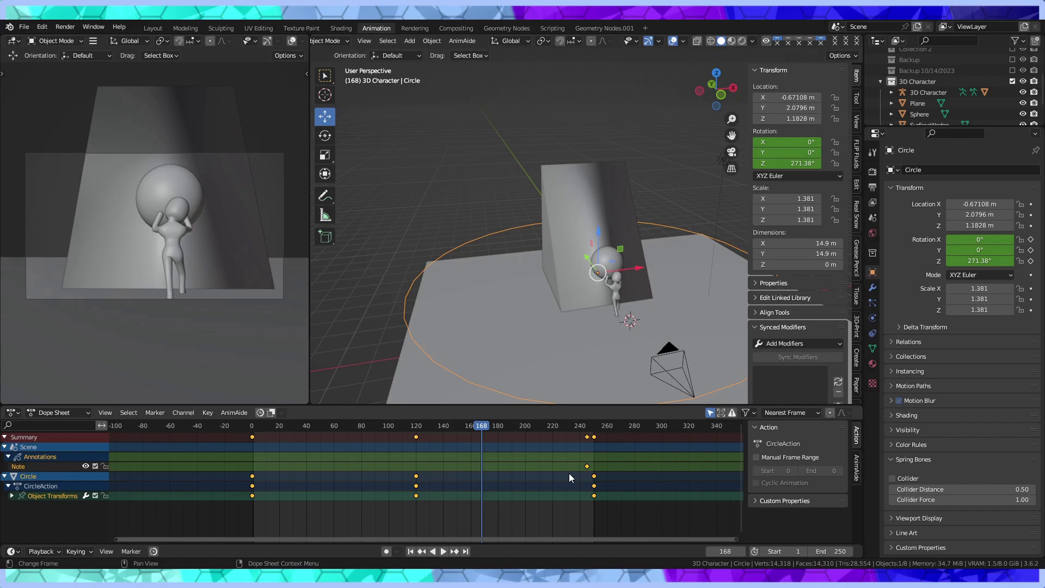
click(591, 480)
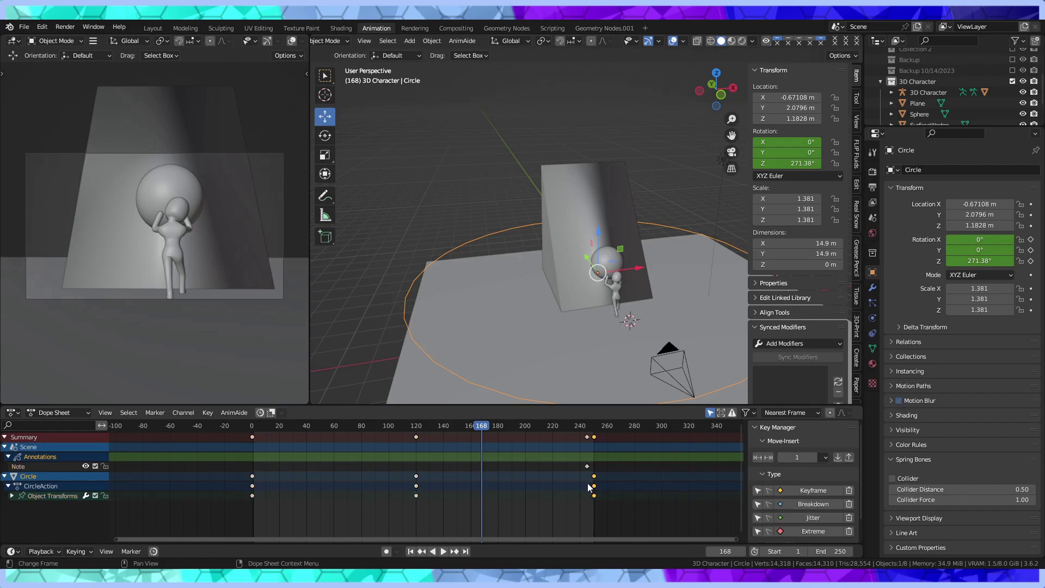
Delete all of the Circle's keyframes in the Dope Sheet
drag(491, 417, 601, 424)
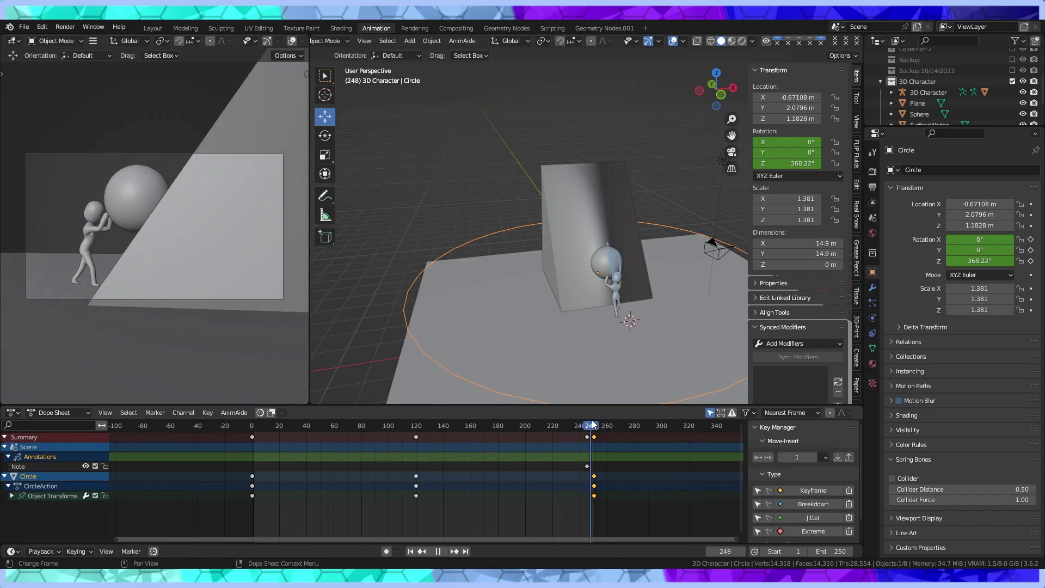
drag(601, 424, 534, 427)
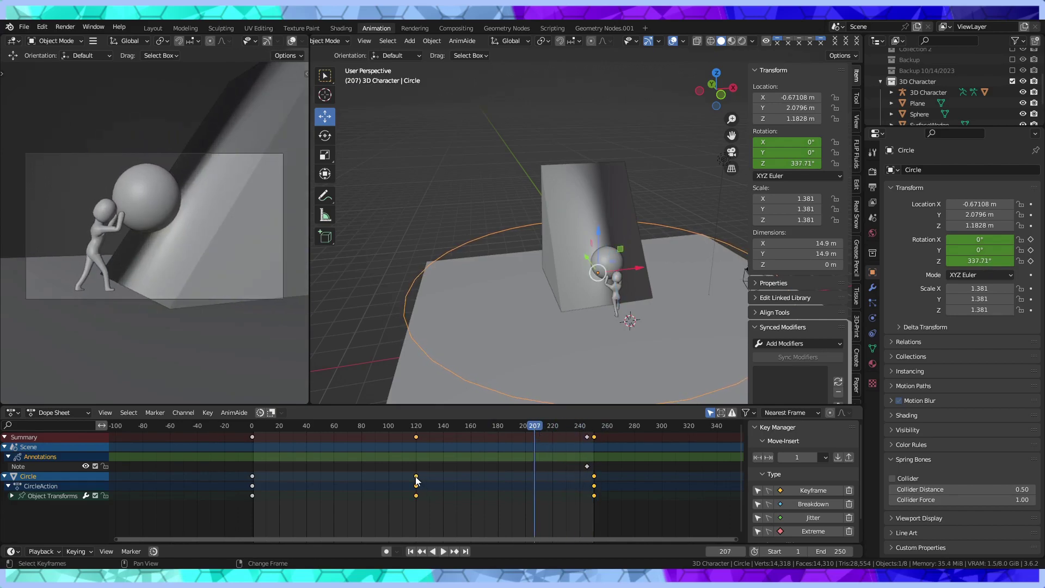
right_click(218, 474)
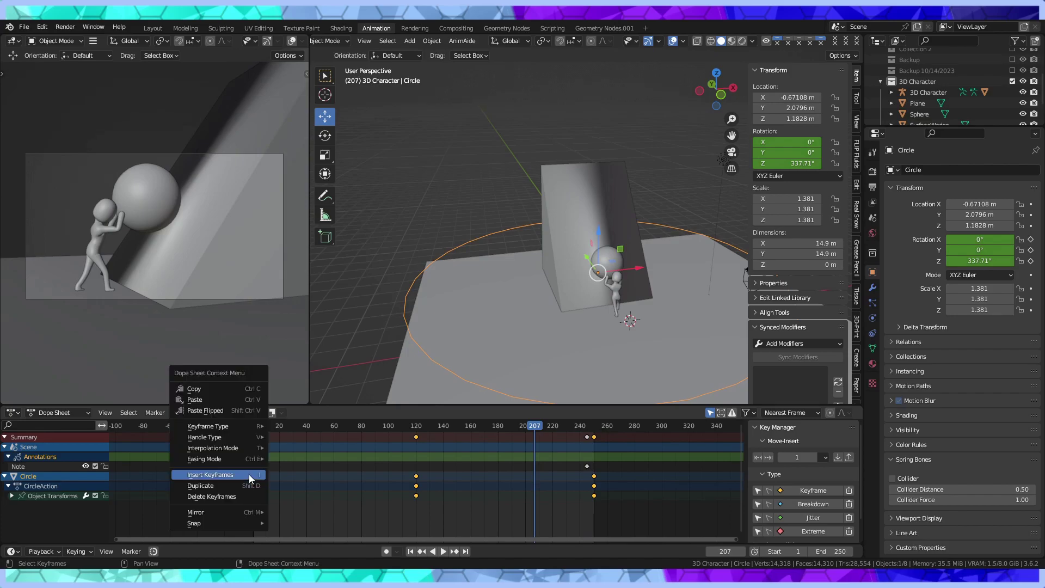
click(217, 494)
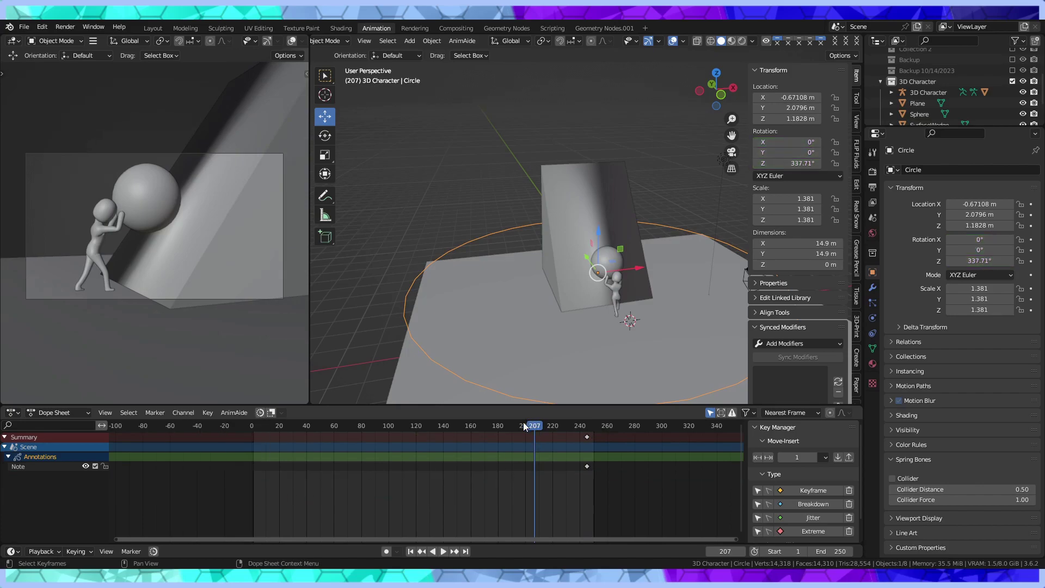
drag(523, 423, 470, 426)
Rotate the Circle control -105° about the global Z axis, to 233.15°
click(325, 136)
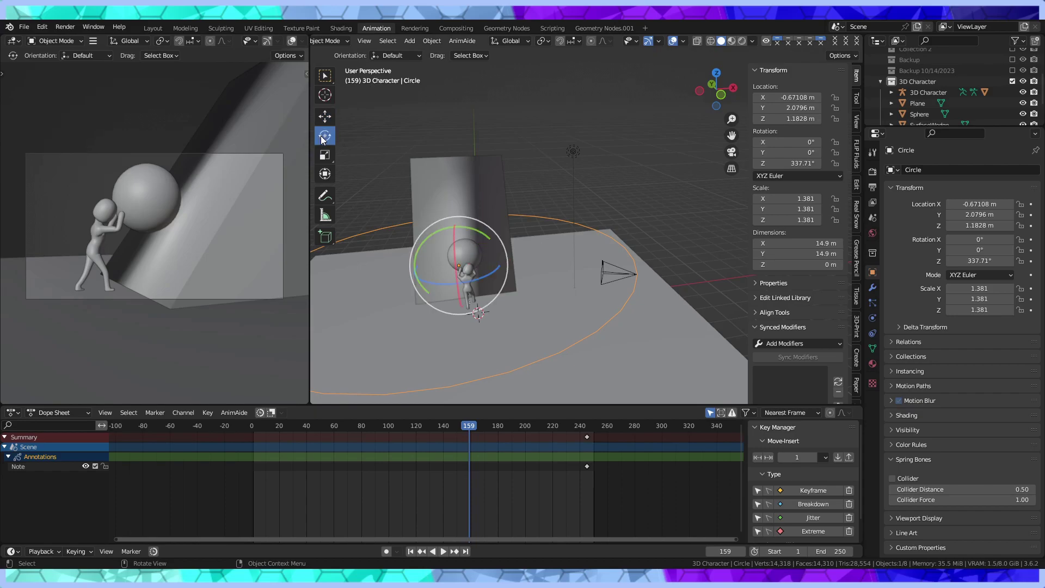
mouse_move(479, 276)
mouse_down()
mouse_move(455, 299)
mouse_move(420, 303)
mouse_up()
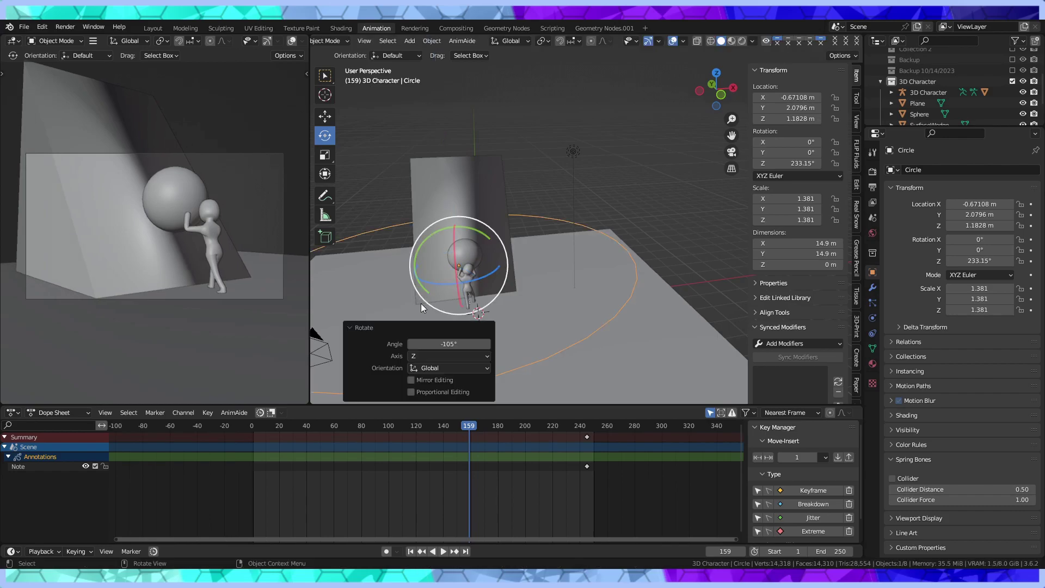
mouse_move(520, 243)
middle_down()
mouse_move(618, 233)
mouse_move(615, 250)
mouse_move(591, 234)
middle_up()
Orbit and zoom to check the character's new pushing pose, then clear the selection
scroll(588, 233, up, 5)
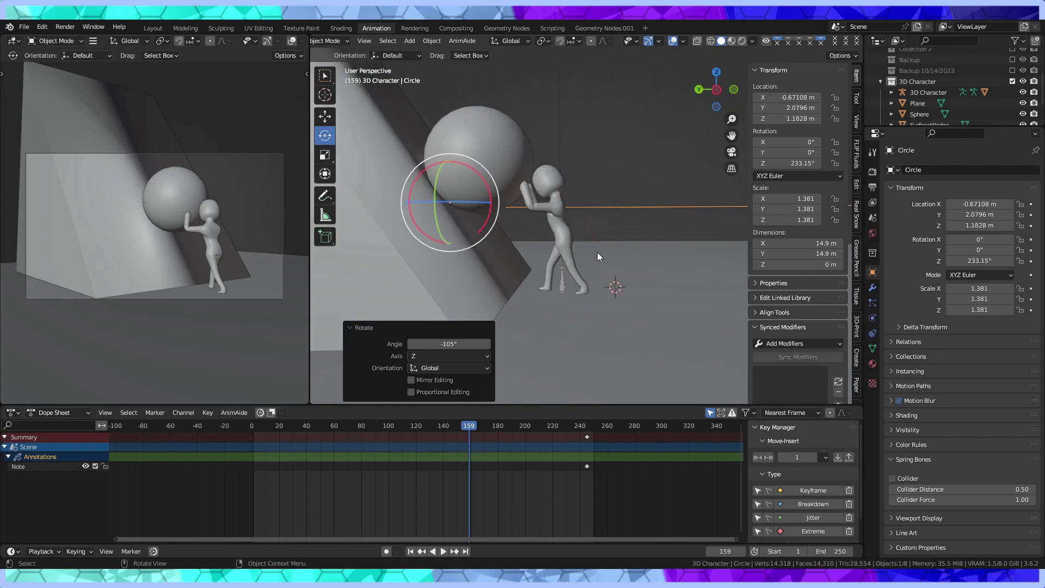
scroll(570, 263, down, 2)
scroll(553, 272, down, 4)
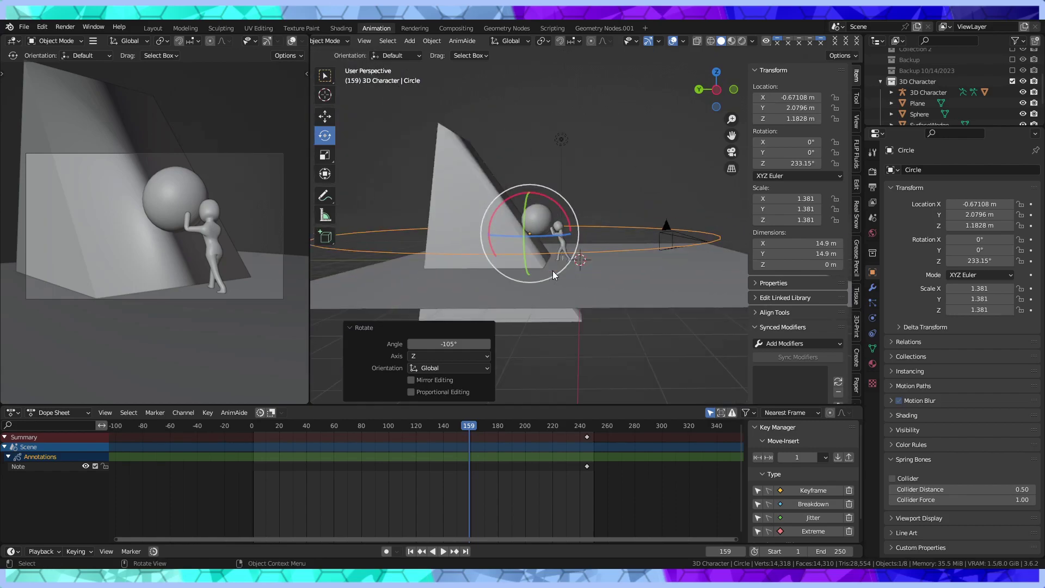
mouse_move(553, 271)
middle_down()
mouse_move(553, 289)
mouse_move(525, 305)
mouse_move(492, 292)
mouse_move(485, 276)
mouse_move(534, 237)
middle_up()
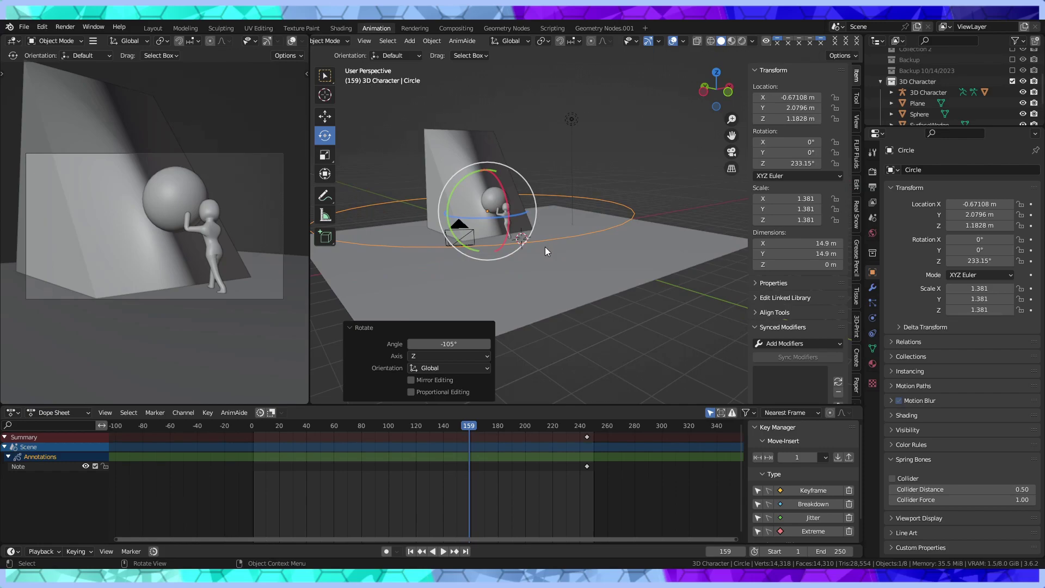
scroll(546, 251, up, 4)
middle_drag(590, 117, 645, 123)
scroll(639, 149, up, 3)
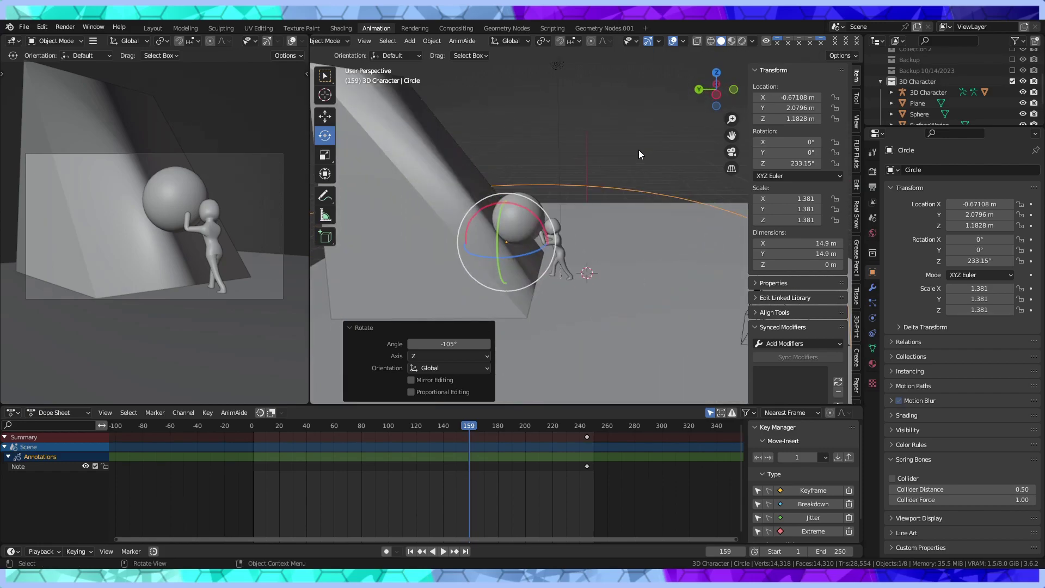
click(632, 146)
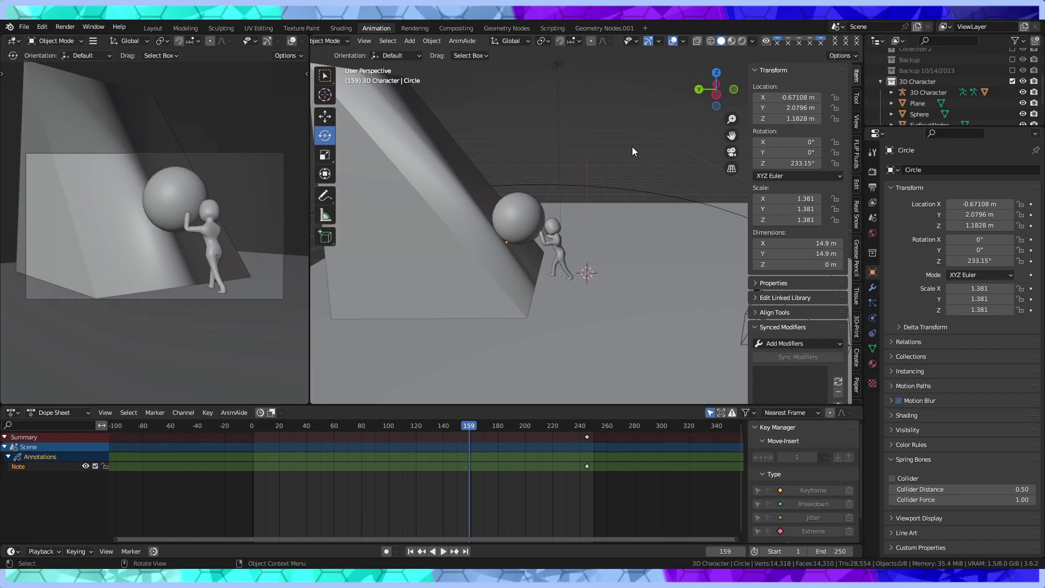
Apply Shade Smooth to the SurfaceWedge ramp, then switch to the Rendering workspace
click(429, 244)
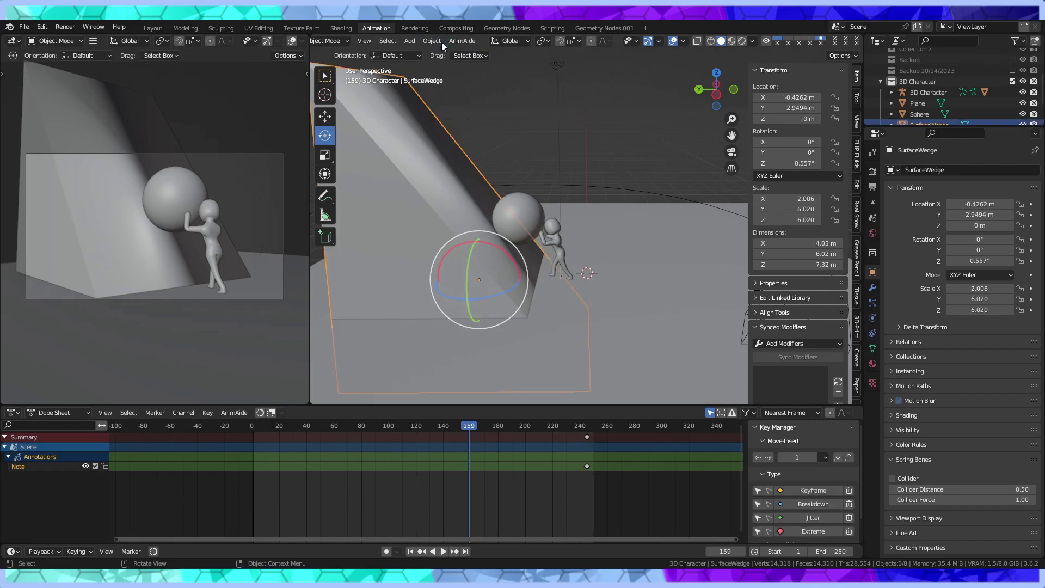
click(426, 44)
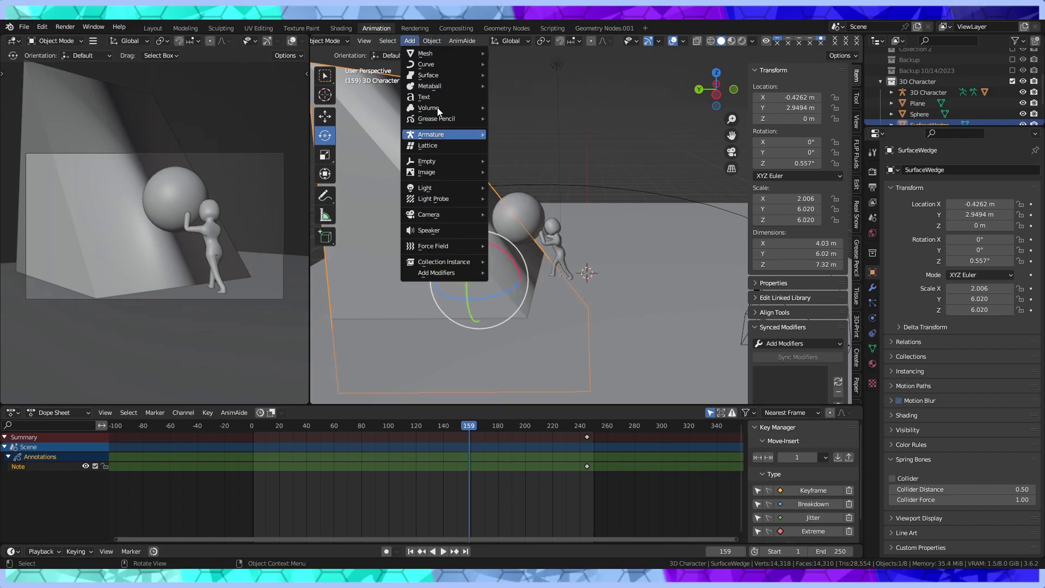
click(438, 42)
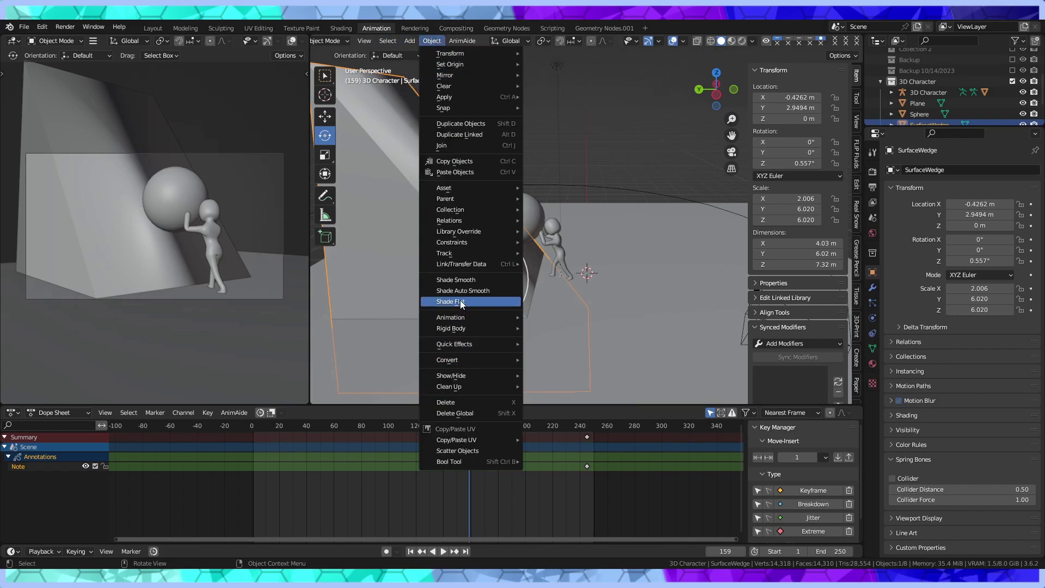
click(459, 280)
mouse_move(459, 280)
middle_down()
mouse_move(504, 201)
mouse_move(517, 217)
middle_up()
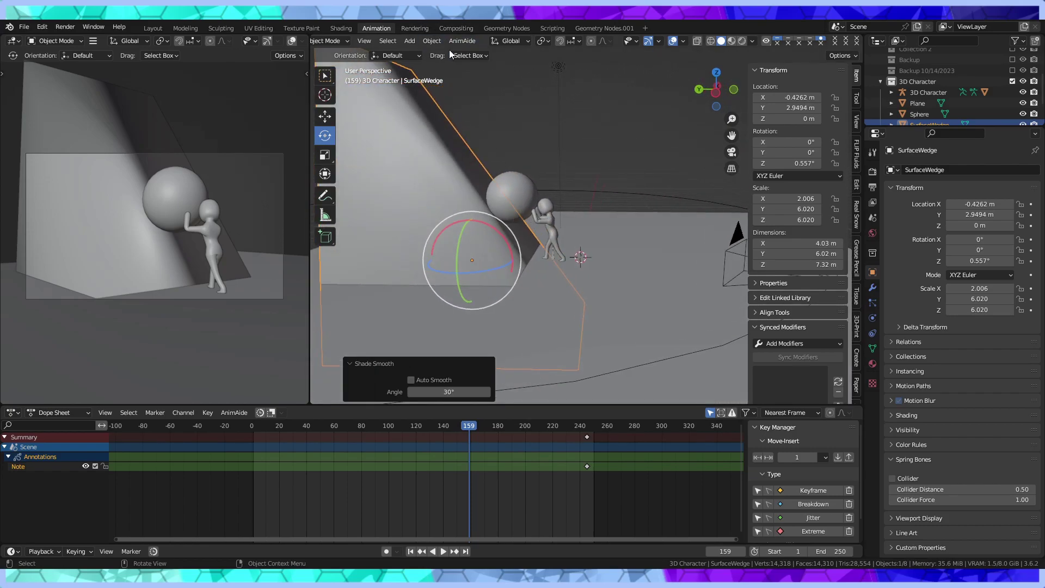
click(427, 28)
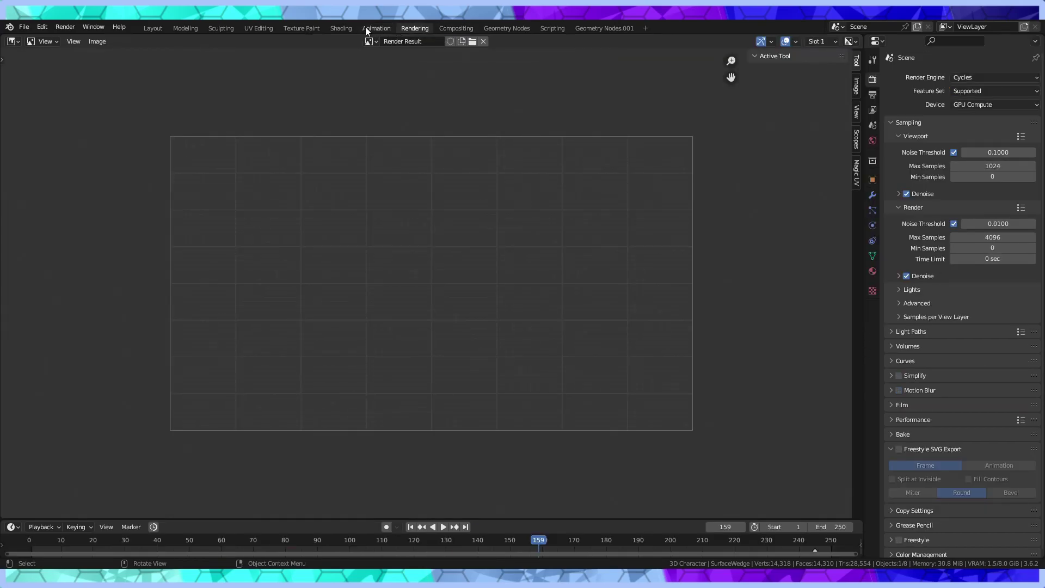
In the Shading workspace, give the Plane a new Material.001 with a dark grey base colour
click(321, 28)
mouse_move(446, 168)
middle_down()
mouse_move(545, 154)
mouse_move(676, 156)
mouse_move(533, 139)
mouse_move(520, 202)
mouse_move(481, 250)
mouse_move(497, 247)
mouse_move(515, 175)
middle_up()
shift+click(602, 231)
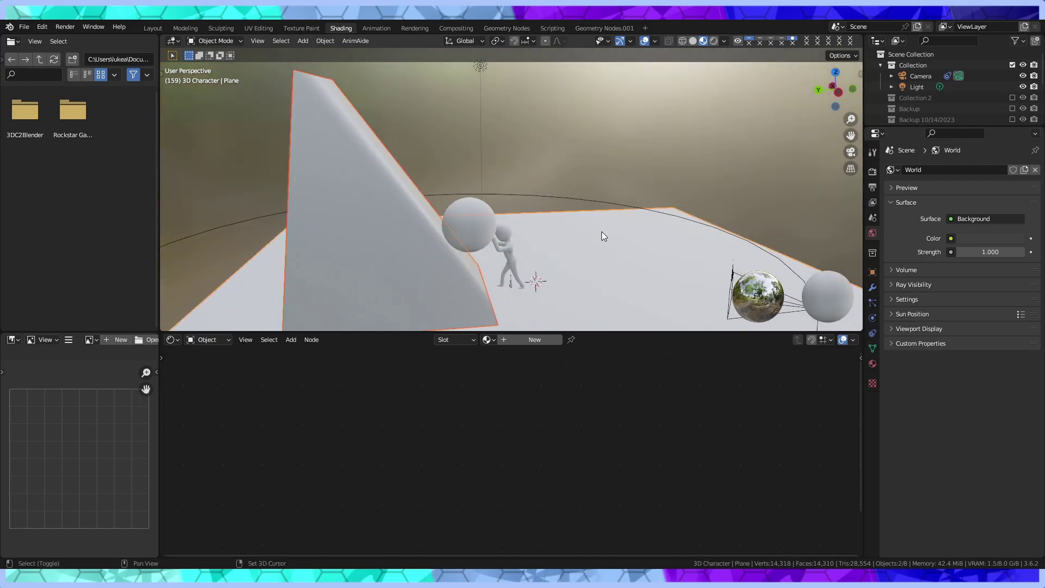
click(600, 264)
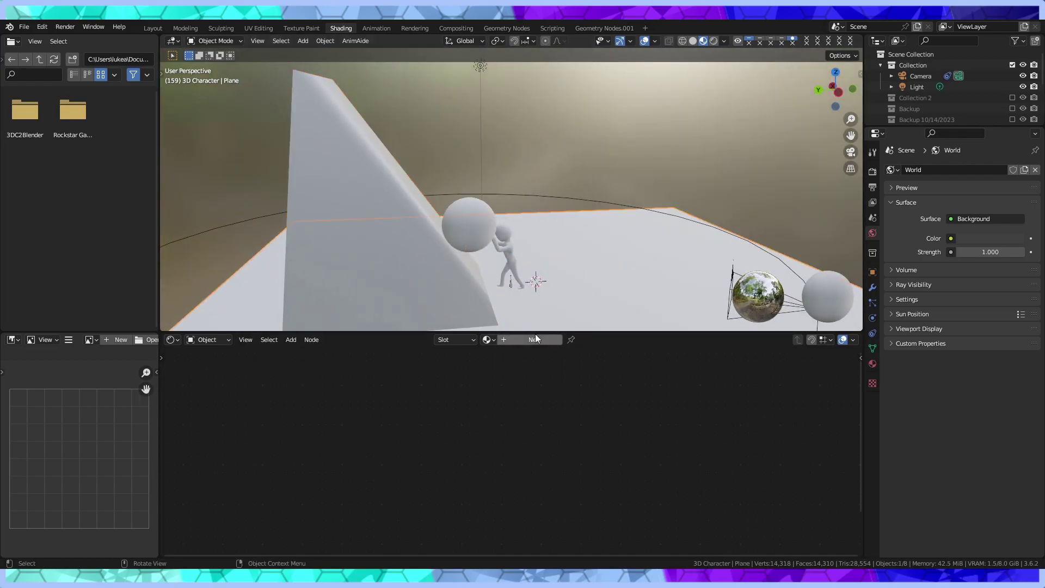
click(533, 339)
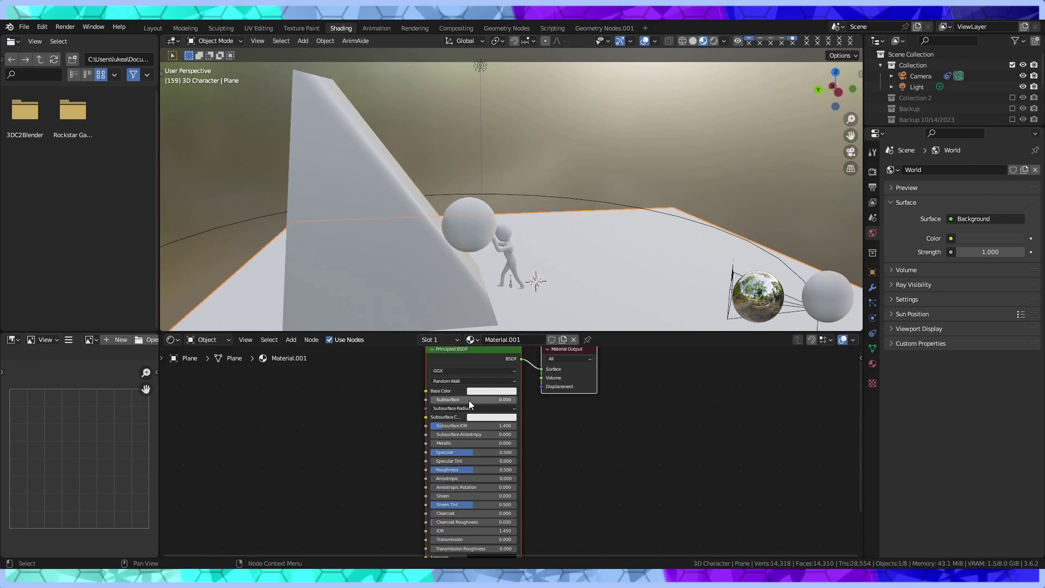
click(479, 391)
drag(535, 298, 538, 315)
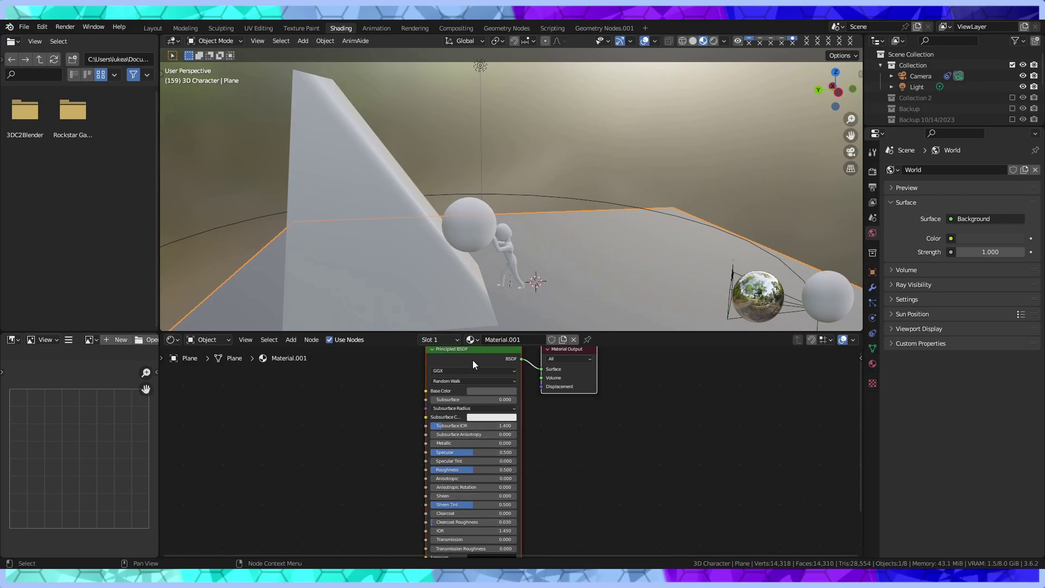
Give the SurfaceWedge a new Material.002 with its base colour value lowered to 0.167
click(403, 247)
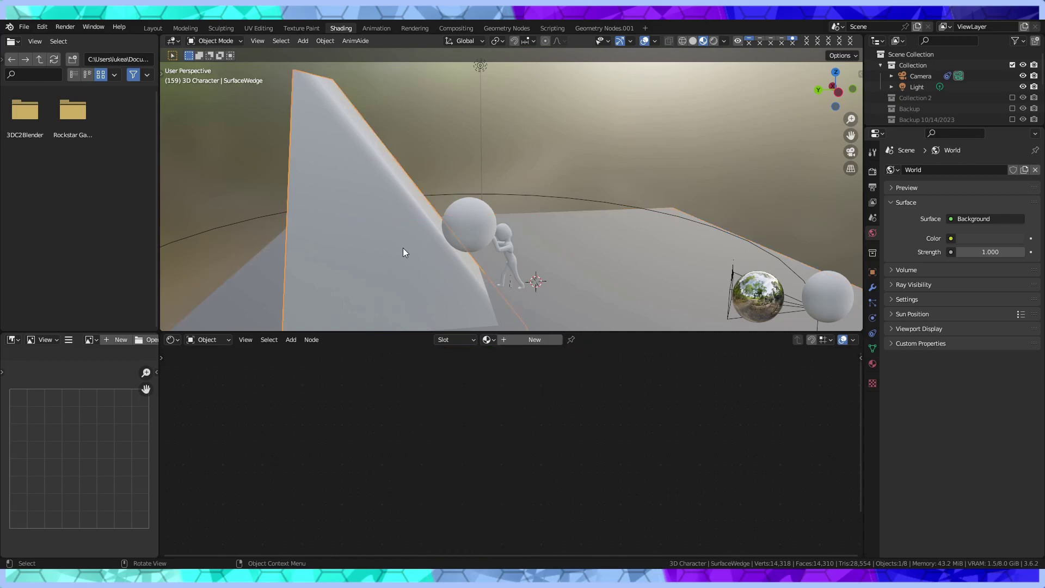
click(501, 342)
click(487, 389)
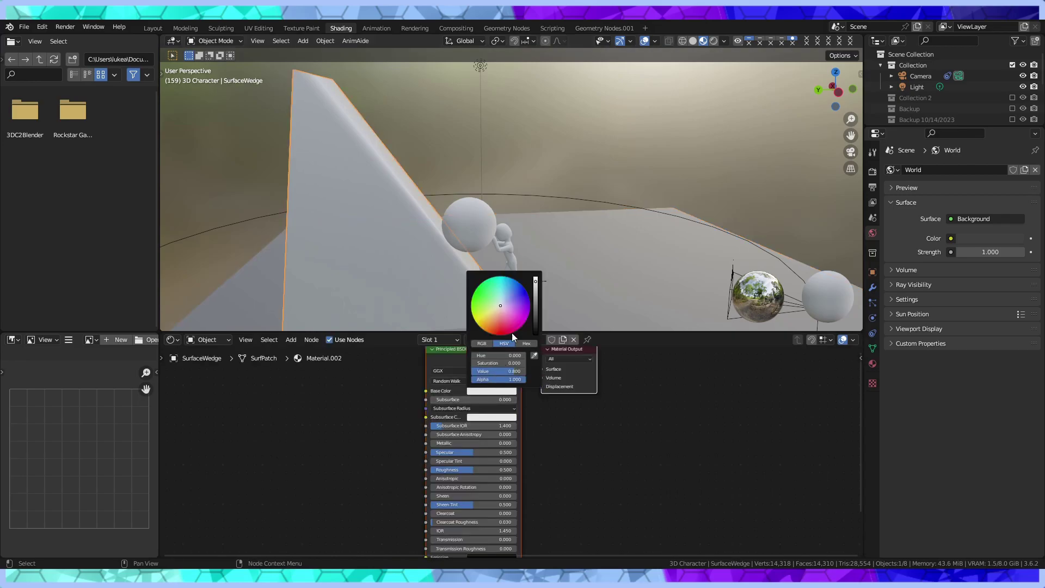
drag(536, 282, 535, 308)
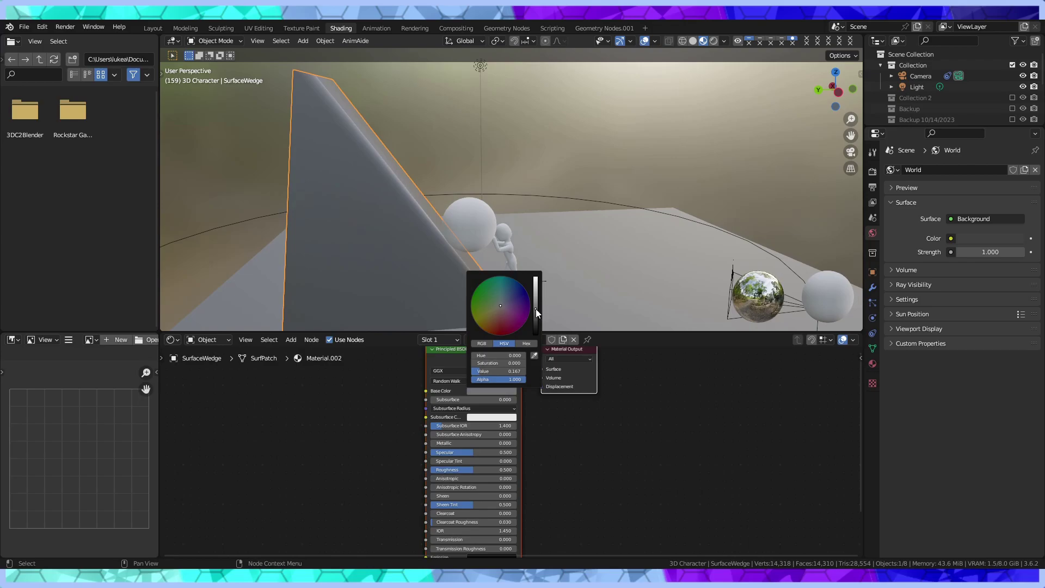
click(576, 123)
mouse_move(576, 123)
middle_down()
mouse_move(563, 221)
mouse_move(462, 224)
mouse_move(512, 234)
mouse_move(568, 217)
mouse_move(649, 214)
middle_up()
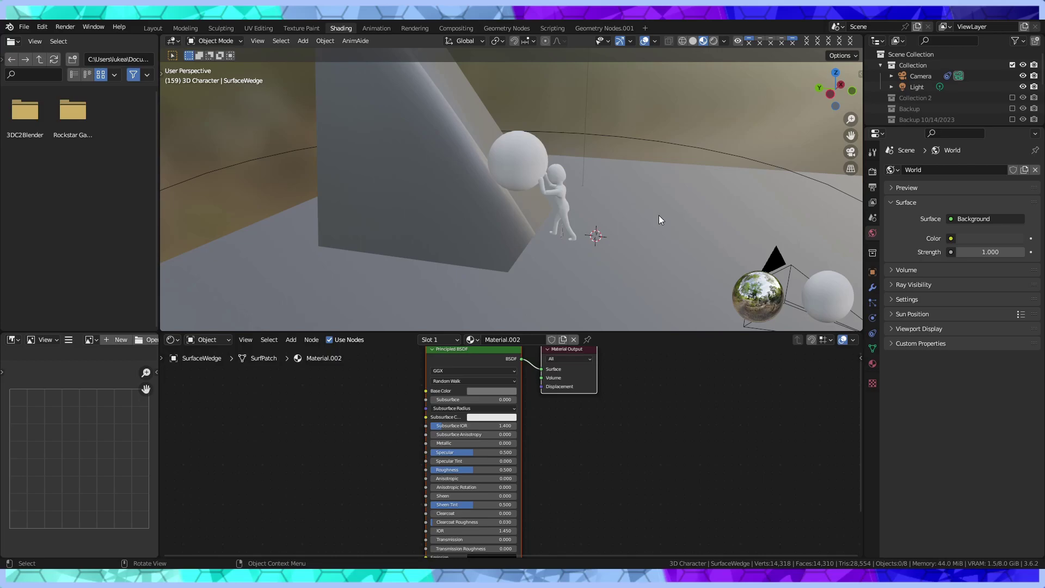
Give the pushed sphere a new material, Material.003, and show its Principled BSDF settings
click(525, 139)
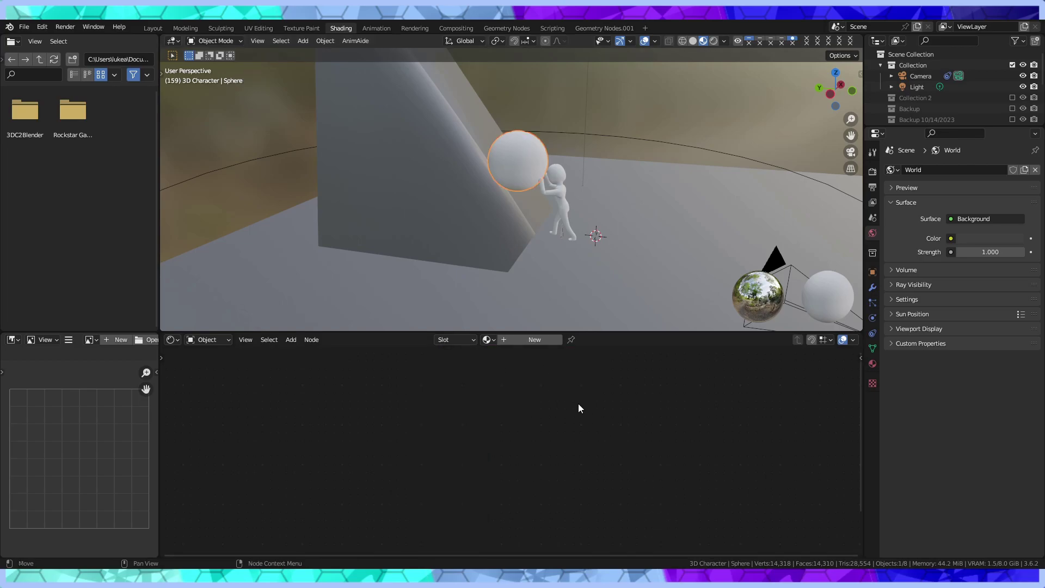
click(510, 343)
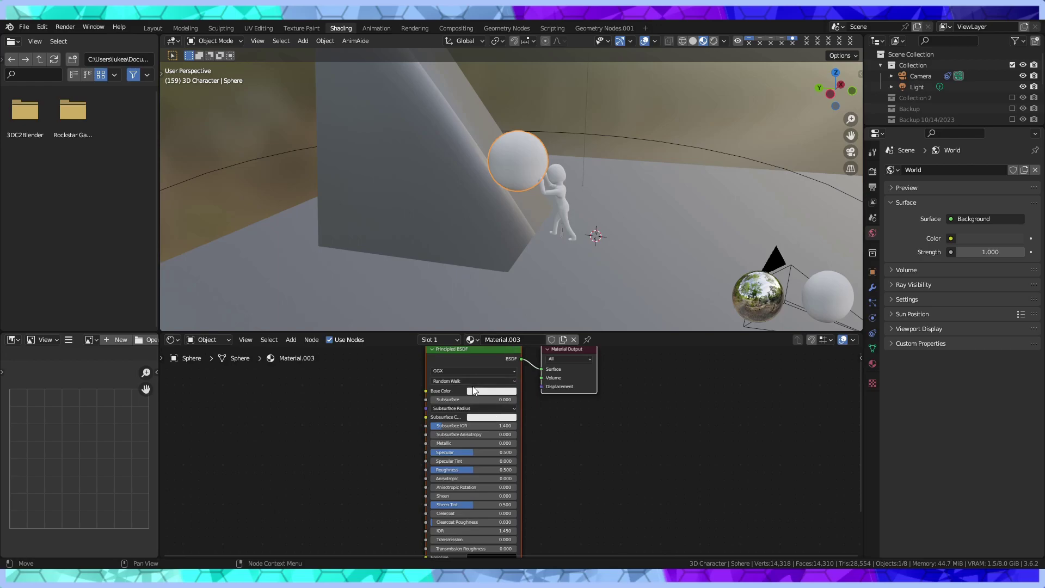
click(873, 364)
Expand Material Library VX and load the Sample Materials library
scroll(886, 359, down, 5)
scroll(912, 288, down, 7)
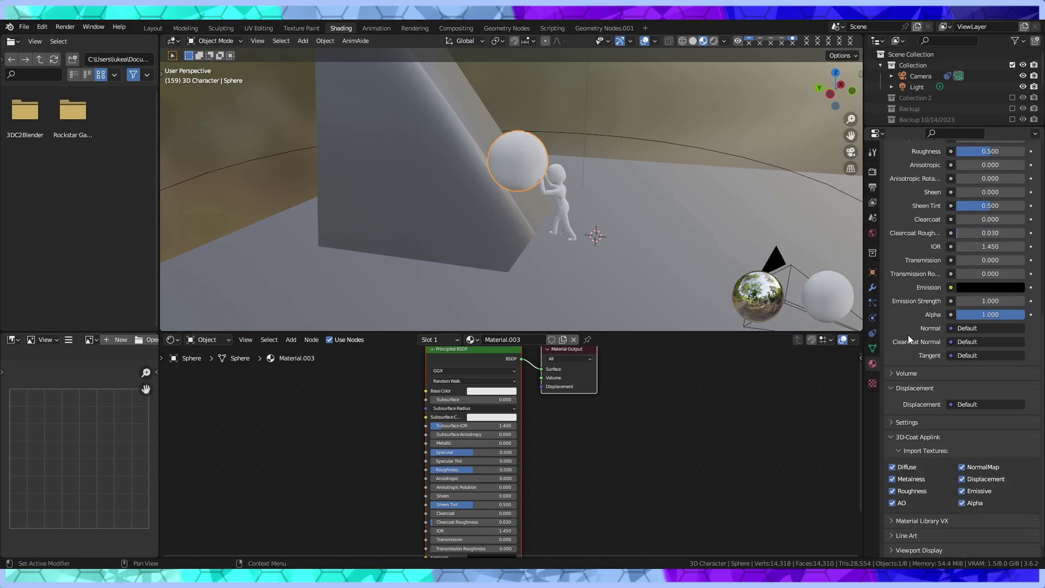
scroll(883, 420, down, 1)
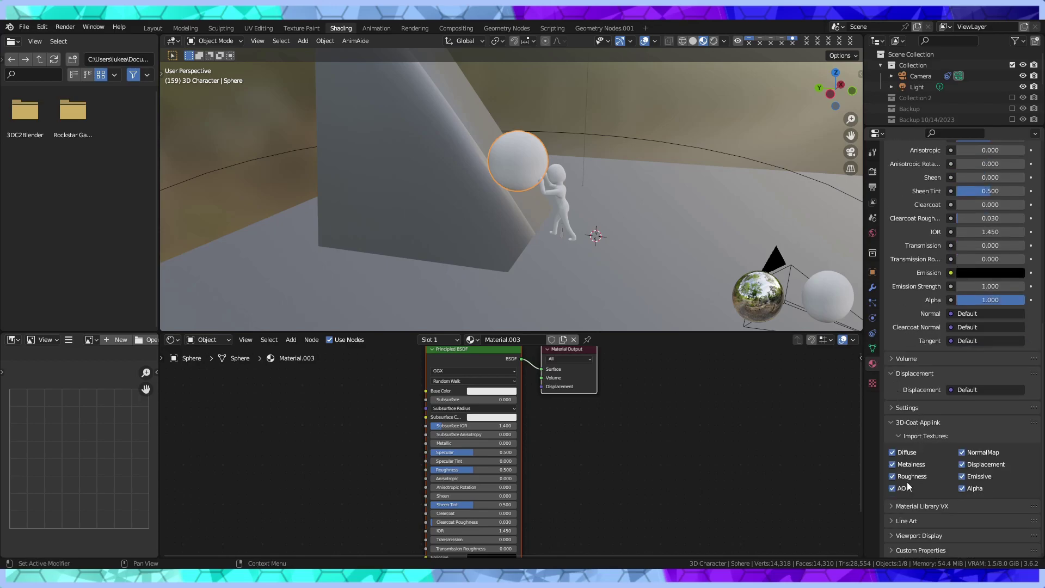
click(905, 506)
scroll(921, 467, down, 5)
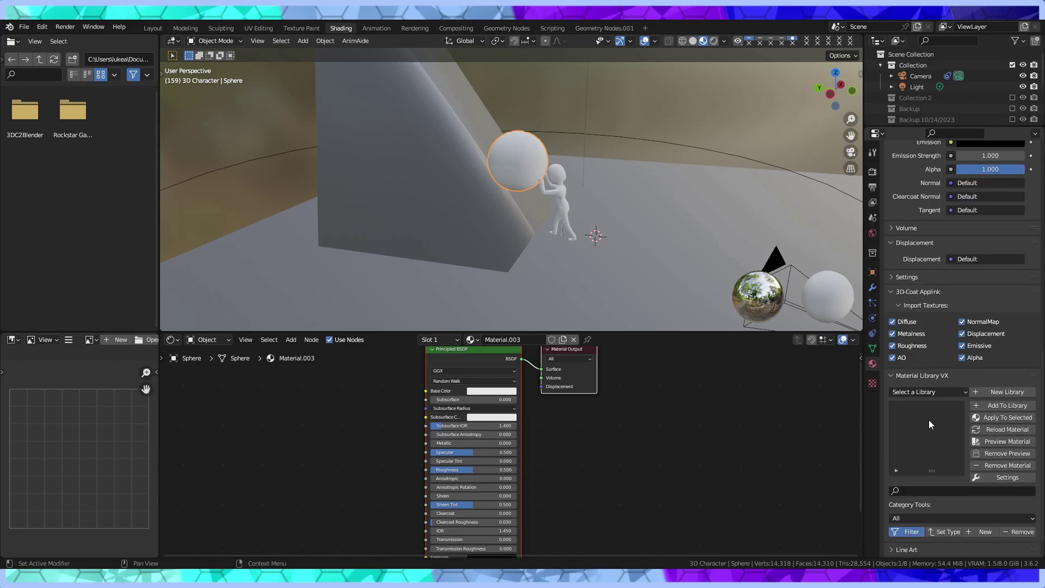
click(933, 391)
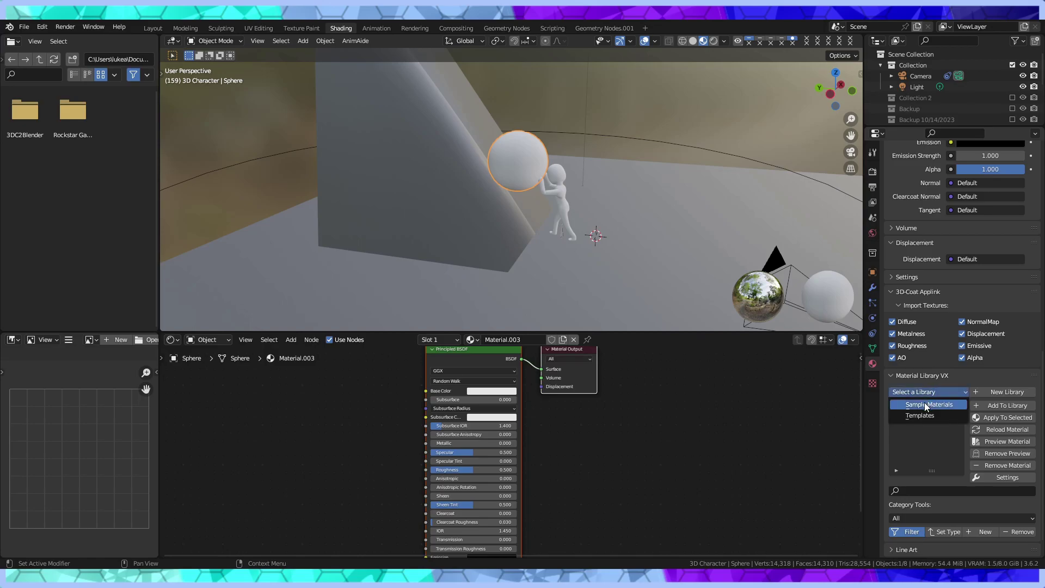
click(923, 427)
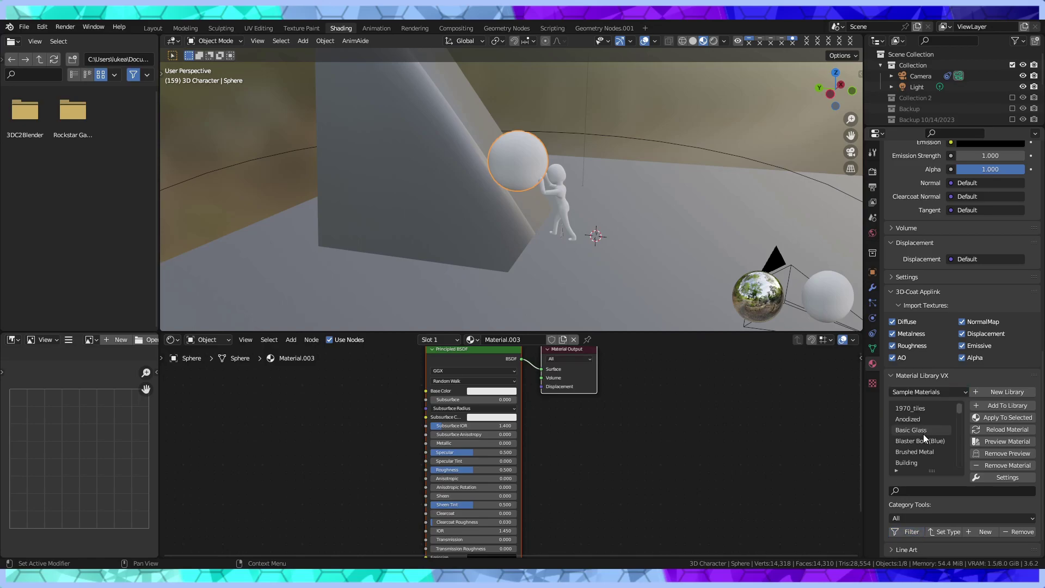
Browse the Sample Materials list and choose the Molten material
scroll(936, 431, down, 3)
scroll(934, 432, down, 3)
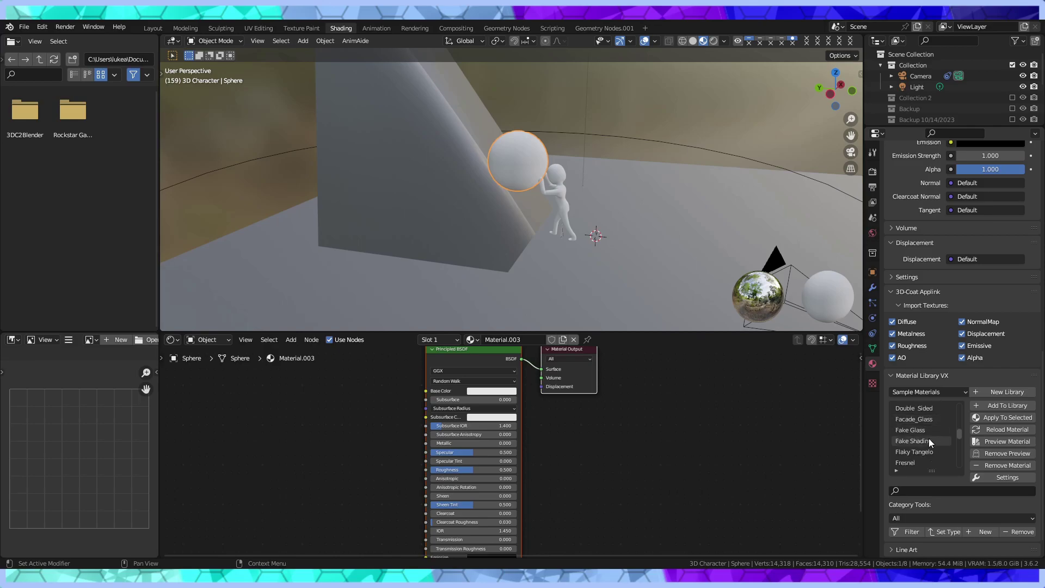
scroll(925, 443, down, 3)
scroll(924, 450, down, 2)
scroll(924, 449, down, 1)
scroll(923, 449, down, 2)
scroll(925, 445, down, 2)
scroll(928, 444, down, 3)
scroll(928, 443, down, 2)
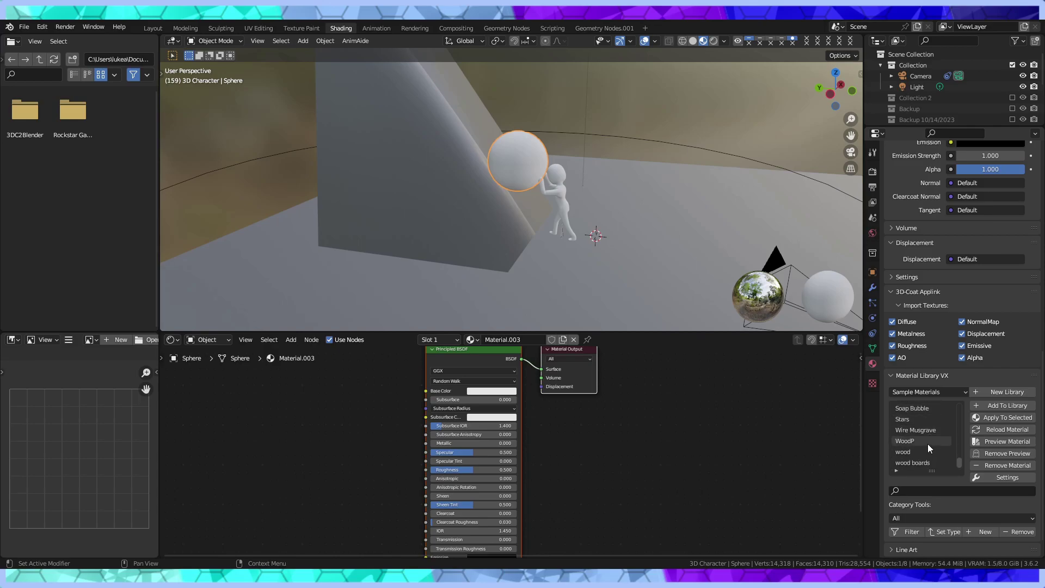
scroll(919, 455, up, 5)
scroll(918, 456, up, 5)
scroll(919, 452, up, 3)
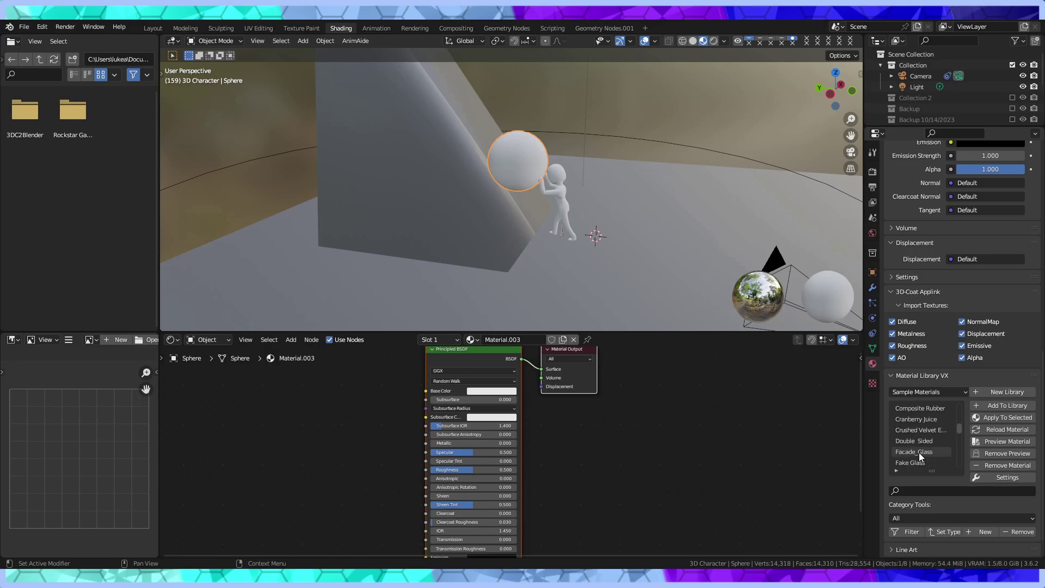
scroll(920, 449, up, 3)
scroll(921, 449, up, 3)
scroll(921, 447, up, 2)
scroll(921, 447, up, 2)
scroll(922, 434, down, 8)
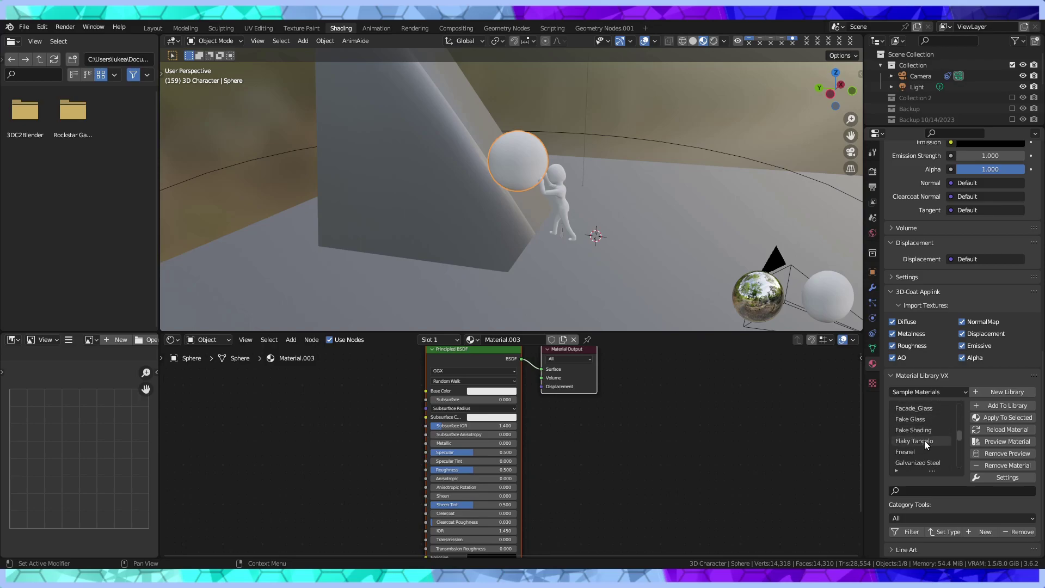
scroll(924, 441, down, 3)
scroll(924, 447, down, 2)
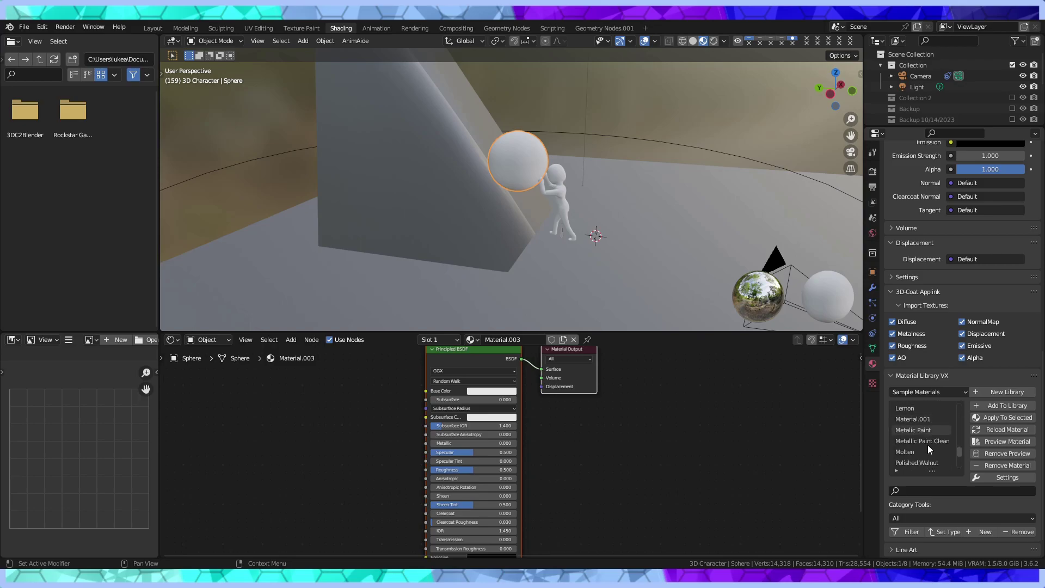
scroll(928, 445, down, 2)
click(915, 430)
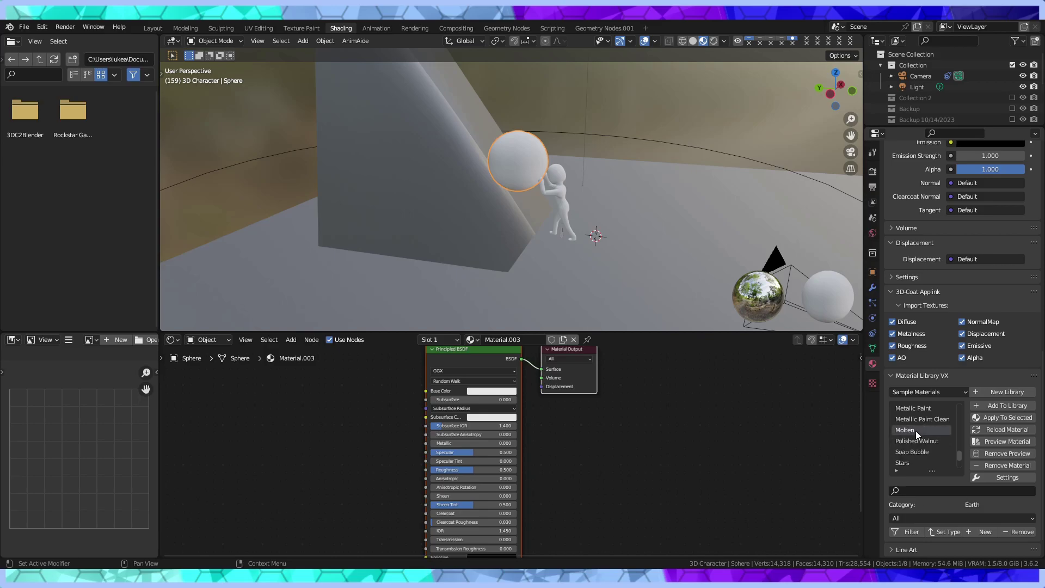
Apply Molten to the sphere and orbit in closer to the figure and sphere
click(983, 416)
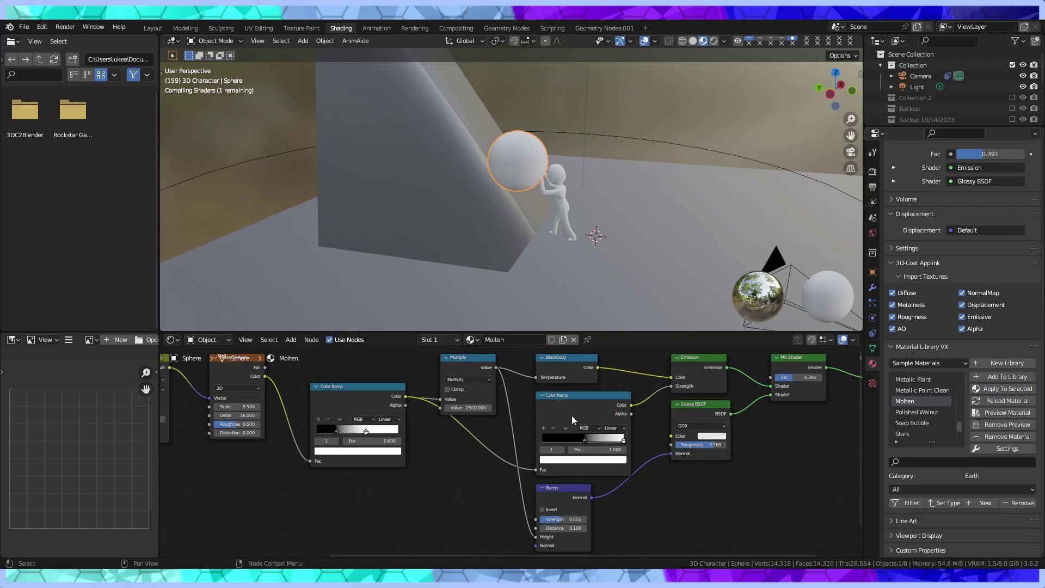
mouse_move(503, 291)
middle_down()
mouse_move(548, 201)
mouse_move(470, 231)
middle_up()
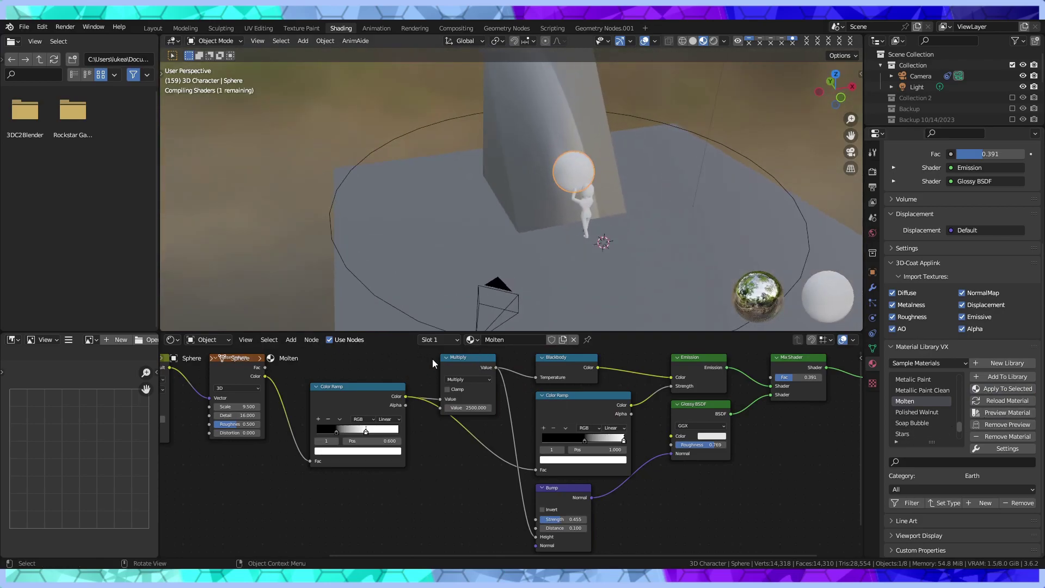
mouse_move(463, 321)
middle_down()
mouse_move(553, 205)
mouse_move(517, 204)
mouse_move(599, 240)
mouse_move(562, 226)
middle_up()
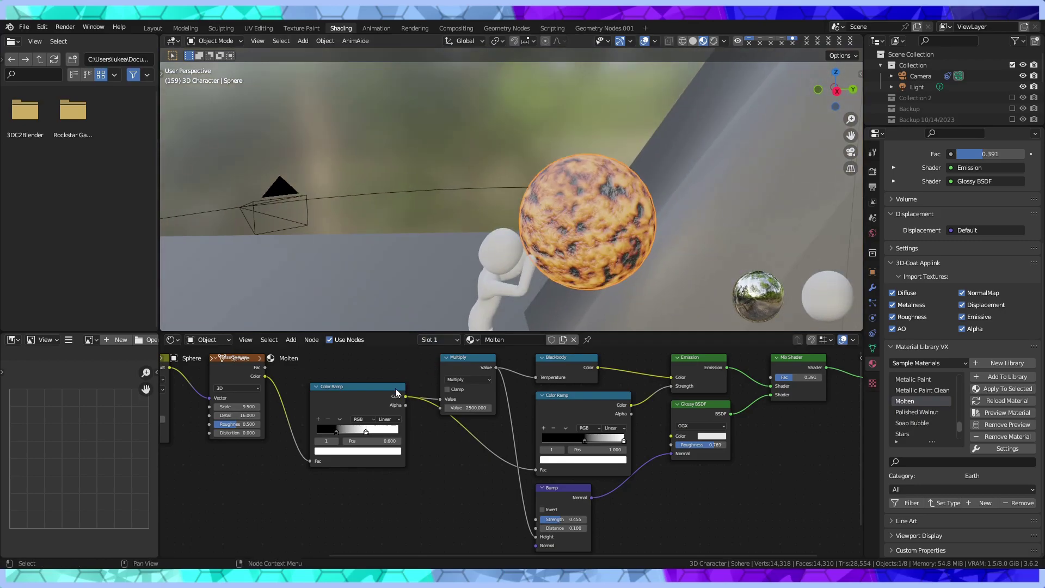
scroll(454, 457, down, 1)
middle_drag(508, 302, 514, 236)
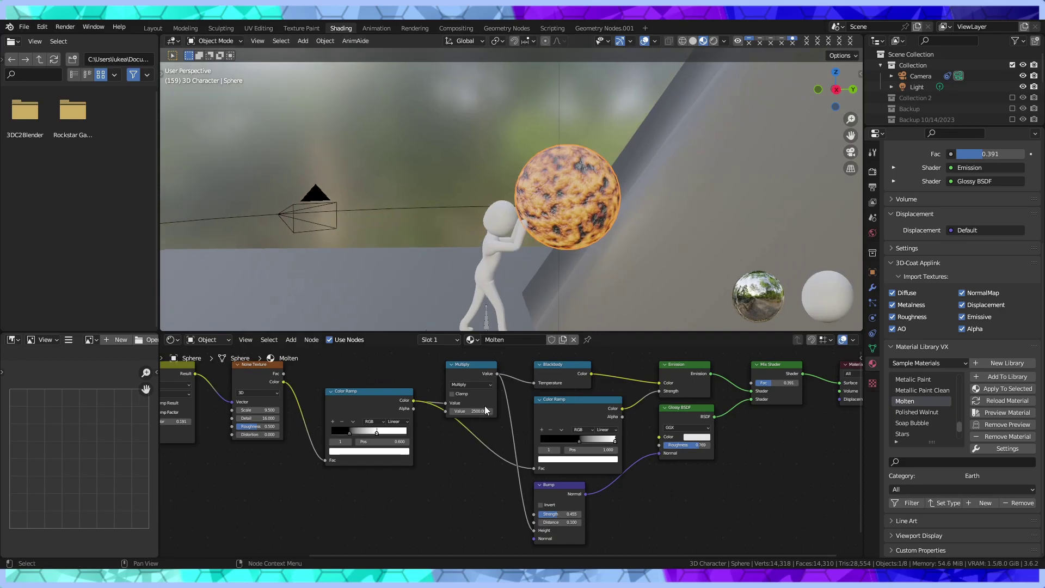
Inspect the Noise Texture, Color Ramp, Mix, Multiply, Blackbody and Emission nodes
mouse_move(484, 406)
middle_down()
mouse_move(355, 424)
mouse_move(589, 436)
middle_up()
scroll(355, 424, up, 1)
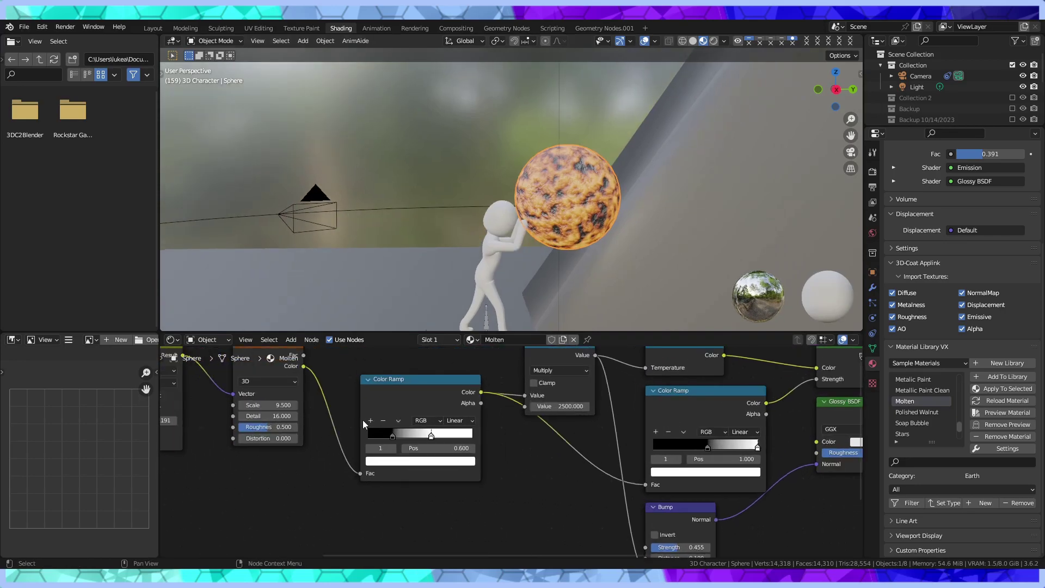
scroll(363, 420, up, 1)
middle_drag(363, 420, 577, 425)
mouse_move(409, 423)
middle_down()
mouse_move(477, 374)
mouse_move(490, 304)
middle_up()
scroll(484, 407, up, 2)
mouse_move(423, 433)
middle_down()
mouse_move(517, 427)
mouse_move(415, 509)
middle_up()
mouse_move(554, 440)
middle_down()
mouse_move(504, 461)
mouse_move(348, 458)
middle_up()
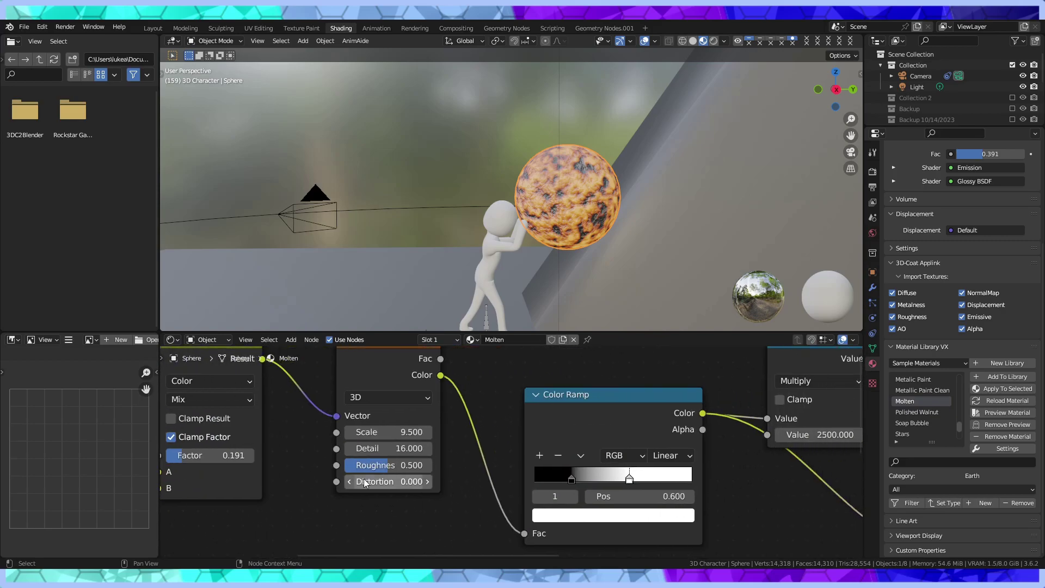
scroll(575, 409, down, 2)
middle_drag(640, 424, 376, 414)
scroll(571, 423, down, 1)
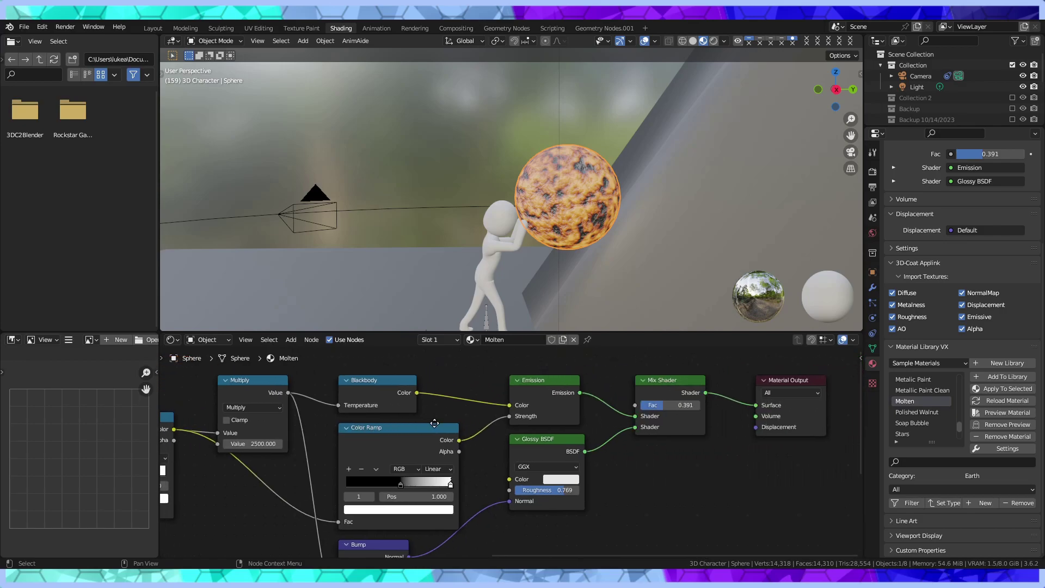
Inspect the Texture Coordinate, Mapping, Glossy BSDF, Mix Shader, Material Output and Noise Texture nodes
middle_drag(272, 430, 470, 433)
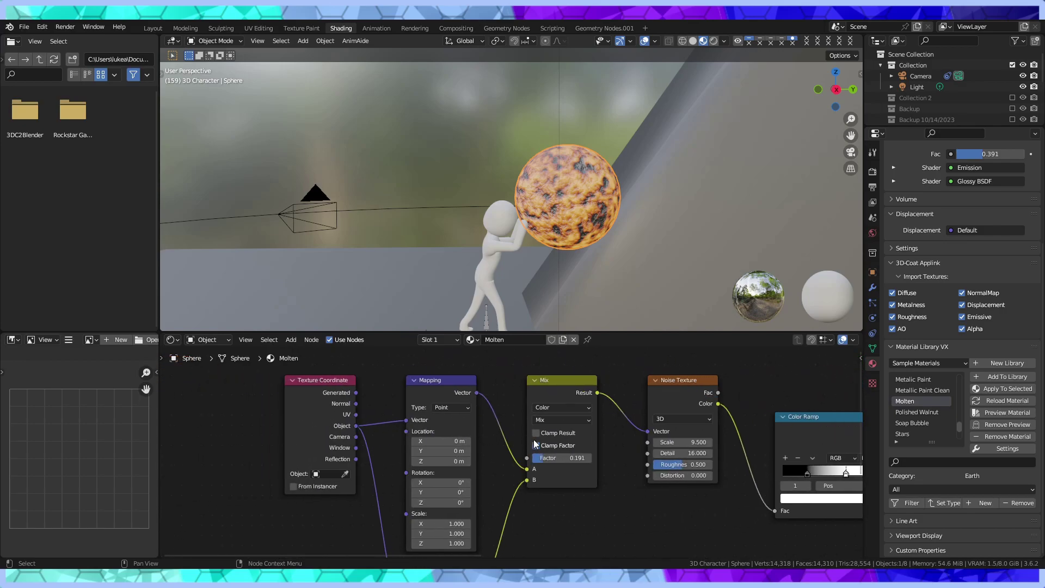
middle_drag(536, 445, 421, 433)
mouse_move(490, 435)
middle_down()
mouse_move(372, 437)
mouse_move(454, 440)
middle_up()
mouse_move(639, 441)
middle_down()
mouse_move(443, 416)
mouse_move(276, 416)
middle_up()
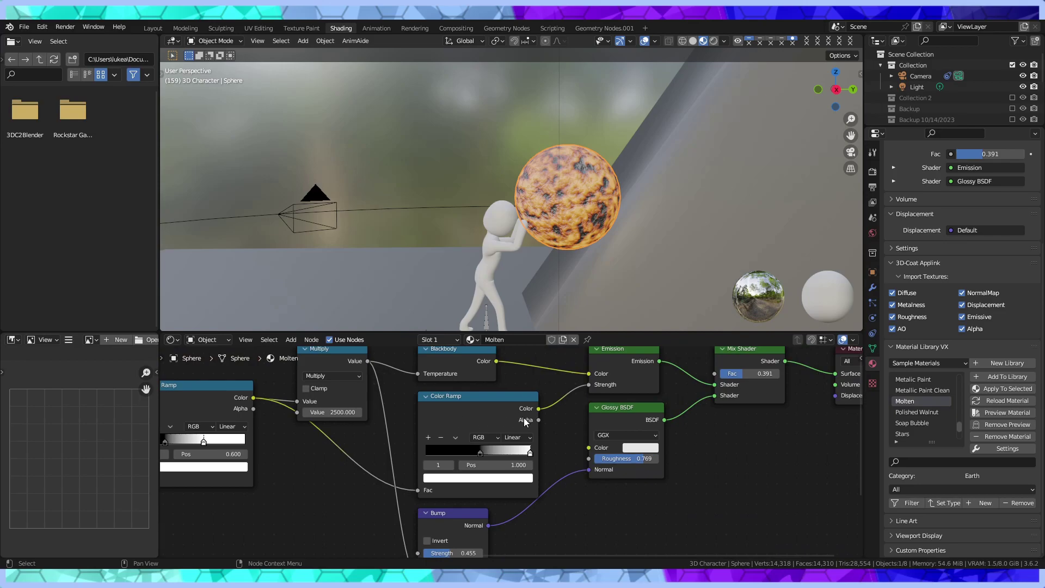
mouse_move(573, 436)
middle_down()
mouse_move(568, 373)
mouse_move(432, 470)
middle_up()
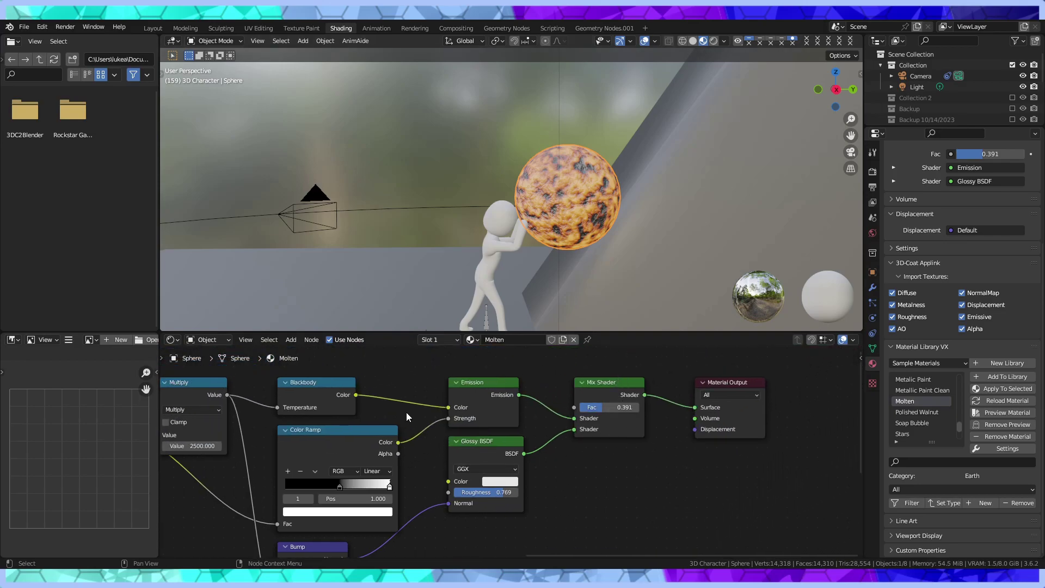
middle_drag(406, 413, 584, 418)
middle_drag(432, 440, 546, 420)
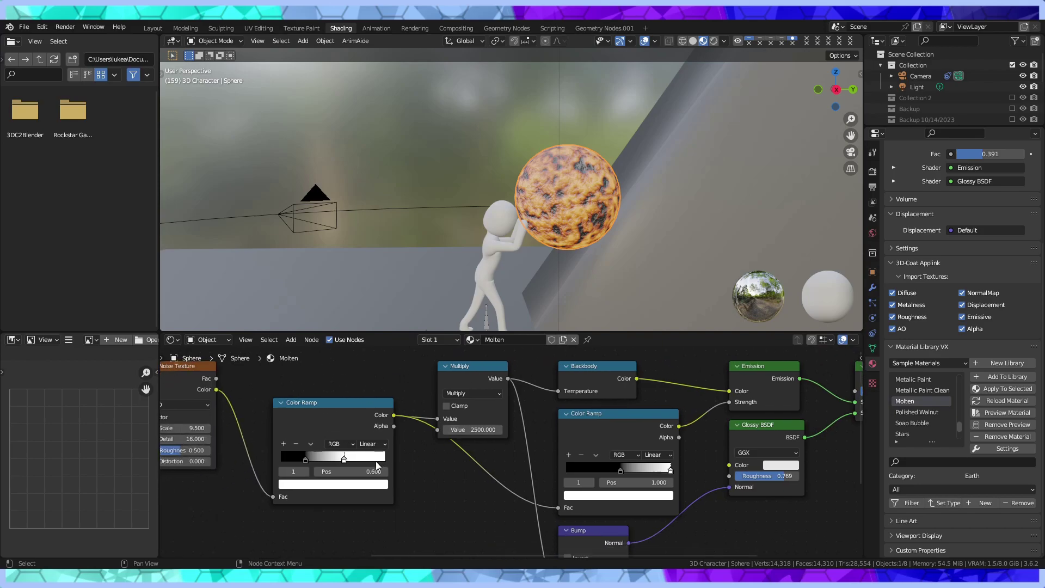
middle_drag(375, 465, 542, 464)
mouse_move(256, 517)
middle_down()
mouse_move(490, 466)
mouse_move(530, 400)
mouse_move(524, 479)
mouse_move(532, 473)
mouse_move(536, 488)
mouse_move(362, 490)
middle_up()
middle_drag(463, 490, 417, 489)
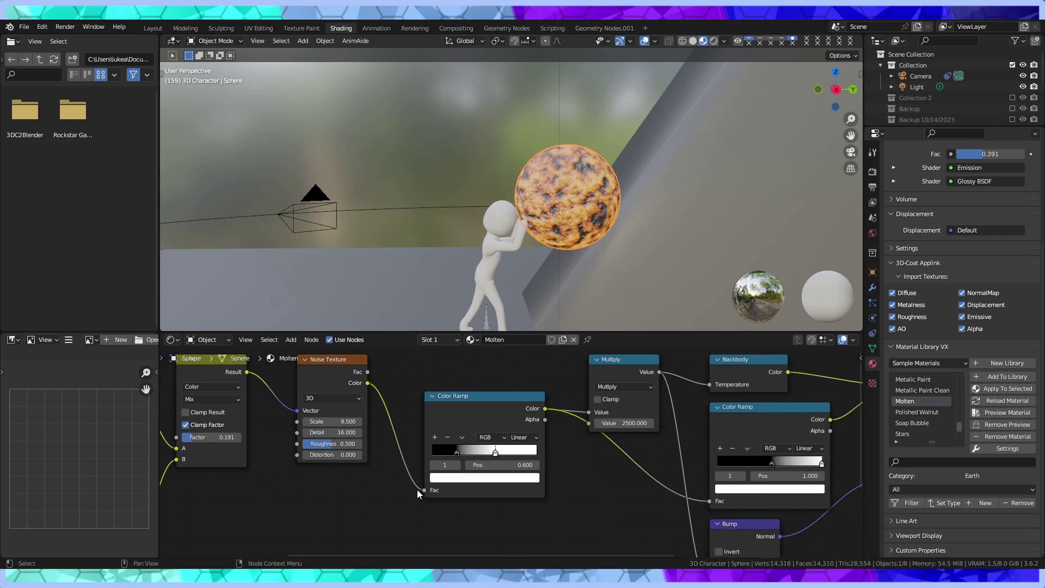
middle_drag(607, 483, 397, 472)
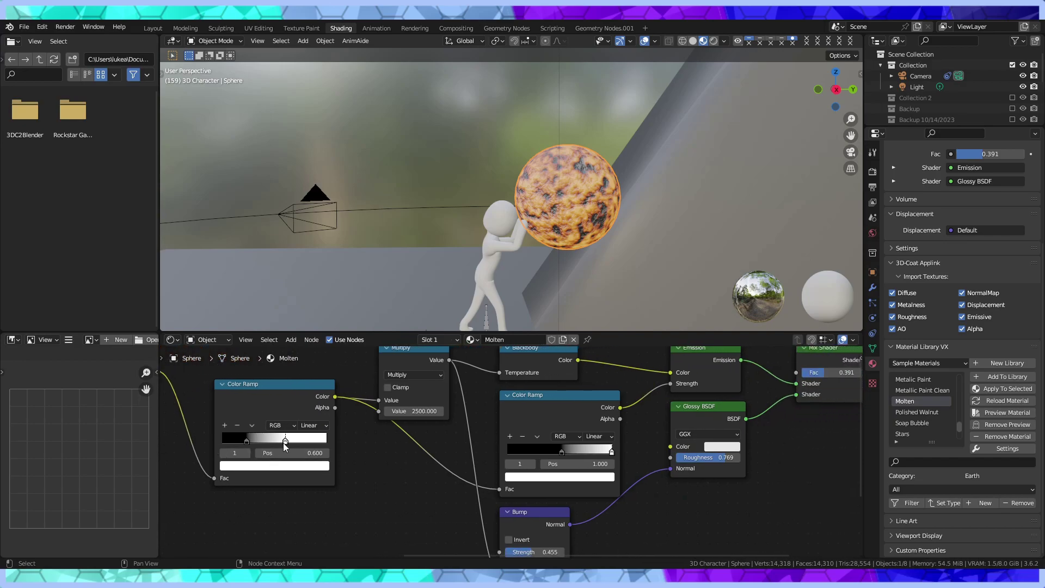
Lower the HSV Value of the first Color Ramp's white stop, then select the rocky wedge
click(276, 467)
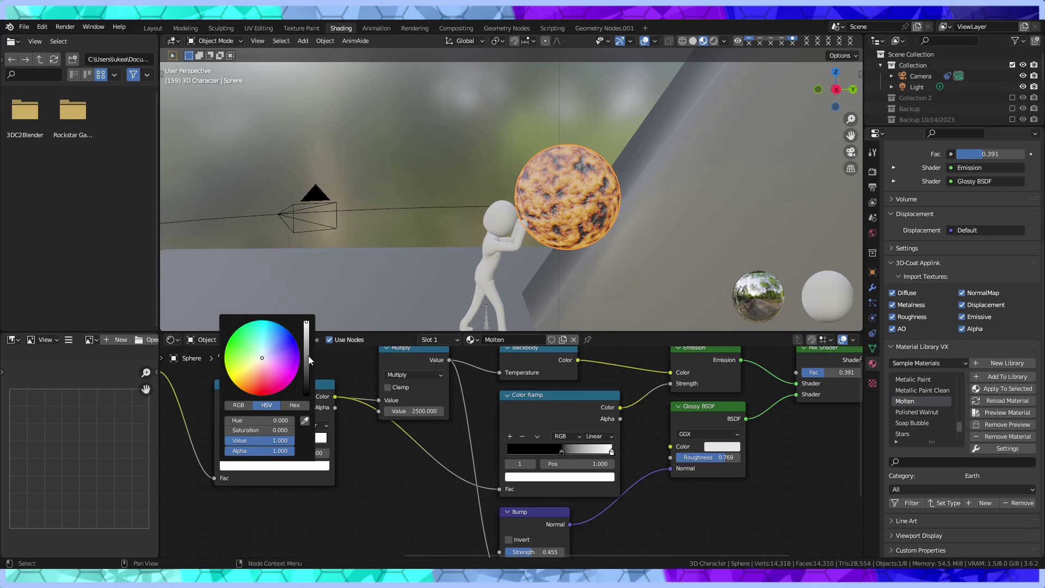
drag(308, 355, 307, 333)
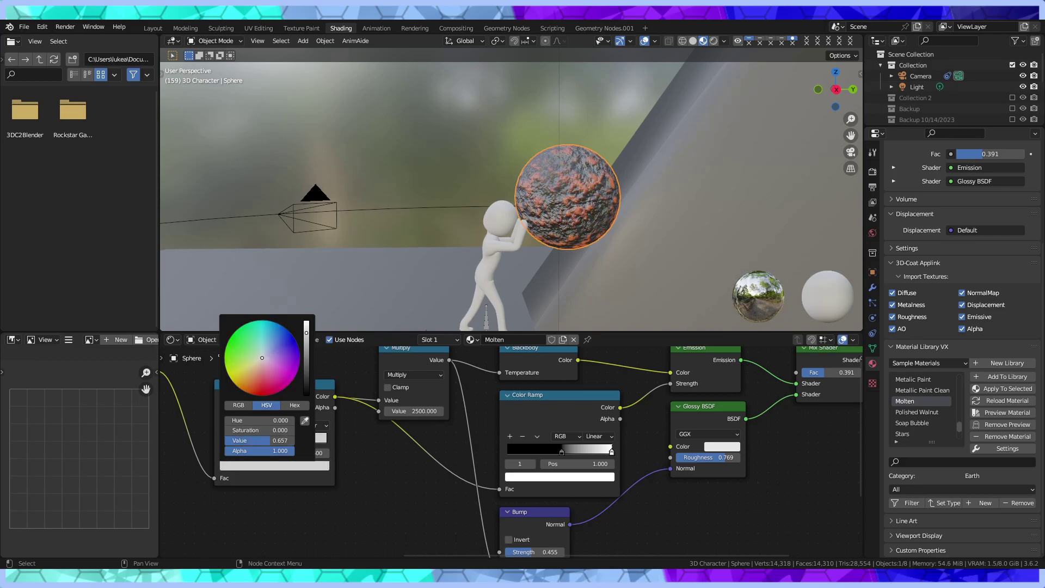
click(430, 167)
mouse_move(433, 165)
ctrl+middle_down()
mouse_move(485, 192)
mouse_move(558, 209)
mouse_move(517, 217)
mouse_move(587, 216)
mouse_move(559, 225)
ctrl+middle_up()
scroll(545, 208, down, 6)
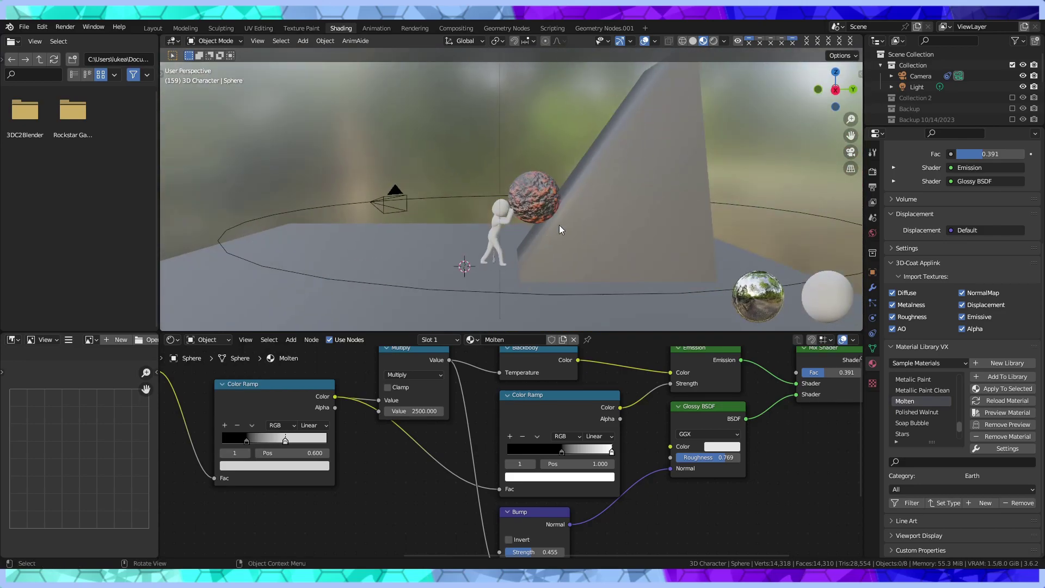
click(685, 188)
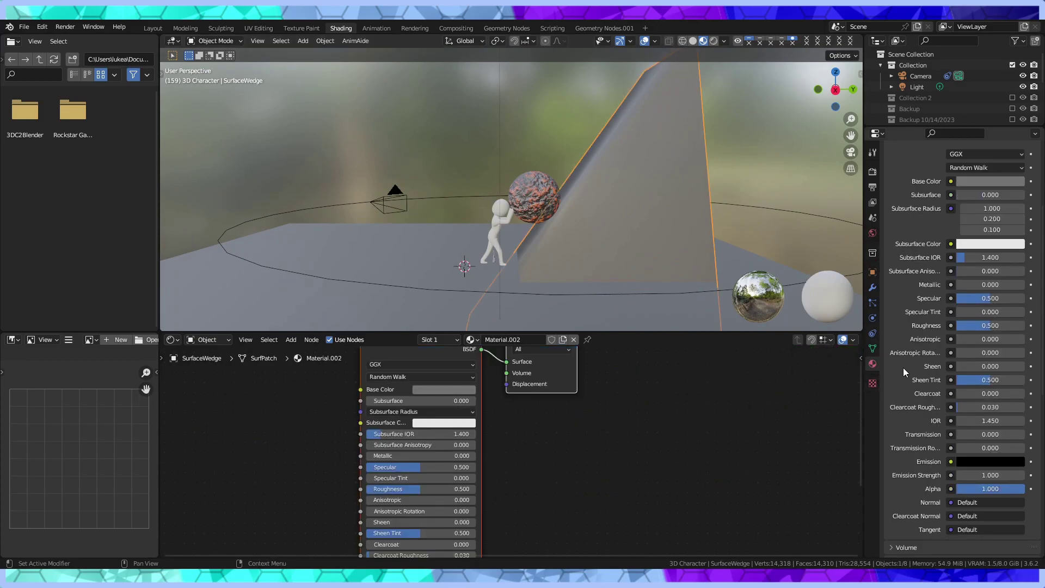
Scroll the wedge's material properties to the Material Library VX section
scroll(893, 402, down, 5)
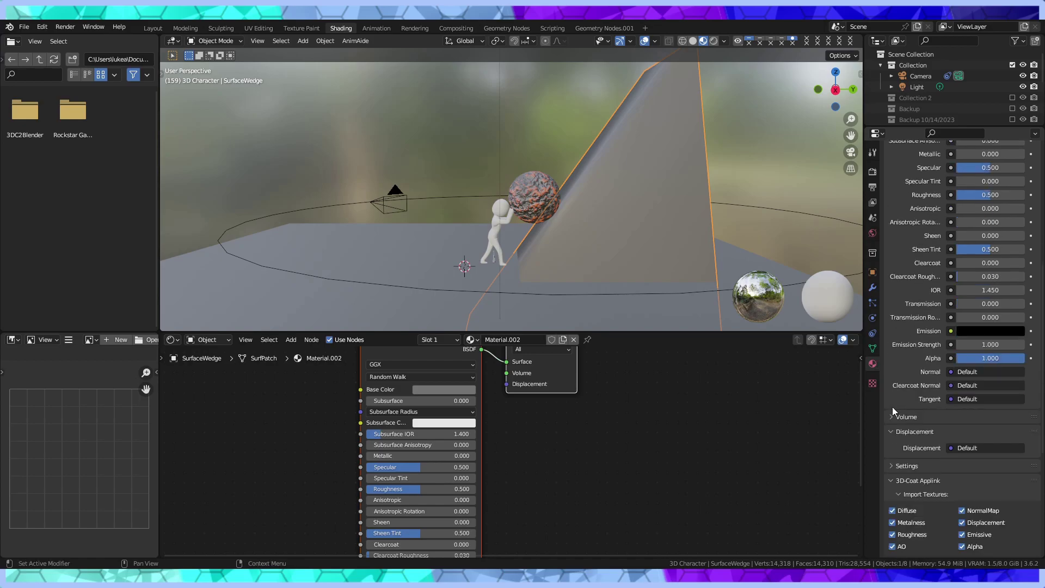
scroll(916, 452, up, 5)
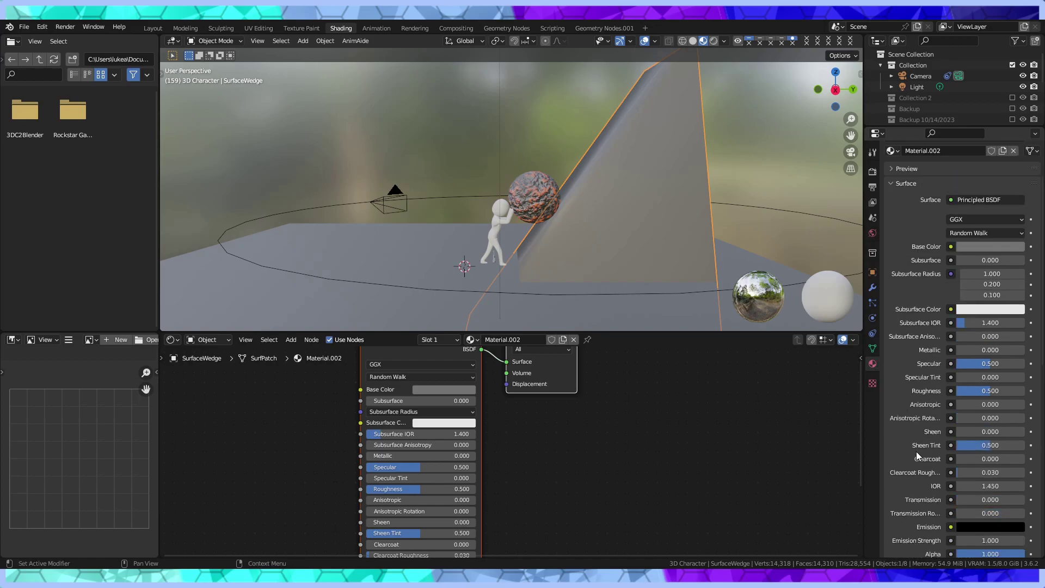
scroll(917, 432, up, 1)
scroll(917, 417, down, 3)
scroll(917, 417, down, 10)
scroll(915, 443, down, 2)
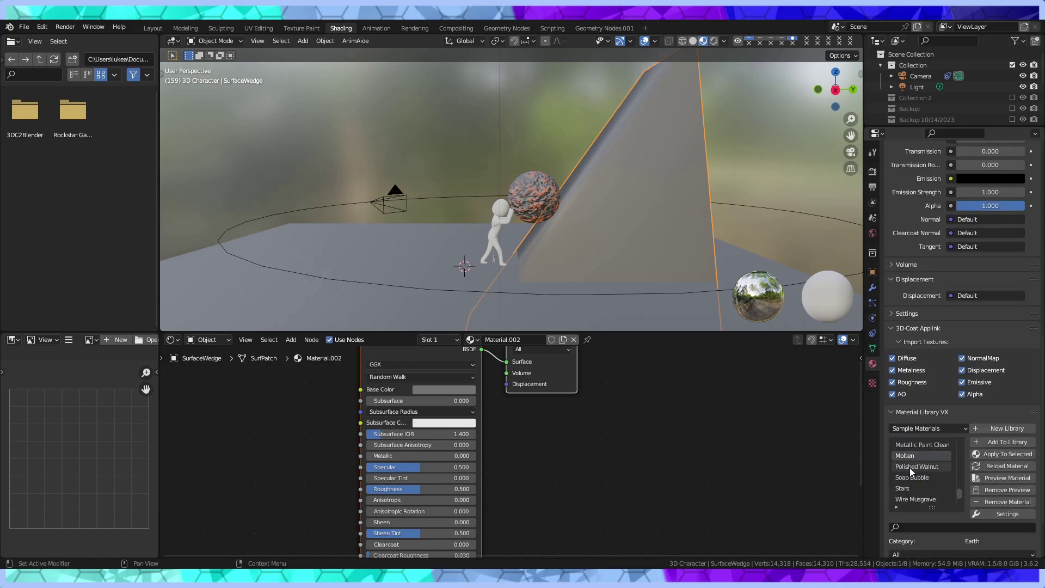
scroll(924, 486, up, 1)
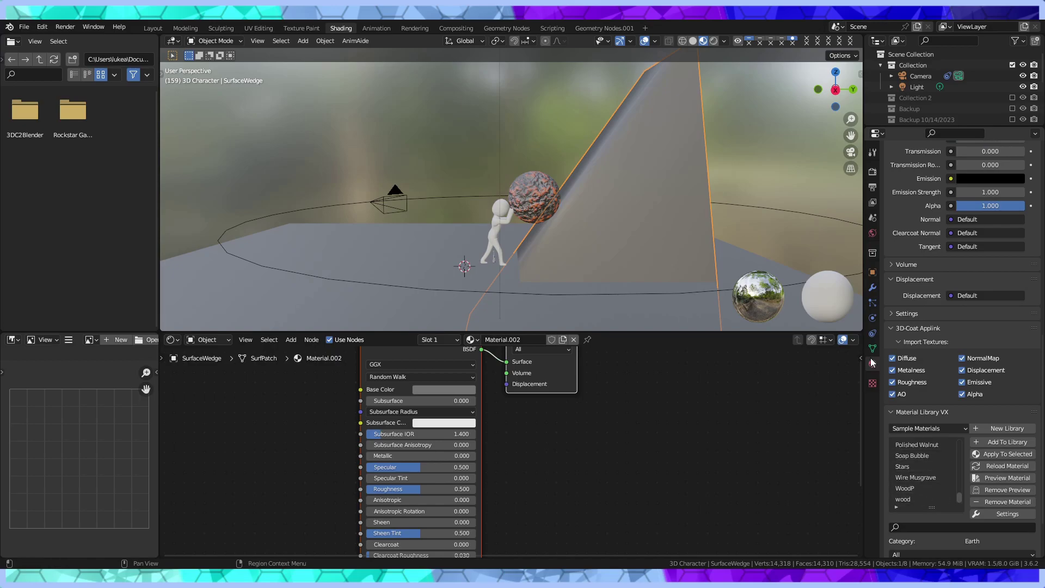
Switch the viewport to Rendered shading and orbit around the wedge and sphere
click(714, 41)
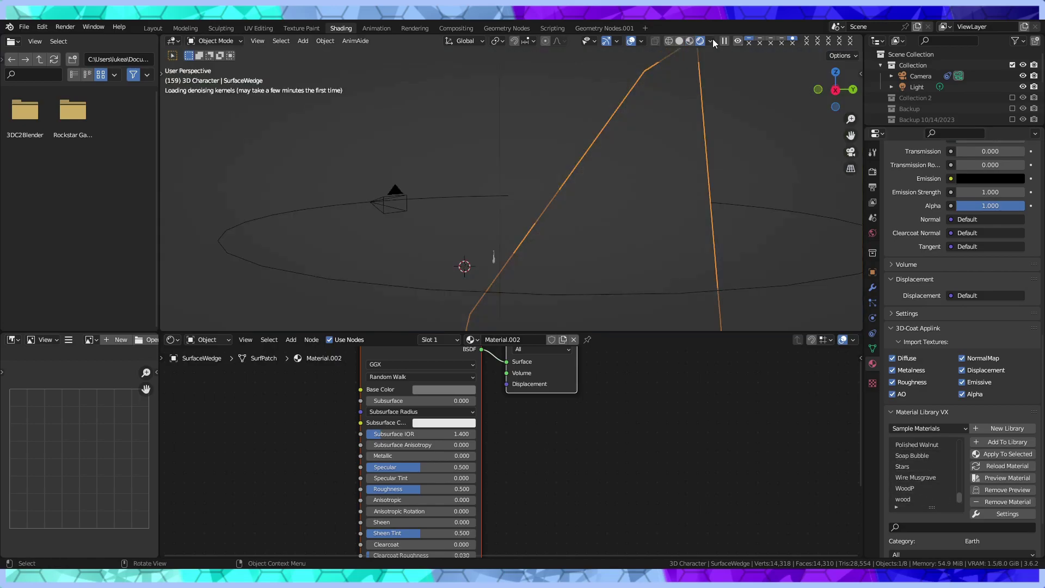
scroll(674, 178, up, 2)
scroll(674, 182, up, 3)
scroll(689, 201, up, 5)
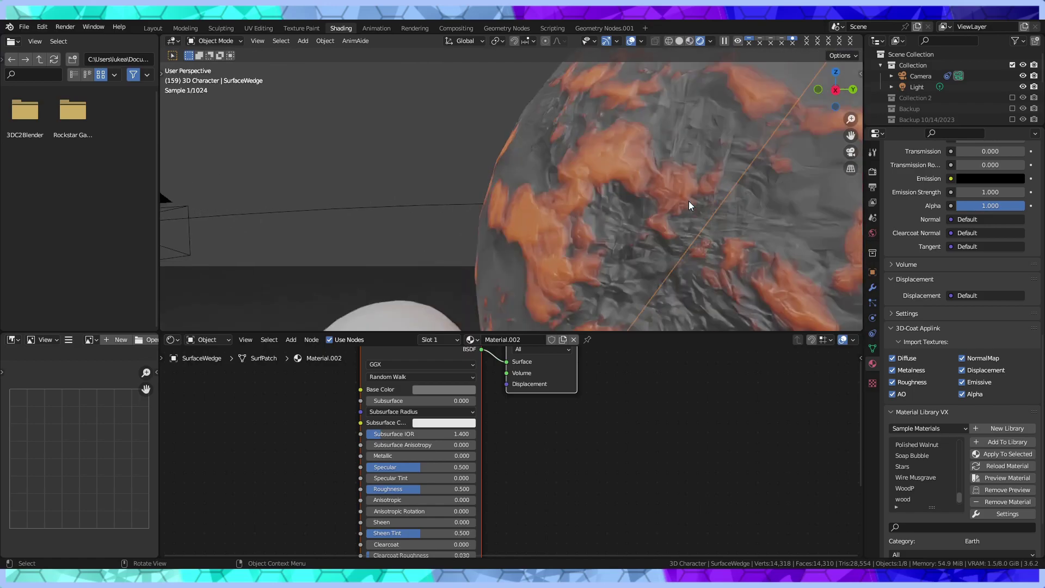
scroll(694, 201, down, 8)
scroll(694, 201, down, 1)
scroll(694, 202, down, 2)
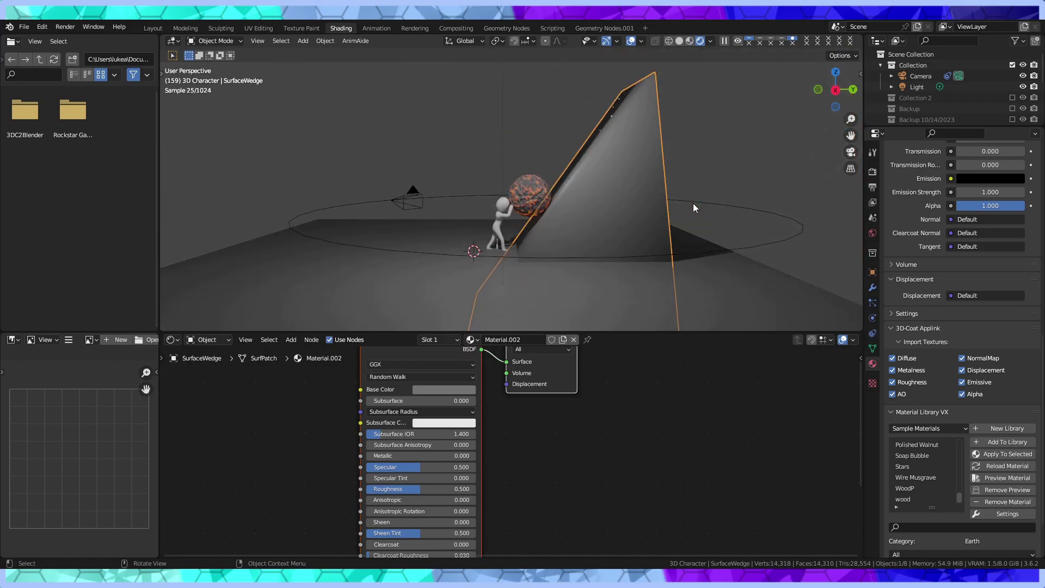
mouse_move(645, 223)
middle_down()
mouse_move(712, 218)
mouse_move(610, 221)
mouse_move(655, 253)
mouse_move(648, 318)
mouse_move(654, 277)
mouse_move(623, 241)
mouse_move(635, 241)
middle_up()
Scroll the Material Library VX list while the Cycles preview finishes
scroll(660, 299, up, 3)
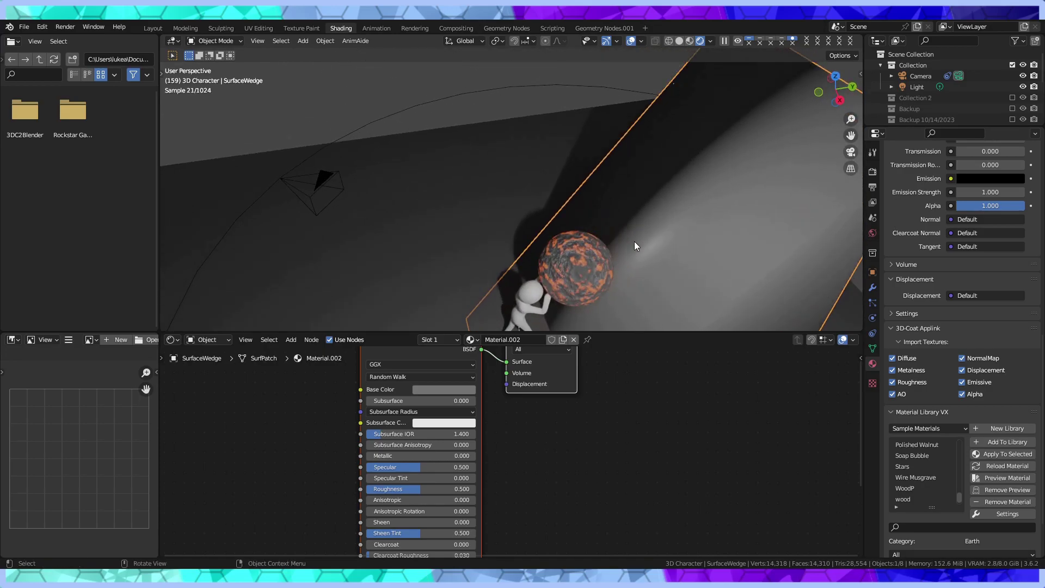
scroll(634, 246, down, 2)
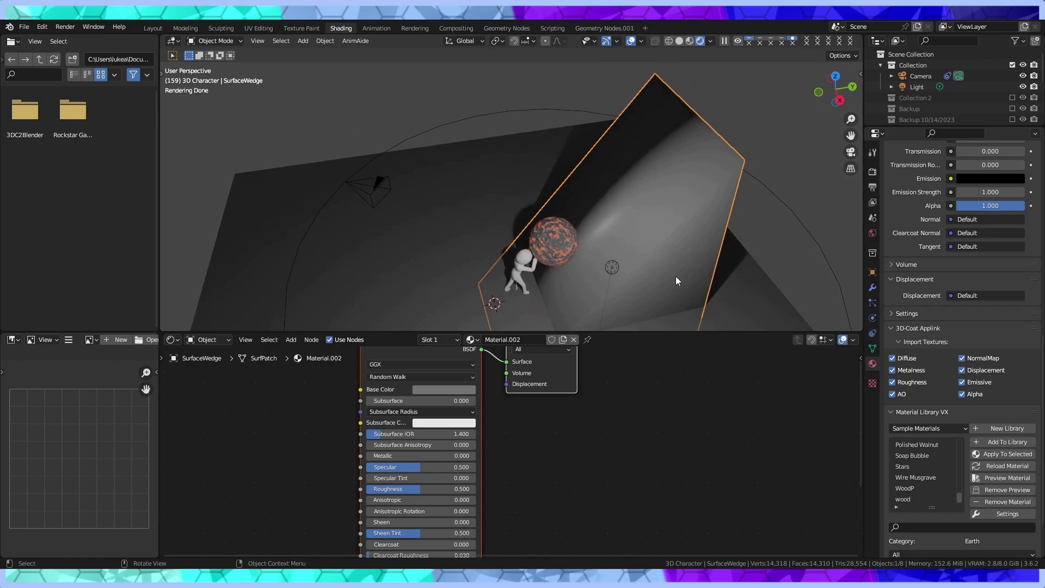
scroll(972, 400, down, 1)
scroll(945, 409, down, 2)
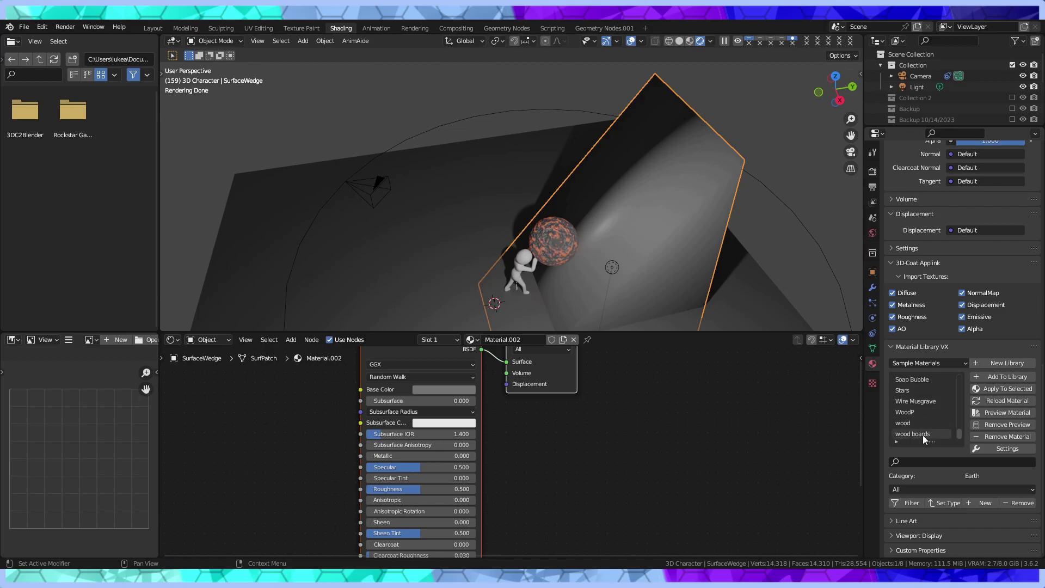
scroll(927, 408, up, 3)
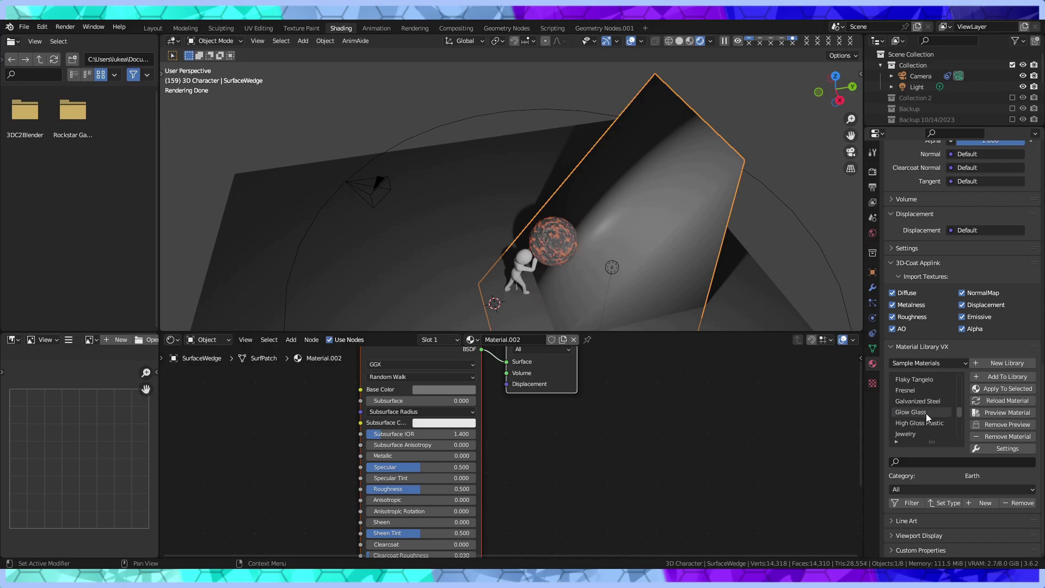
Apply the library's Ceramic material to the wedge and view it from a low side angle
scroll(926, 414, up, 3)
scroll(926, 414, up, 1)
scroll(926, 414, up, 2)
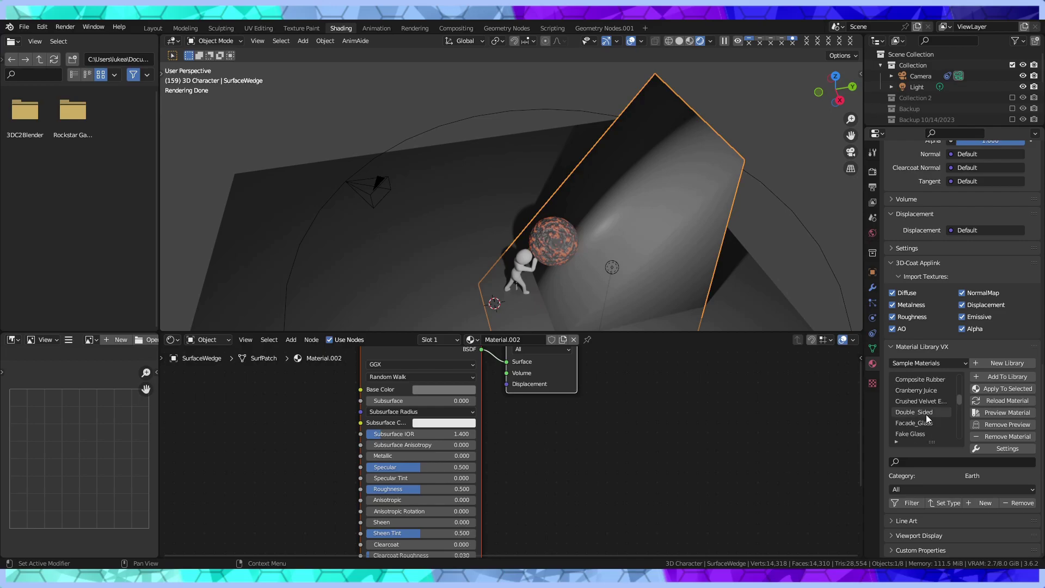
scroll(926, 414, up, 1)
scroll(926, 414, up, 1)
scroll(926, 414, up, 1)
scroll(926, 413, up, 2)
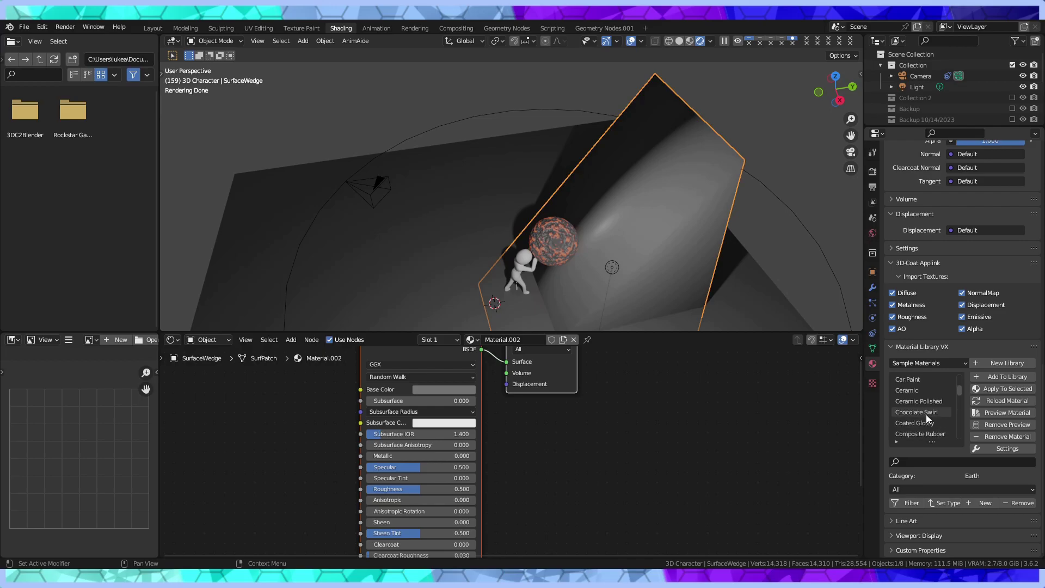
scroll(926, 415, up, 1)
click(906, 403)
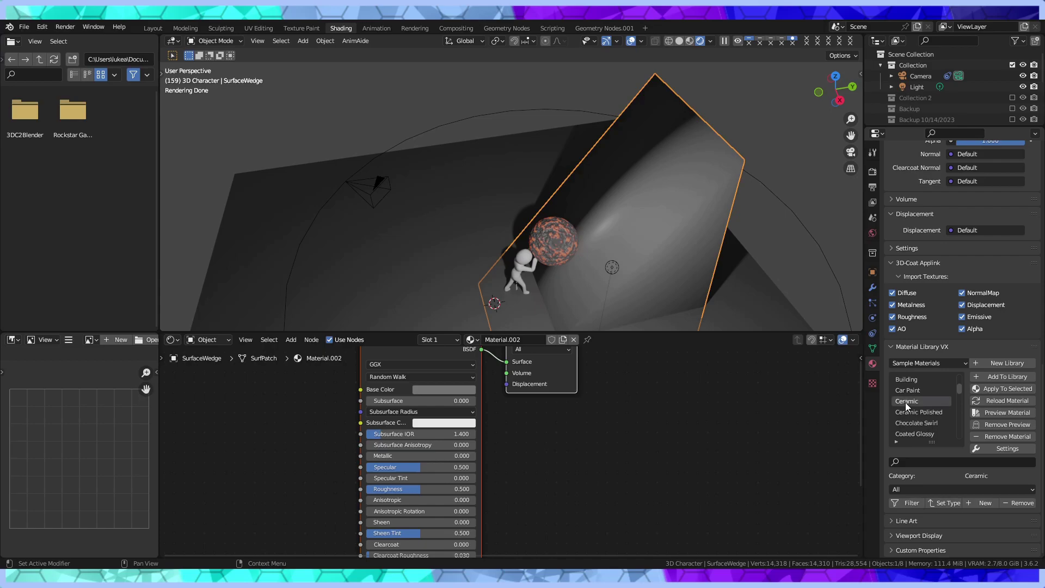
click(999, 388)
mouse_move(759, 303)
middle_down()
mouse_move(714, 237)
mouse_move(668, 225)
mouse_move(760, 234)
middle_up()
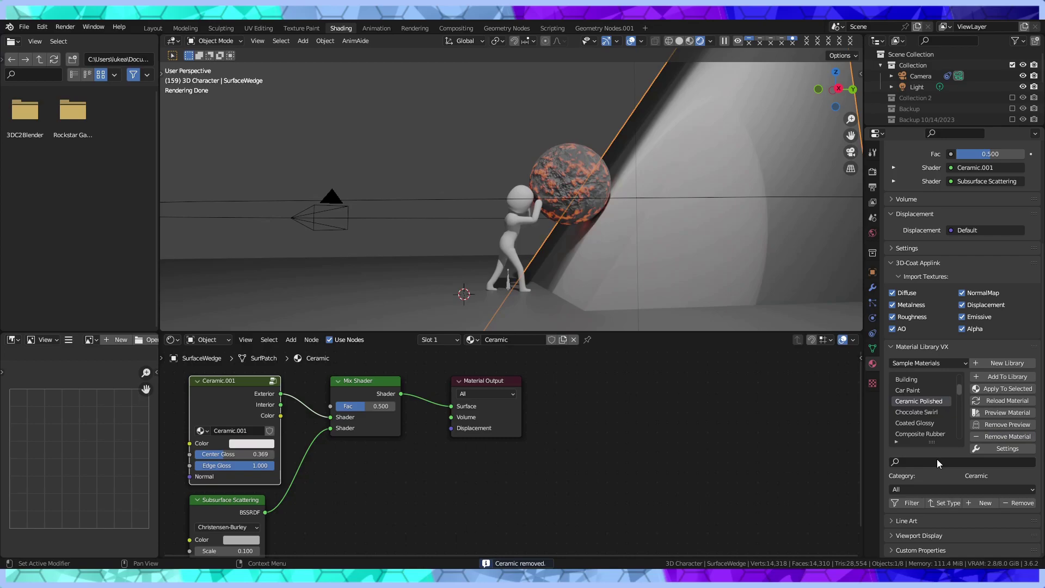
Reload the Ceramic material, look over its nodes, then unlink it from the wedge
scroll(1002, 437, up, 1)
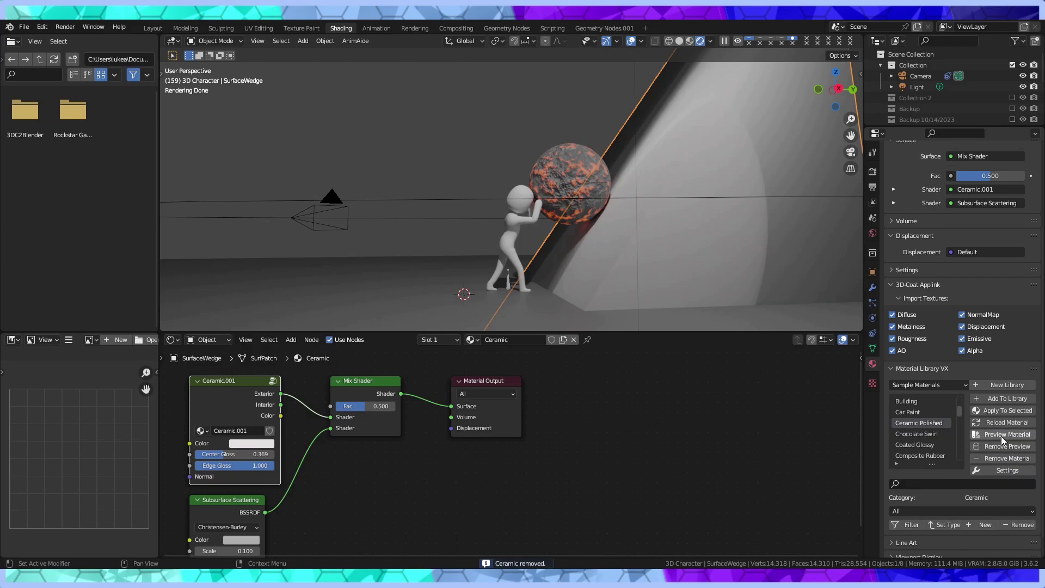
scroll(995, 440, up, 1)
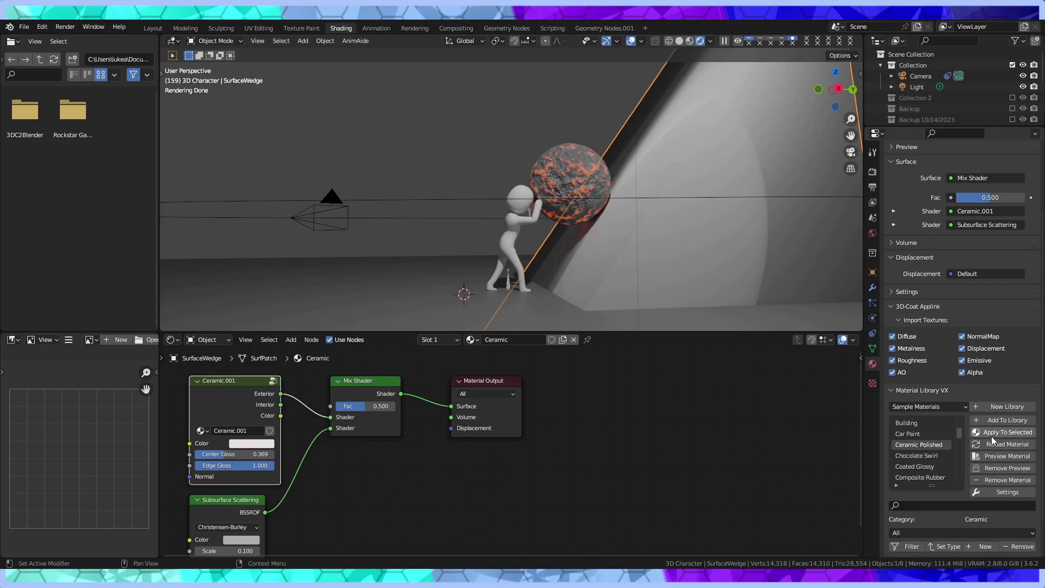
click(992, 445)
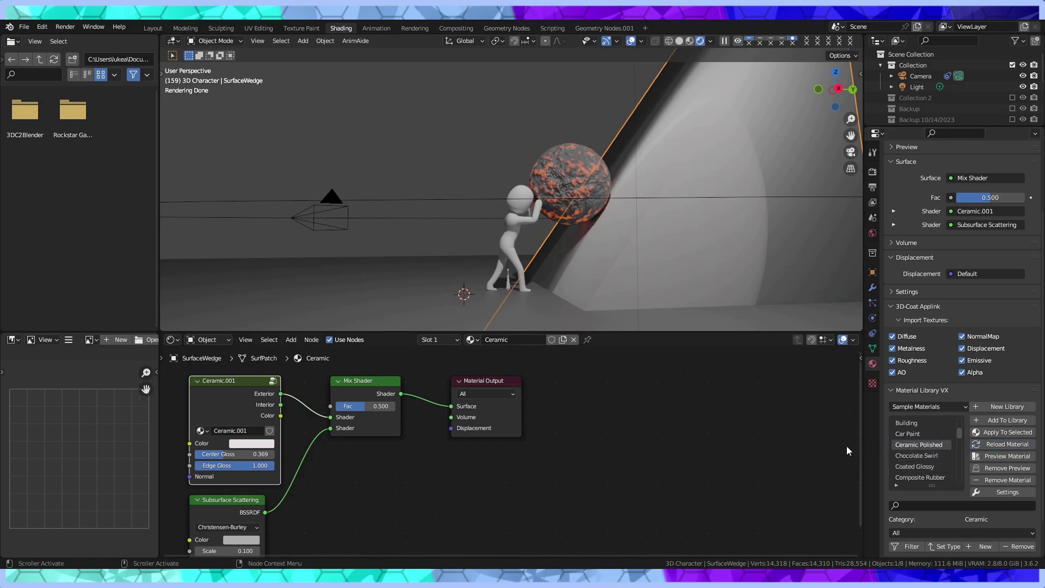
scroll(382, 451, down, 2)
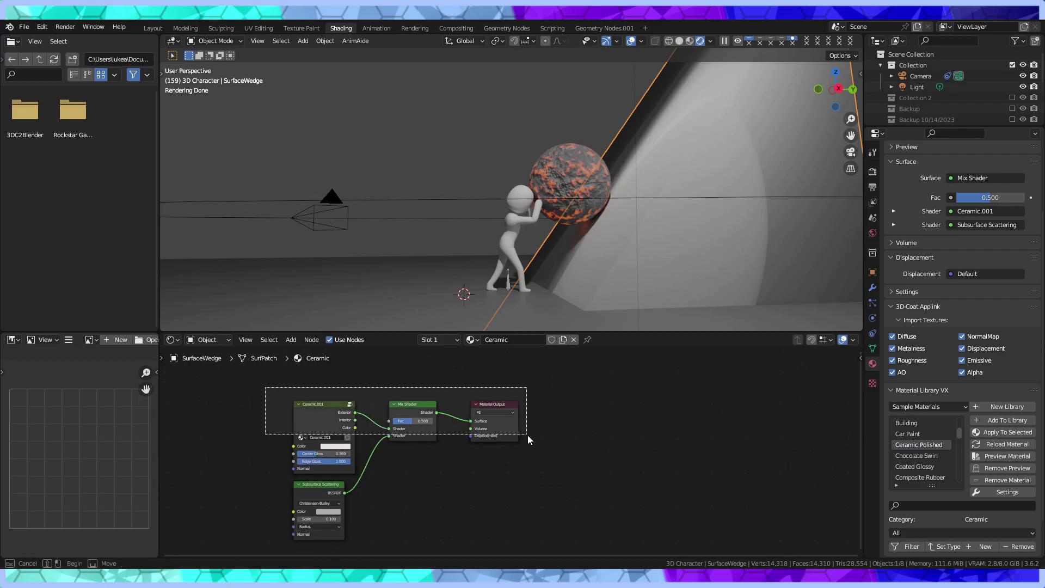
drag(284, 397, 537, 498)
click(558, 352)
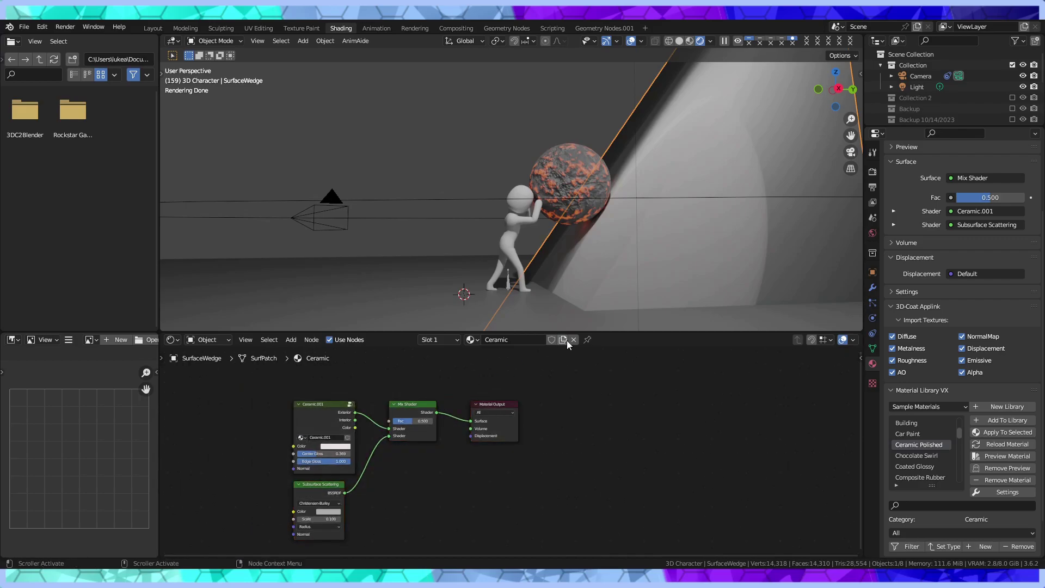
click(570, 341)
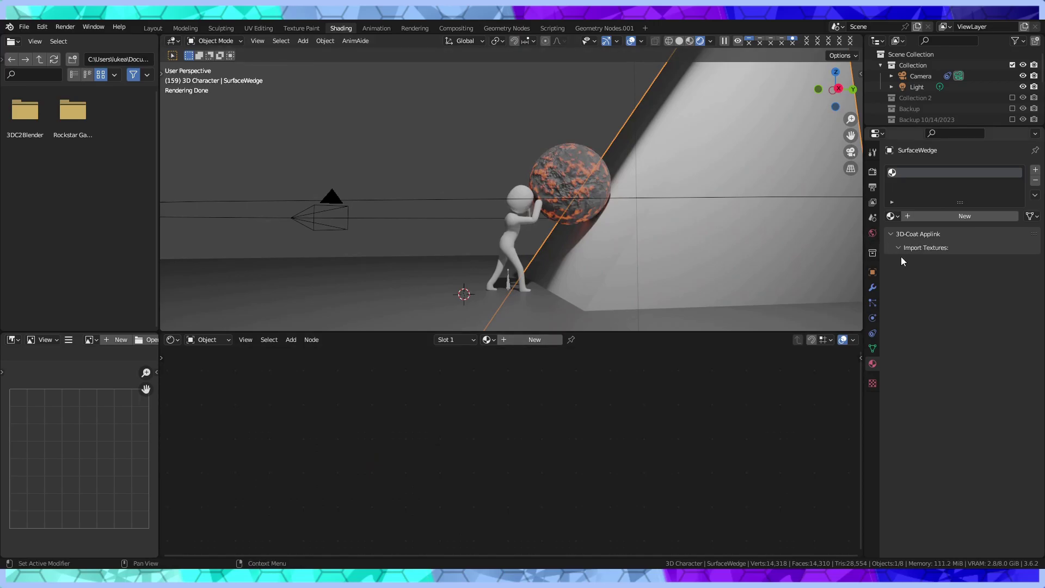
Create a new blank material for the wedge and scroll the library list to Molten
click(930, 216)
scroll(920, 377, down, 8)
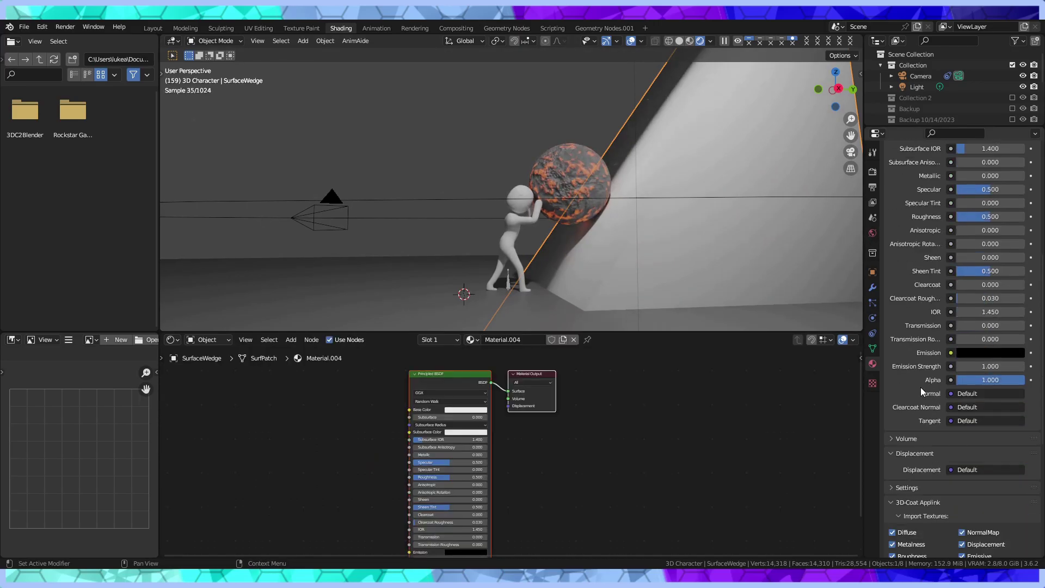
scroll(925, 398, down, 8)
scroll(932, 407, down, 3)
scroll(925, 430, up, 4)
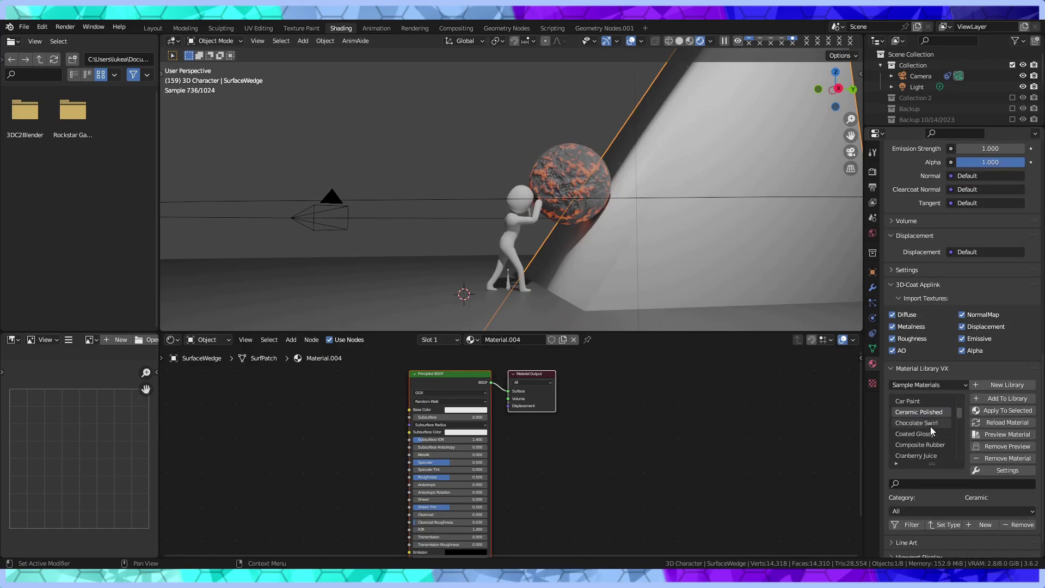
scroll(906, 411, down, 2)
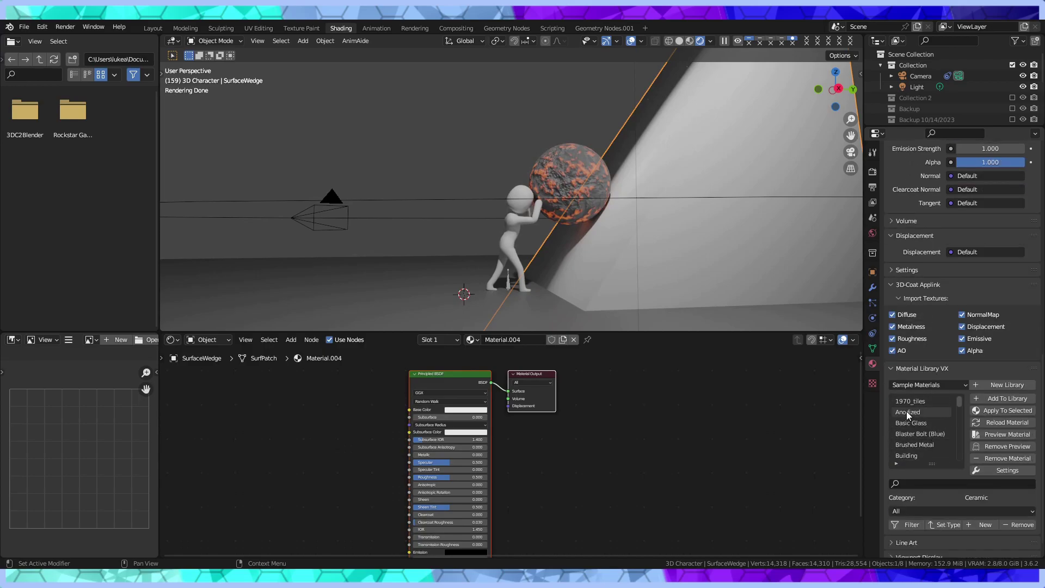
scroll(918, 420, down, 1)
scroll(919, 421, down, 5)
scroll(919, 421, down, 5)
scroll(919, 432, down, 3)
scroll(920, 437, down, 2)
scroll(920, 442, down, 2)
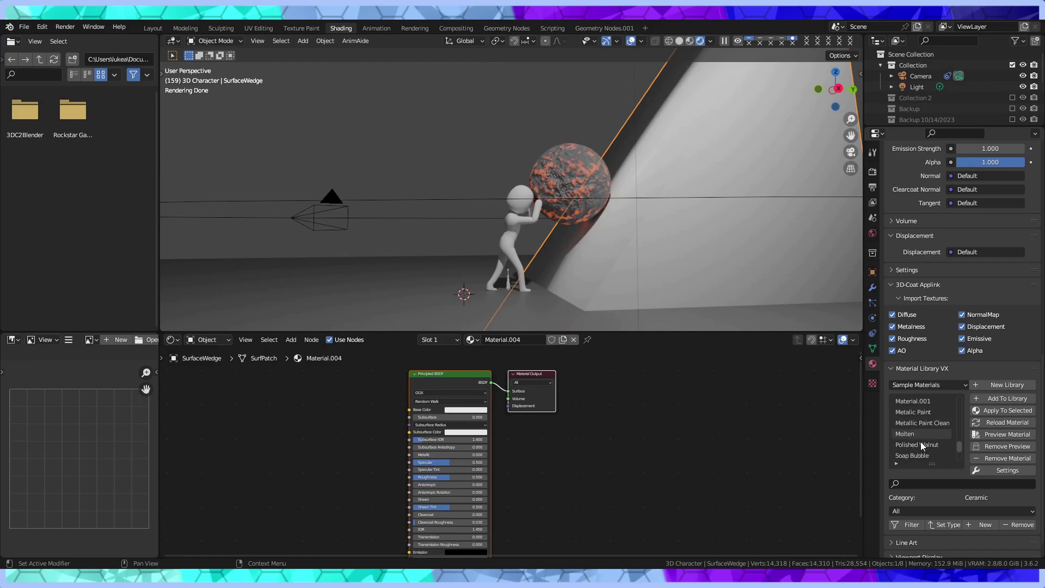
scroll(920, 442, down, 2)
scroll(921, 445, down, 2)
scroll(920, 444, up, 2)
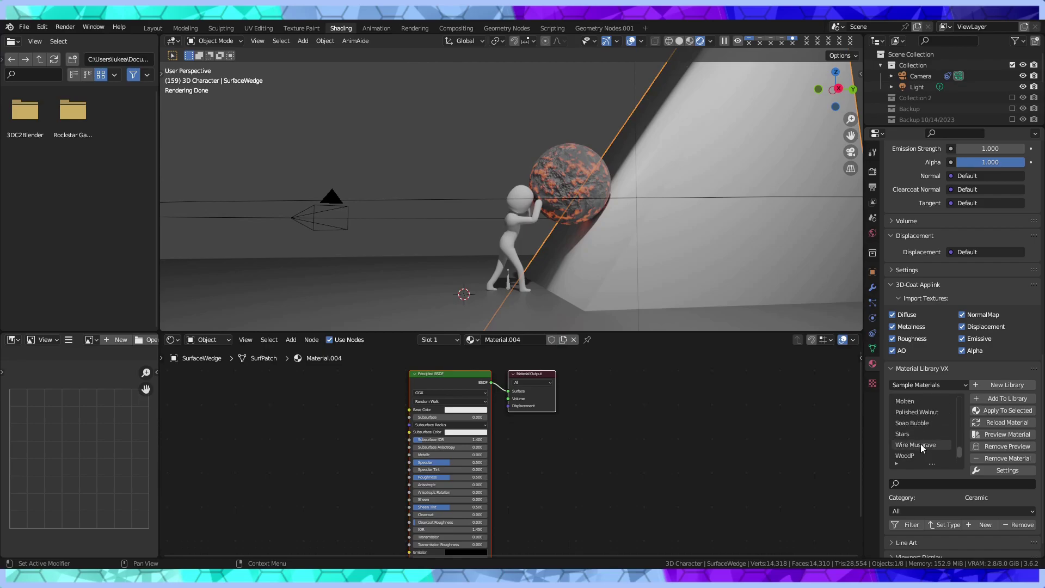
scroll(920, 443, up, 1)
scroll(920, 444, up, 2)
scroll(921, 447, down, 2)
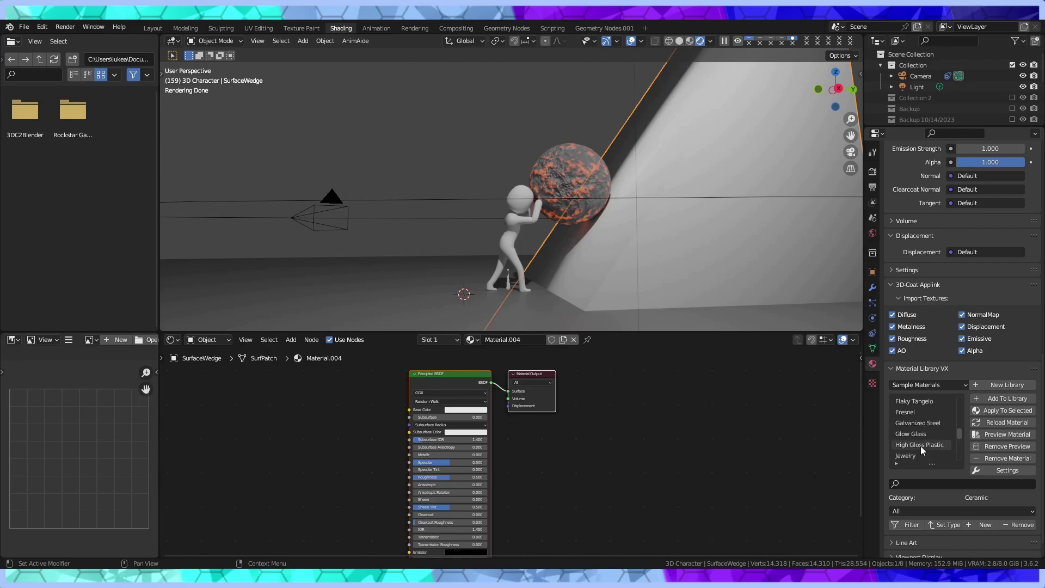
scroll(920, 446, down, 1)
scroll(923, 439, down, 2)
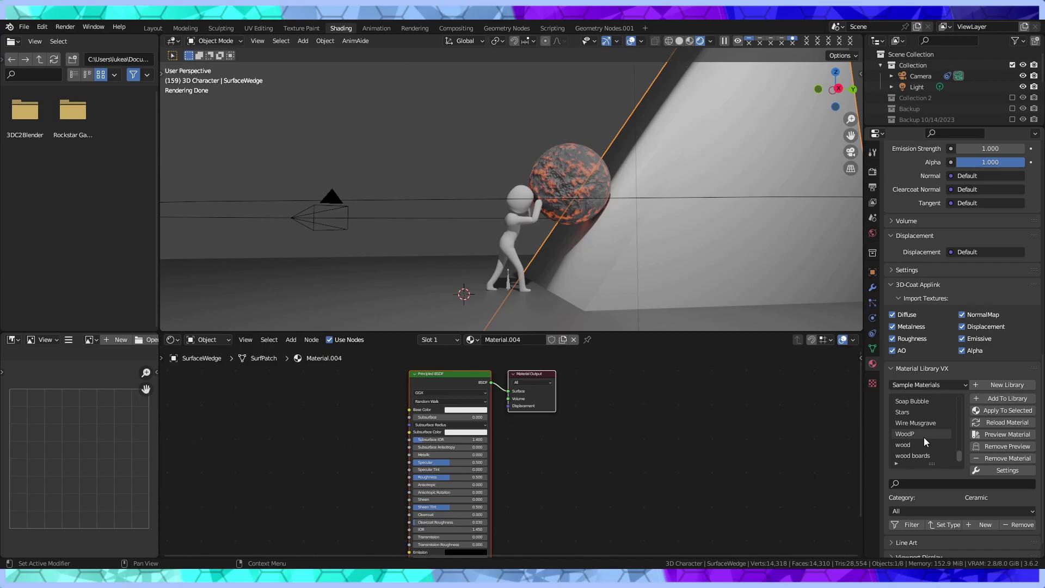
scroll(923, 436, up, 2)
Apply Molten to the wedge and dim its colour ramp colour toward grey
click(907, 415)
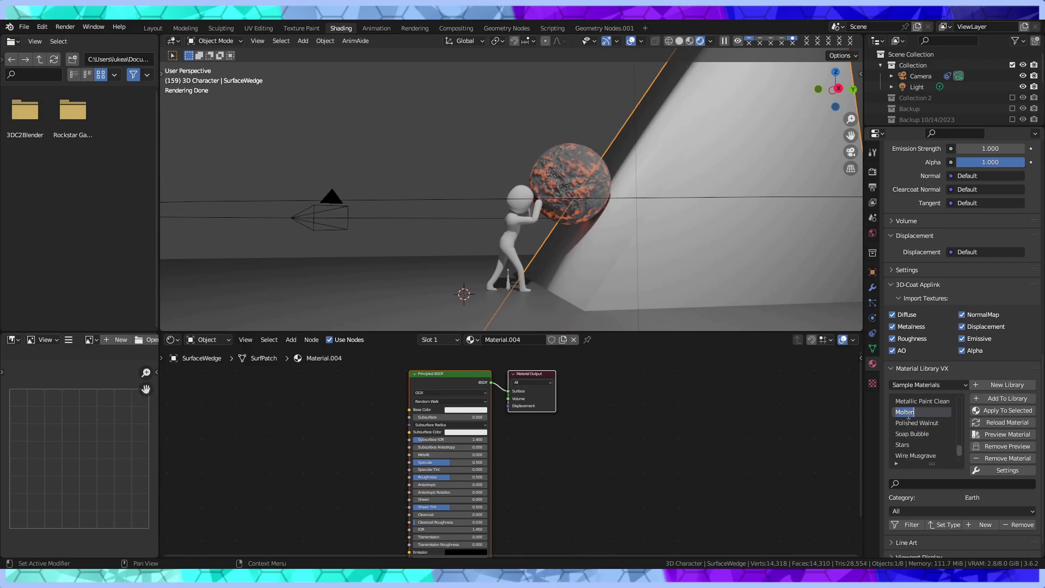
click(1014, 414)
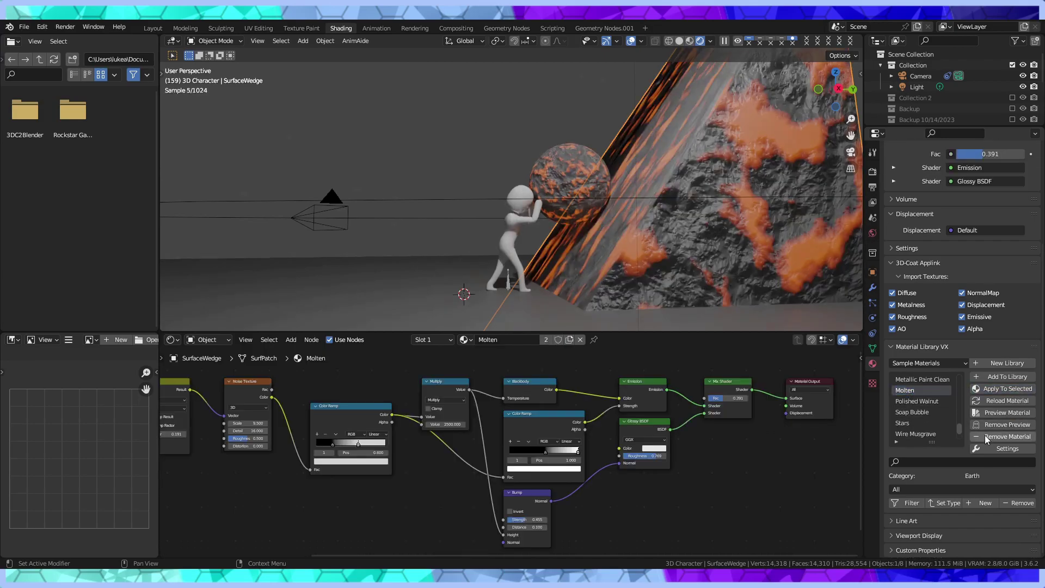
mouse_move(676, 305)
middle_down()
mouse_move(714, 227)
mouse_move(658, 283)
middle_up()
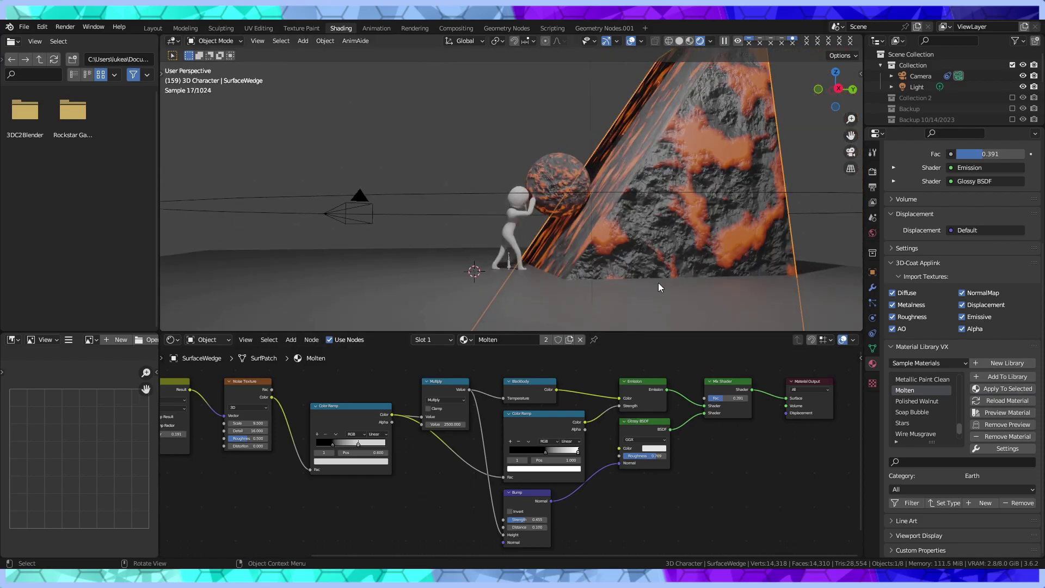
click(355, 460)
mouse_move(358, 443)
mouse_down()
mouse_move(333, 444)
mouse_move(359, 443)
mouse_up()
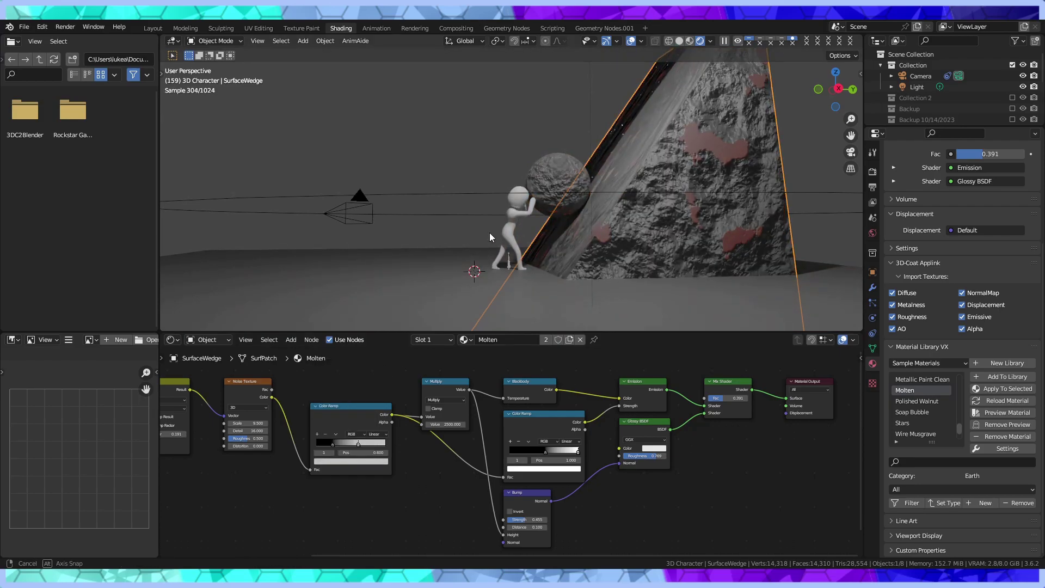
Orbit to a higher angle, zoom out and select the ground plane
middle_drag(489, 233, 474, 262)
scroll(475, 260, down, 2)
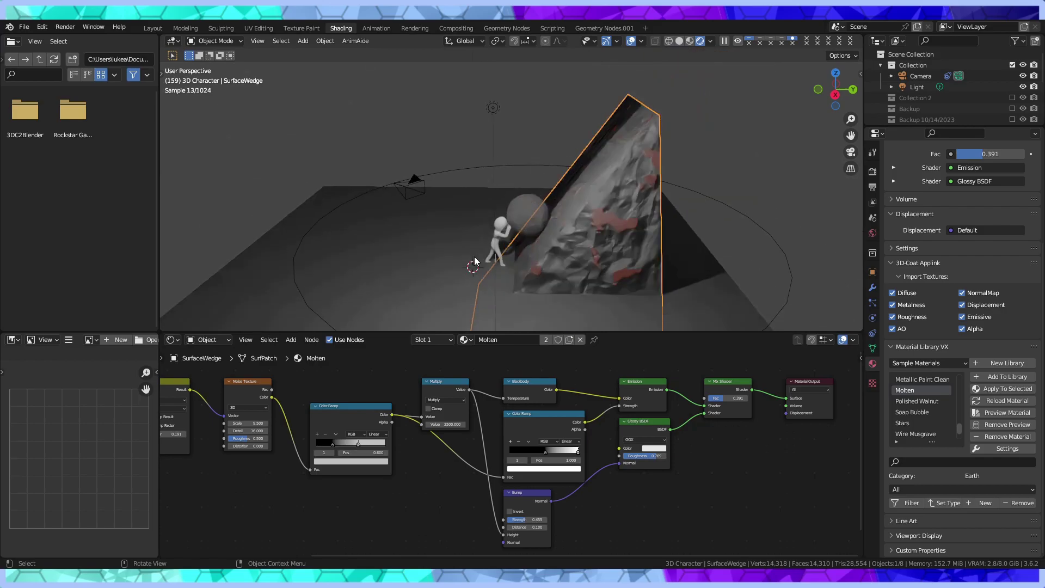
click(410, 257)
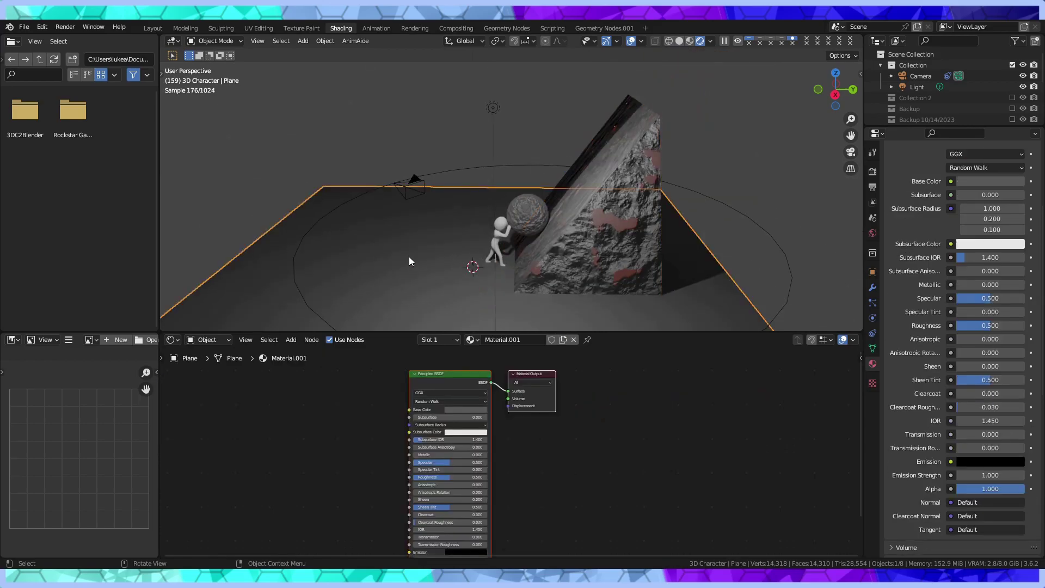
Assign the existing Molten material to the ground plane
click(445, 347)
click(476, 342)
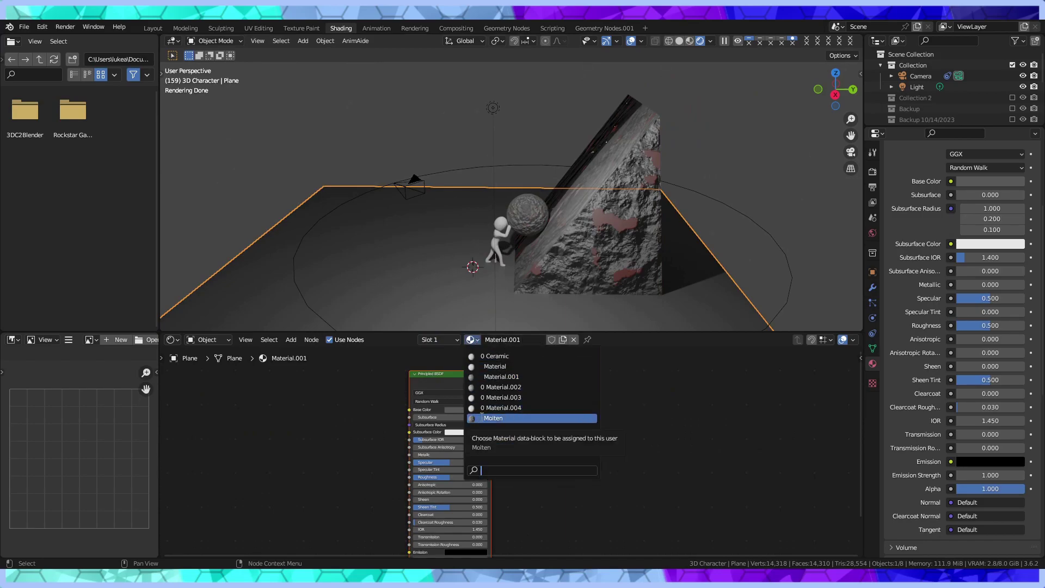
click(481, 416)
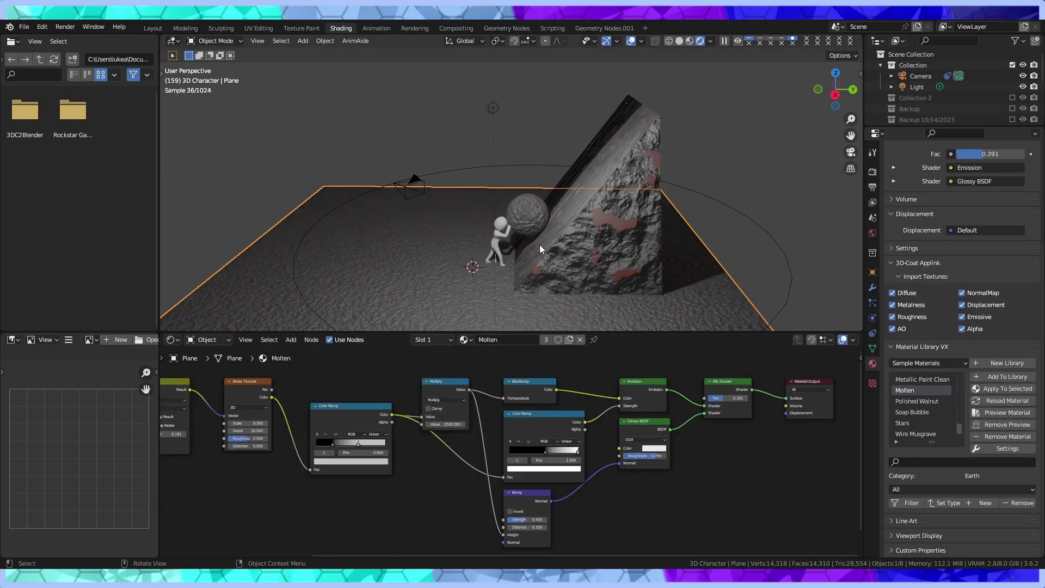
Orbit around the scene to inspect the textured ground, then select the rocky wedge
scroll(539, 244, up, 2)
middle_drag(540, 245, 542, 225)
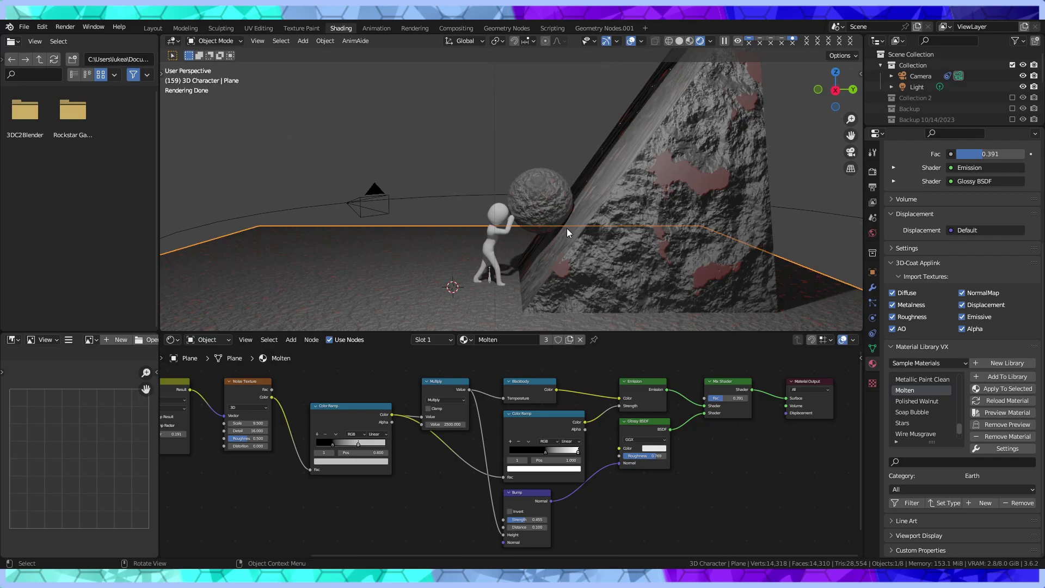
scroll(605, 238, down, 5)
scroll(606, 245, up, 5)
middle_drag(581, 243, 715, 250)
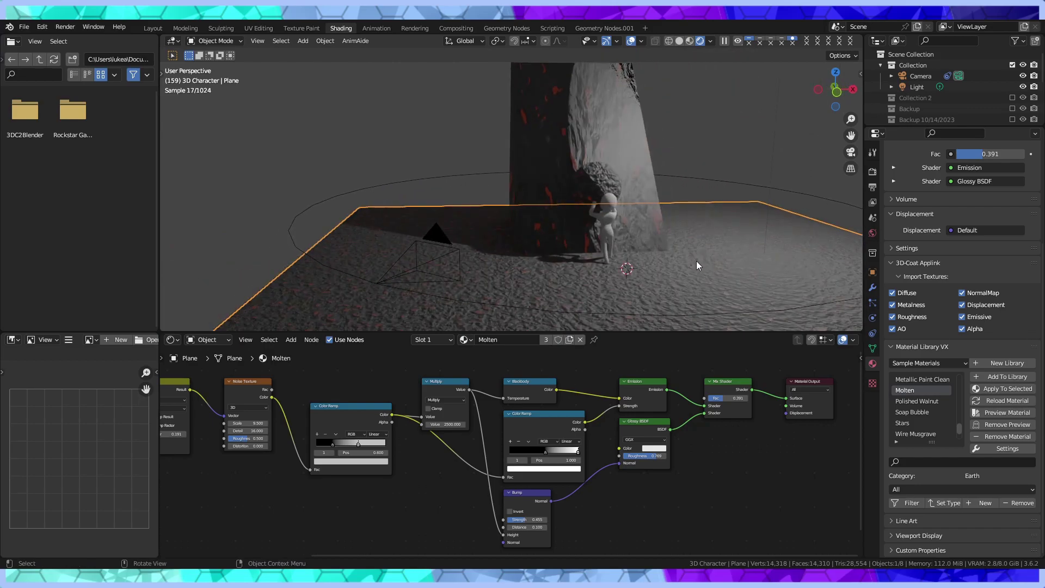
mouse_move(614, 268)
middle_down()
mouse_move(647, 254)
mouse_move(505, 220)
middle_up()
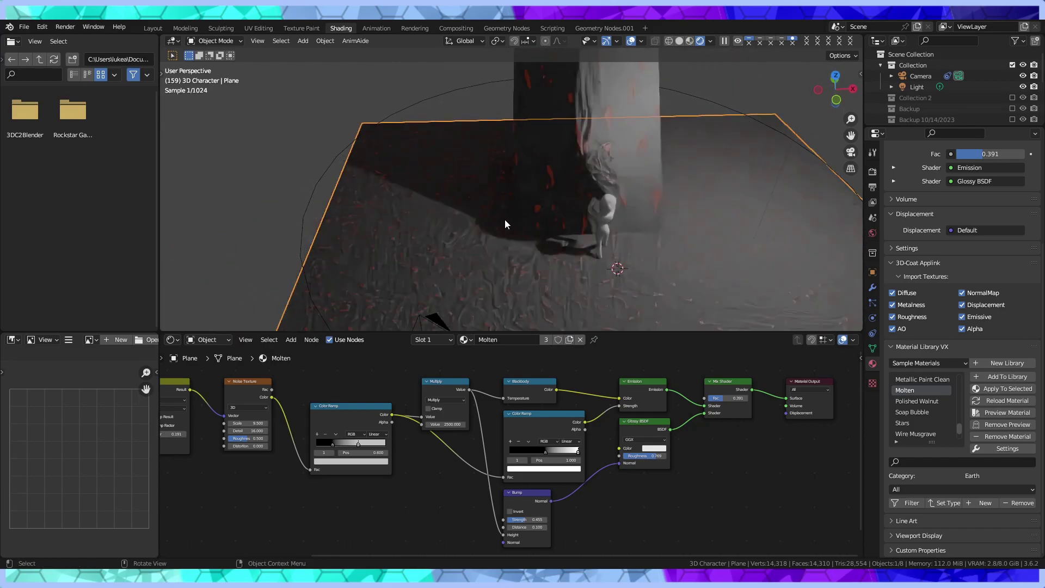
click(536, 200)
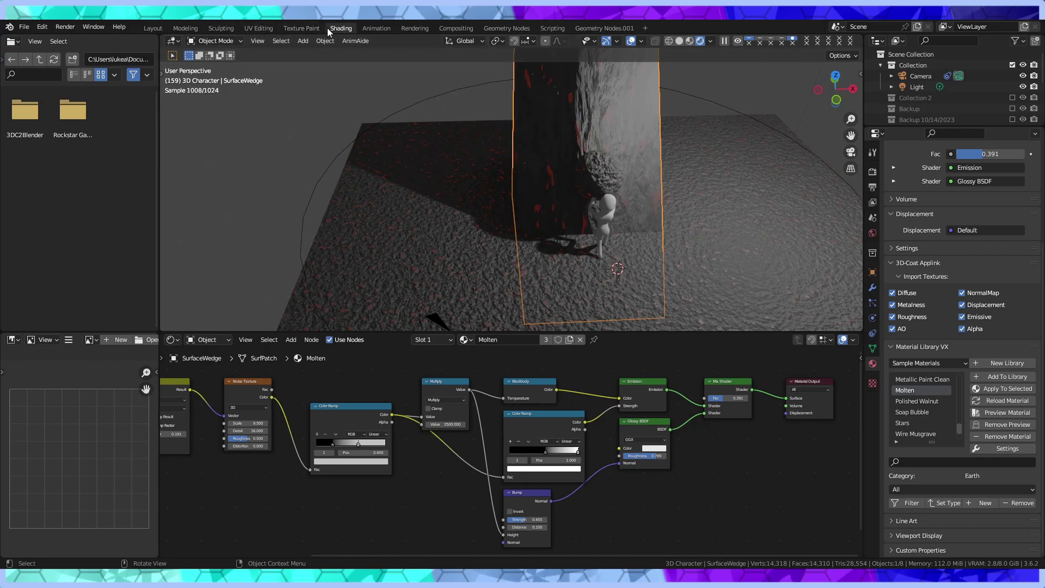
In the Layout workspace, stretch the rocky wedge about 4.979× along X
click(160, 29)
middle_drag(397, 165, 286, 210)
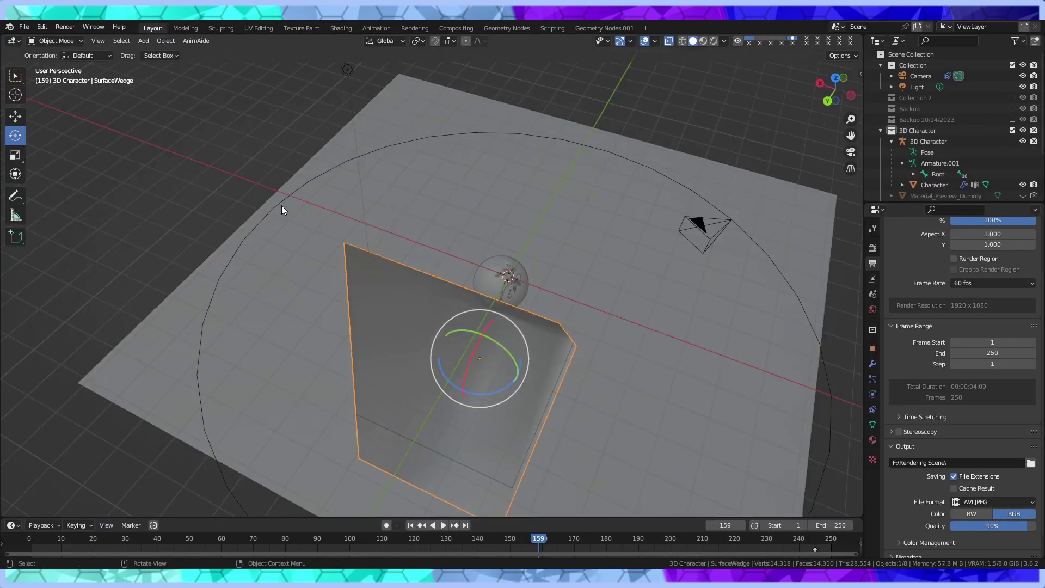
click(25, 155)
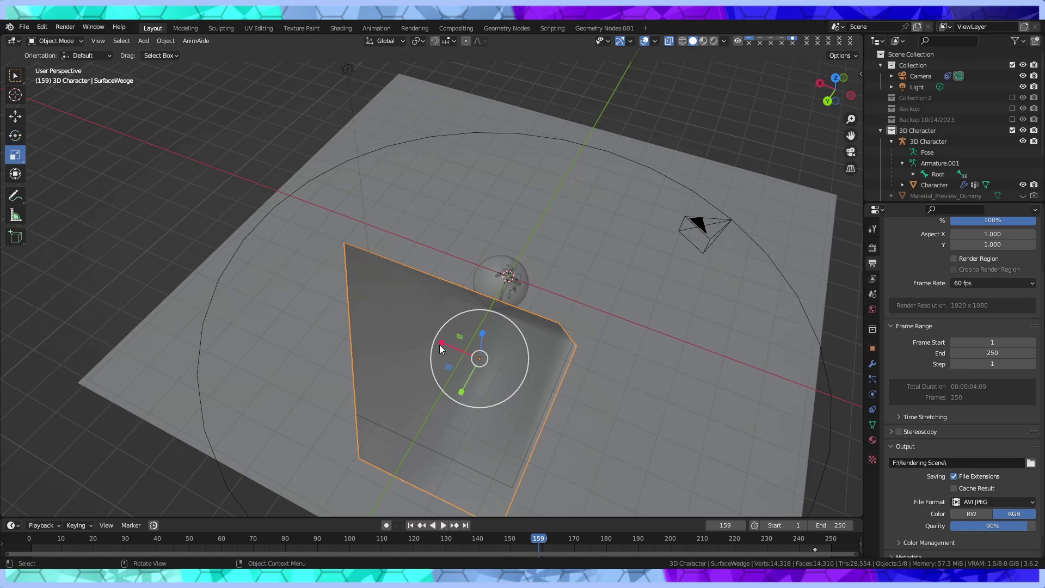
mouse_move(441, 348)
mouse_down()
mouse_move(394, 347)
mouse_move(255, 296)
mouse_up()
key(ctrl+z)
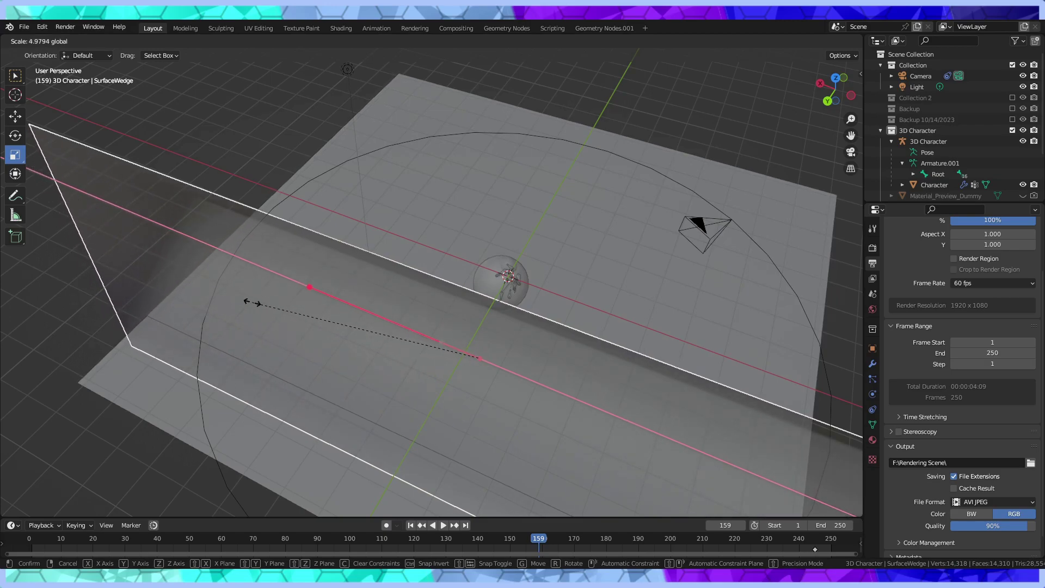
drag(256, 295, 251, 301)
Shrink the wedge to 0.915 along X and nudge it slightly along X
mouse_move(390, 292)
middle_down()
mouse_move(287, 279)
mouse_move(250, 254)
mouse_move(298, 221)
mouse_move(430, 218)
mouse_move(452, 240)
mouse_move(420, 290)
mouse_move(336, 269)
middle_up()
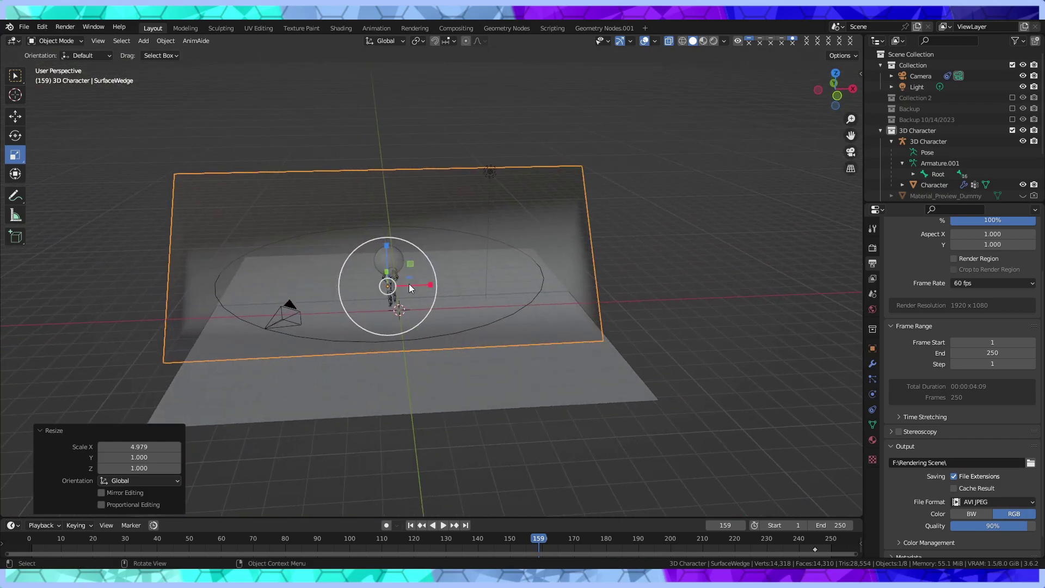
mouse_move(427, 284)
mouse_down()
mouse_move(414, 284)
mouse_move(421, 290)
mouse_up()
click(15, 116)
mouse_move(420, 290)
middle_down()
mouse_move(420, 261)
mouse_move(580, 242)
mouse_move(557, 247)
middle_up()
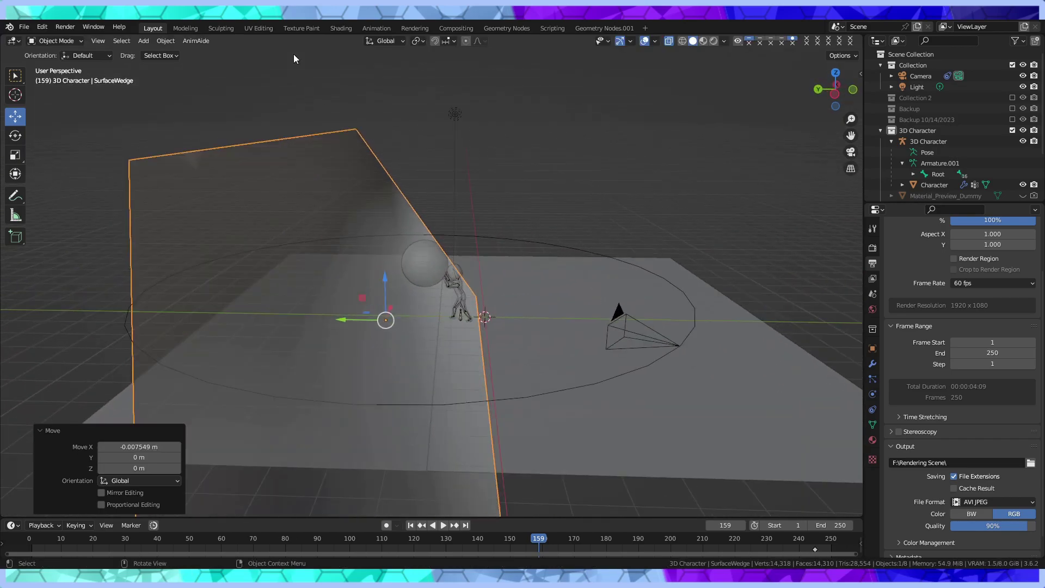
Back in Shading, look through the scene camera with its frame fitted to the viewport
click(345, 30)
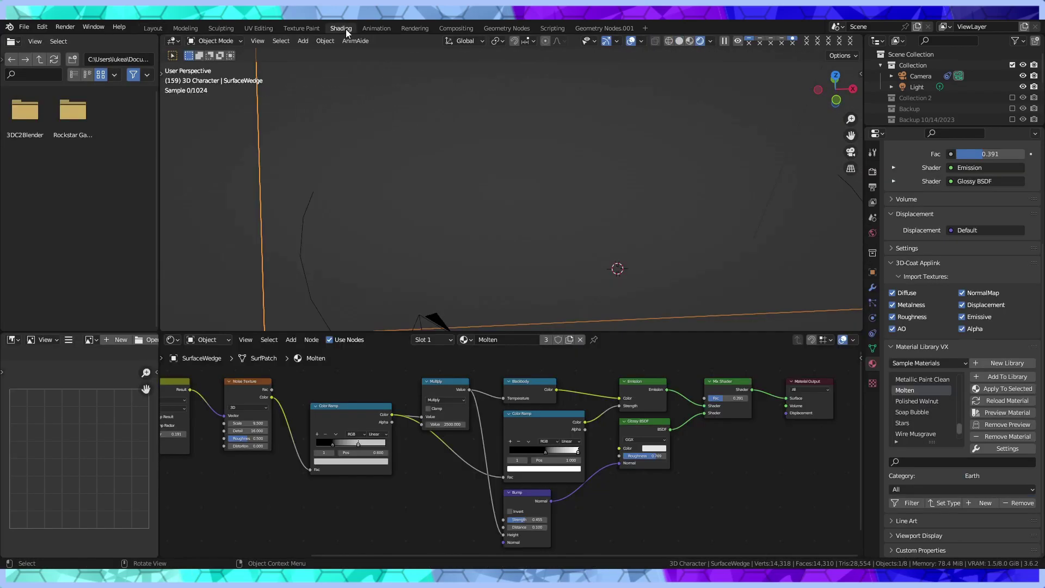
mouse_move(513, 168)
middle_down()
mouse_move(543, 172)
mouse_move(534, 157)
mouse_move(543, 146)
middle_up()
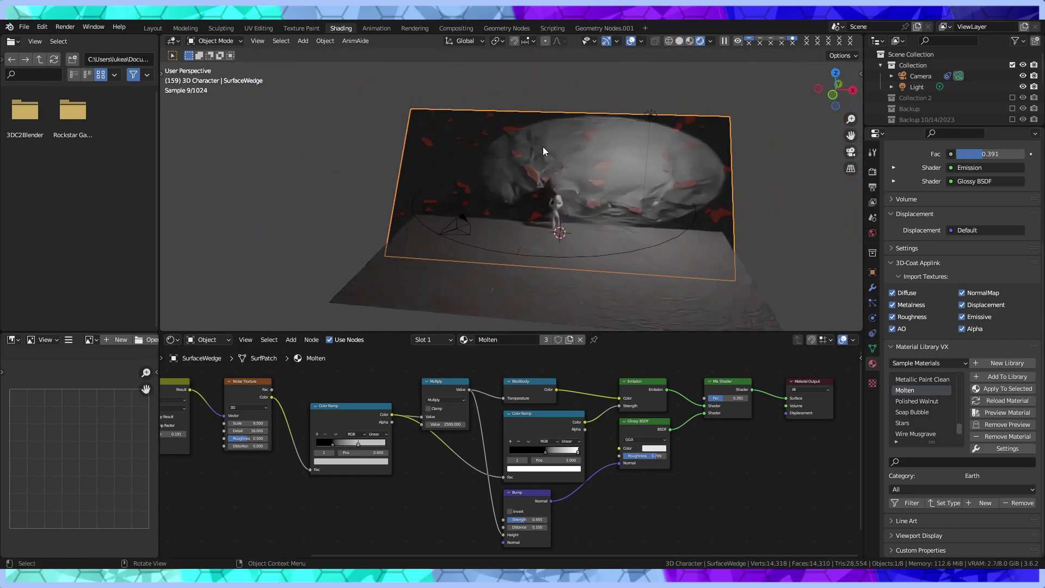
scroll(538, 174, up, 2)
scroll(540, 179, up, 2)
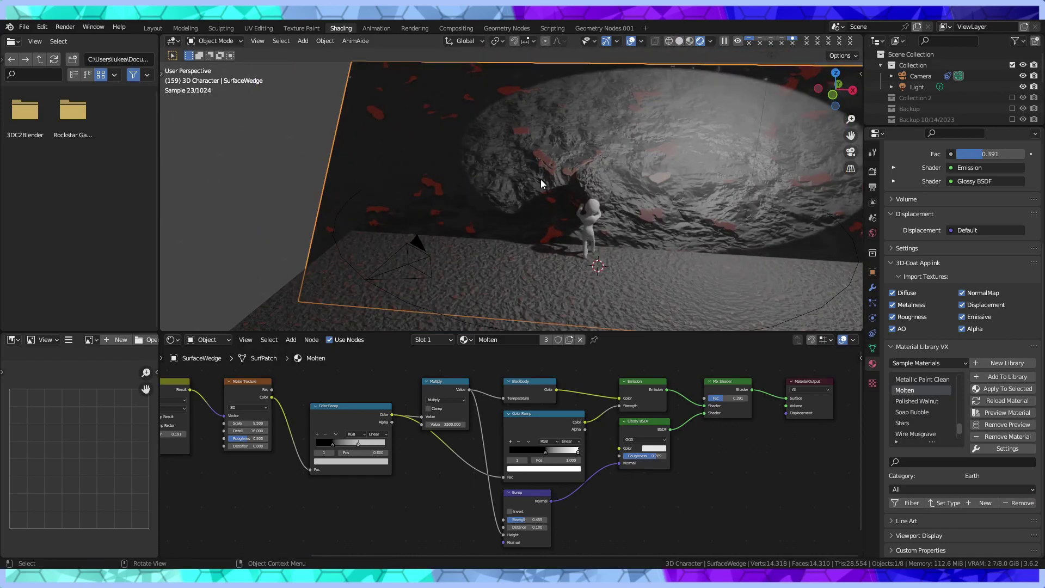
mouse_move(474, 192)
middle_down()
mouse_move(596, 182)
mouse_move(572, 195)
mouse_move(639, 166)
middle_up()
click(852, 154)
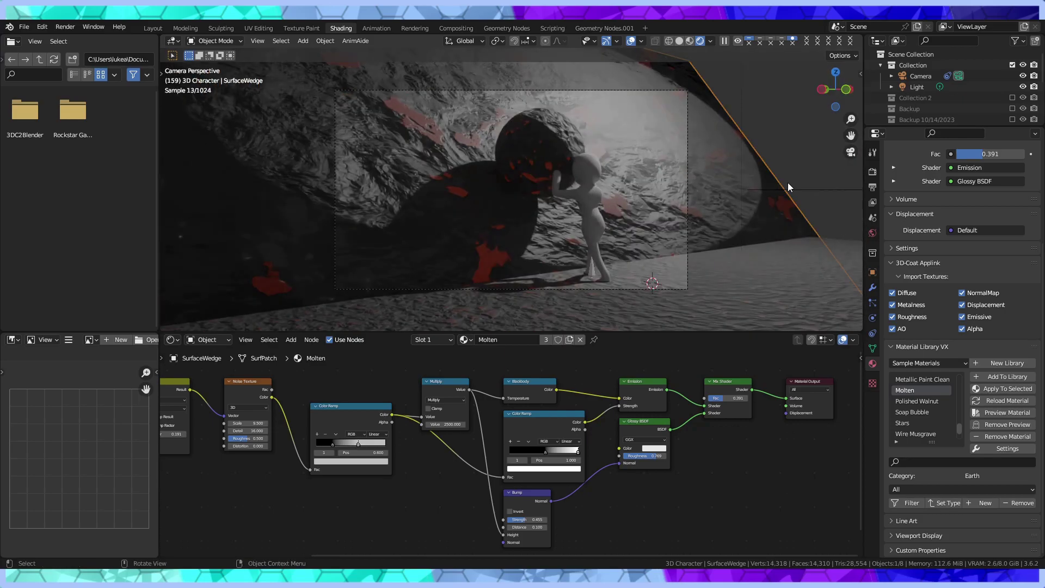
key(Home)
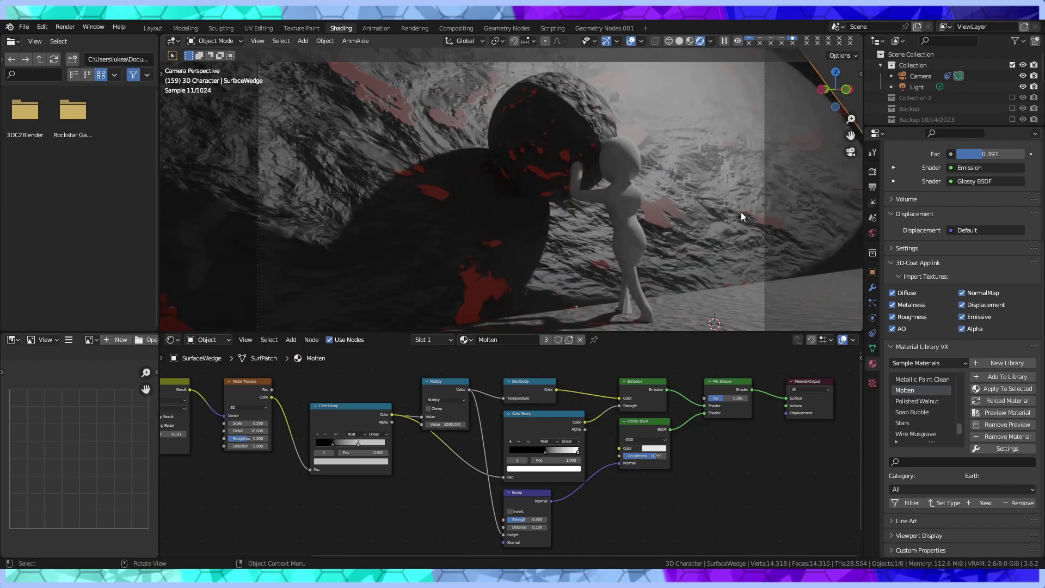
scroll(736, 215, down, 2)
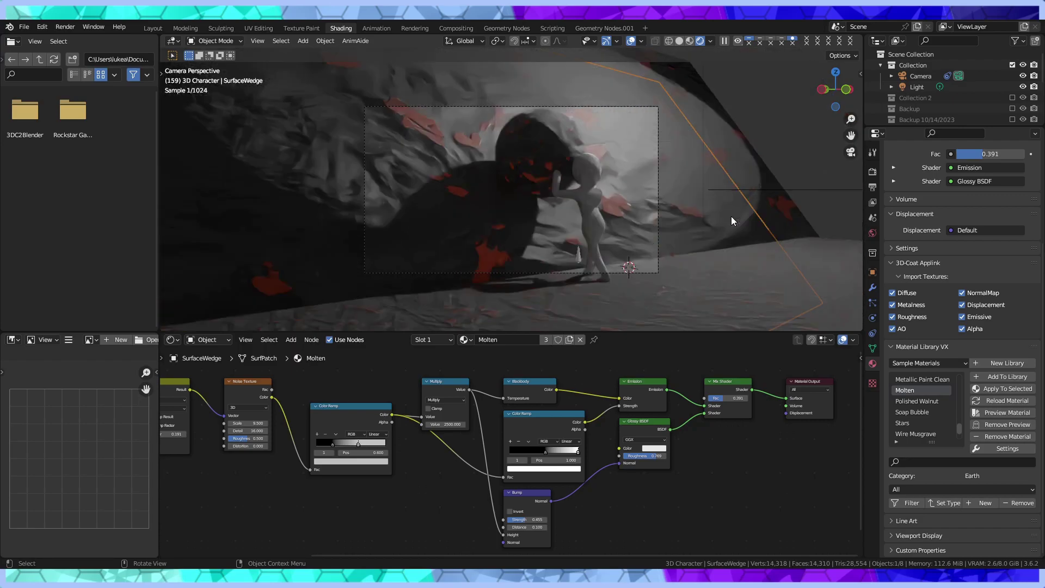
scroll(731, 216, down, 2)
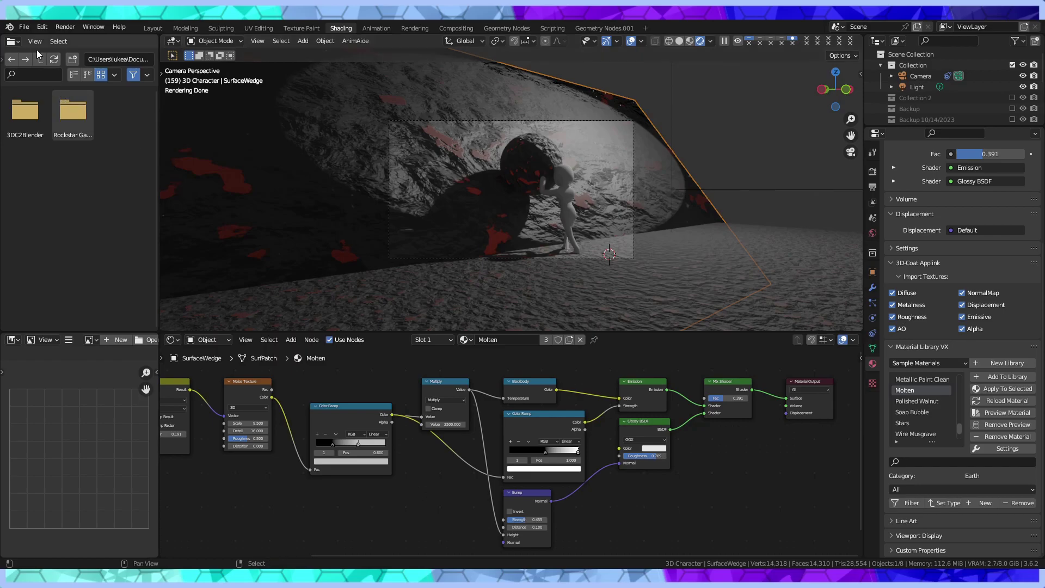
Save the project as 3D Character Sysiphus.blend
click(24, 27)
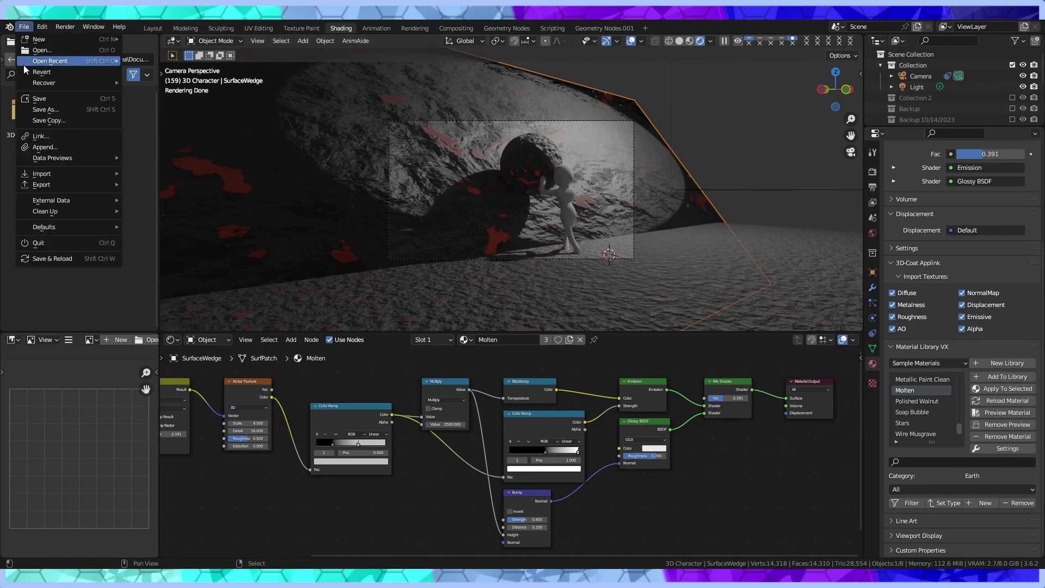
click(32, 99)
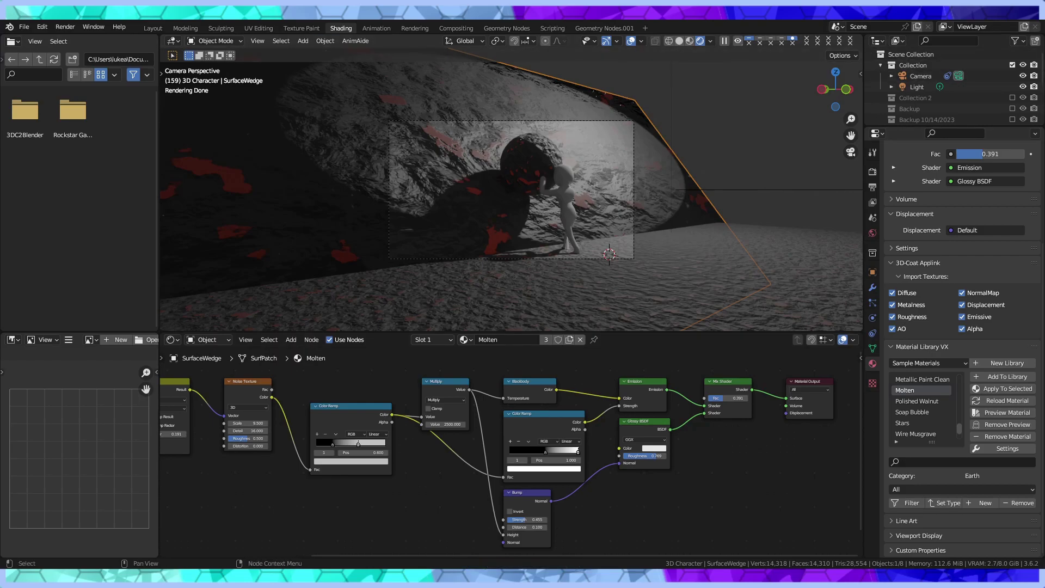
scroll(511, 191, up, 2)
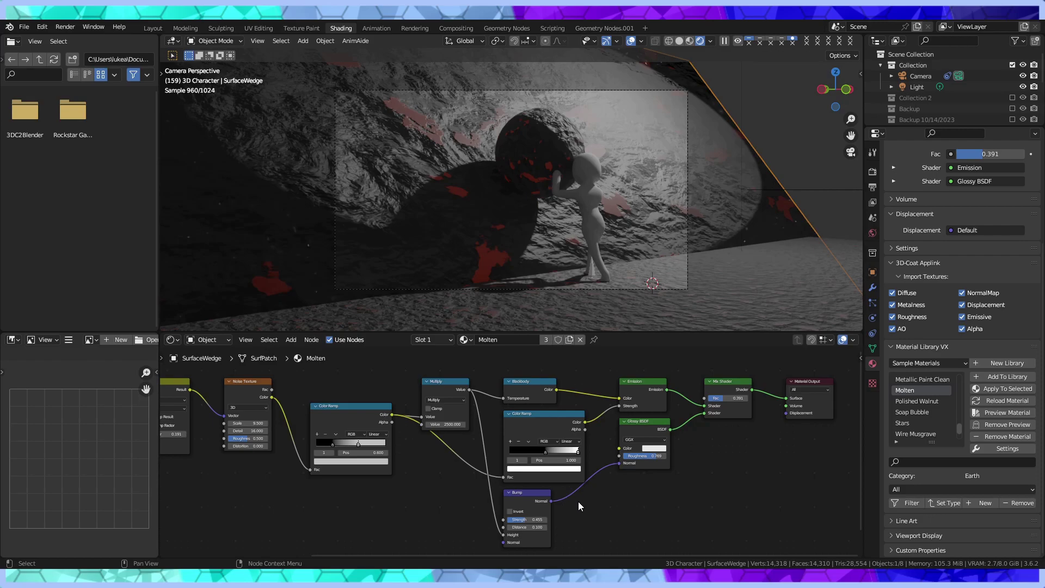
click(66, 27)
Set the render output file format to JPEG at 100% quality
click(871, 175)
click(874, 188)
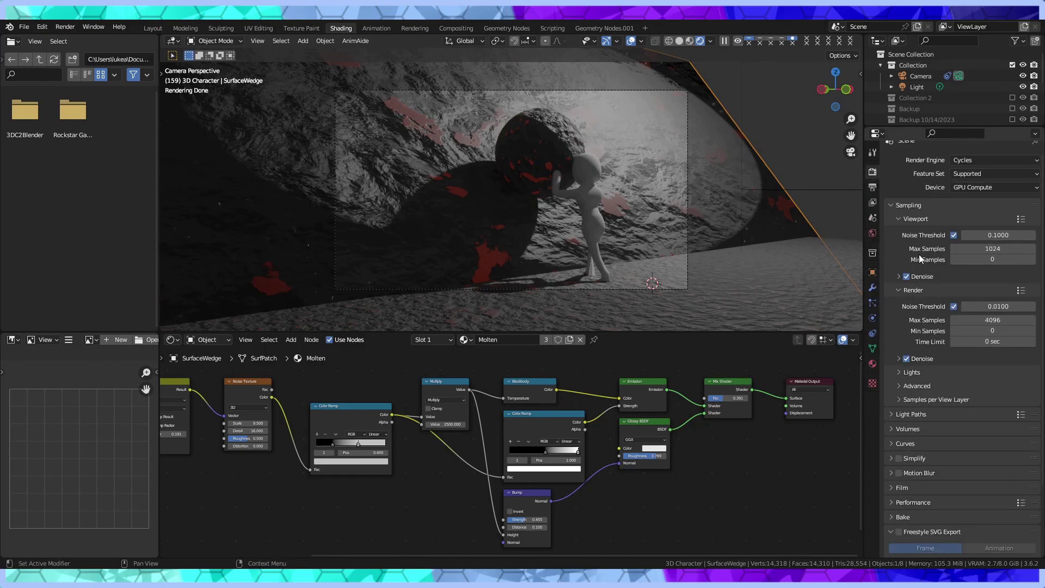
click(875, 202)
click(871, 188)
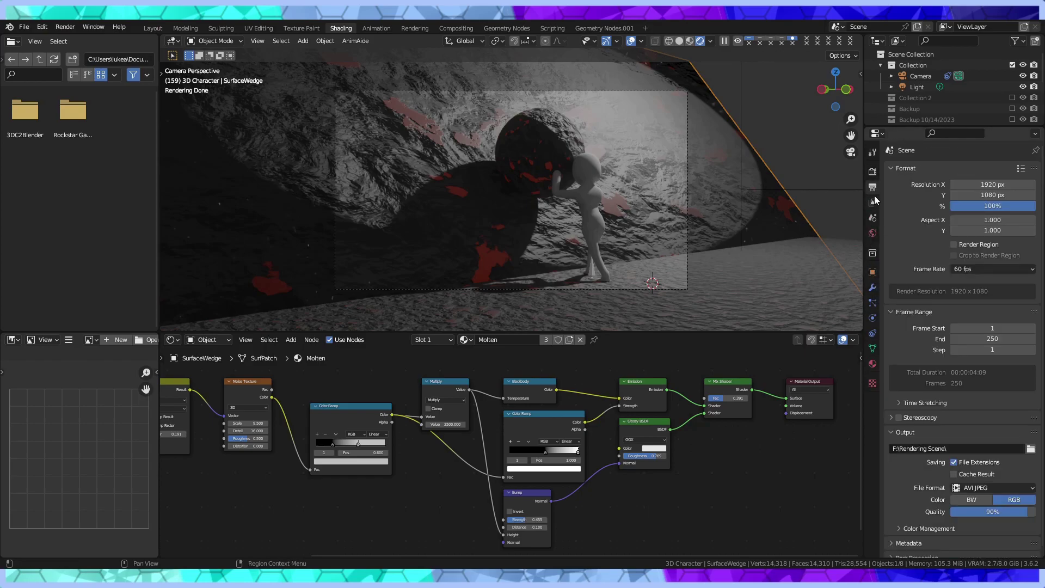
click(940, 410)
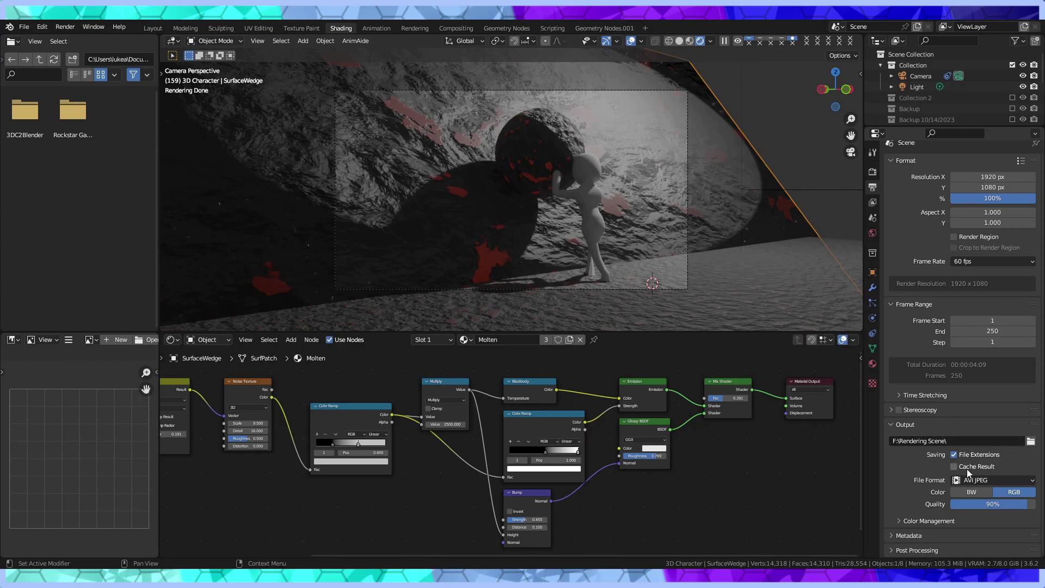
click(987, 482)
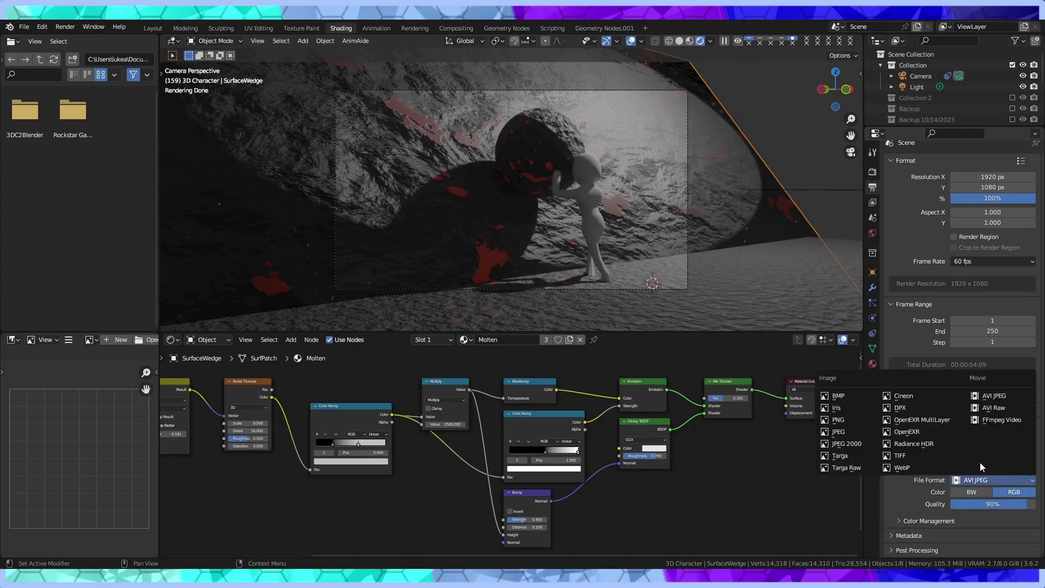
click(846, 420)
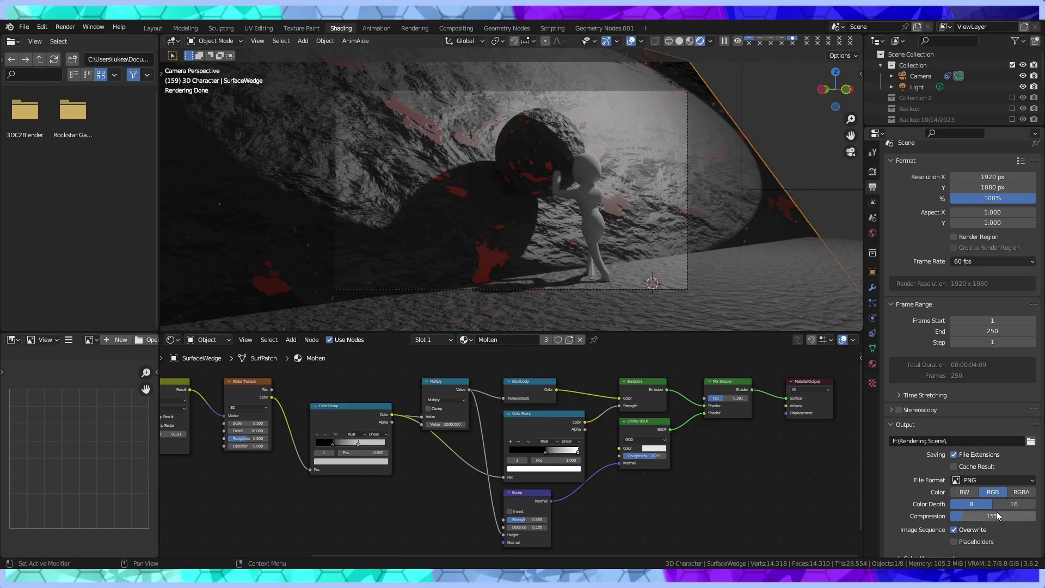
click(973, 479)
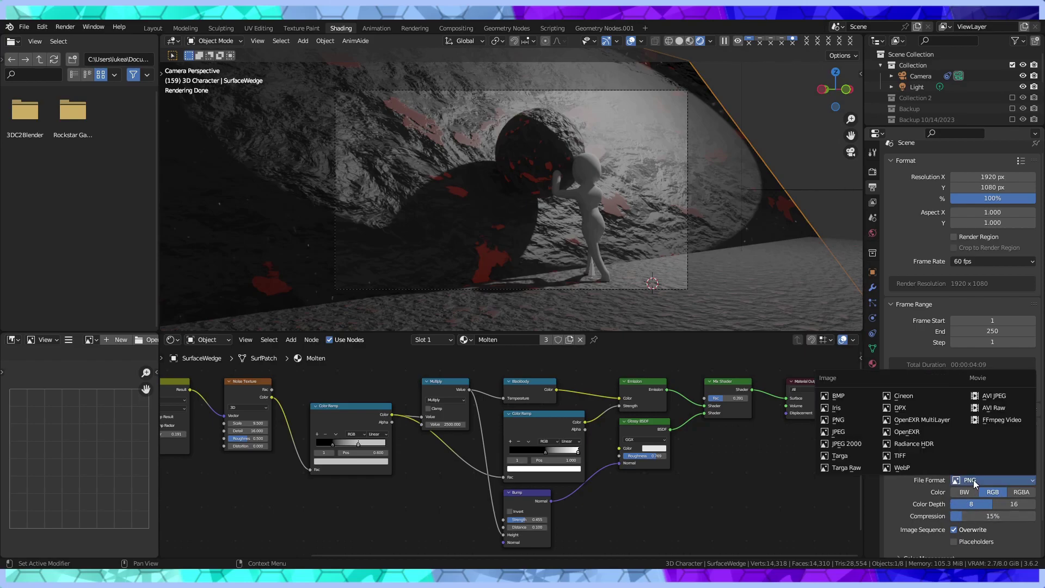
click(850, 433)
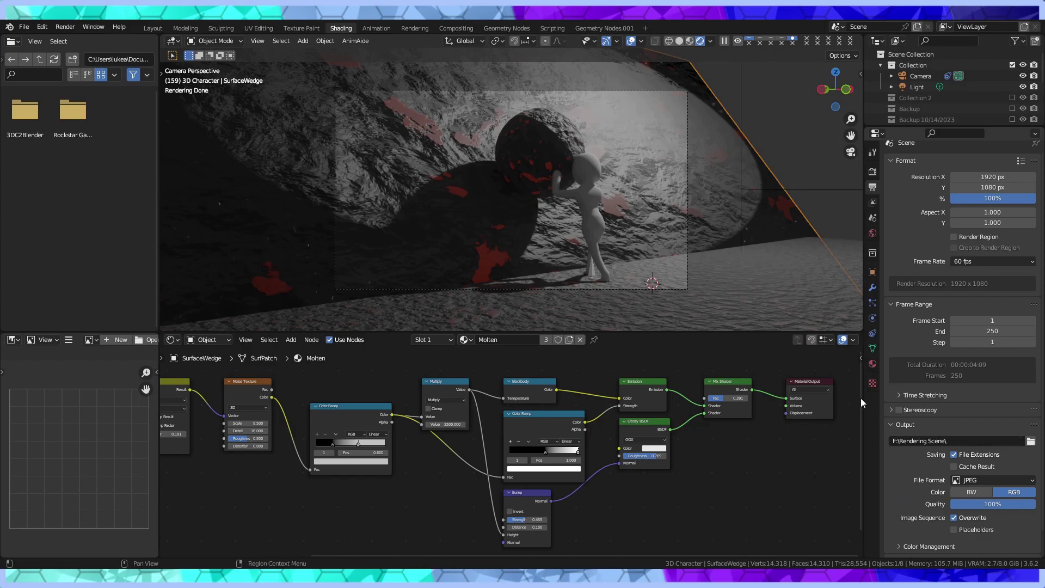
Save the project file again
click(25, 29)
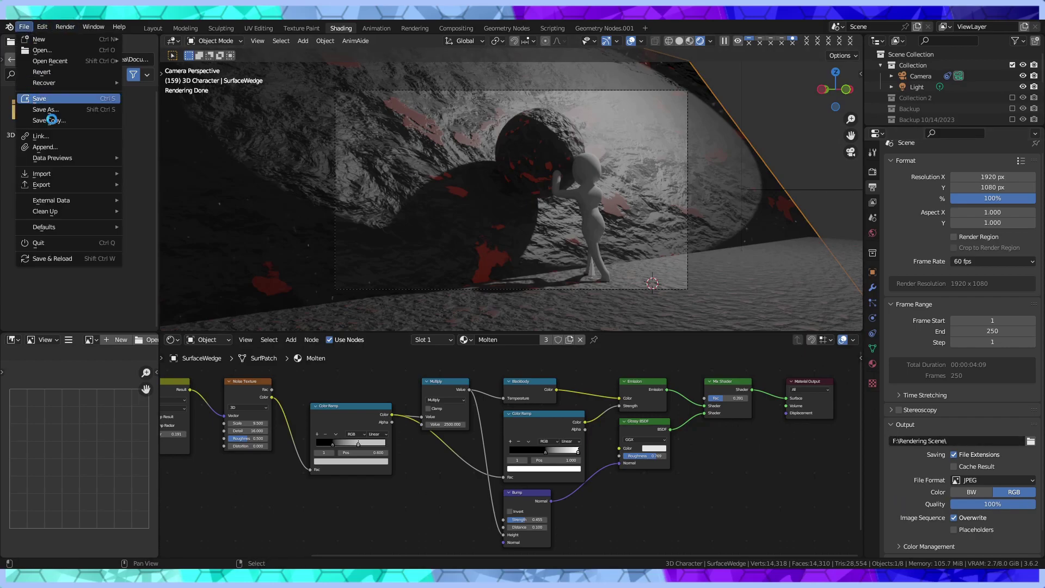
click(35, 99)
click(58, 28)
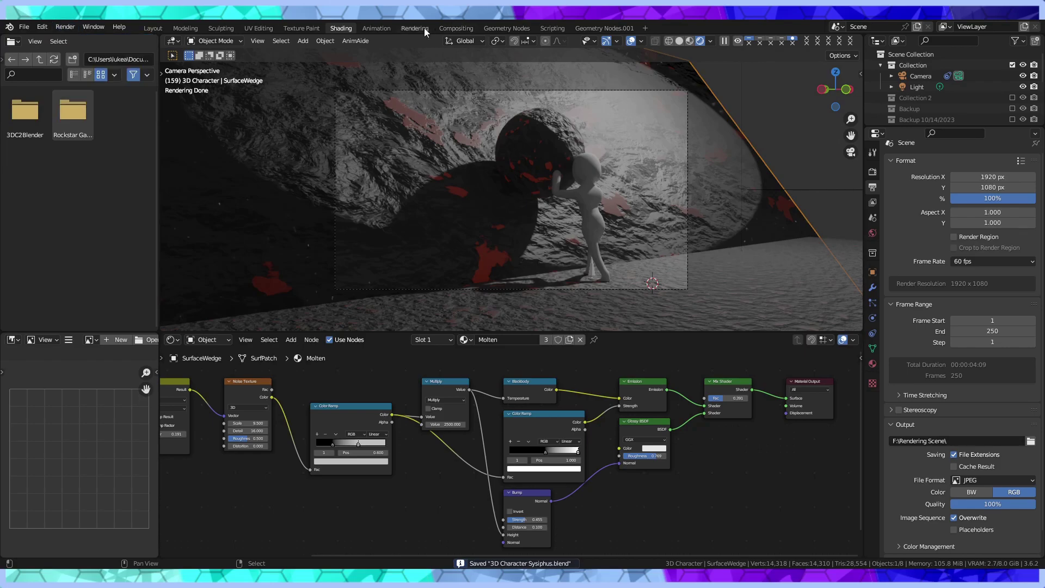
Start a test Cycles render of frame 159, then cancel it early with Esc
click(406, 28)
click(74, 27)
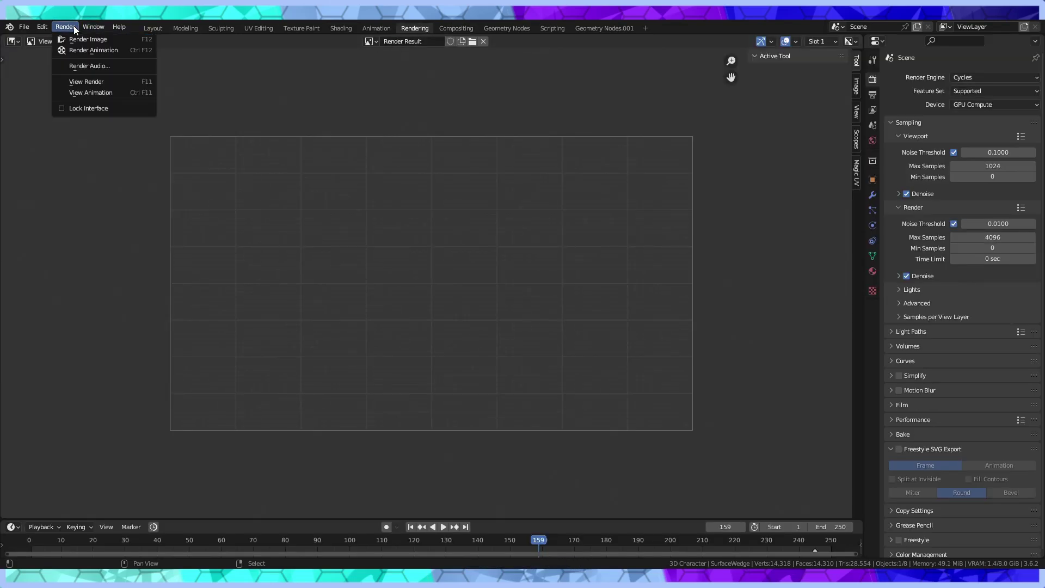
click(84, 41)
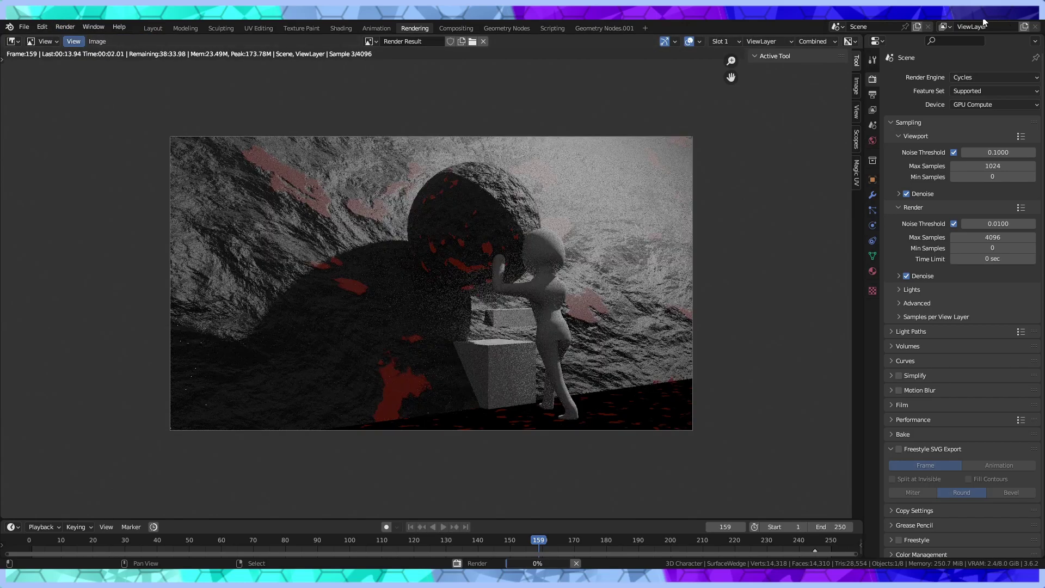
scroll(541, 248, up, 1)
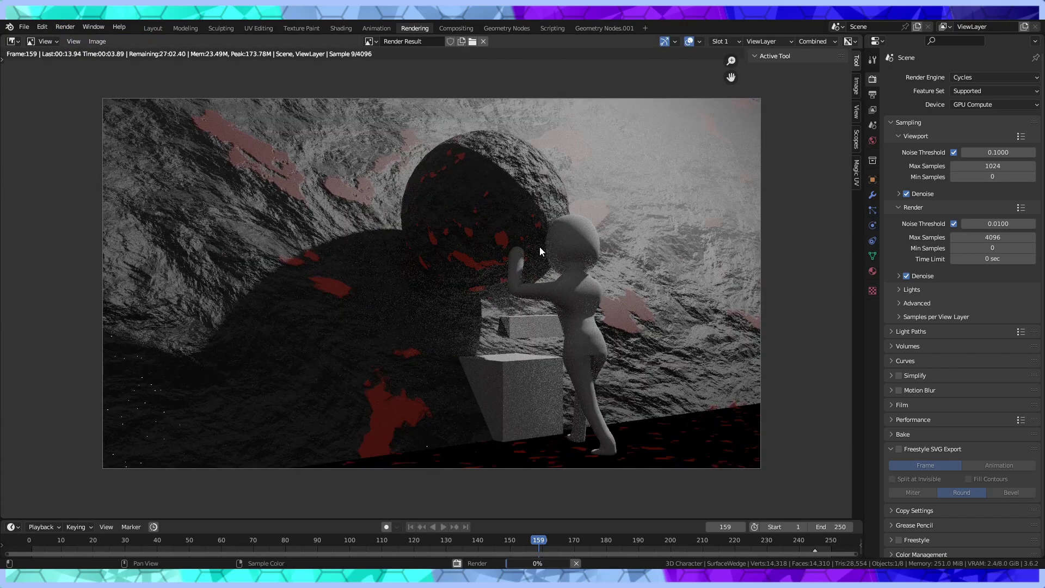
scroll(540, 247, up, 1)
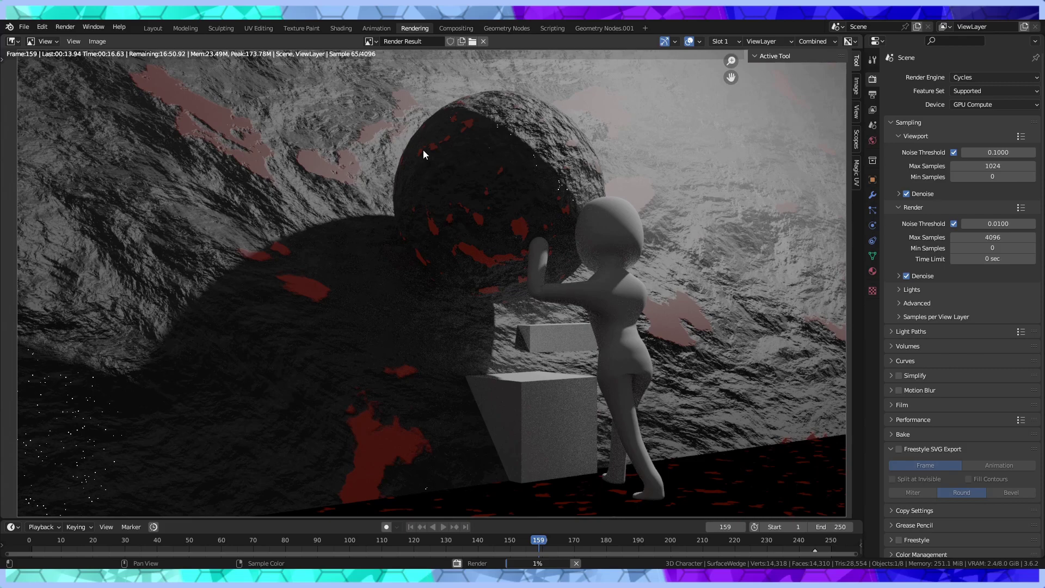
key(Escape)
Back in Shading, select the Plane and hide the Grid object in the viewport
click(337, 26)
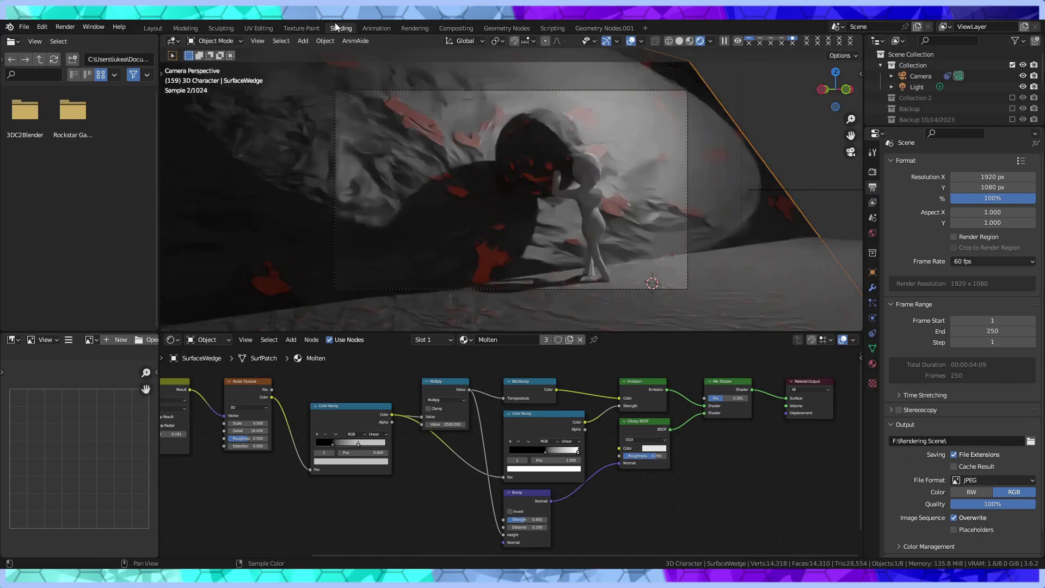
scroll(958, 87, up, 2)
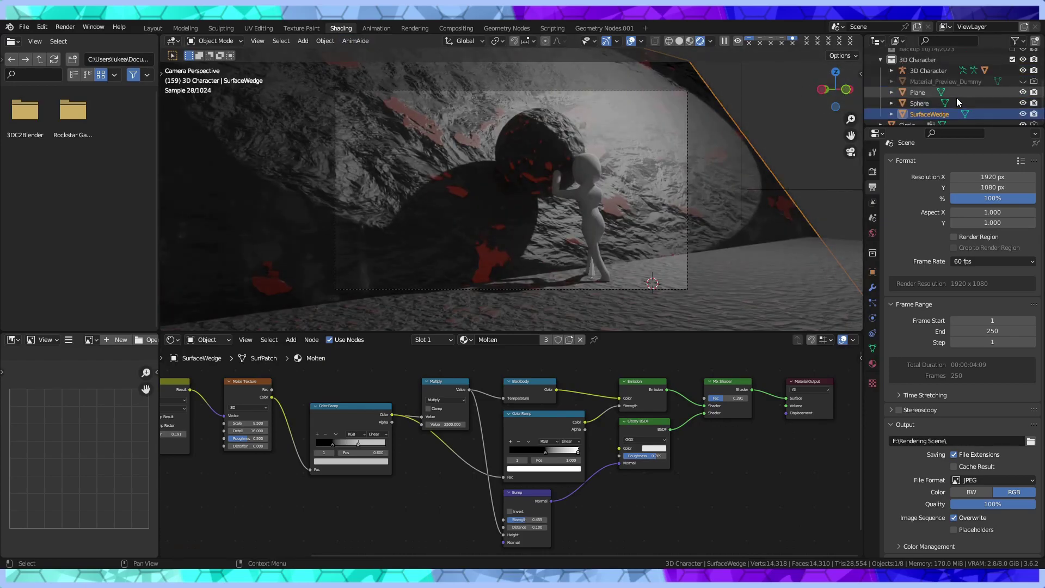
click(1023, 105)
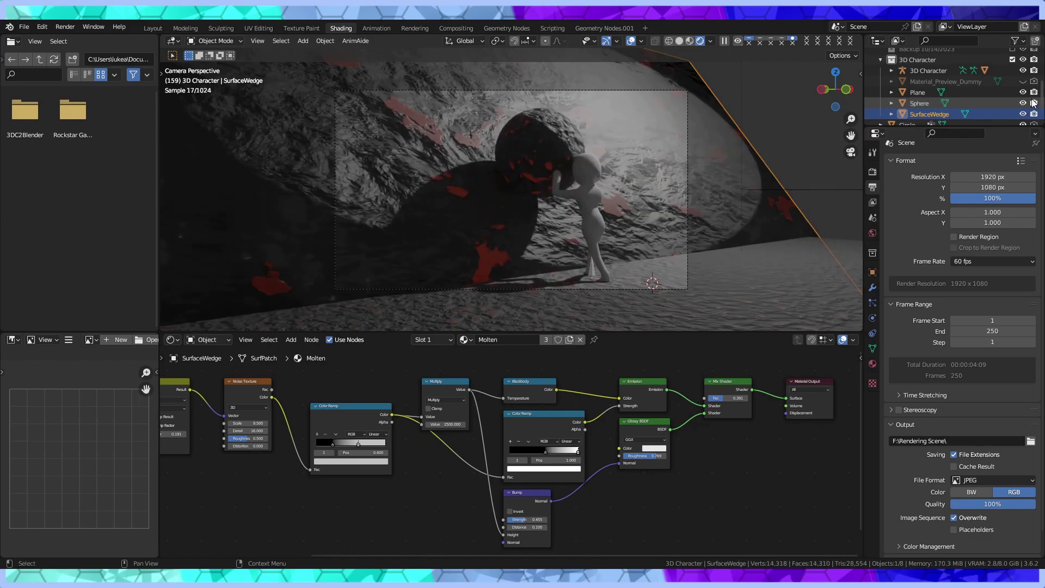
click(984, 95)
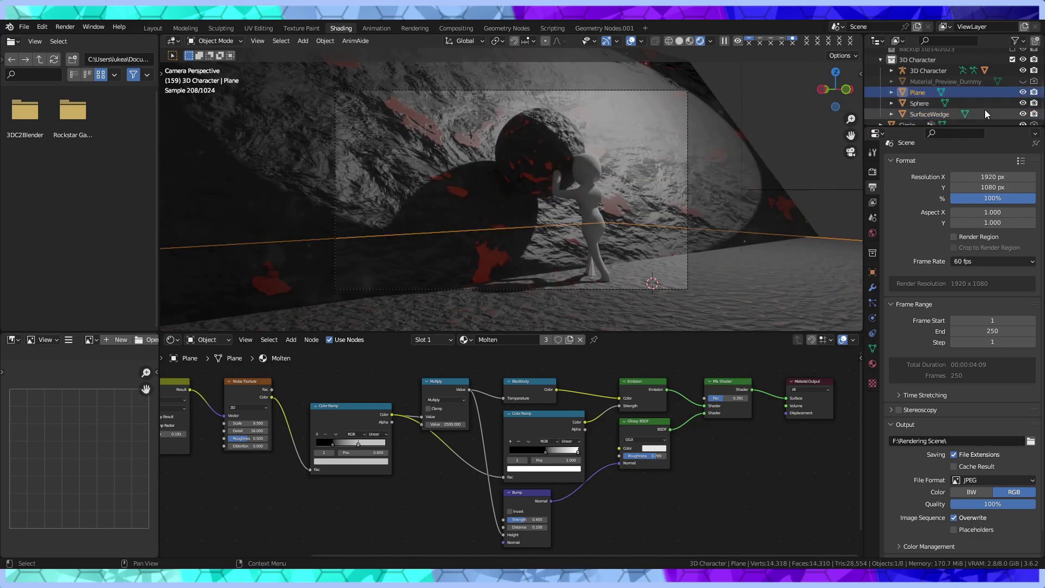
scroll(985, 112, down, 2)
click(1022, 114)
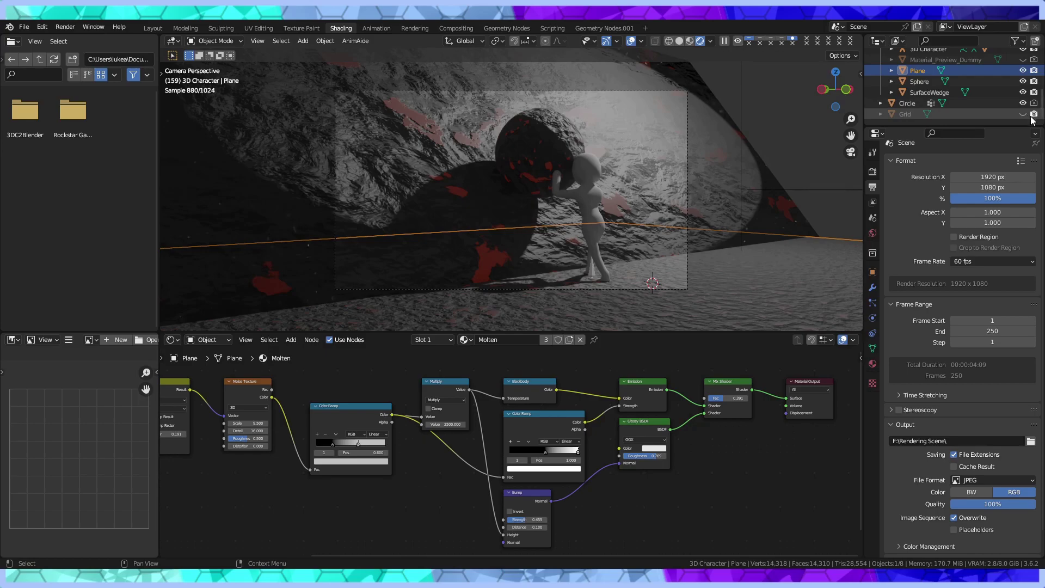
Inspect the Sphere, Plane, Circle and SurfaceWedge entries in the Outliner
scroll(997, 124, up, 1)
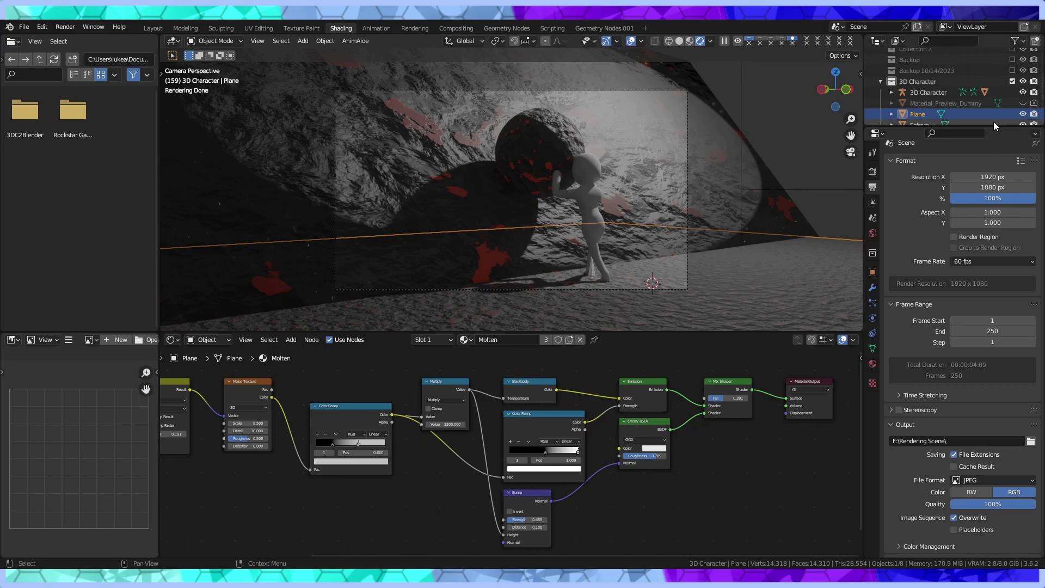
scroll(986, 121, up, 1)
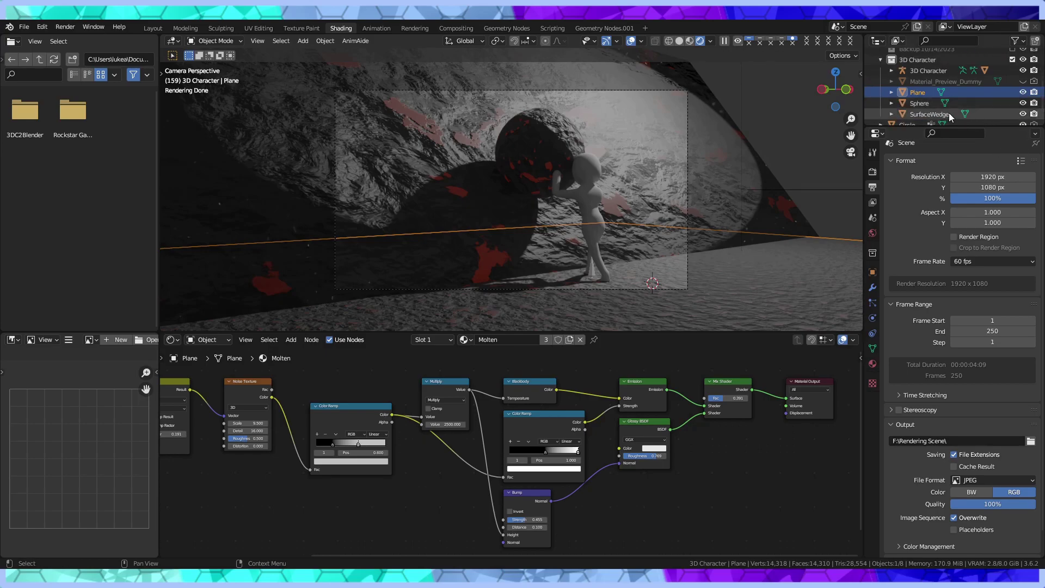
click(928, 106)
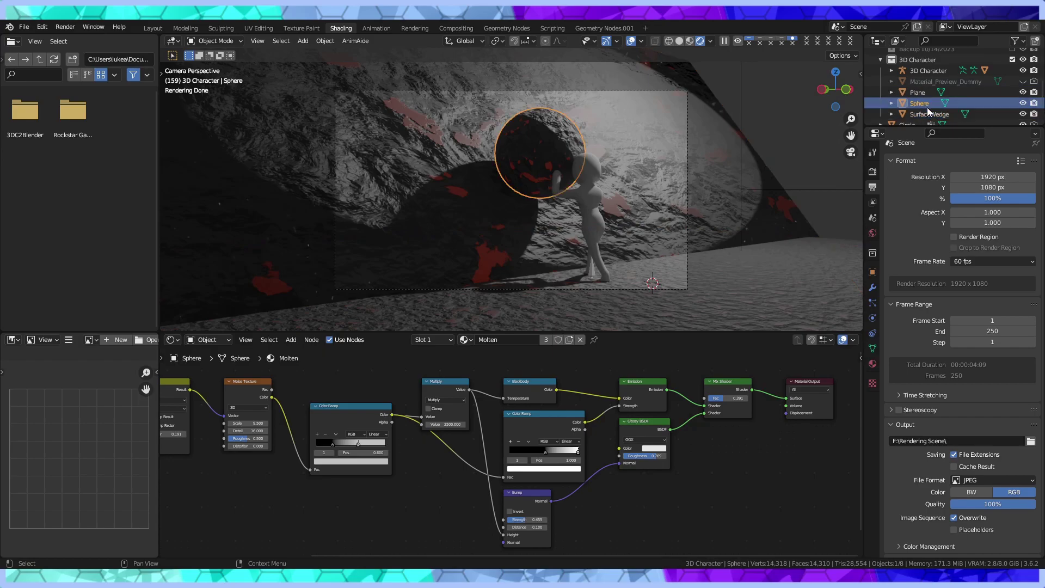
click(927, 96)
scroll(927, 97, up, 1)
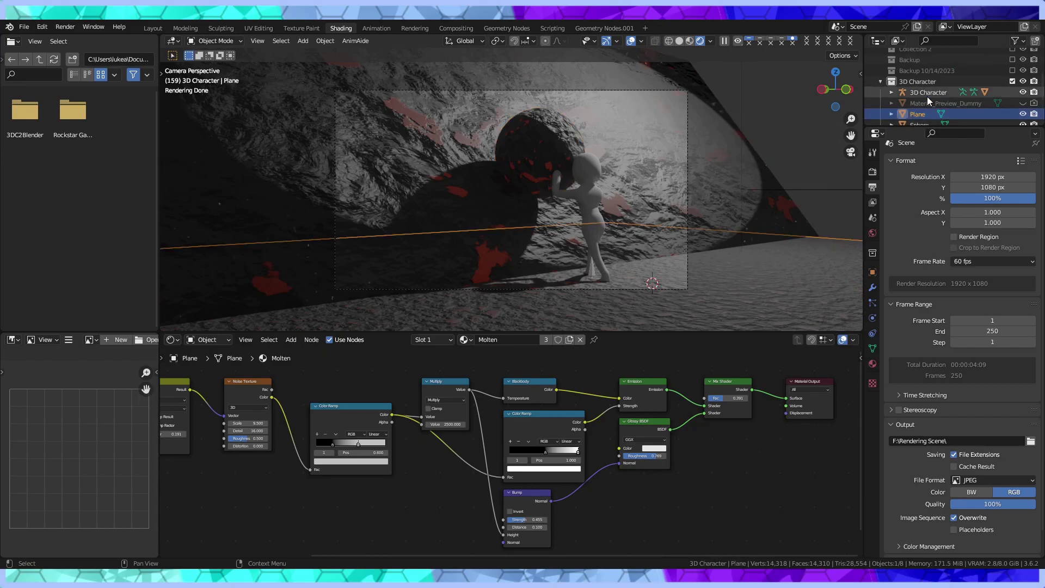
scroll(926, 96, up, 1)
scroll(925, 94, up, 1)
scroll(927, 96, down, 2)
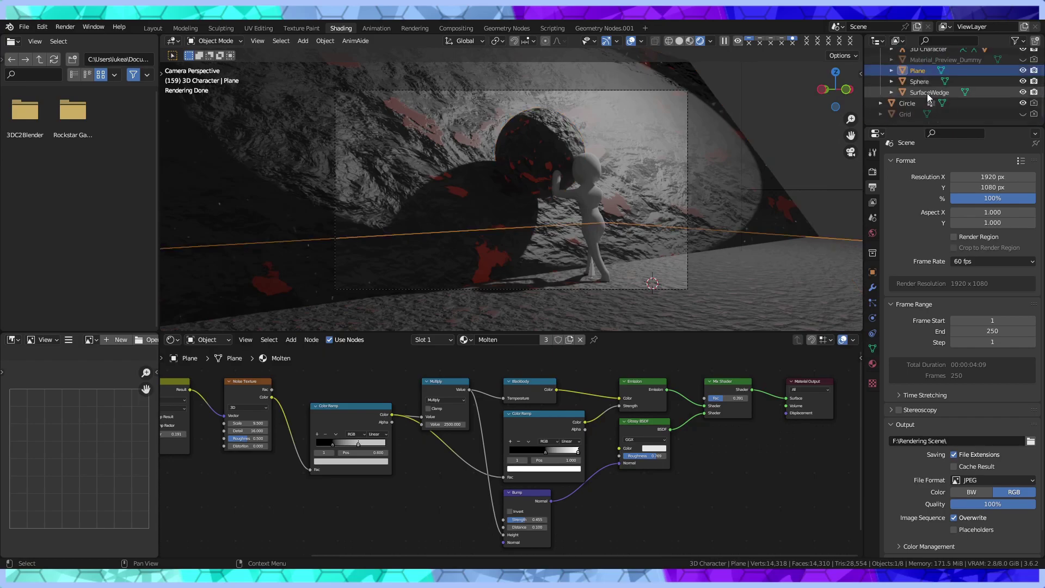
scroll(920, 101, down, 1)
click(914, 104)
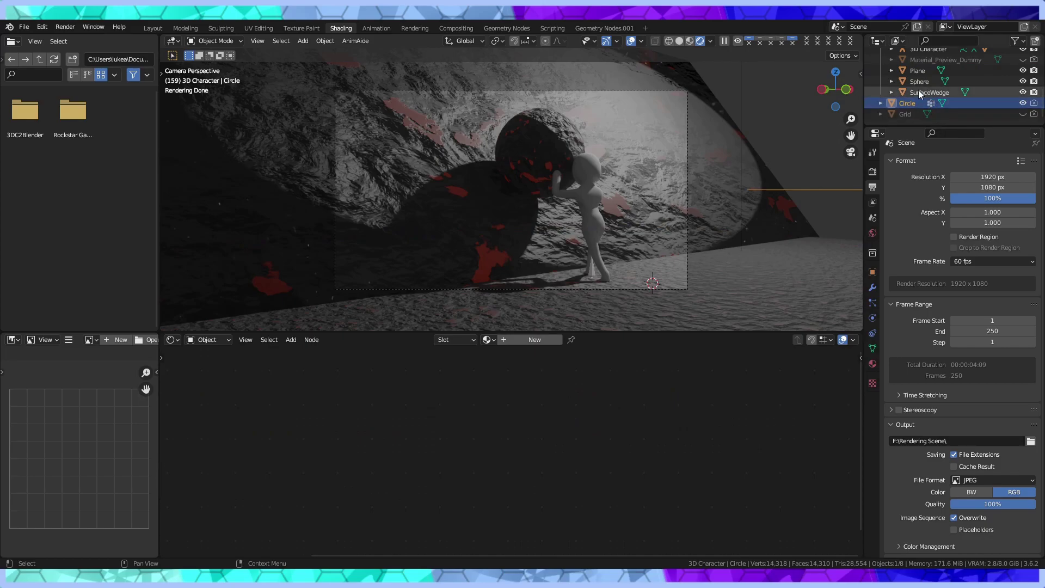
click(893, 91)
click(892, 90)
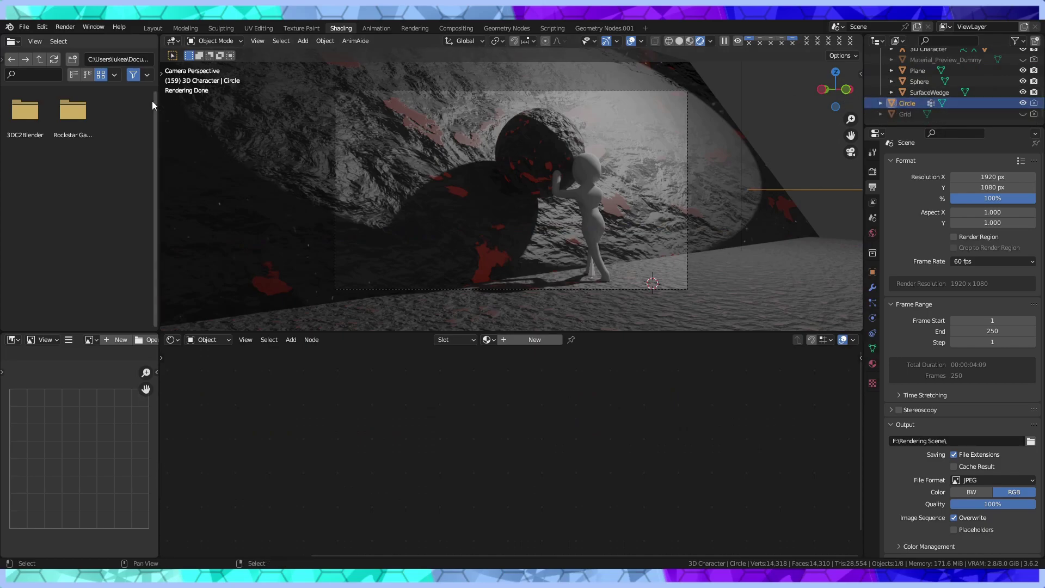
Render frame 159 in Cycles and watch it complete in 01:23.40 in the Rendering workspace
click(70, 30)
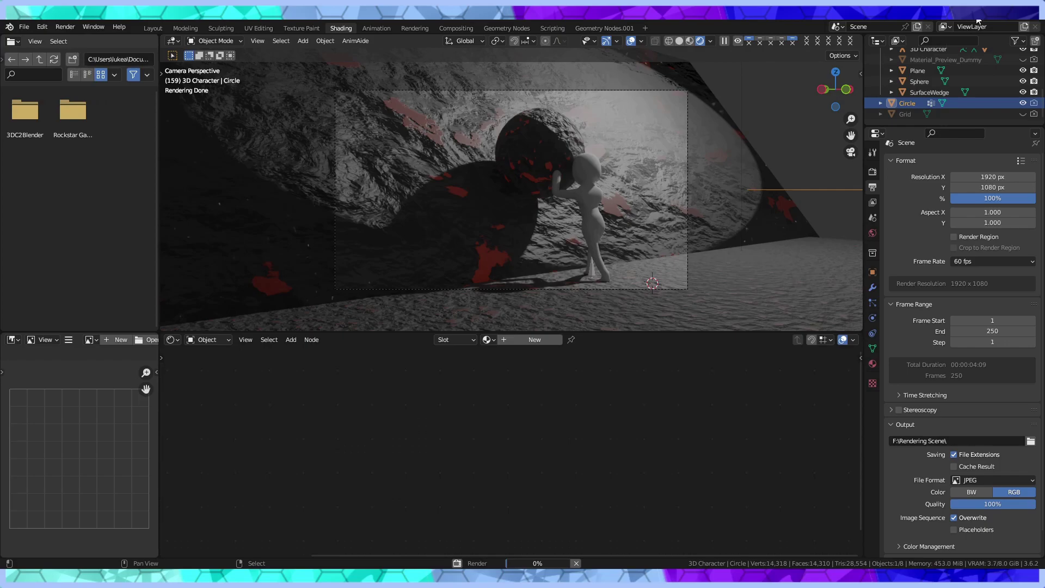
click(409, 29)
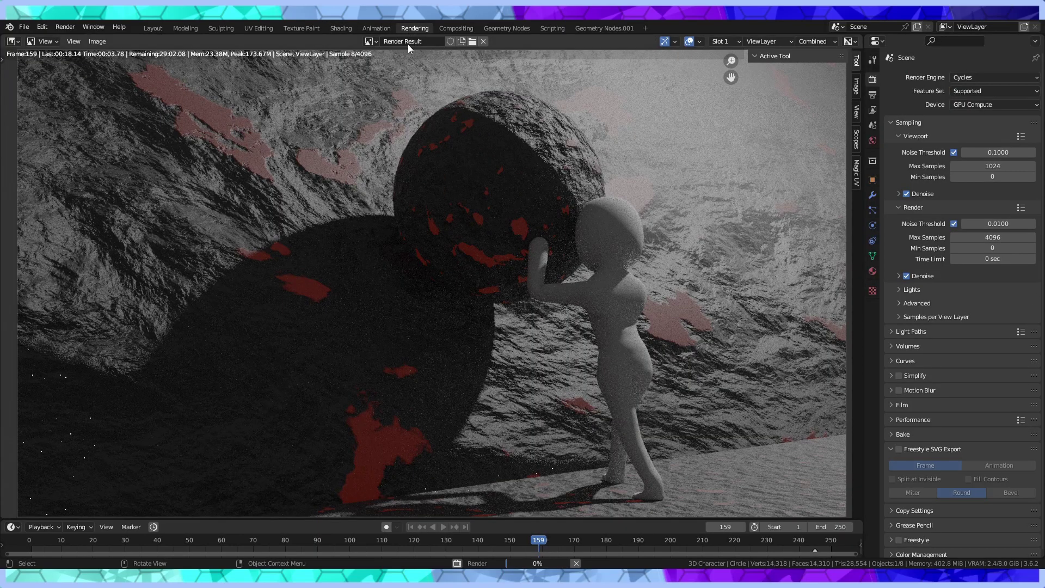
scroll(521, 220, down, 2)
scroll(523, 218, up, 1)
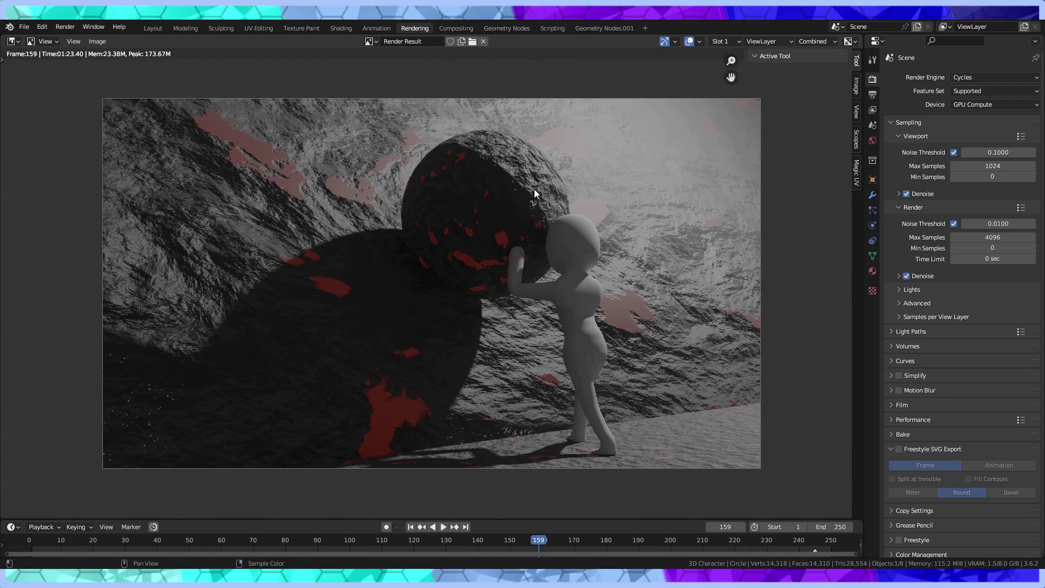
Zoom and pan around the finished frame-159 render to inspect it
scroll(440, 136, up, 1)
scroll(334, 306, up, 5)
scroll(406, 249, up, 3)
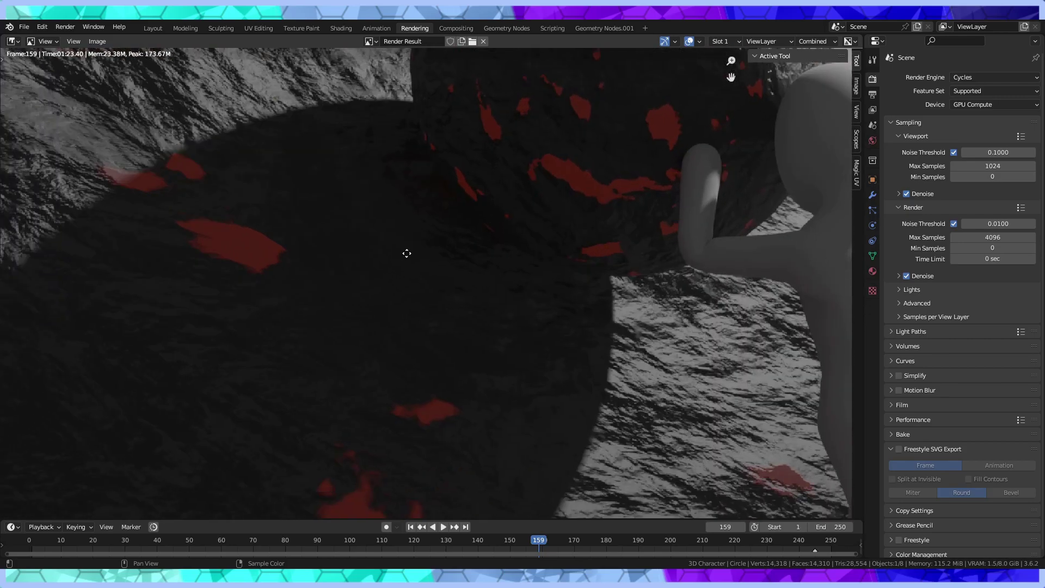
scroll(788, 69, down, 1)
scroll(472, 367, up, 2)
scroll(236, 331, up, 2)
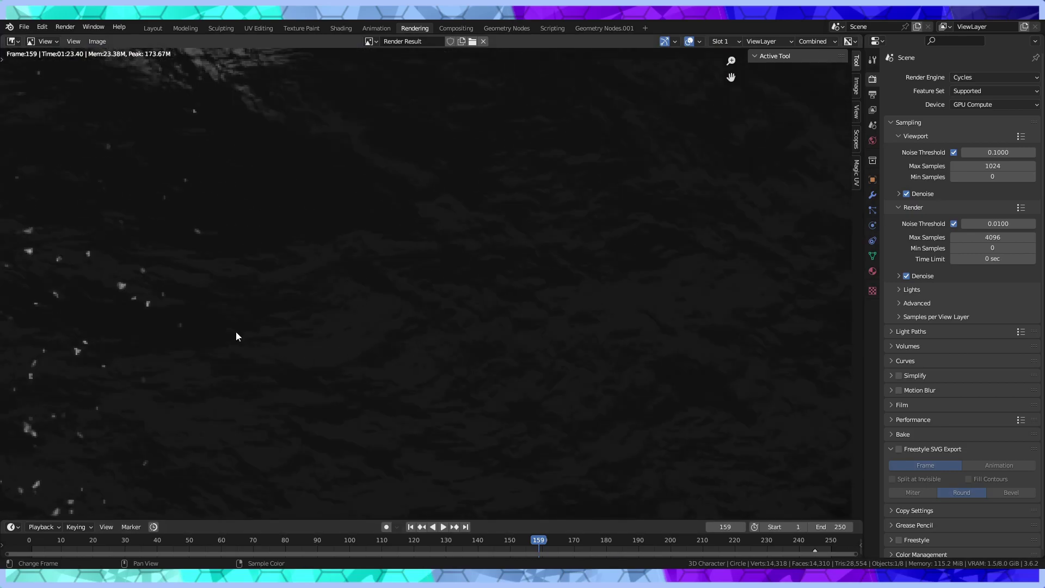
scroll(355, 294, up, 1)
scroll(419, 290, down, 1)
scroll(587, 263, down, 4)
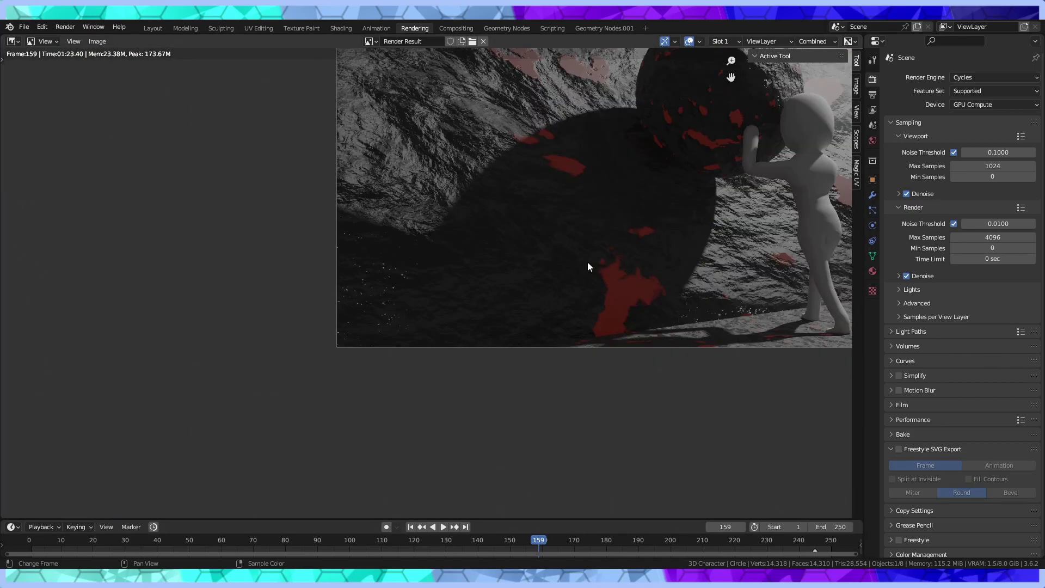
middle_drag(606, 280, 527, 290)
Show viewport denoise settings: Automatic denoiser, Albedo passes, start sample 1
click(899, 194)
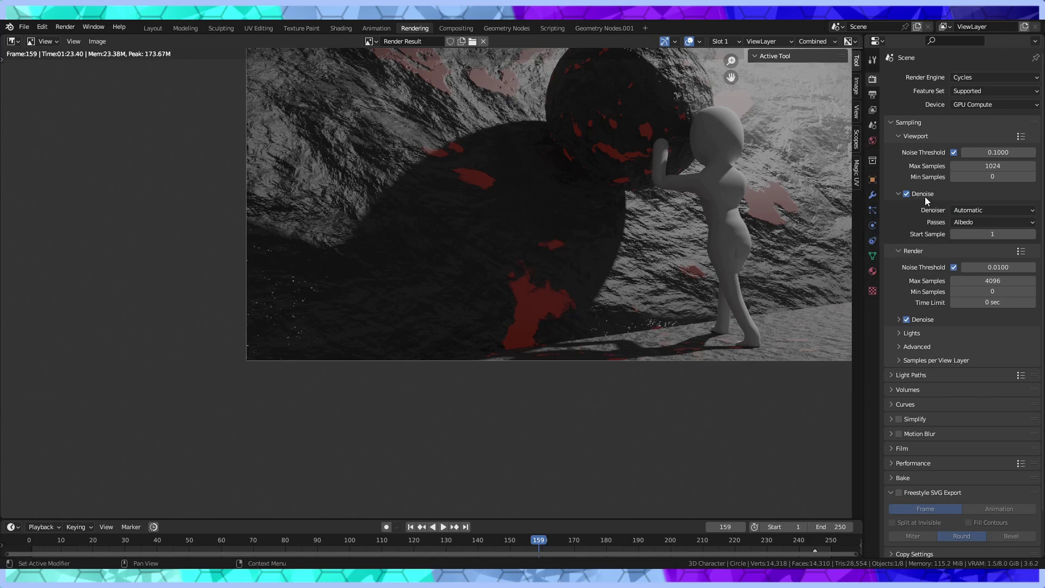
scroll(927, 226, down, 2)
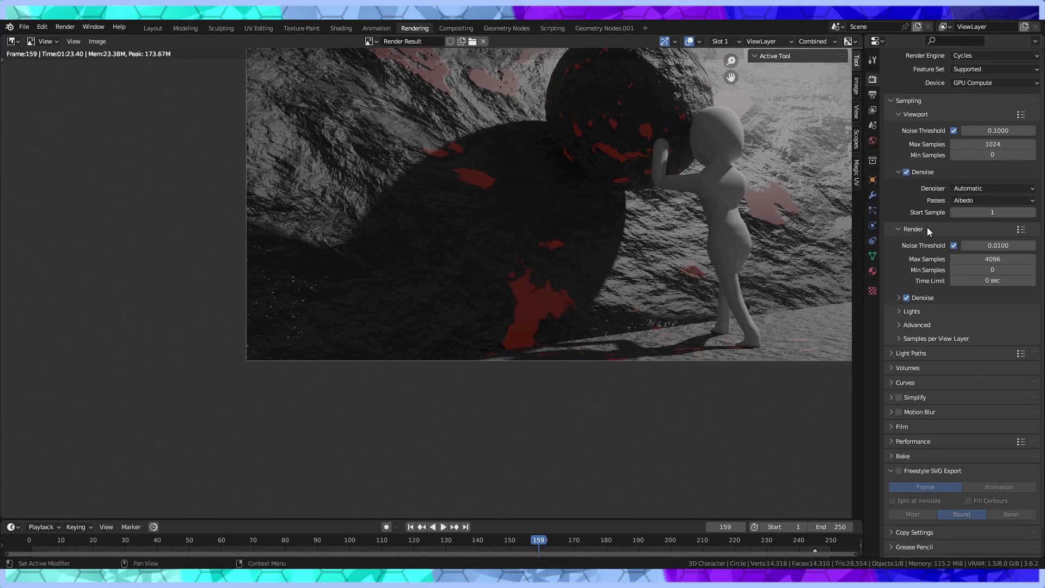
scroll(928, 230, down, 2)
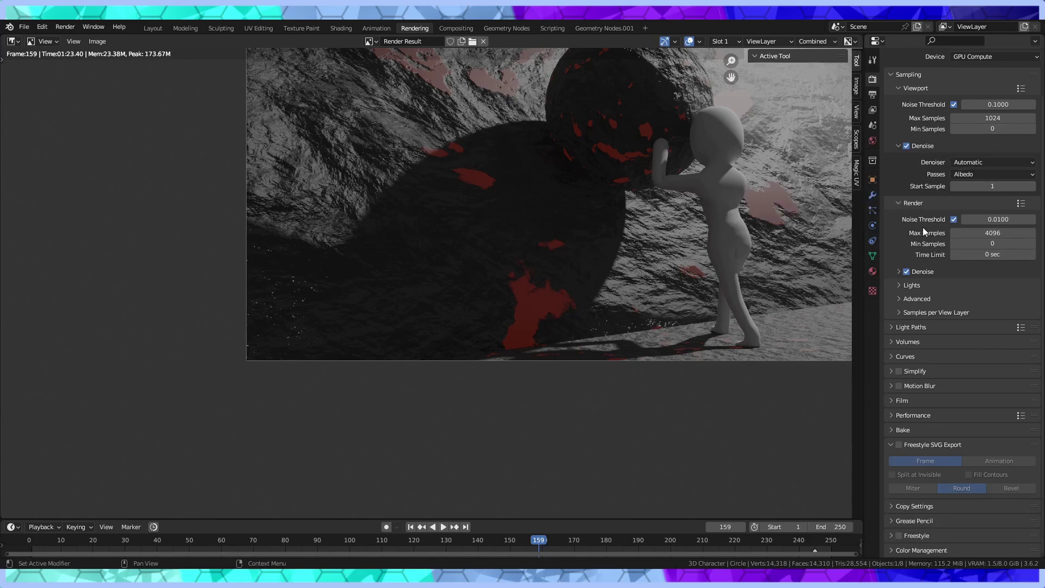
scroll(567, 221, down, 2)
scroll(549, 244, down, 2)
scroll(562, 240, up, 4)
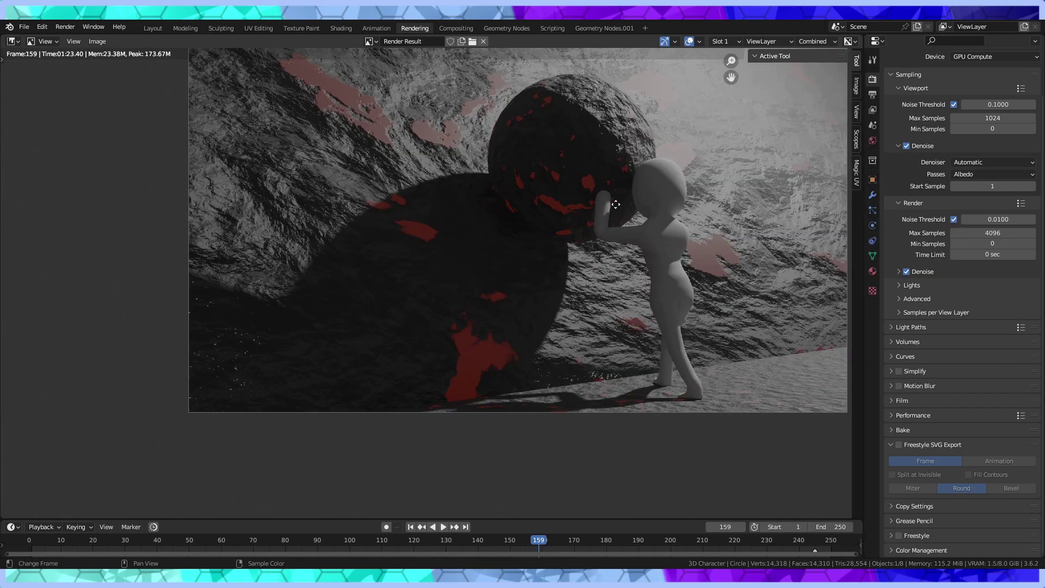
scroll(555, 237, up, 2)
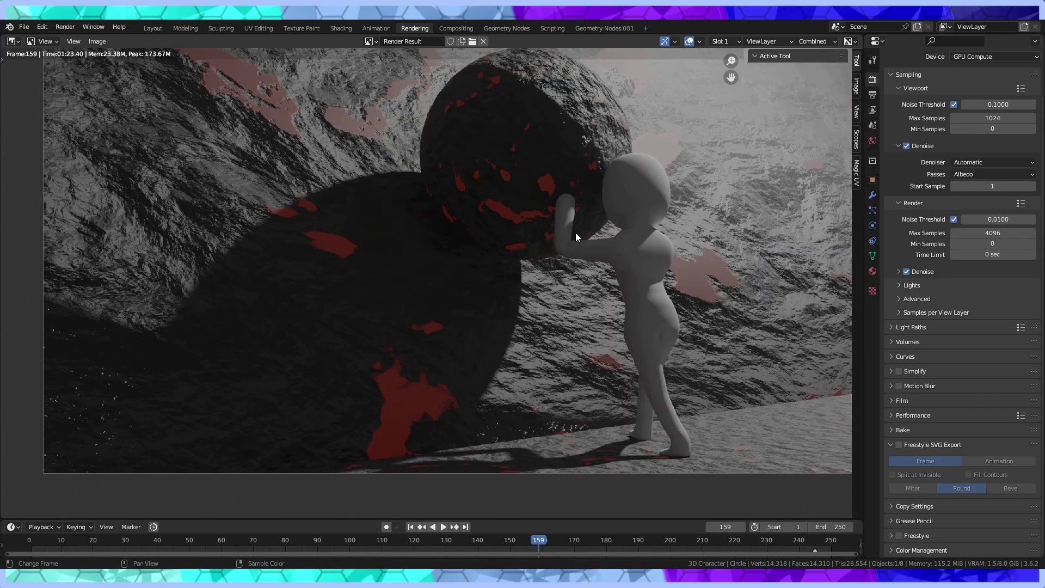
scroll(576, 233, down, 1)
scroll(572, 245, down, 1)
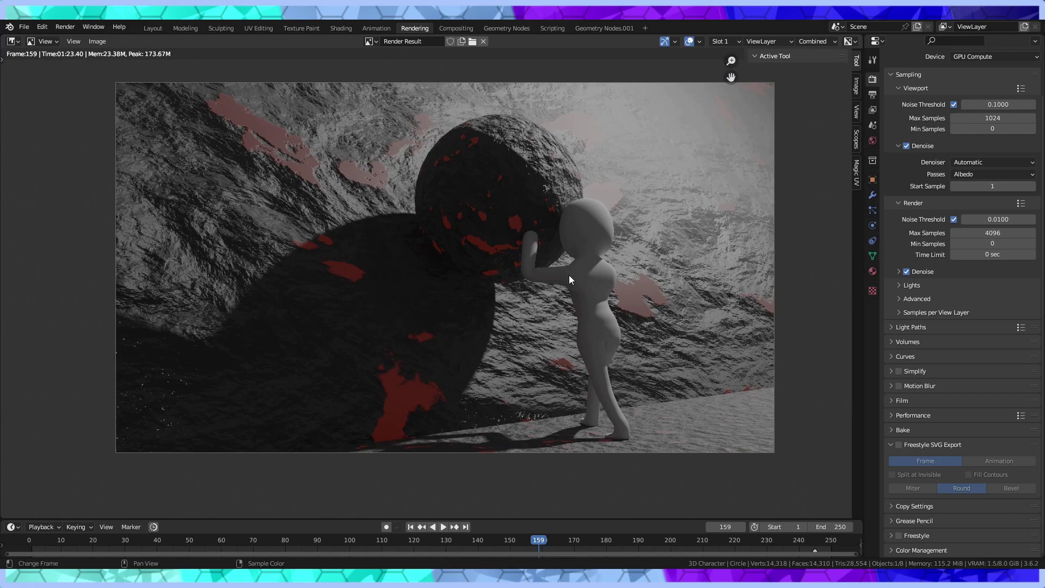